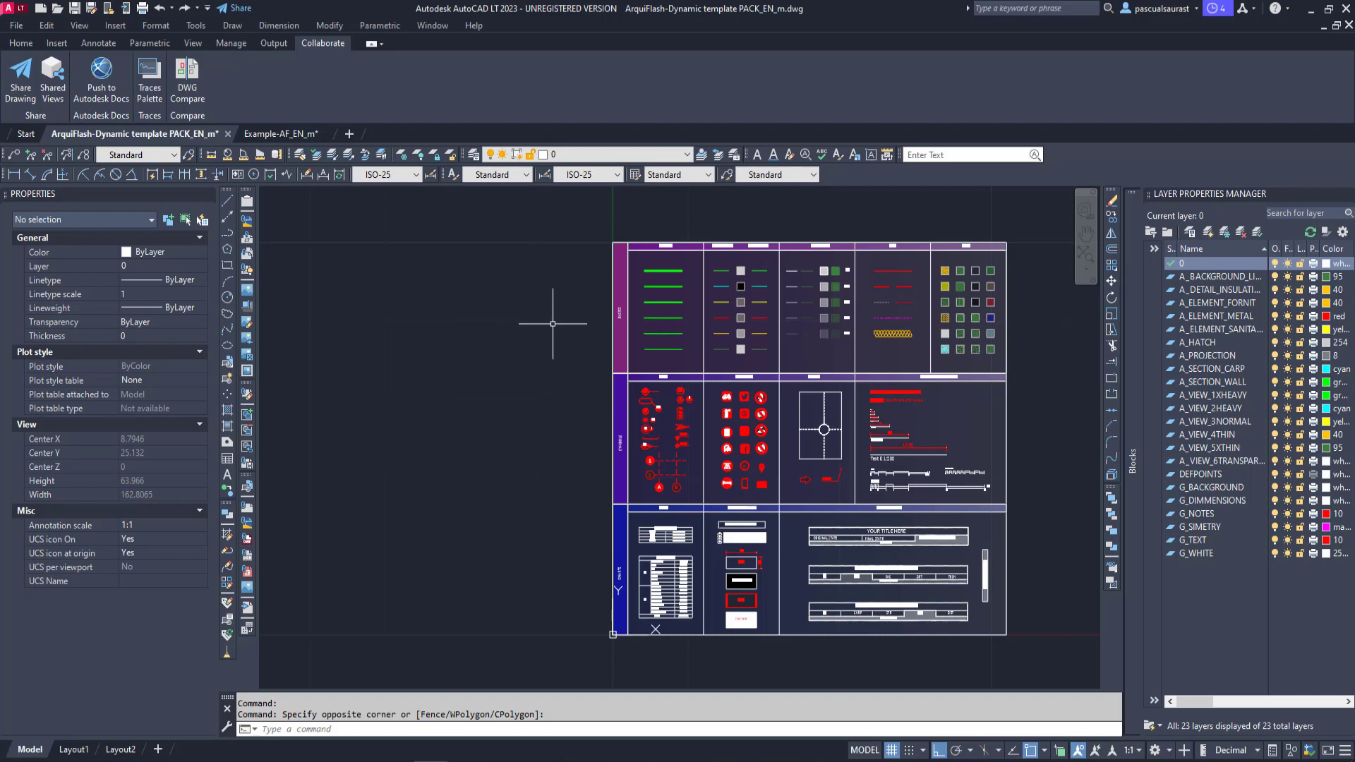
Examine the Thickness line samples in the Basics section and check the third green polyline's global width
key(ctrl+z)
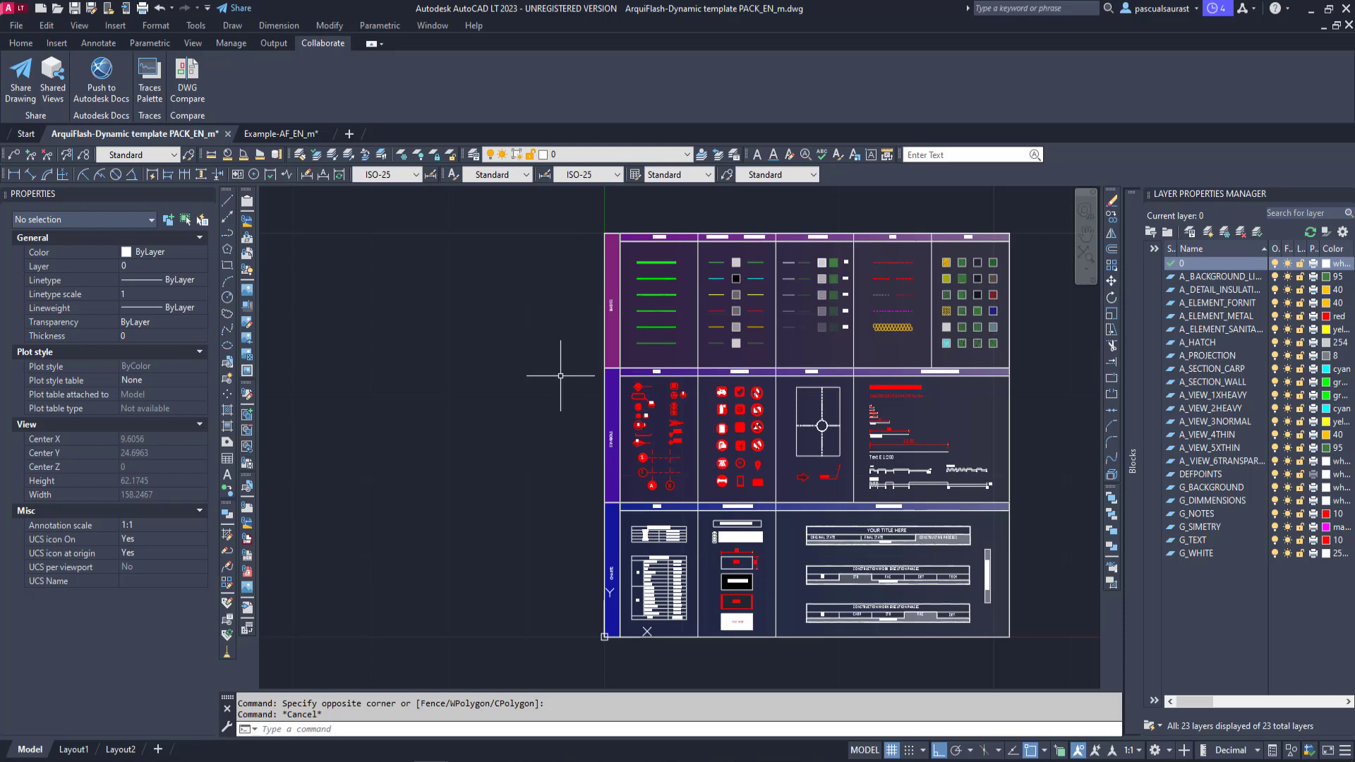
key(ctrl+z)
scroll(608, 284, up, 4)
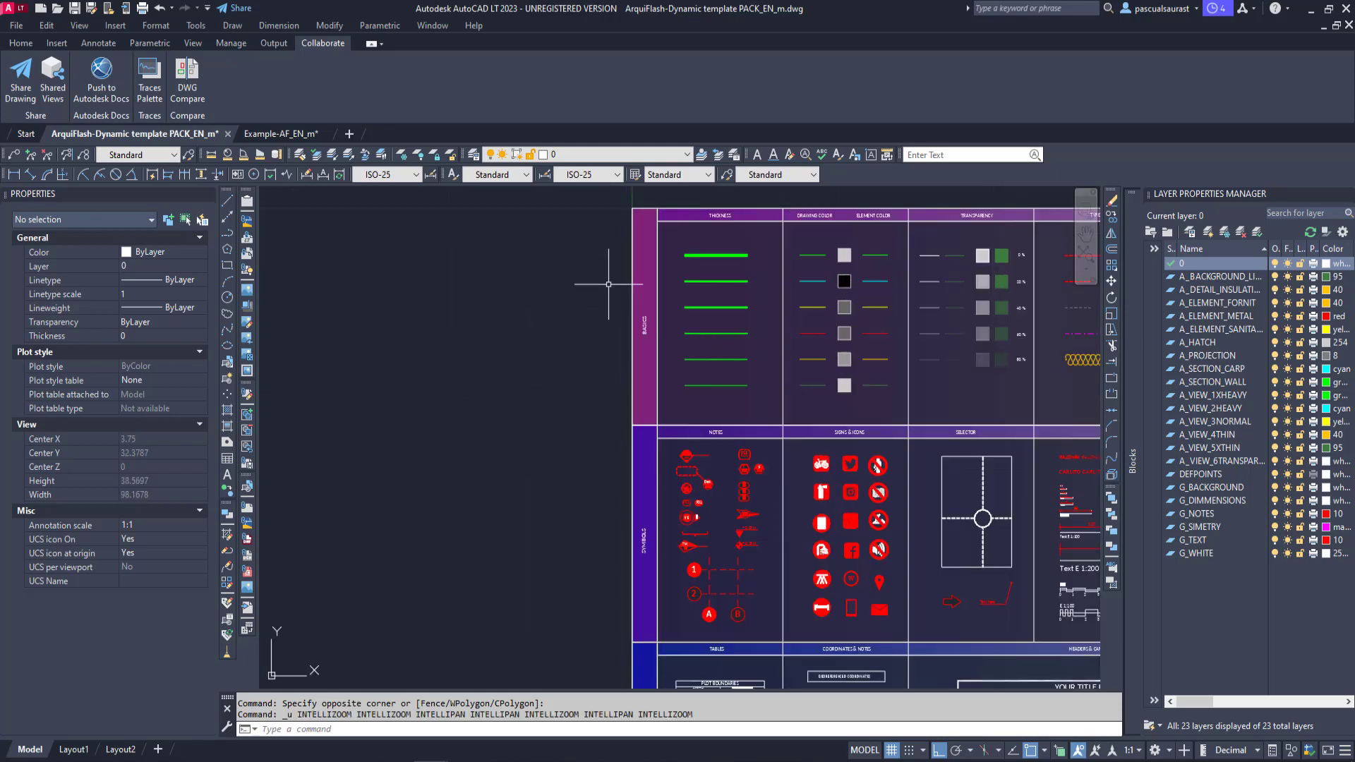
middle_drag(608, 284, 572, 417)
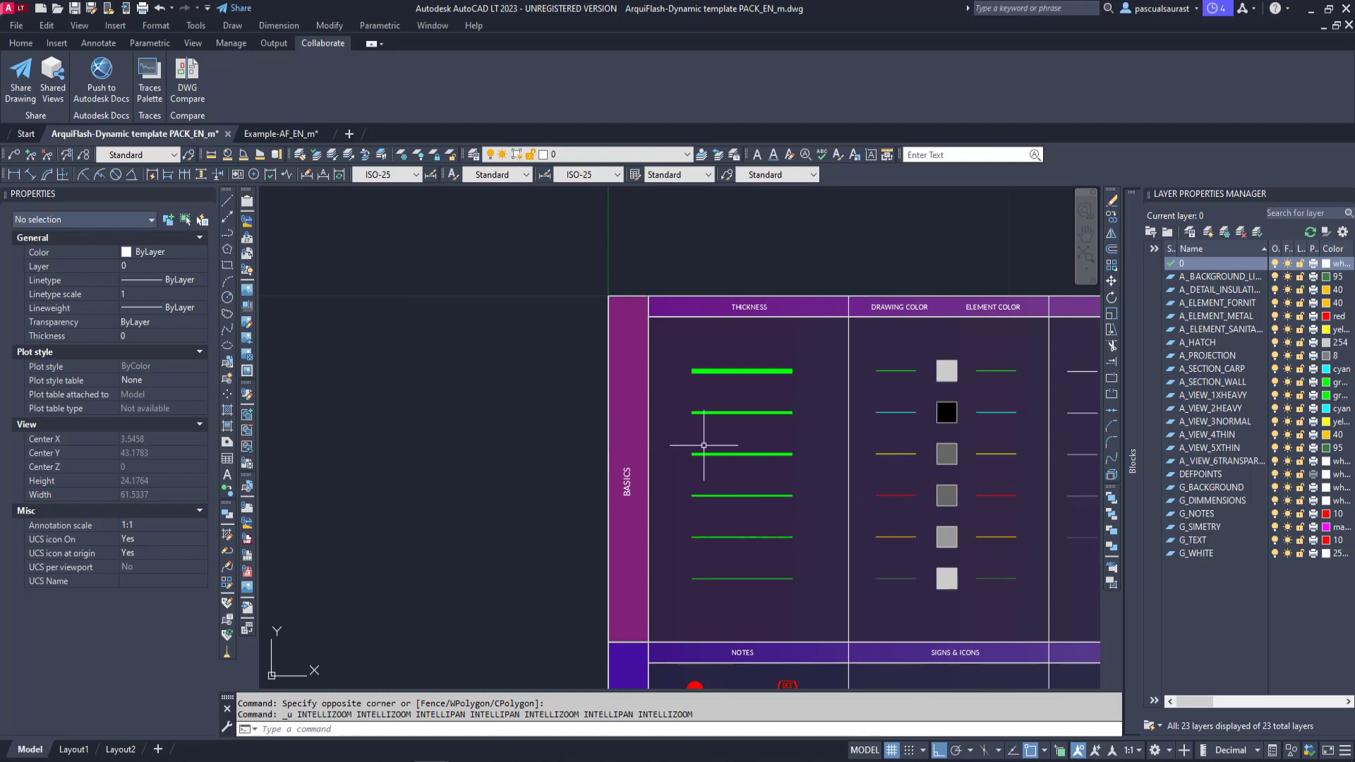
scroll(791, 447, up, 2)
middle_drag(809, 446, 816, 415)
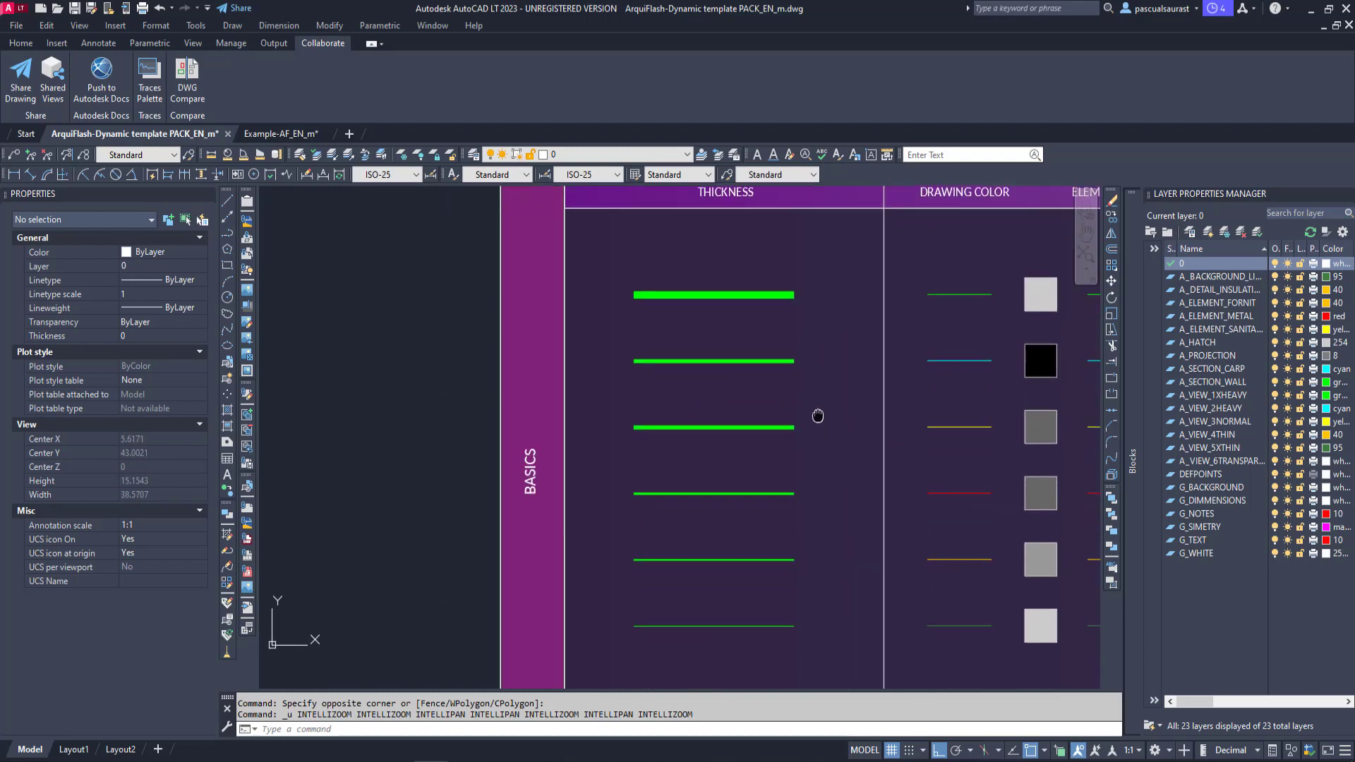
click(773, 428)
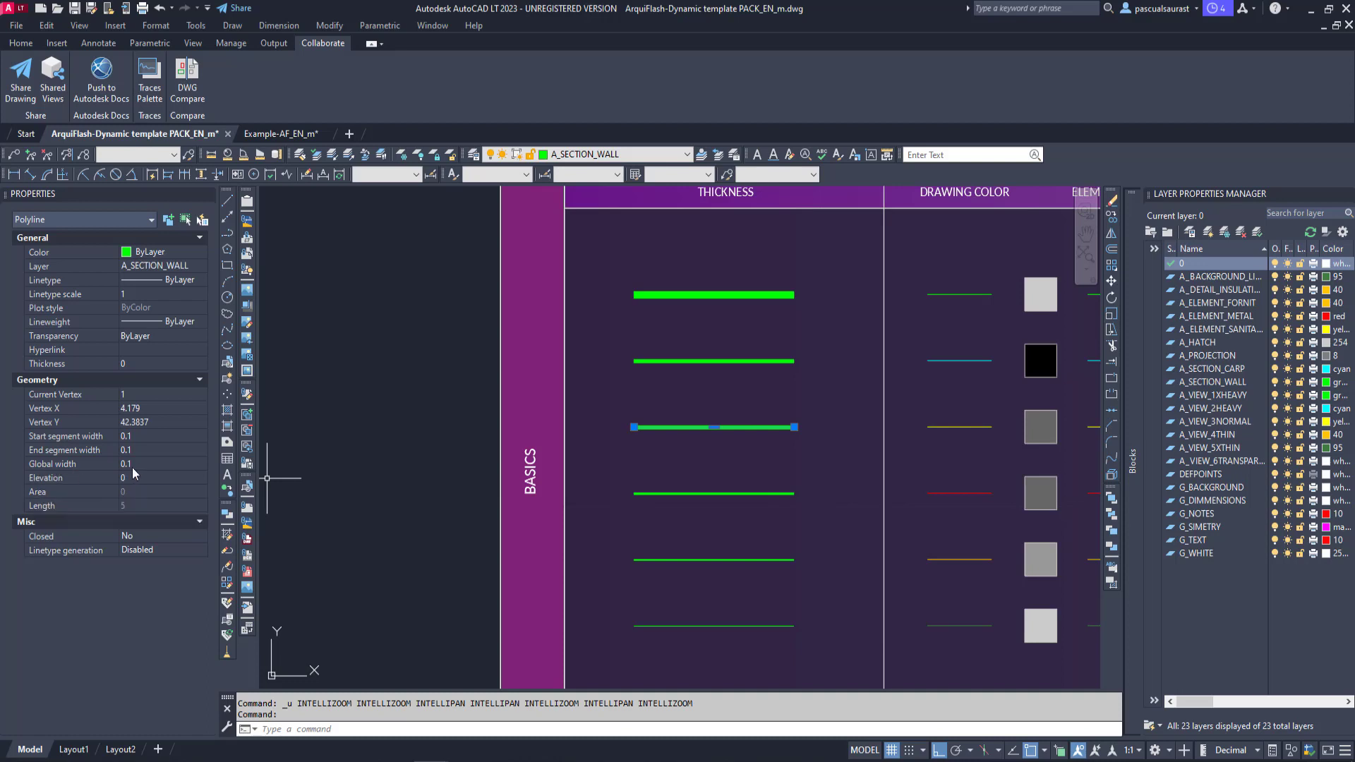
key(Escape)
middle_drag(883, 417, 633, 429)
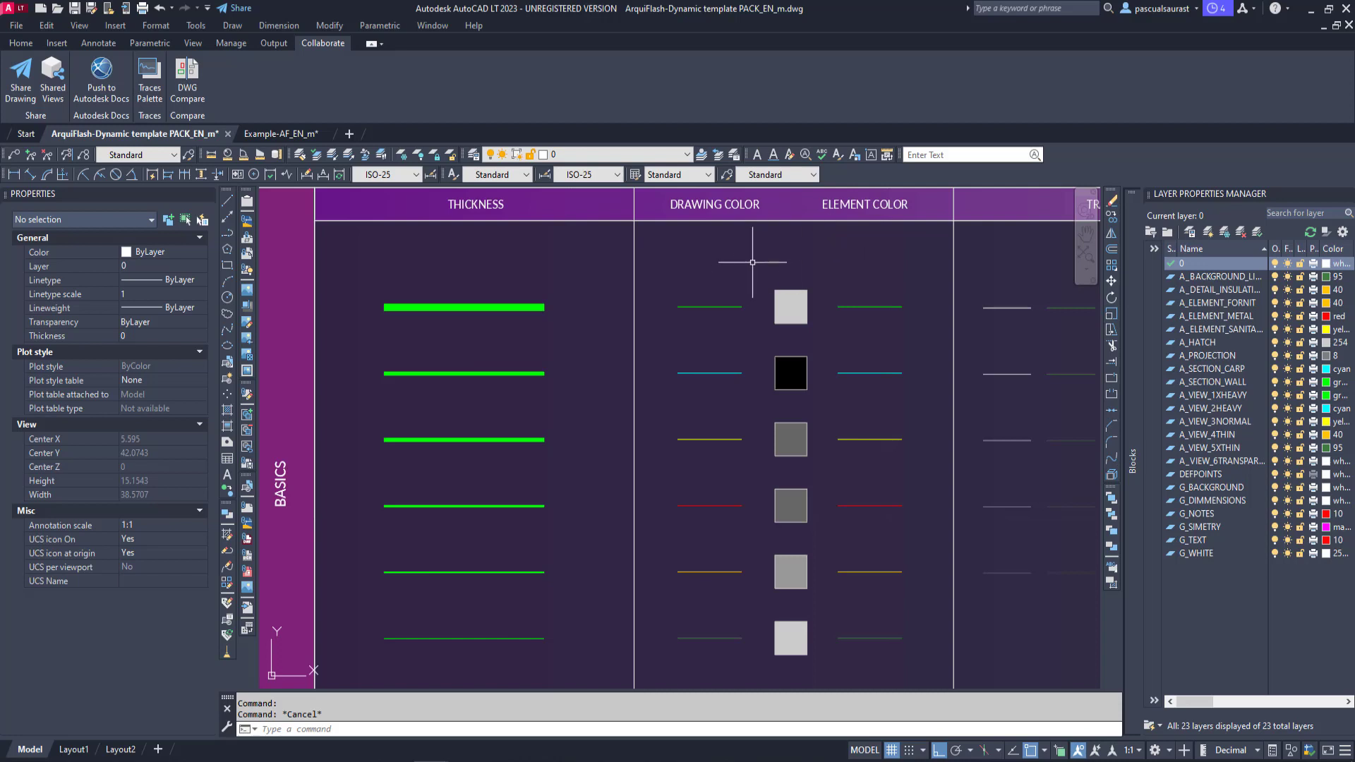
Inspect the layer and color properties of the Drawing Color lines and the Element Color lines
click(664, 287)
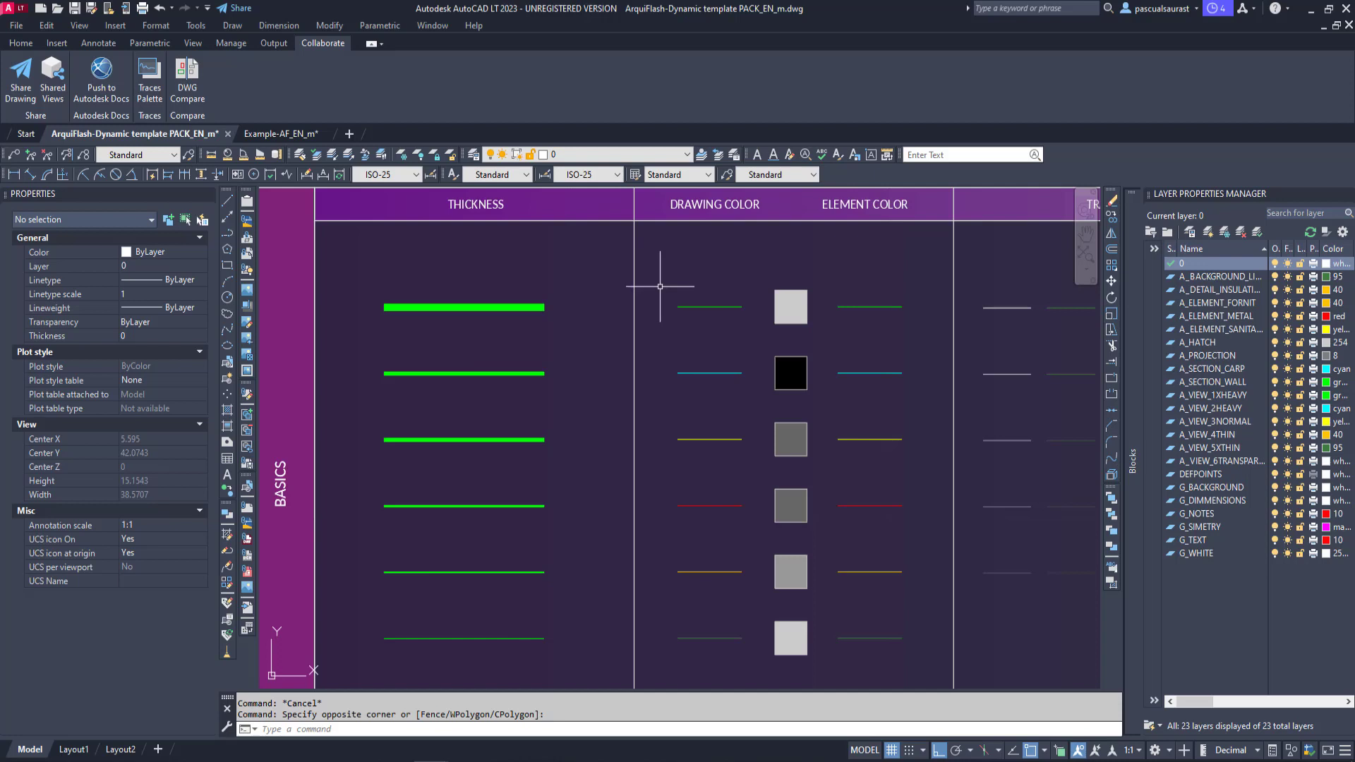
click(759, 658)
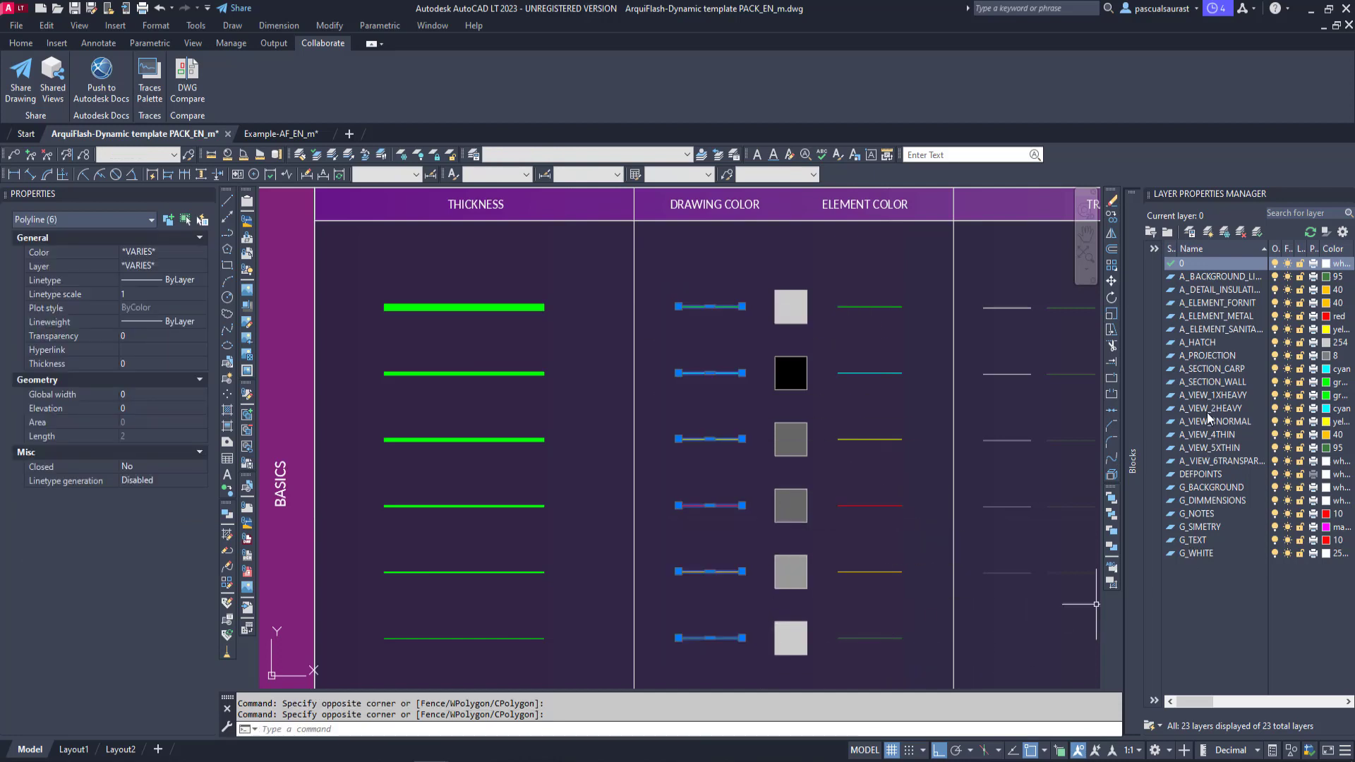
key(Escape)
click(831, 287)
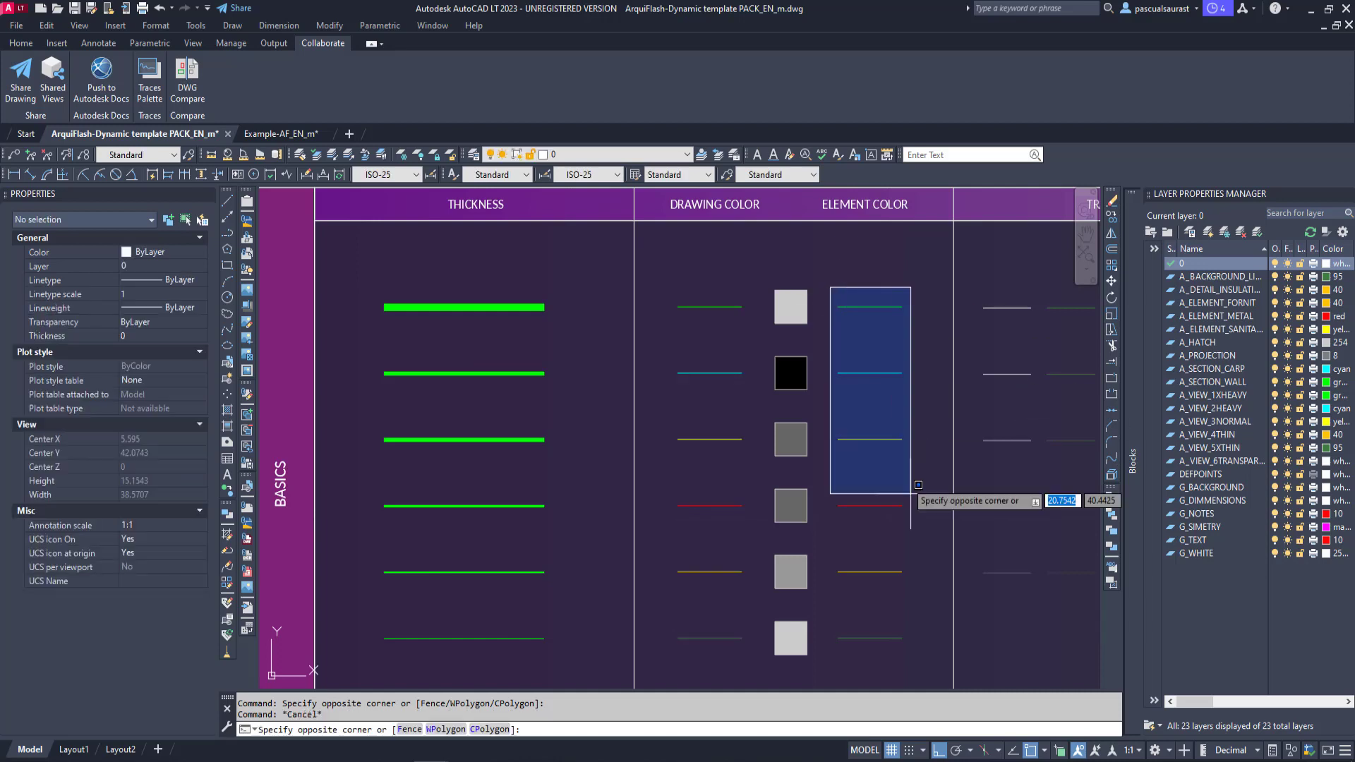
click(951, 633)
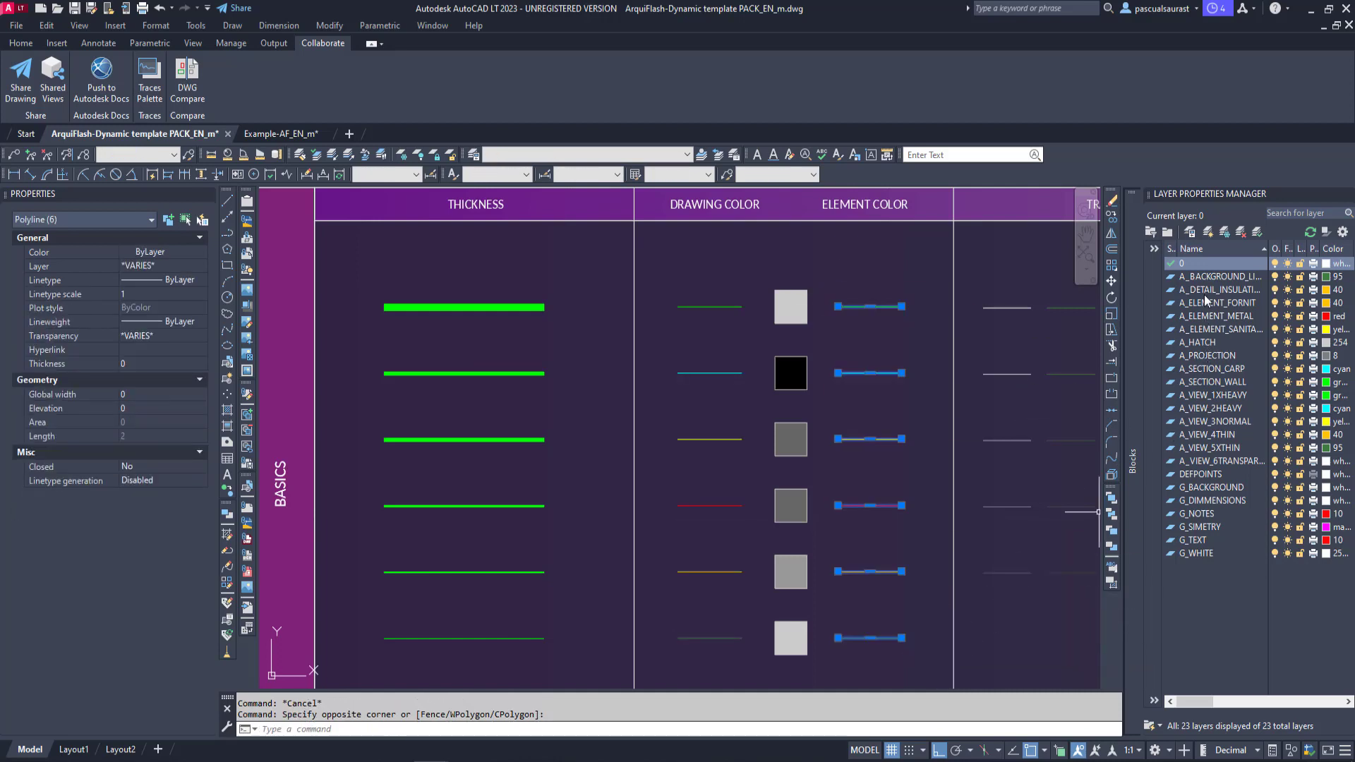
key(Escape)
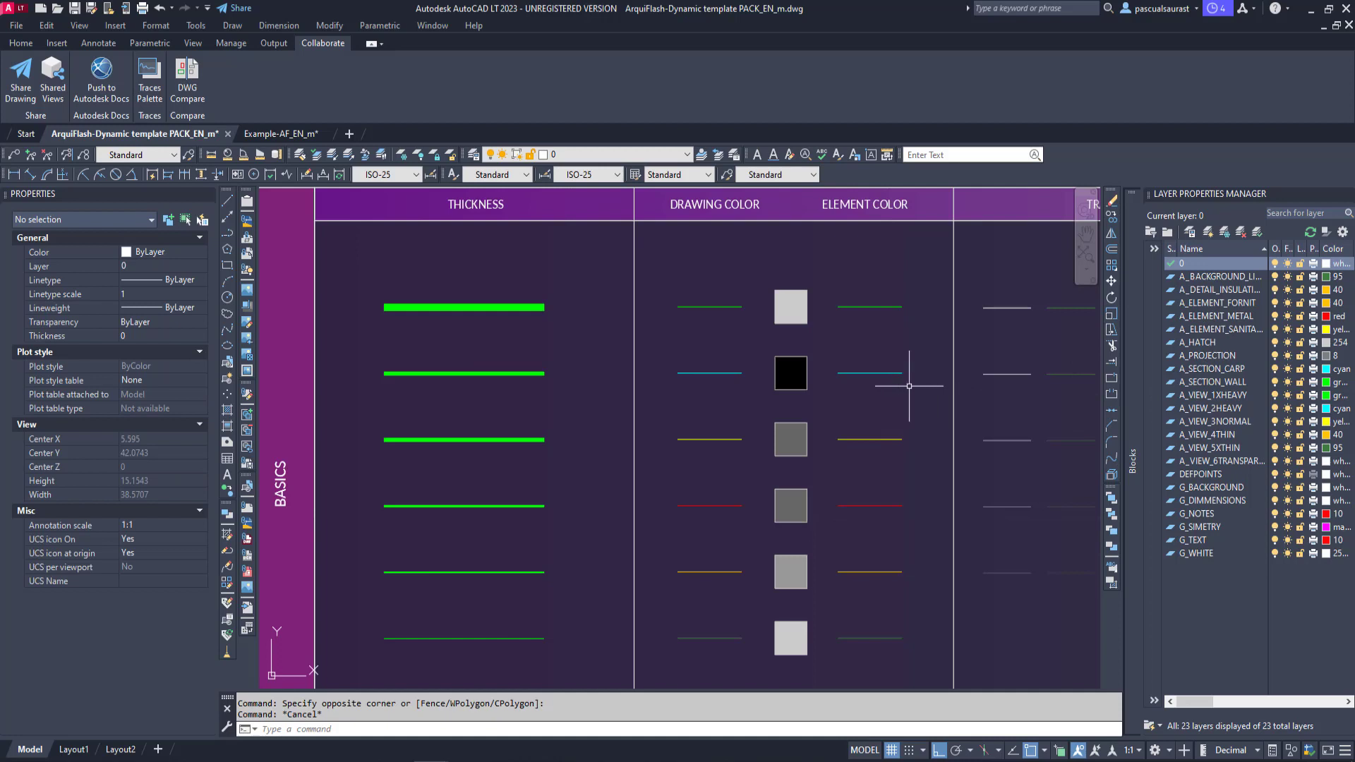
Look over the Transparency, Types and Hatch sample columns of the Basics section
mouse_move(916, 396)
middle_down()
mouse_move(675, 415)
mouse_move(656, 400)
middle_up()
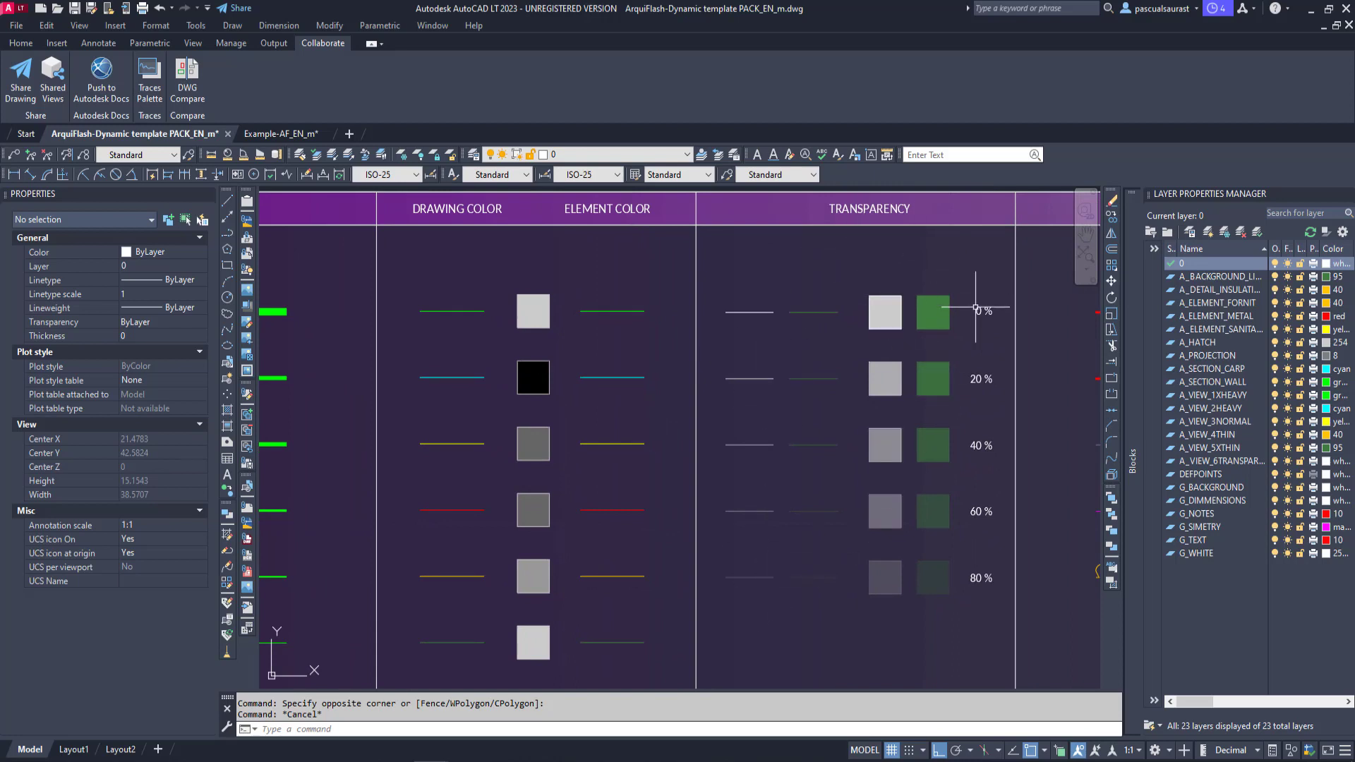
mouse_move(991, 535)
middle_down()
mouse_move(680, 534)
mouse_move(635, 547)
middle_up()
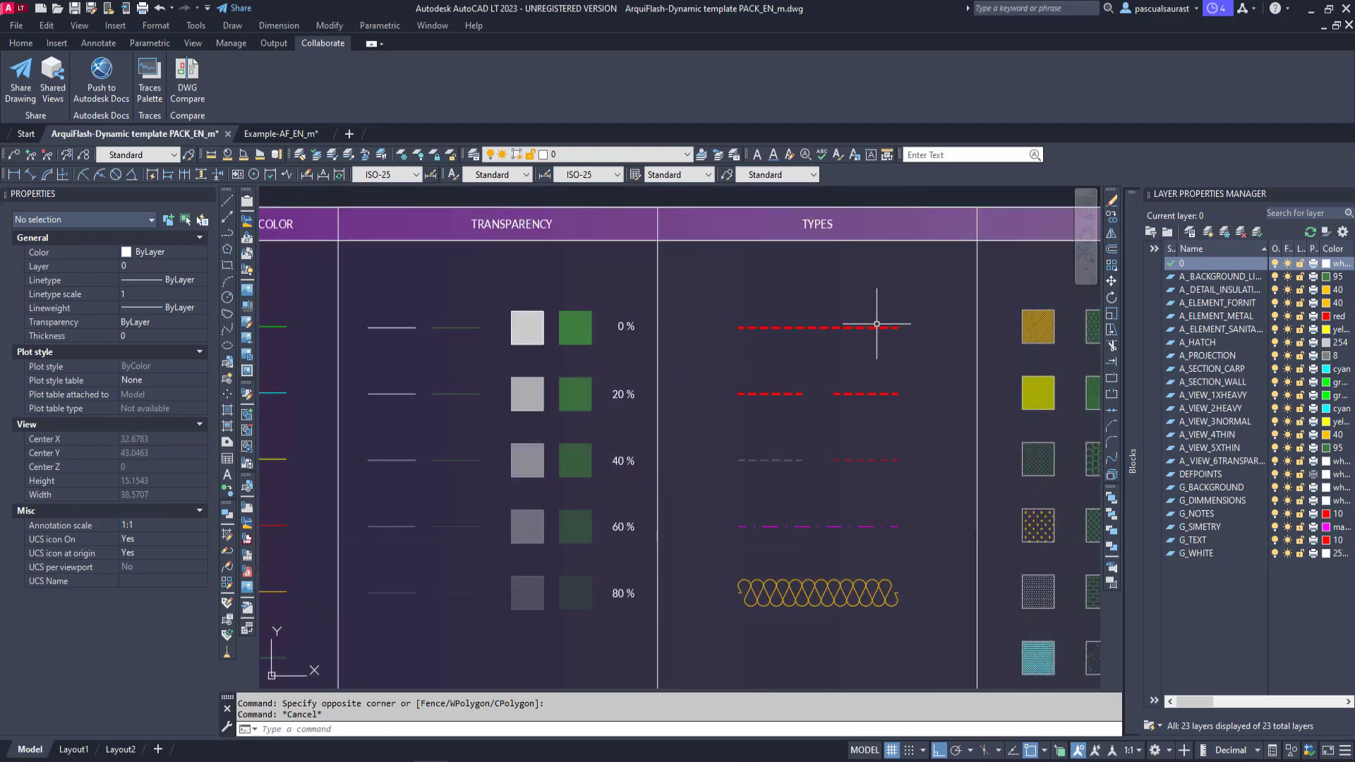
middle_drag(872, 325, 626, 314)
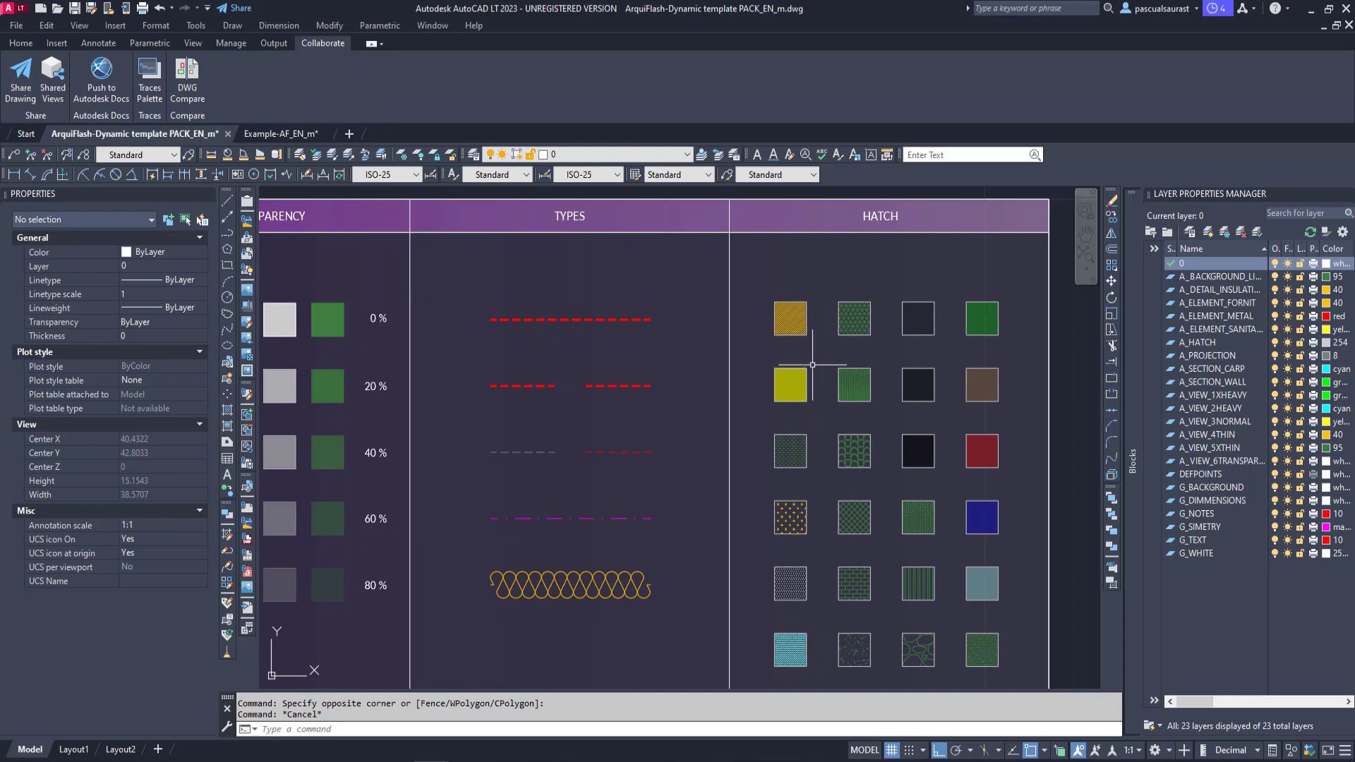
scroll(838, 368, down, 2)
middle_drag(784, 391, 415, 343)
middle_drag(597, 337, 833, 226)
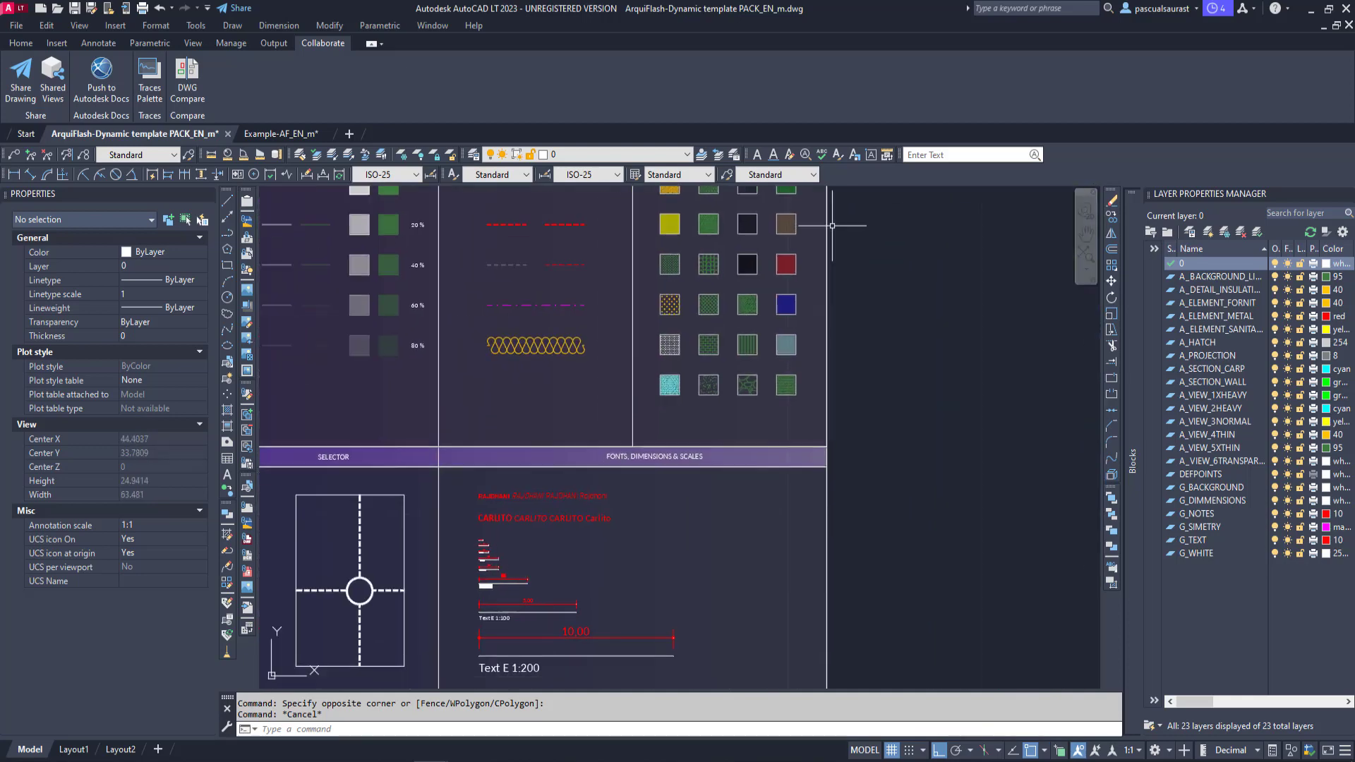
Change the SEC attribute of the section marker in the Notes symbols to BB'
scroll(621, 379, down, 4)
middle_drag(459, 427, 619, 339)
scroll(557, 388, up, 6)
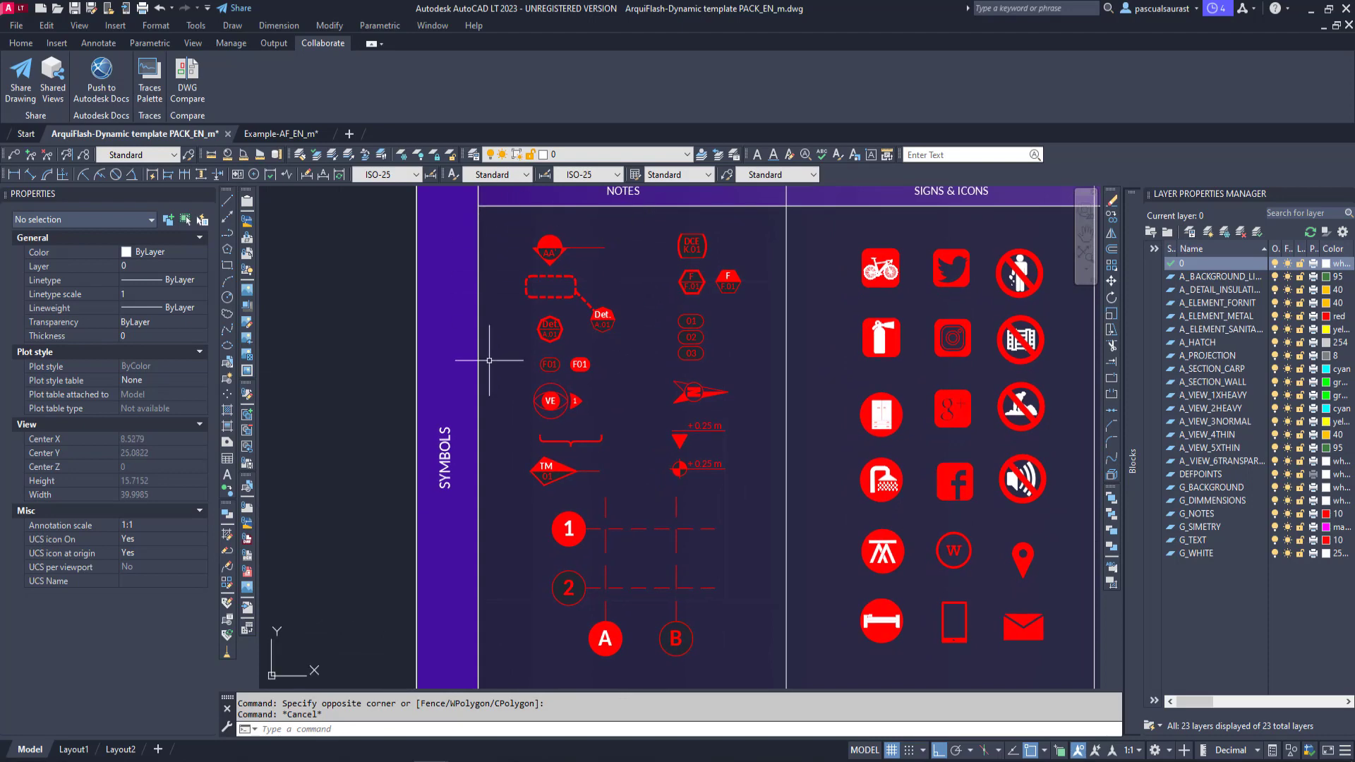
click(569, 247)
scroll(570, 247, up, 2)
middle_drag(570, 248, 553, 379)
scroll(553, 378, up, 2)
click(563, 379)
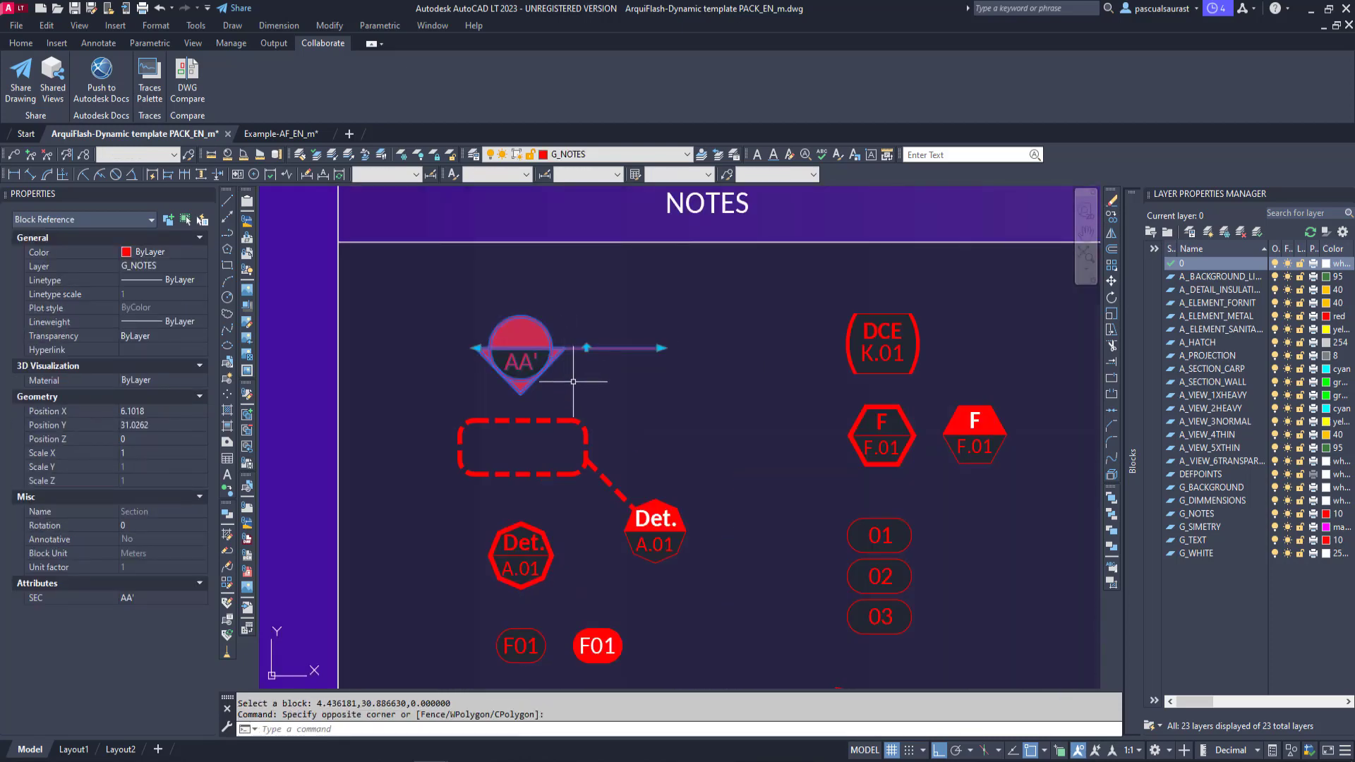
double_click(542, 373)
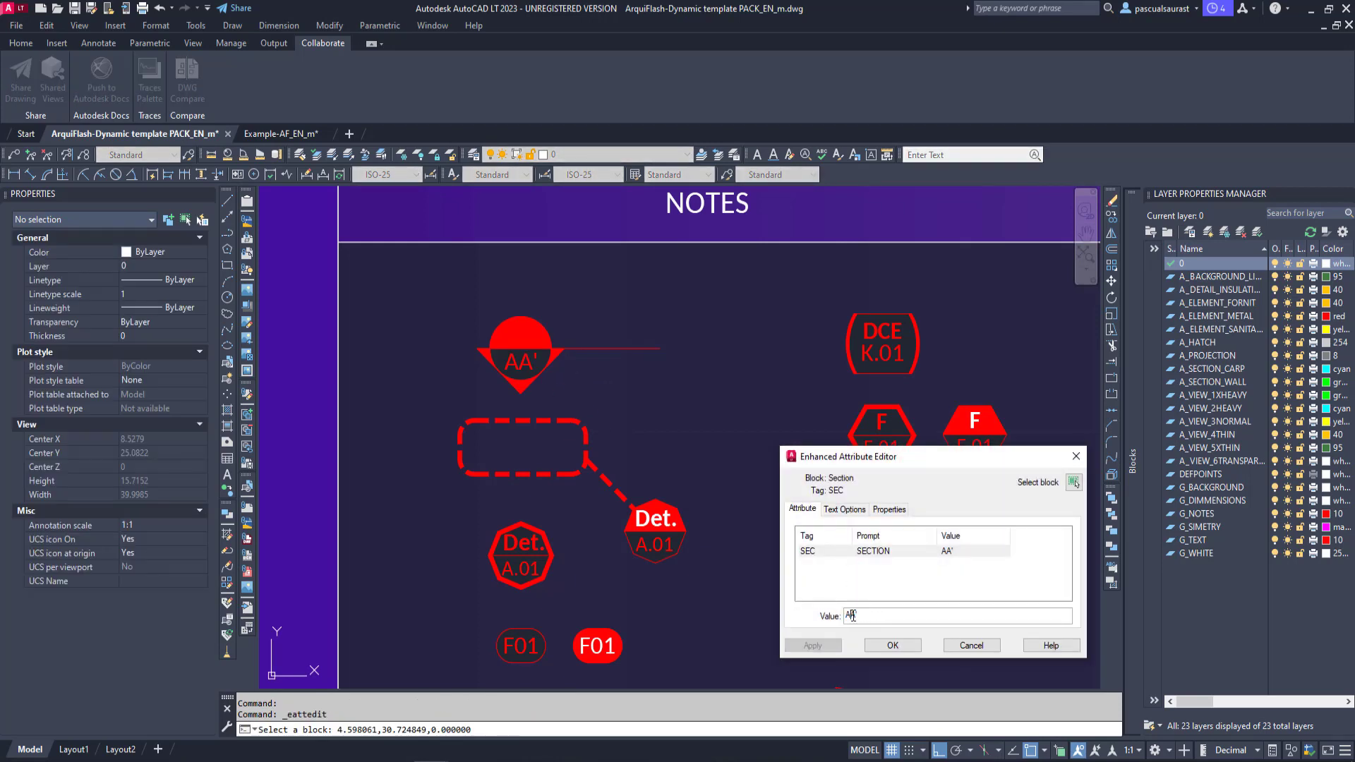
text(BB')
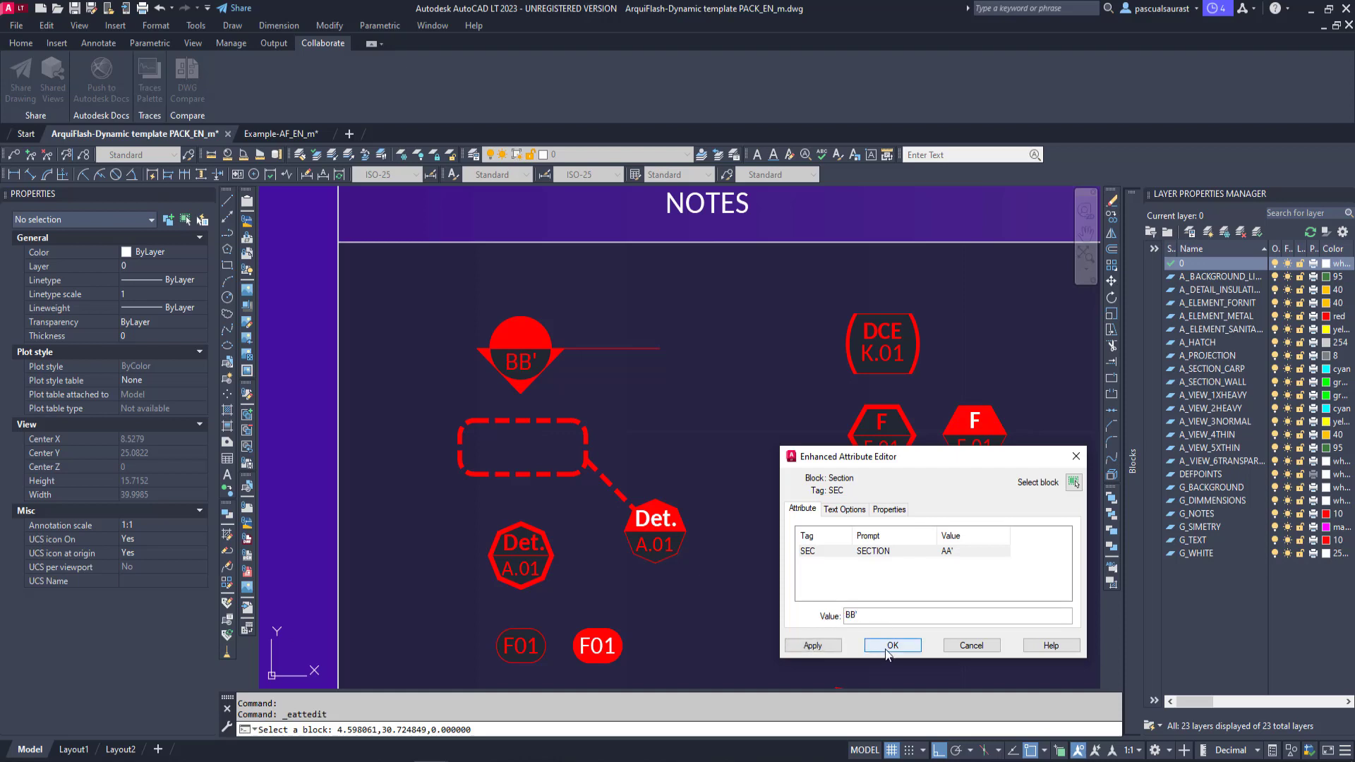
click(891, 645)
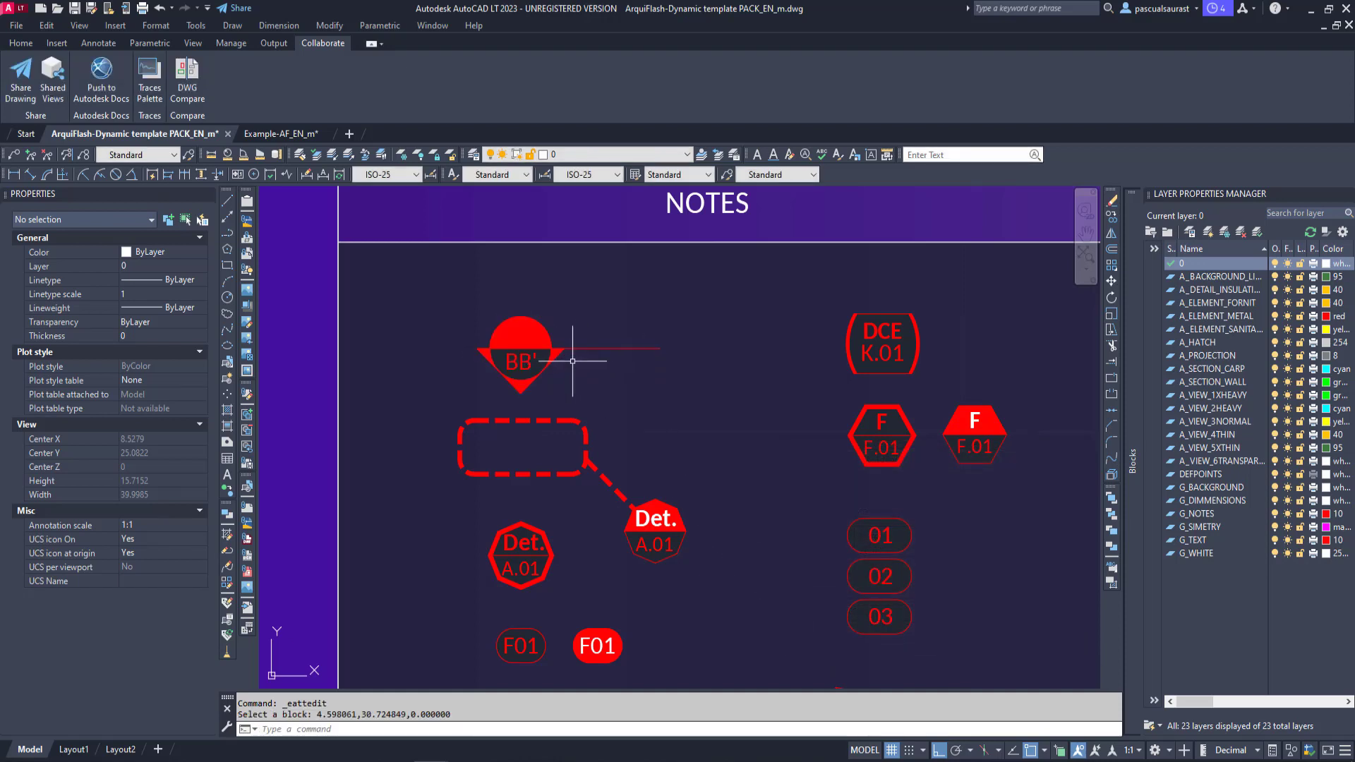
Lengthen the BB' section marker's line at both ends, and try flipping the marker's direction
click(578, 348)
click(659, 348)
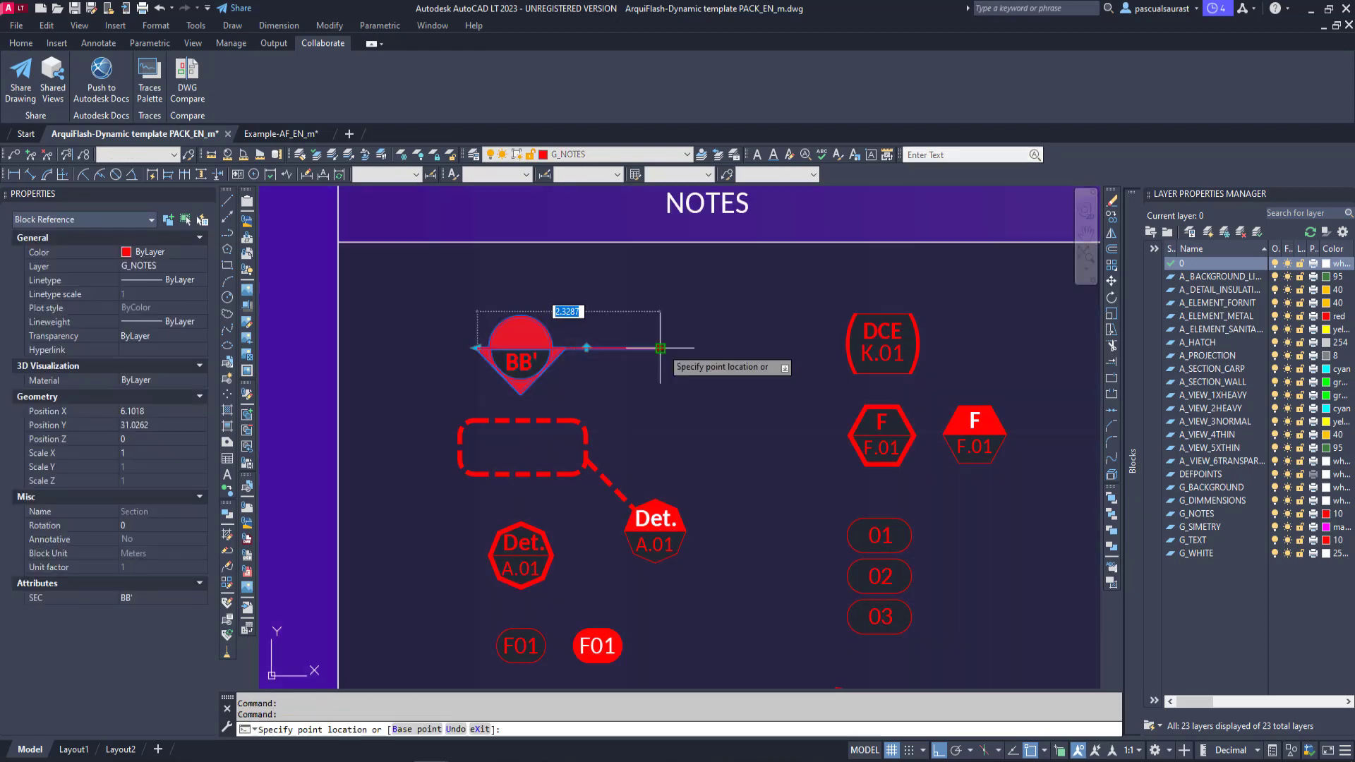
click(713, 348)
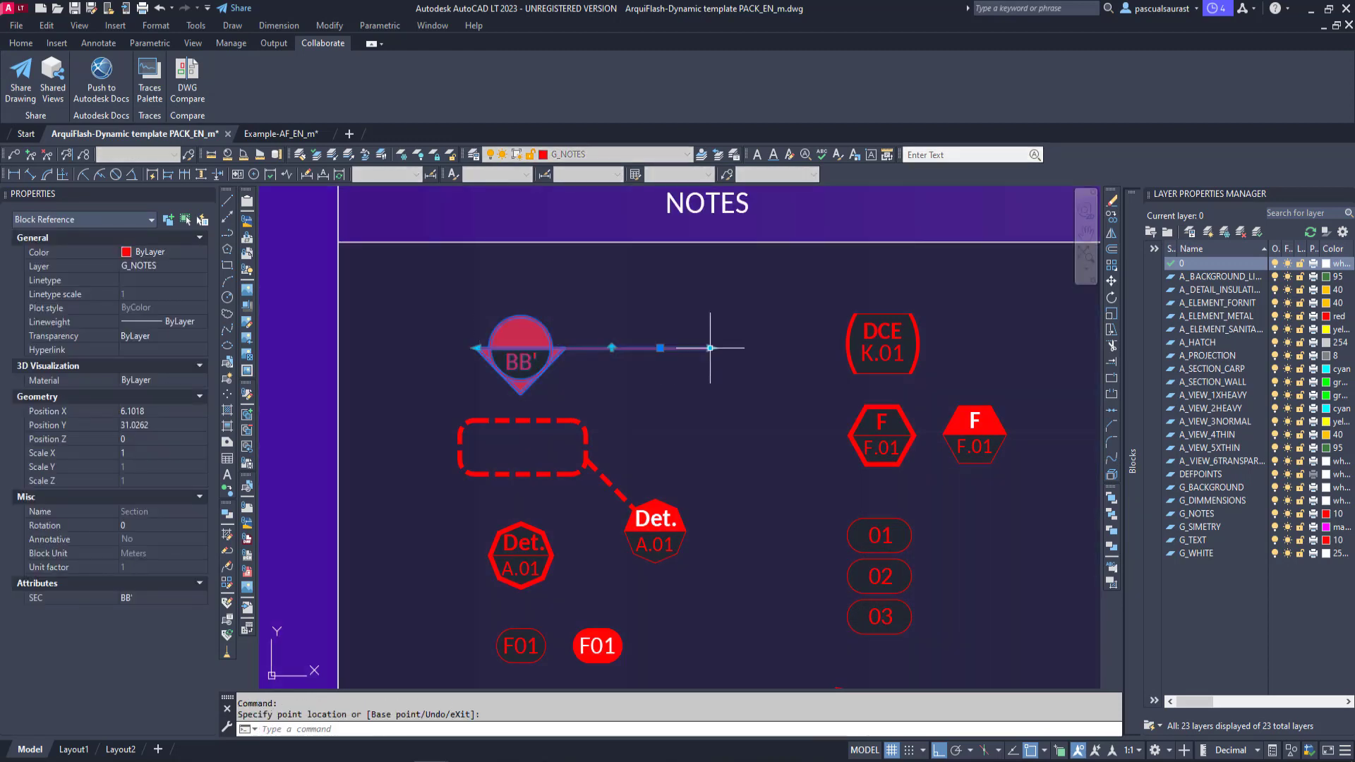
click(477, 348)
click(435, 353)
click(590, 348)
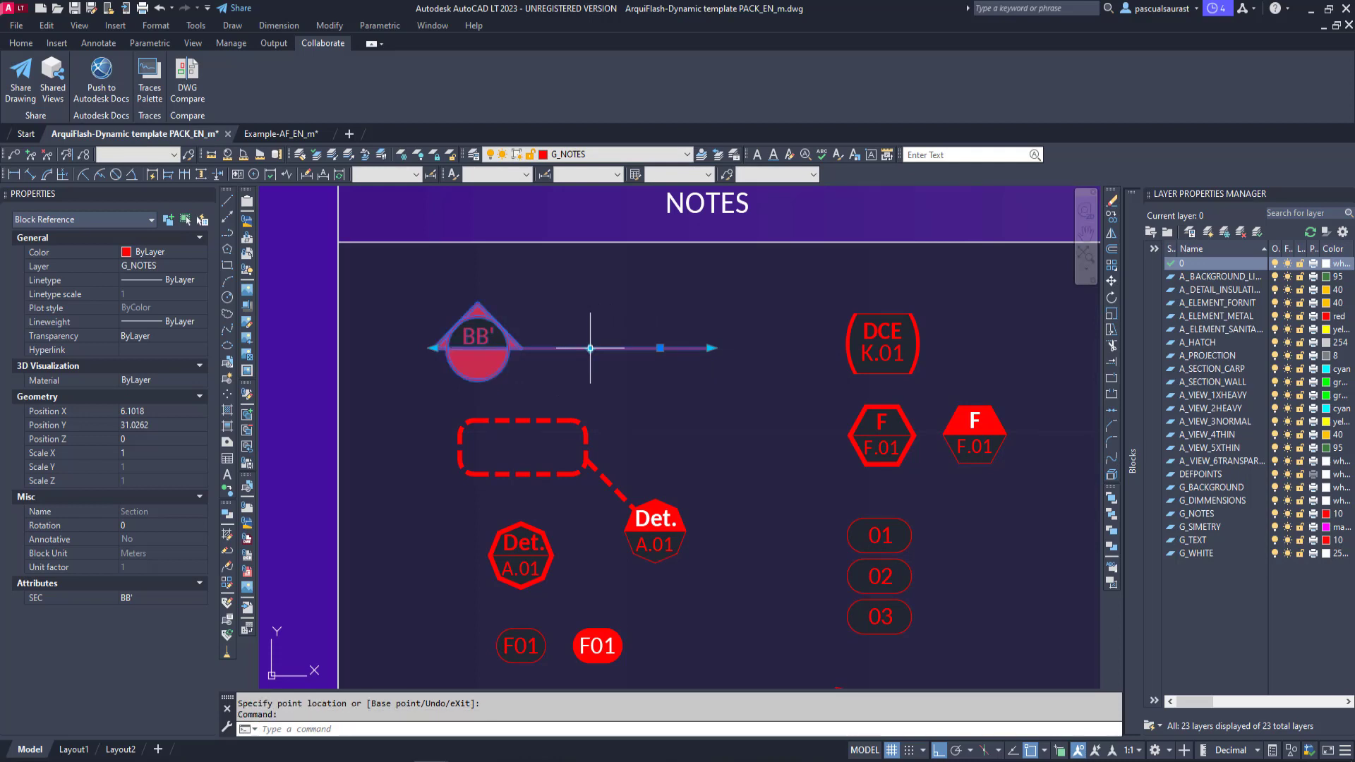
key(ctrl+z)
Stretch the dashed frame of the Bubble_Det block farther to the left and downward
middle_drag(605, 393, 645, 302)
click(630, 346)
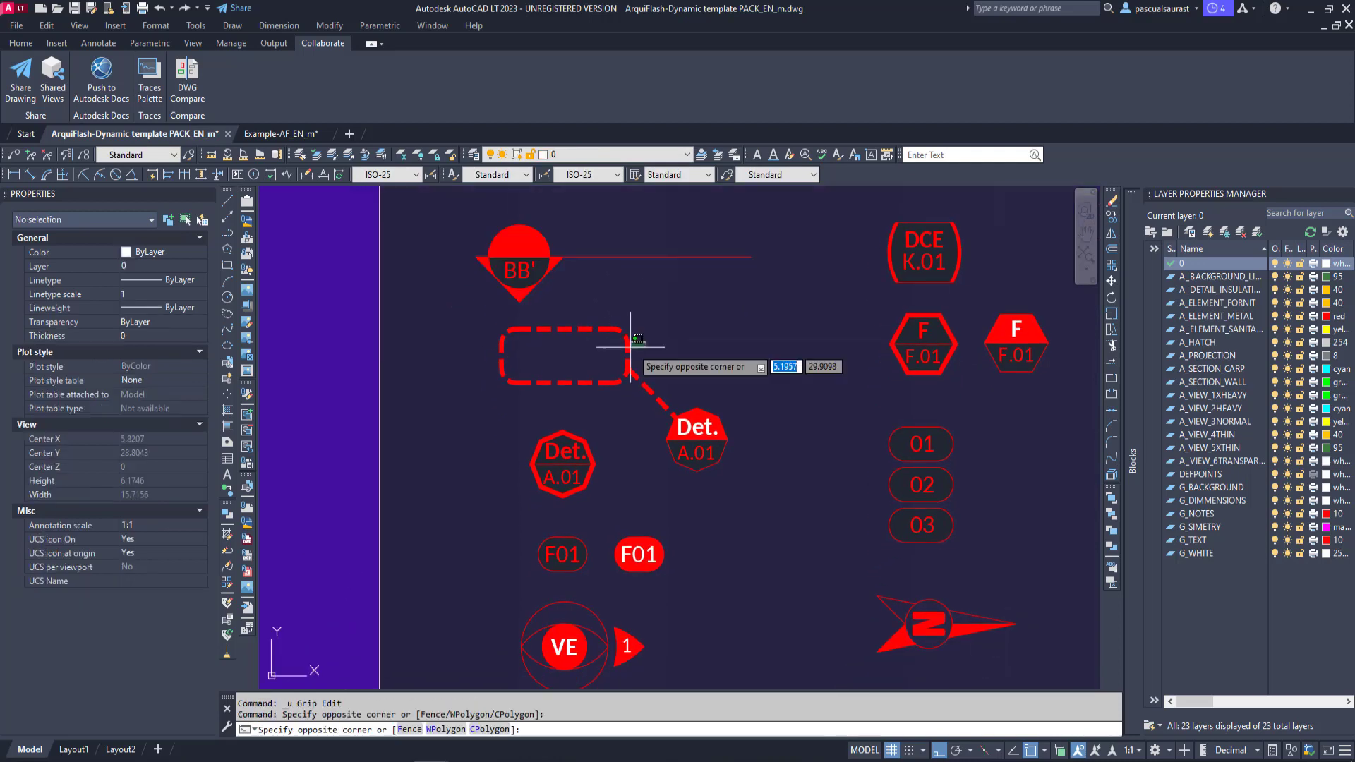
click(620, 363)
click(629, 355)
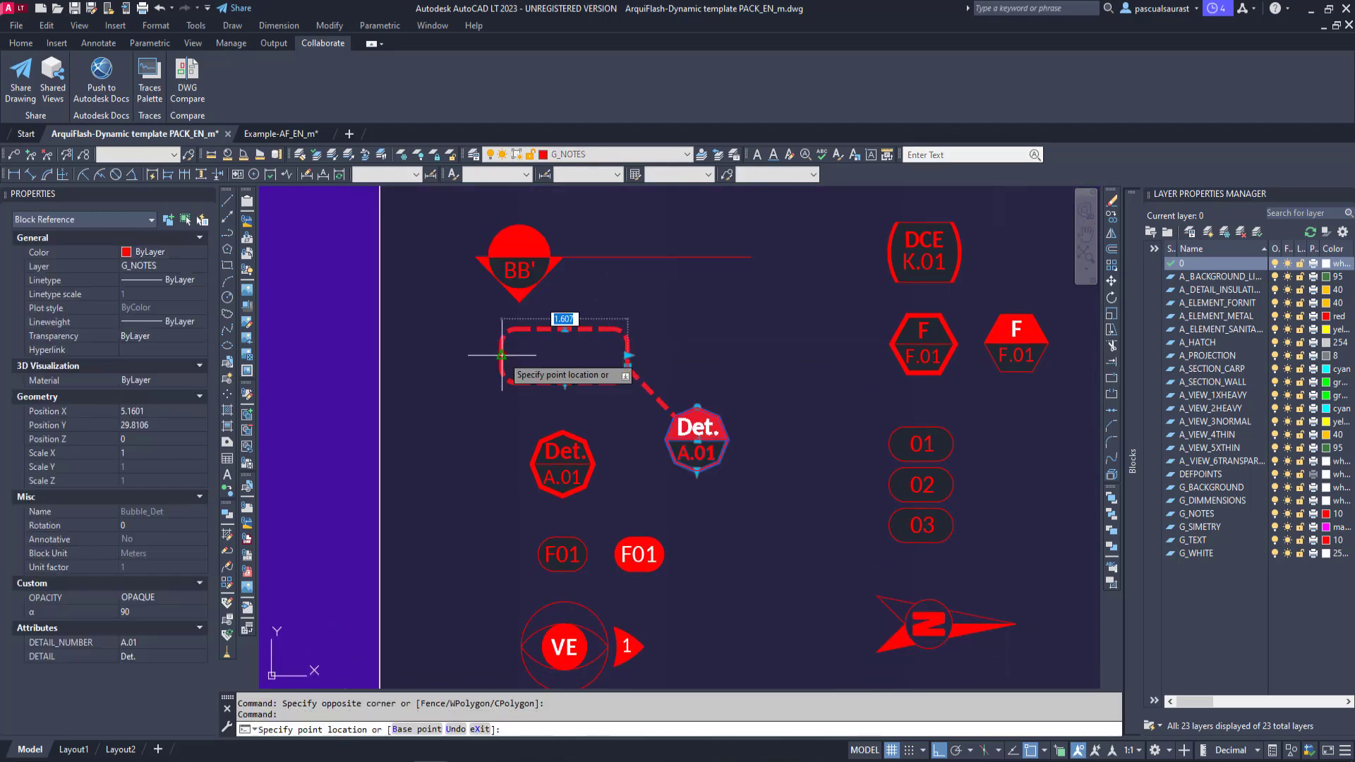
click(449, 355)
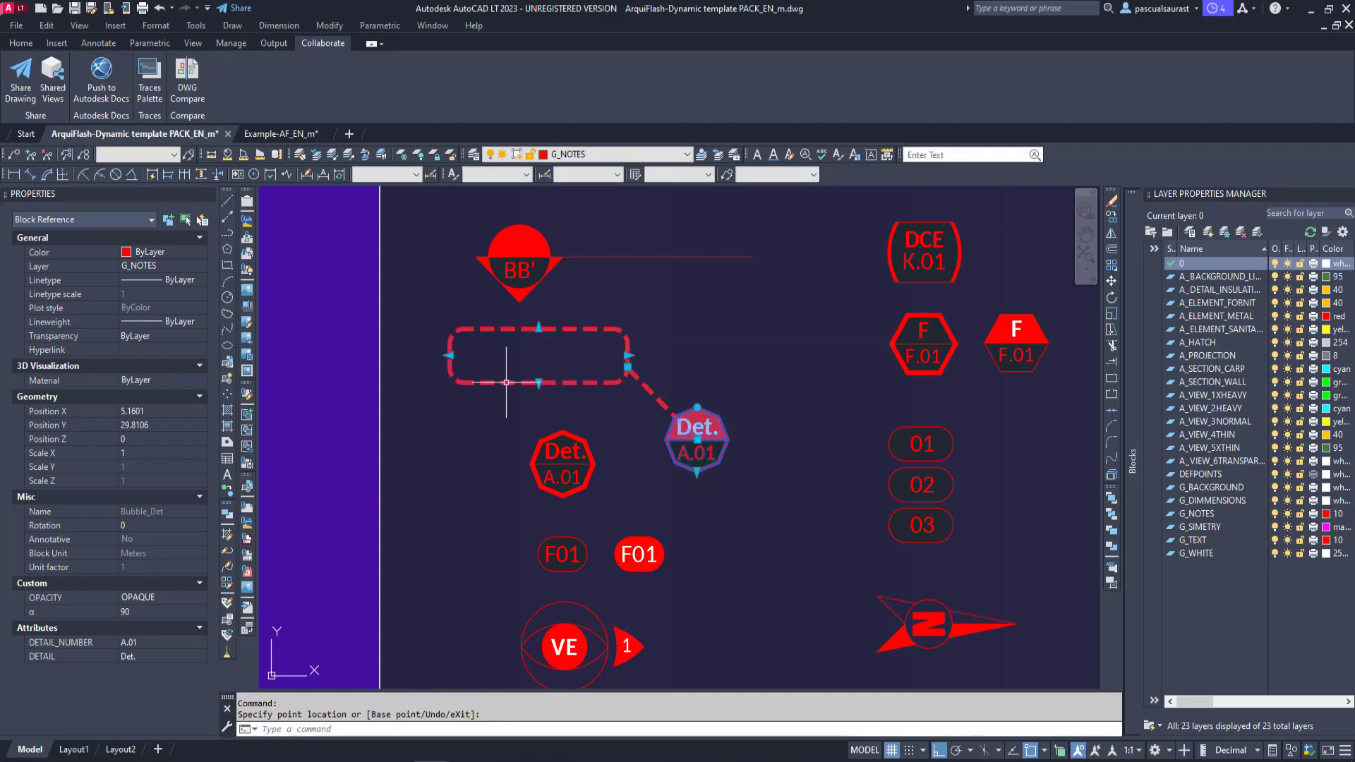
click(539, 383)
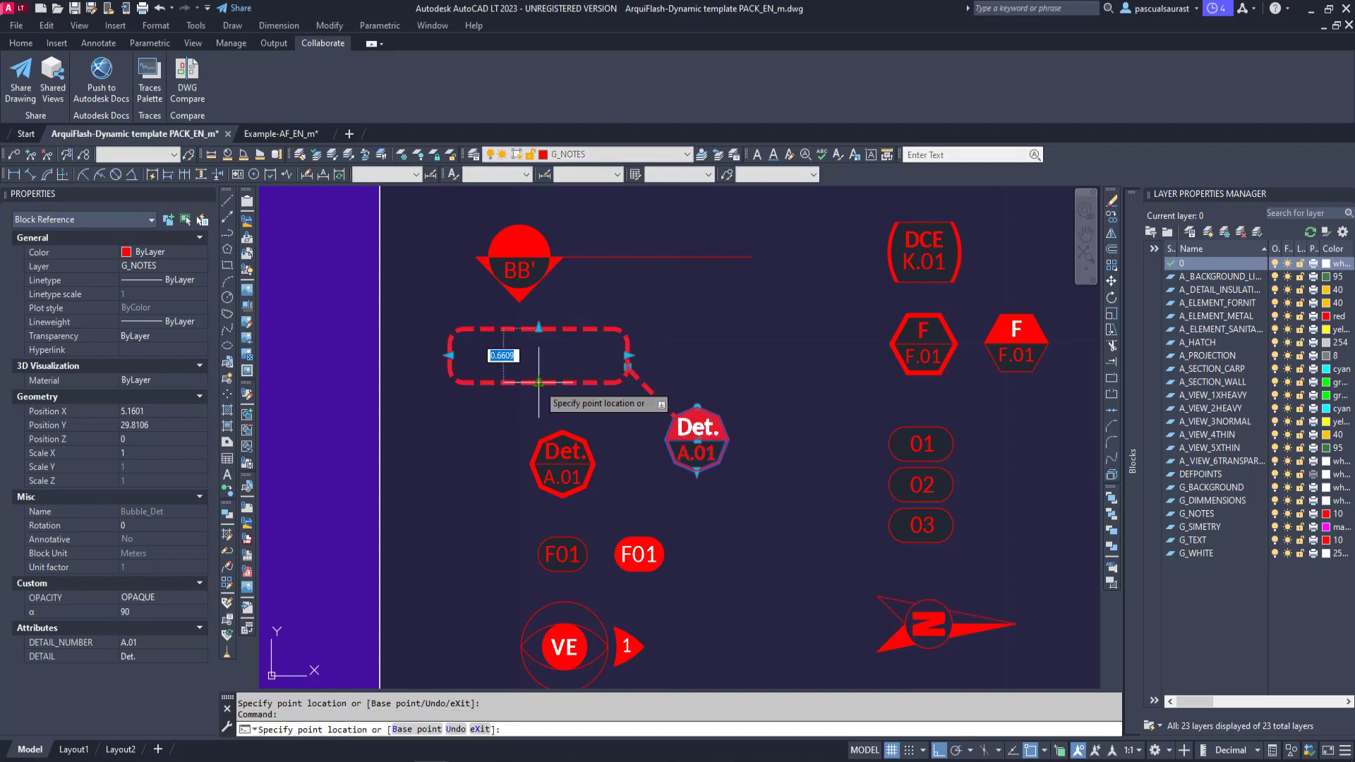
click(534, 403)
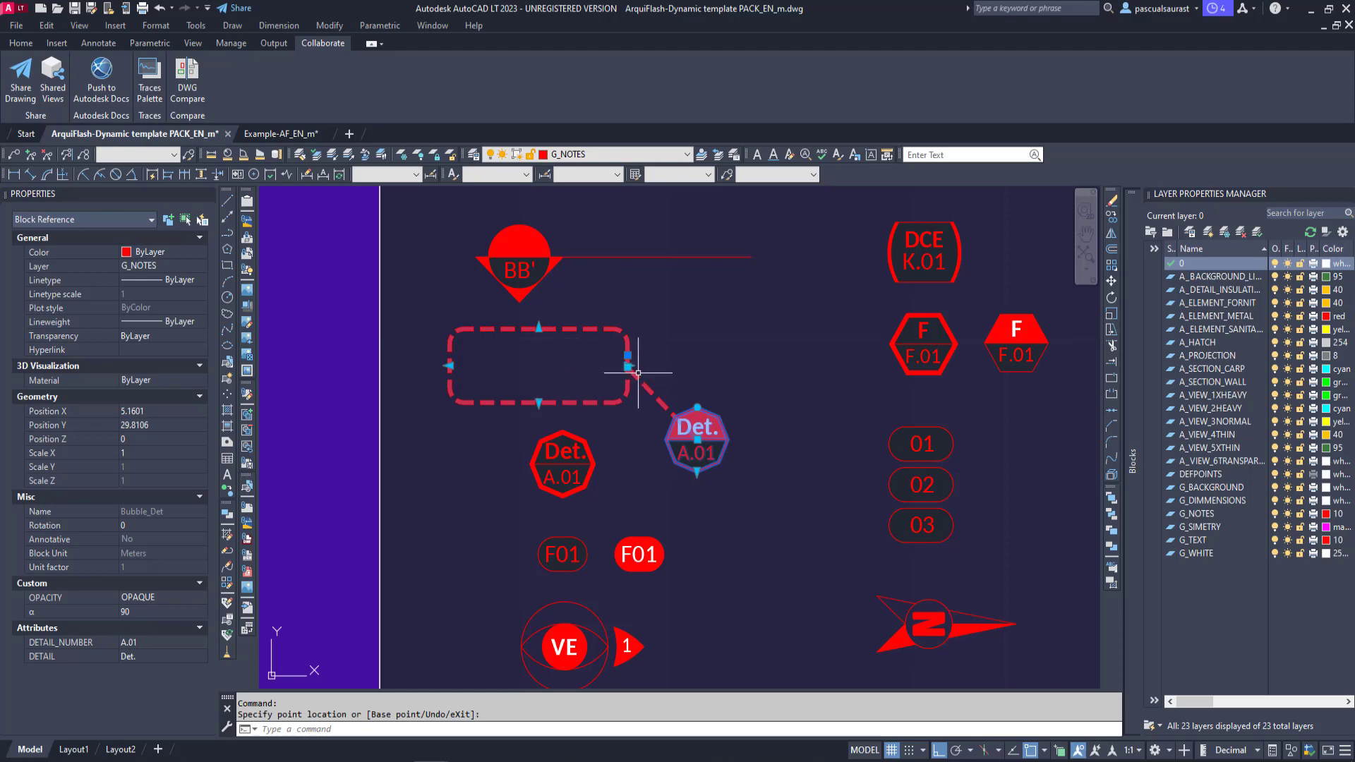
Turn Ortho off and reattach the detail bubble's leader to the dashed frame's lower right corner, keeping the bubble in place
scroll(635, 372, up, 5)
scroll(603, 348, down, 2)
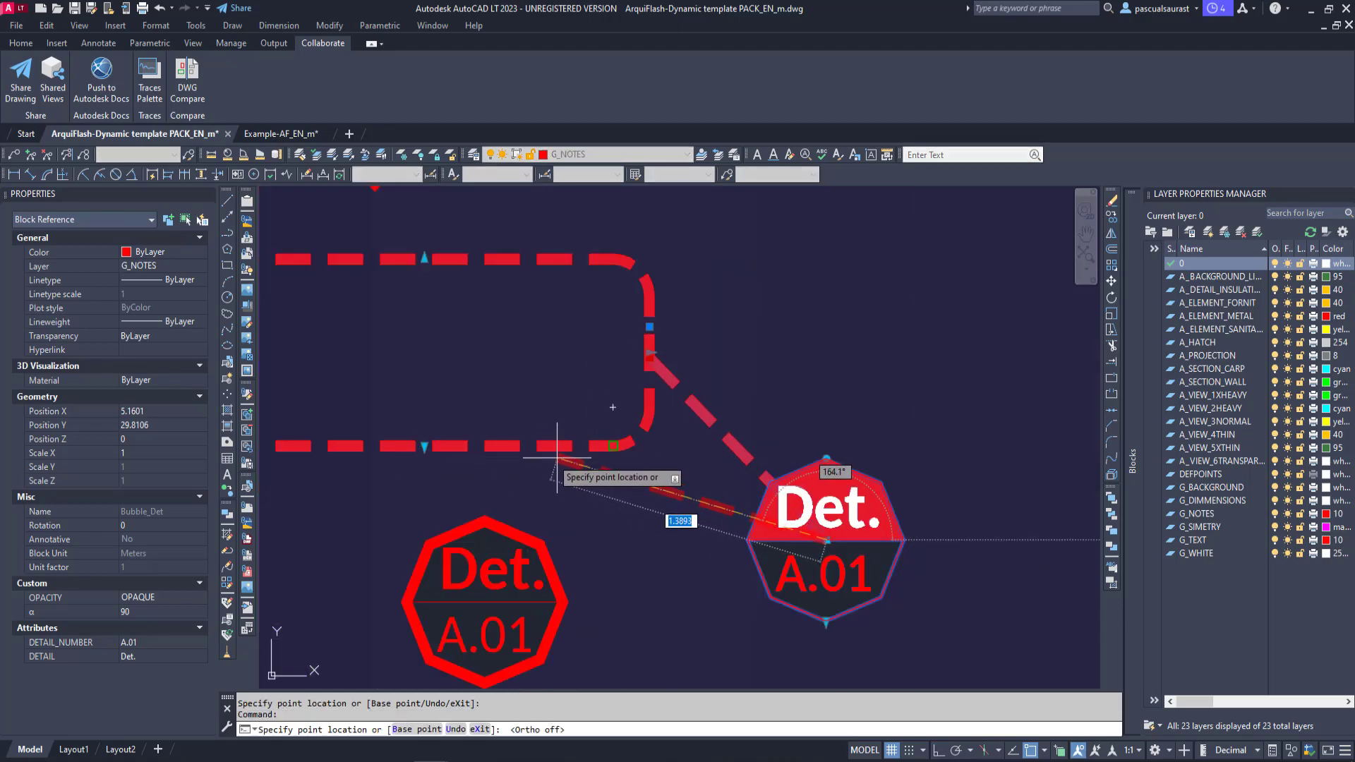
key(F8)
click(612, 446)
click(826, 540)
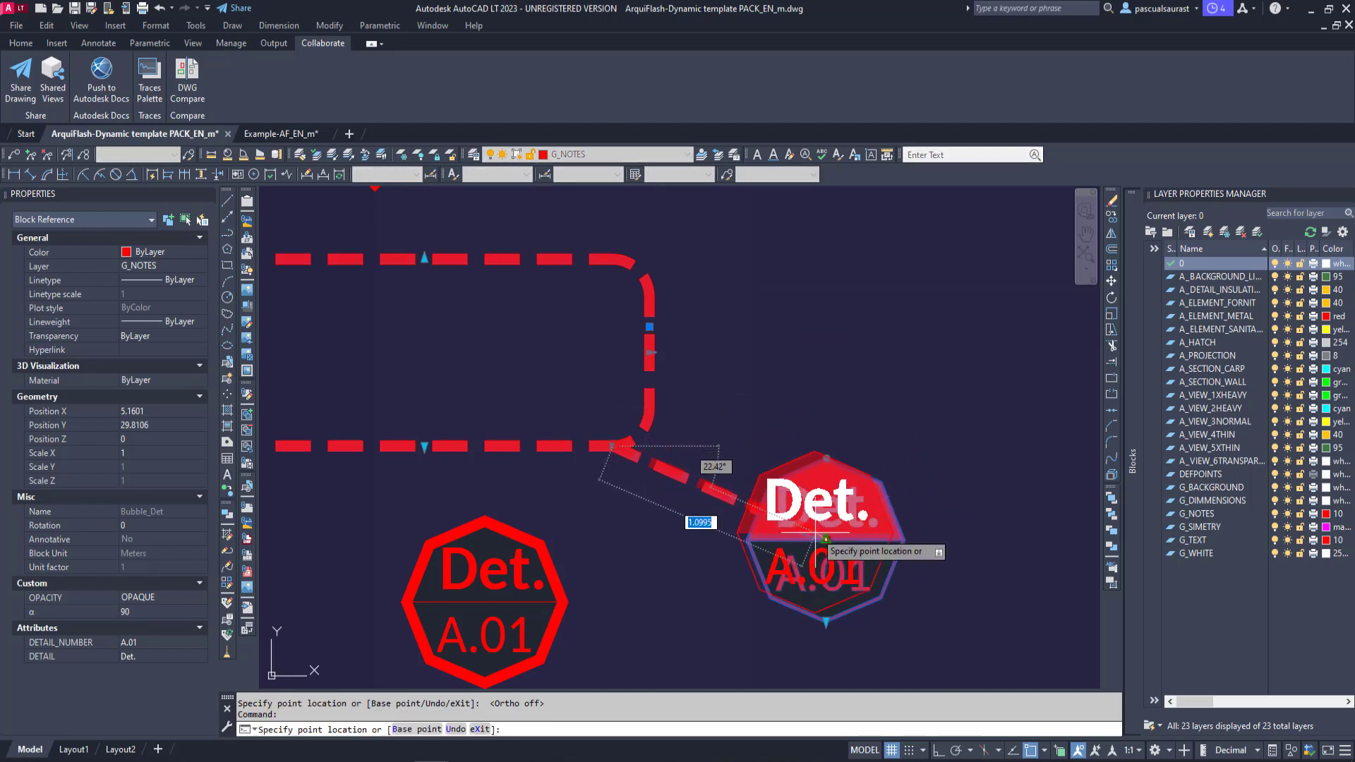
click(826, 540)
key(Escape)
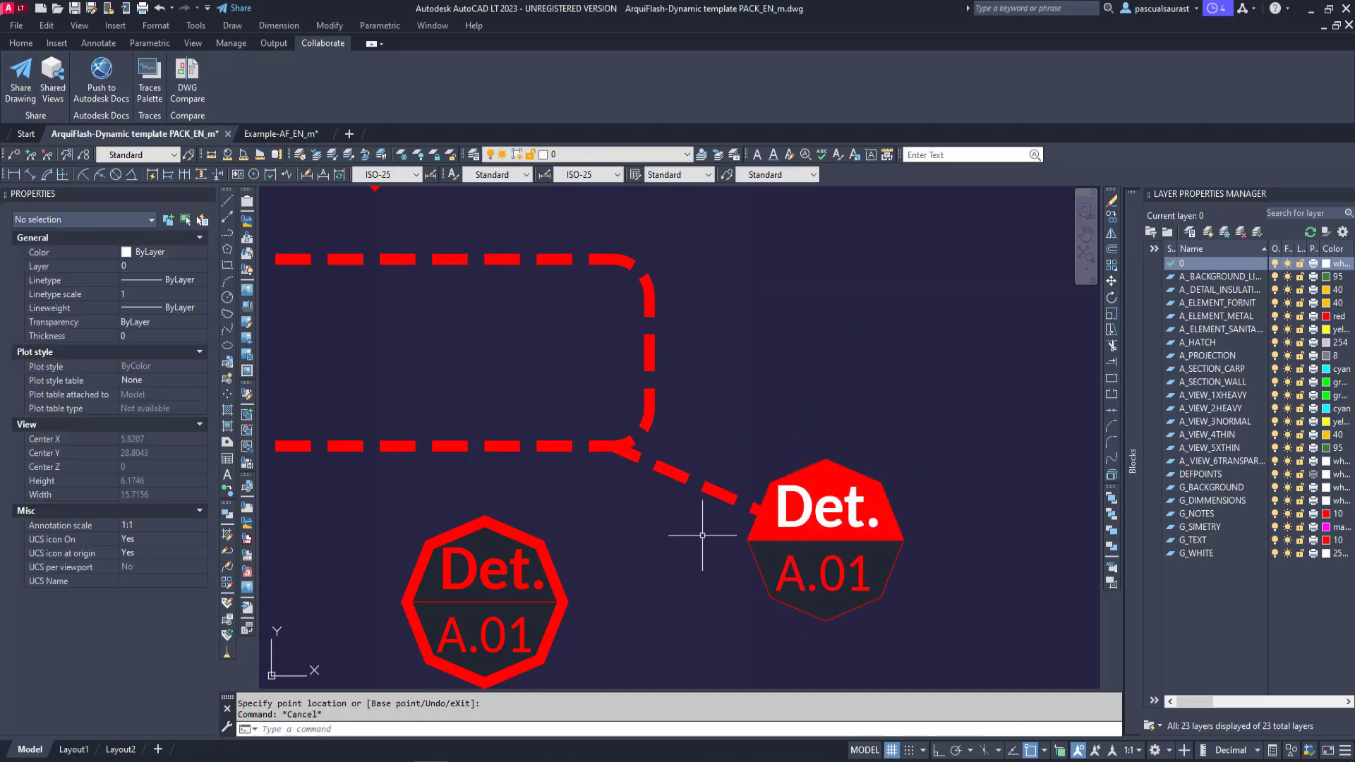
Enlarge the separate outlined Det. A.01 detail symbol below the frame to a height of about 0.99 units
middle_drag(704, 533, 862, 383)
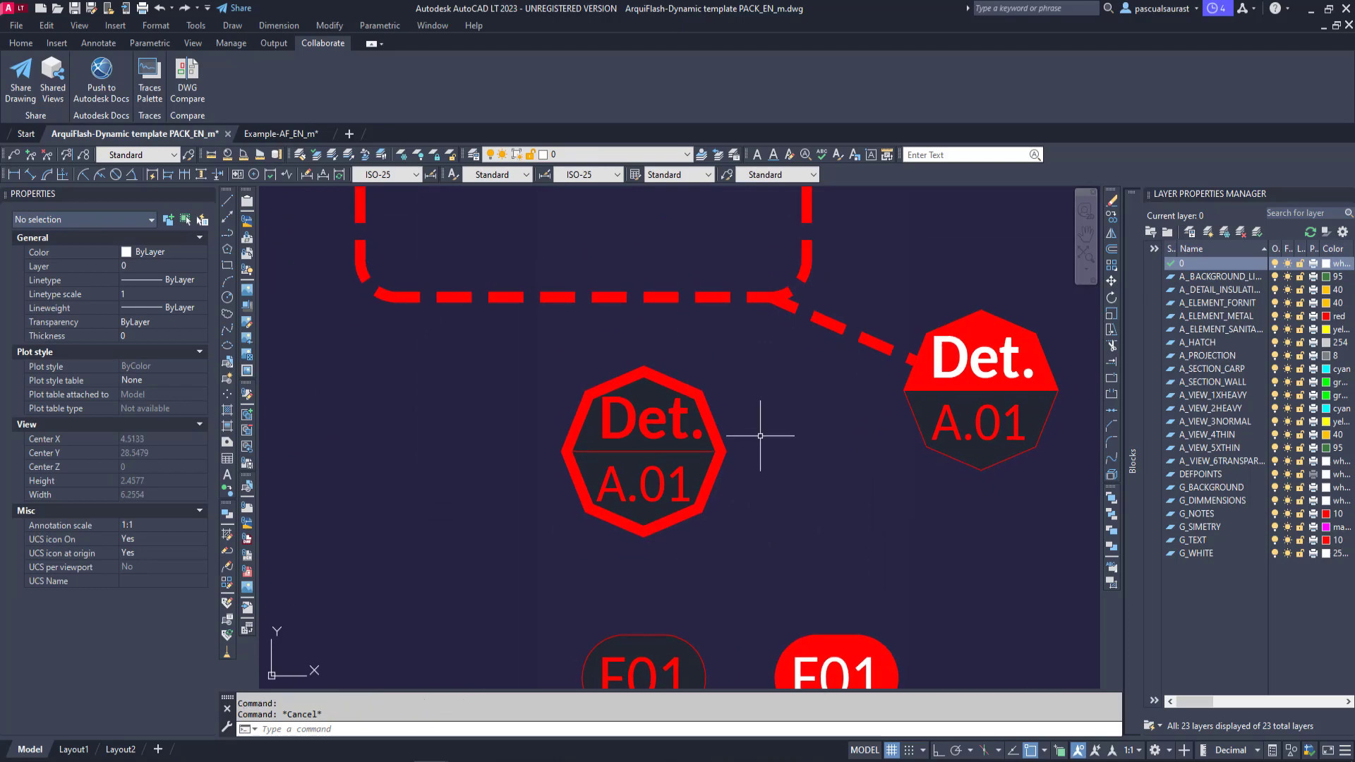
click(739, 438)
click(725, 452)
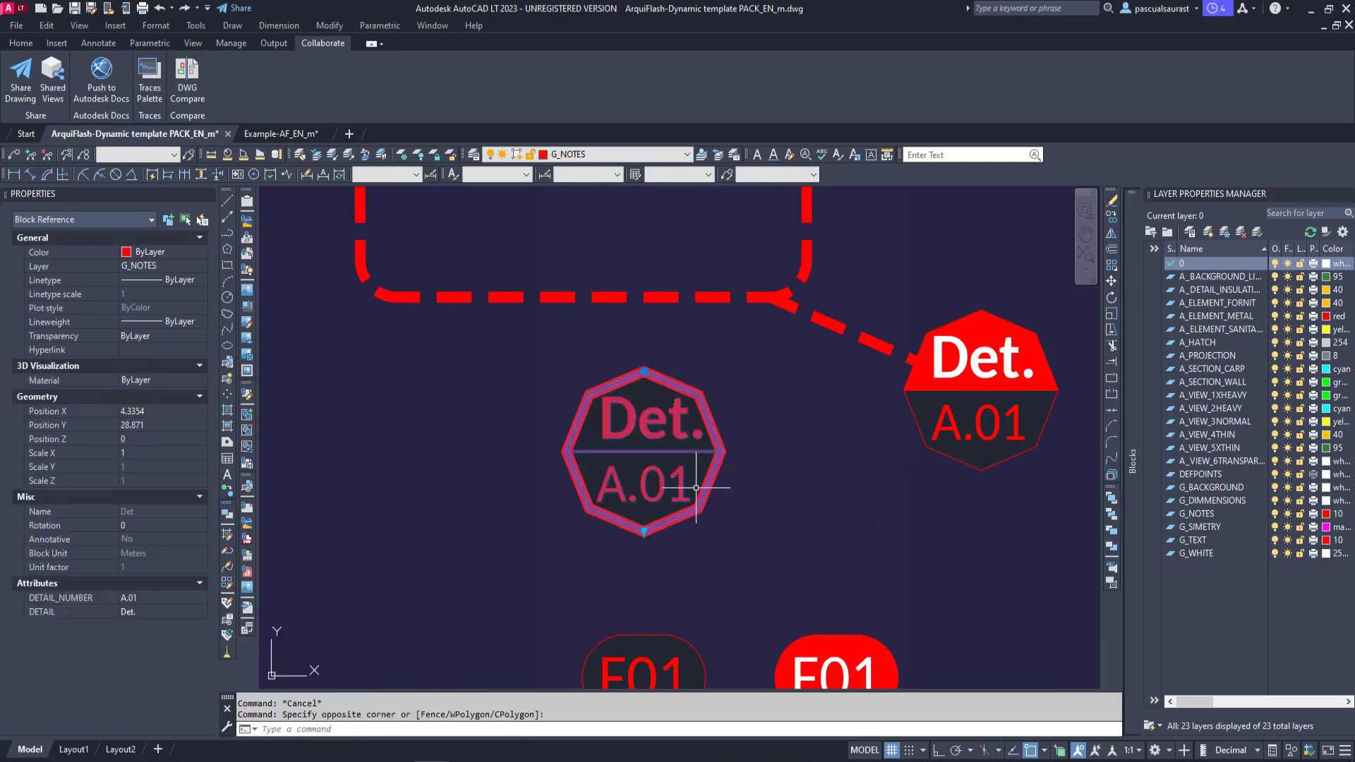
click(643, 531)
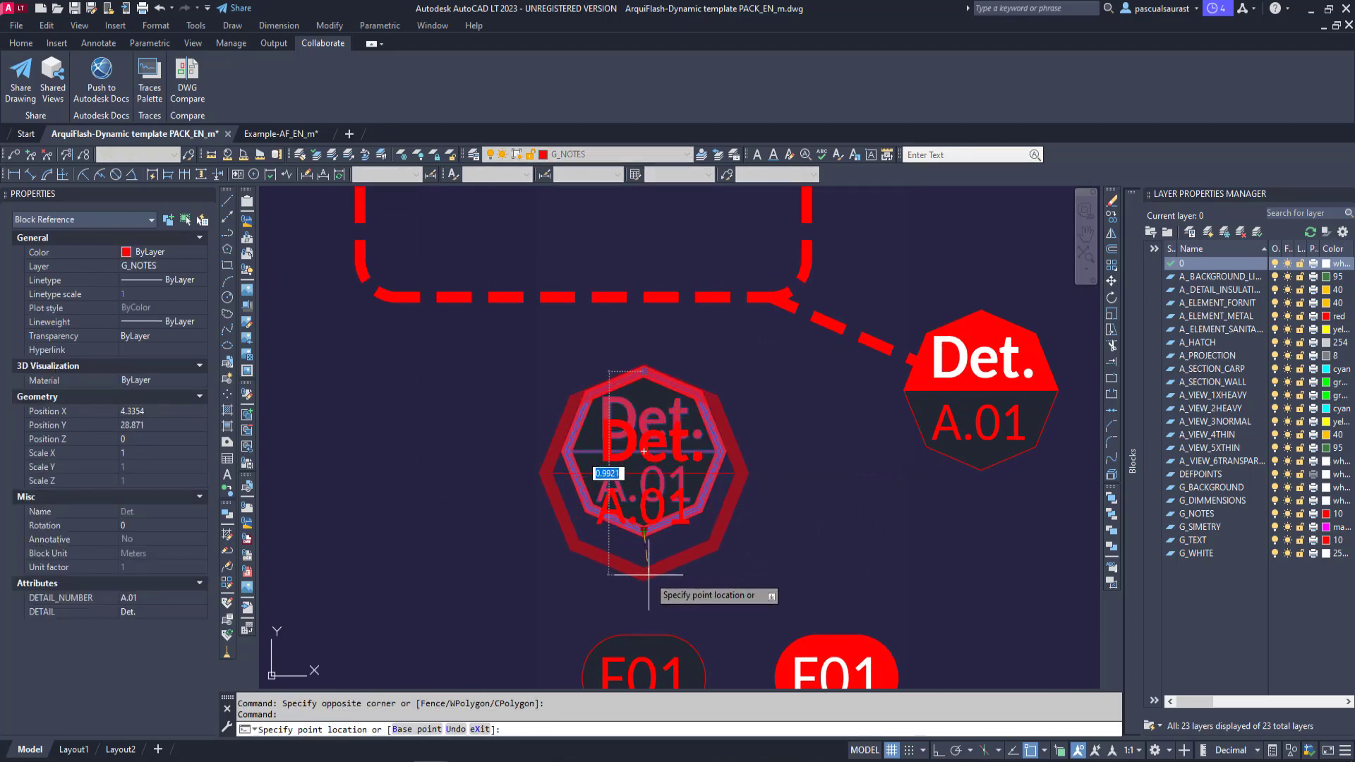
click(645, 573)
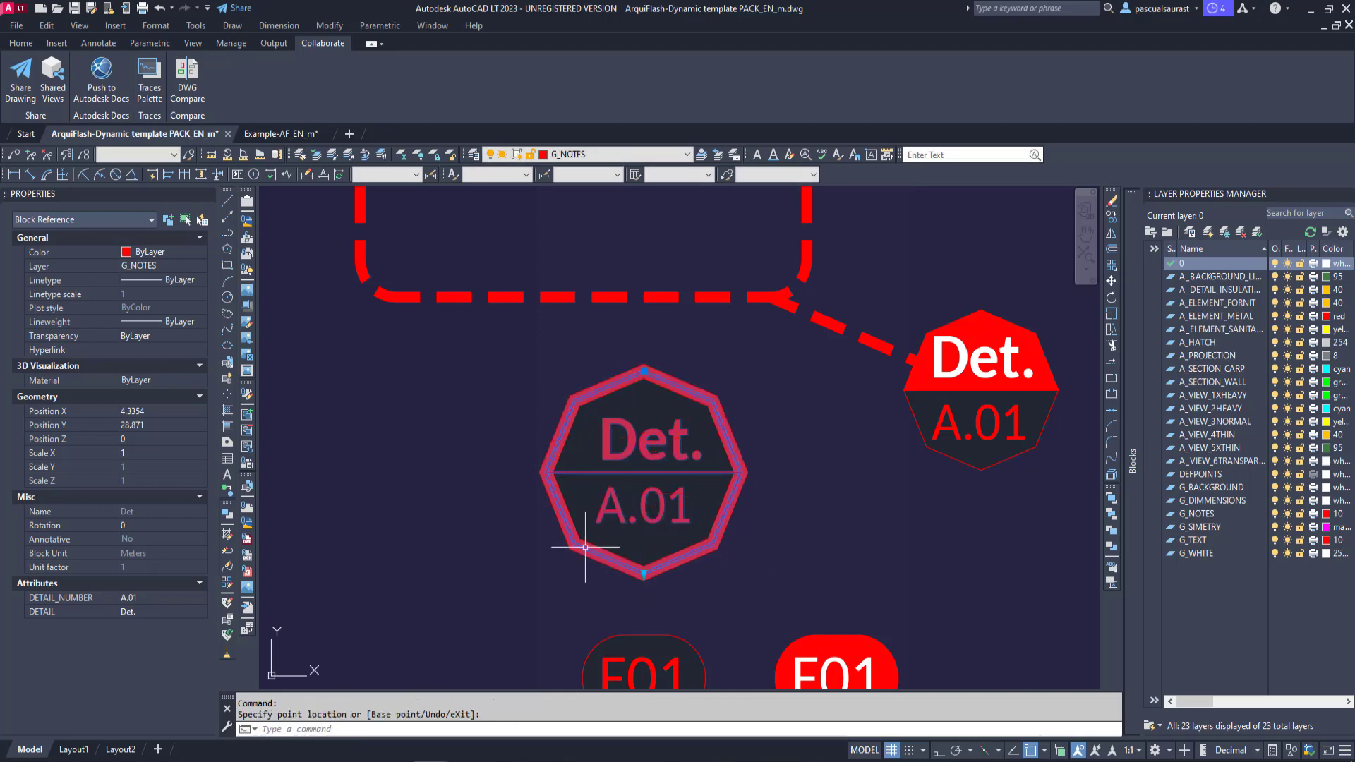
Examine the outlined Det. A.01 symbol's DETAIL_NUMBER and DETAIL attributes in the Enhanced Attribute Editor without changing them
double_click(648, 453)
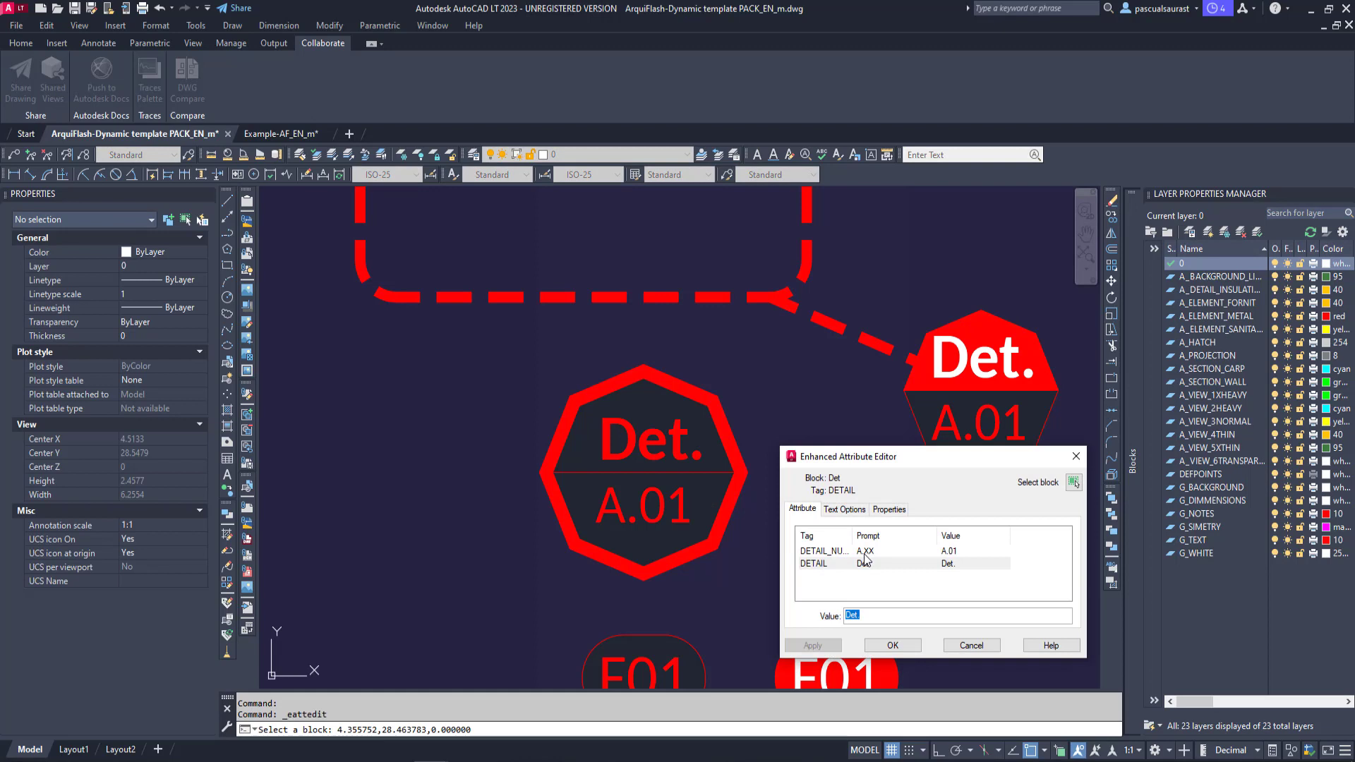
click(868, 553)
click(836, 564)
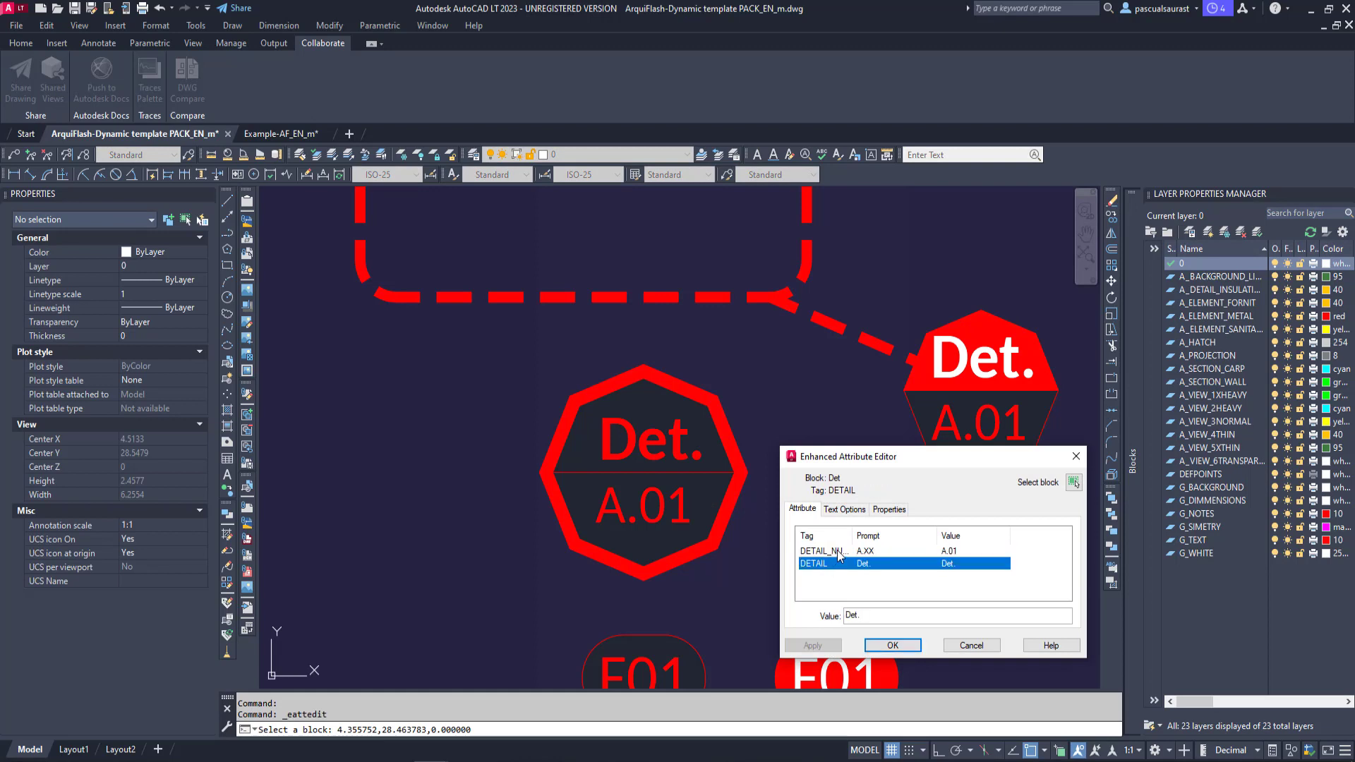
click(838, 552)
click(971, 645)
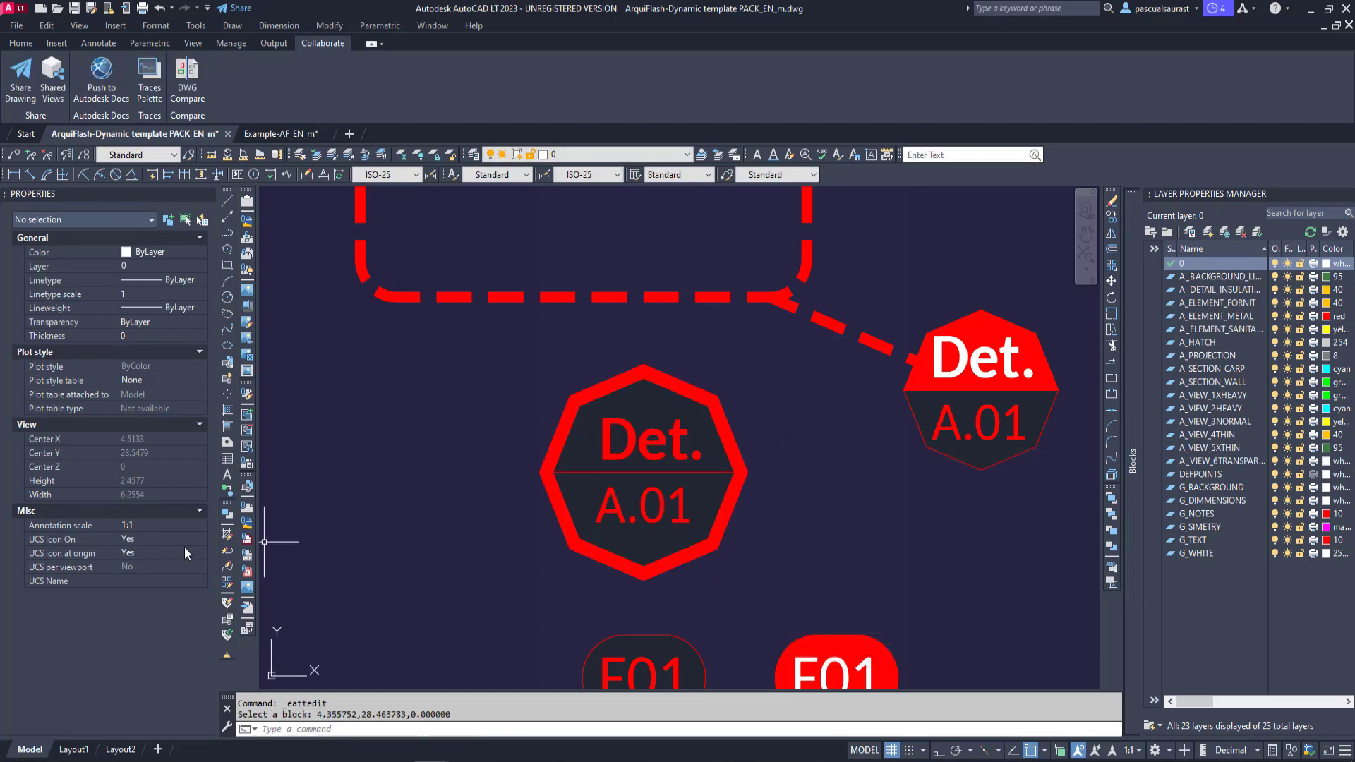
Set the outlined detail symbol's DETAIL_NUMBER attribute to A.04 and its DETAIL attribute to F
click(622, 470)
click(620, 470)
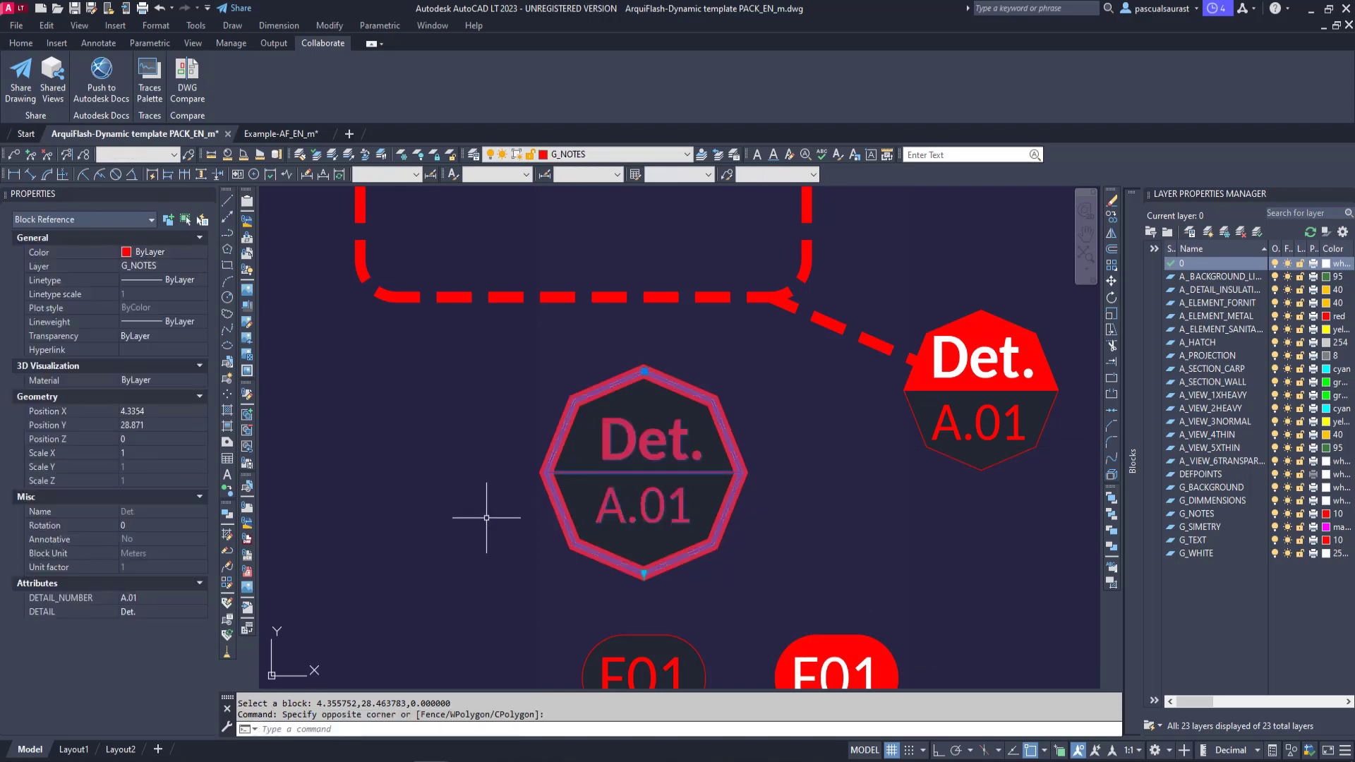
click(151, 598)
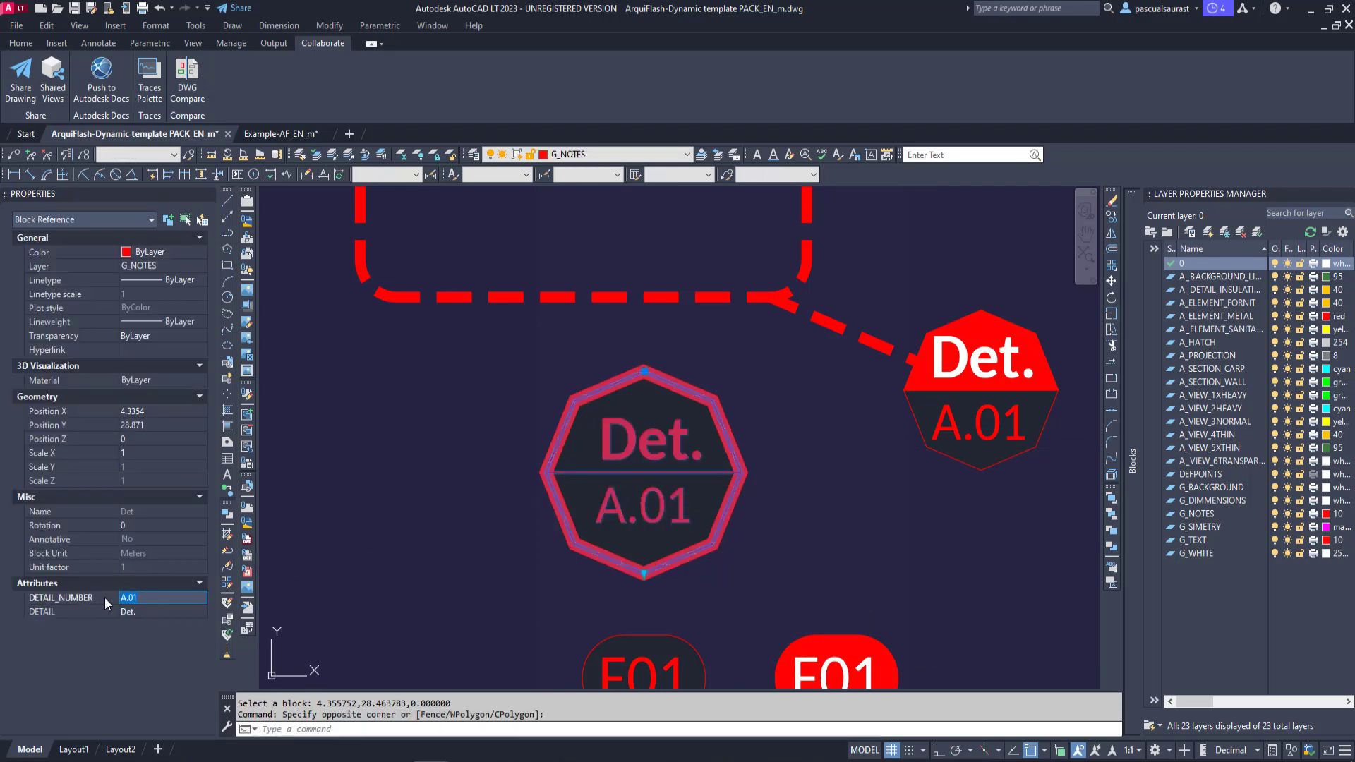
click(149, 612)
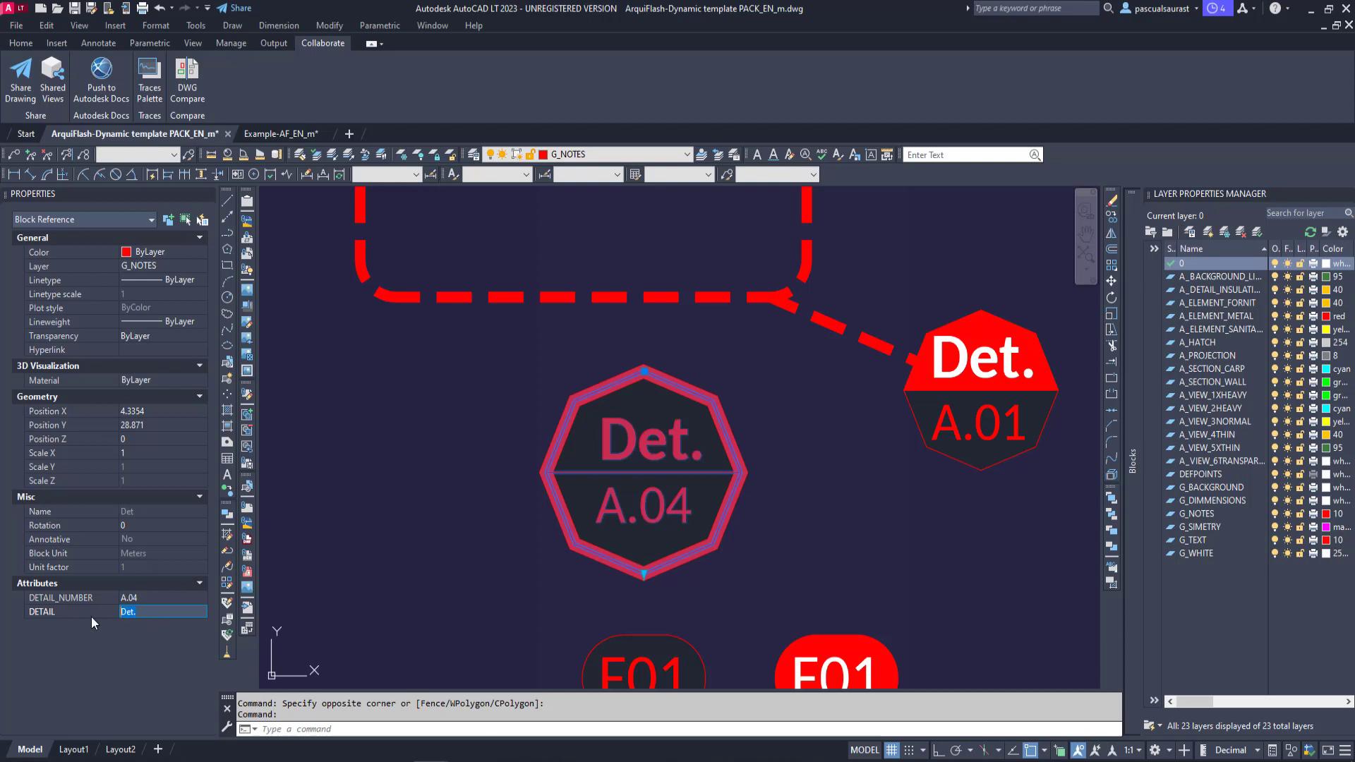
text(F)
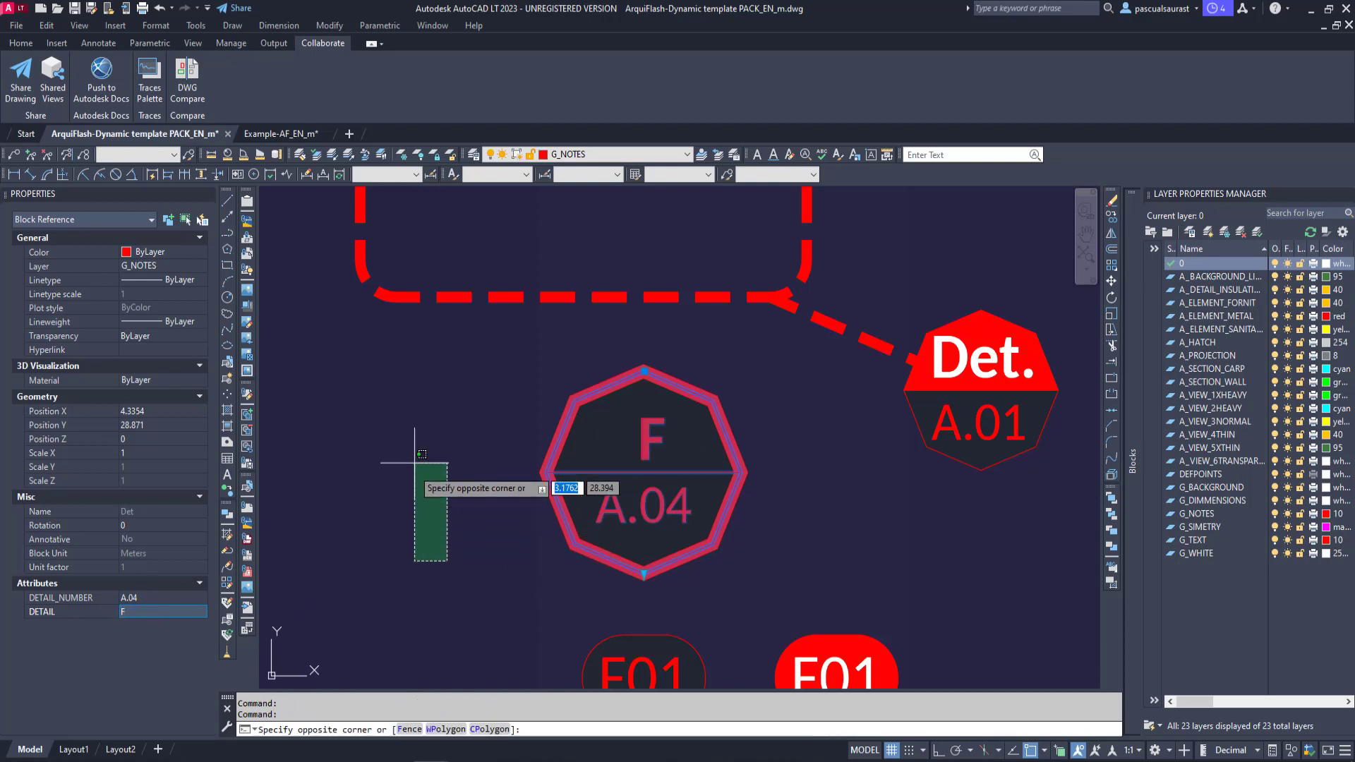
middle_drag(792, 459, 793, 290)
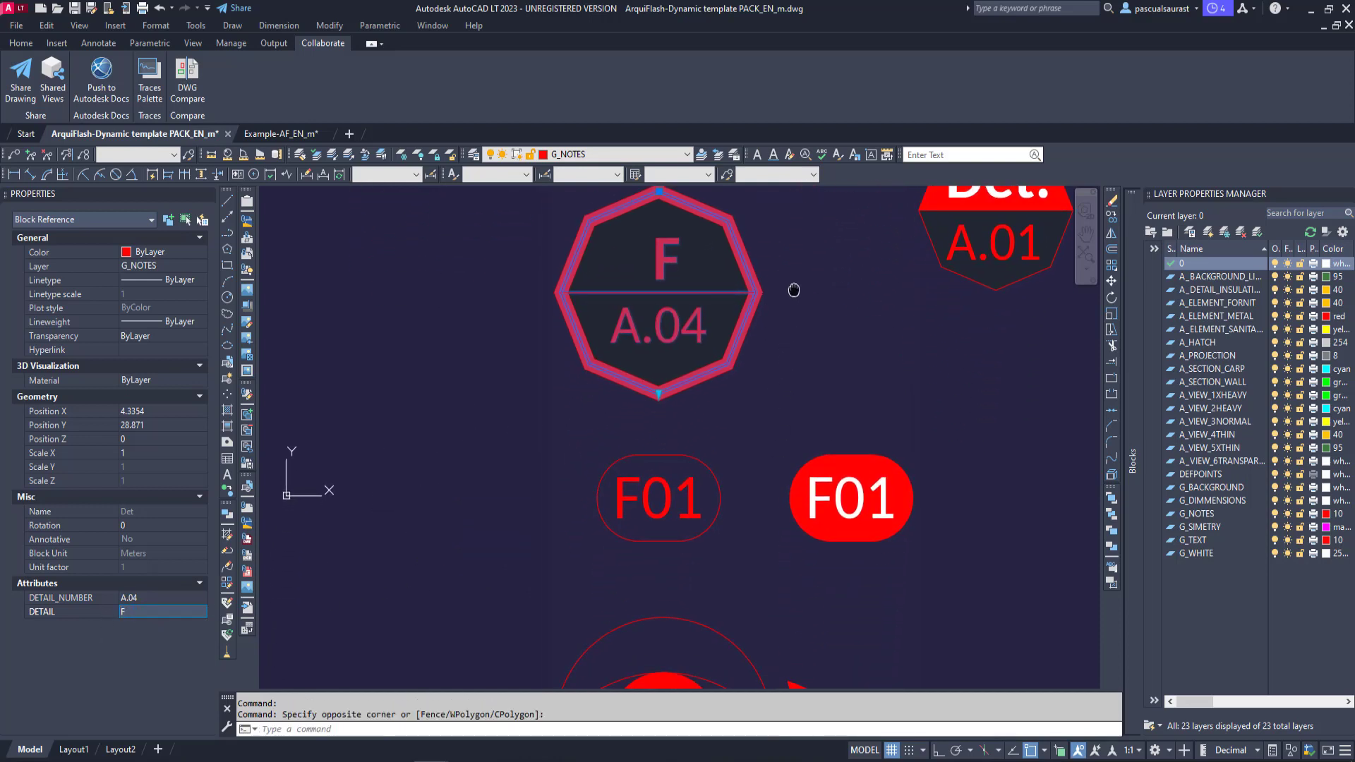
key(Escape)
Stretch the outlined F01 tag in length and height to about 0.90 by 0.48 units
click(706, 470)
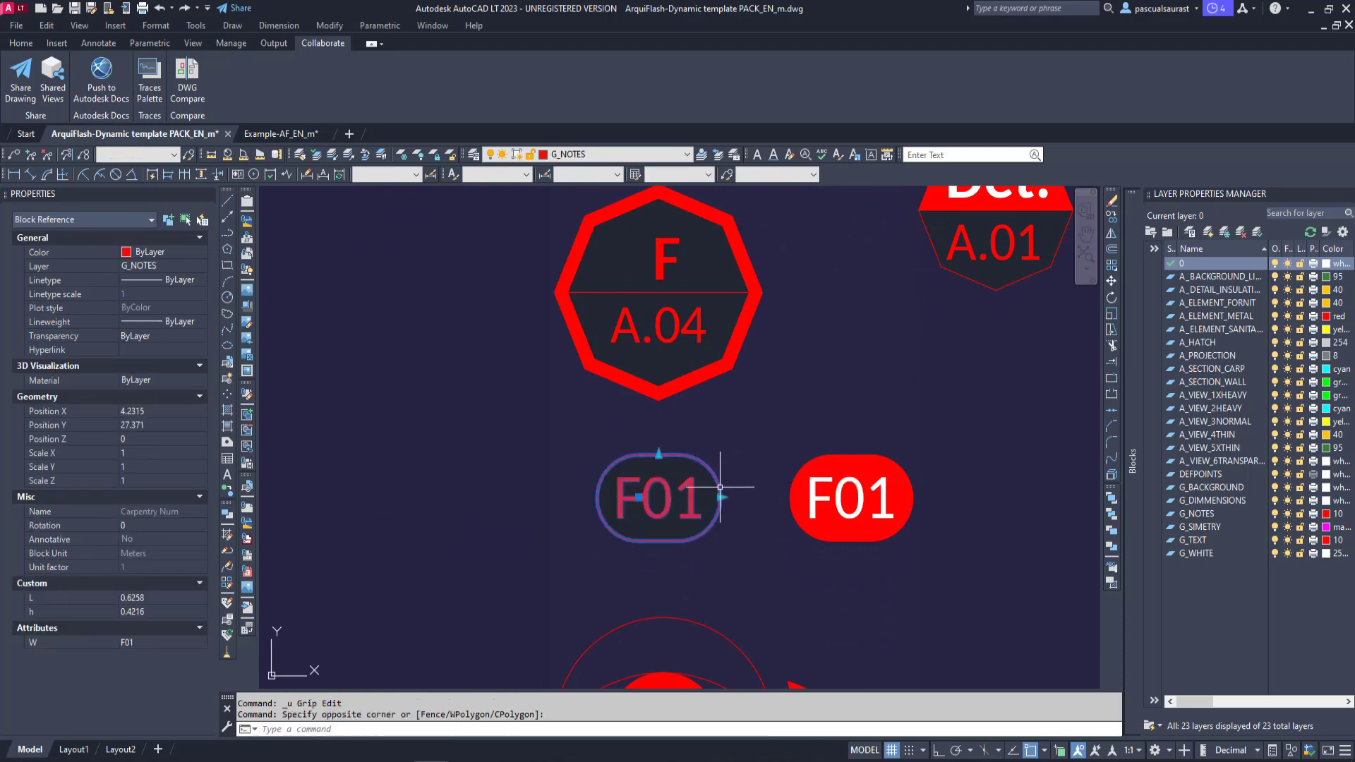
click(721, 498)
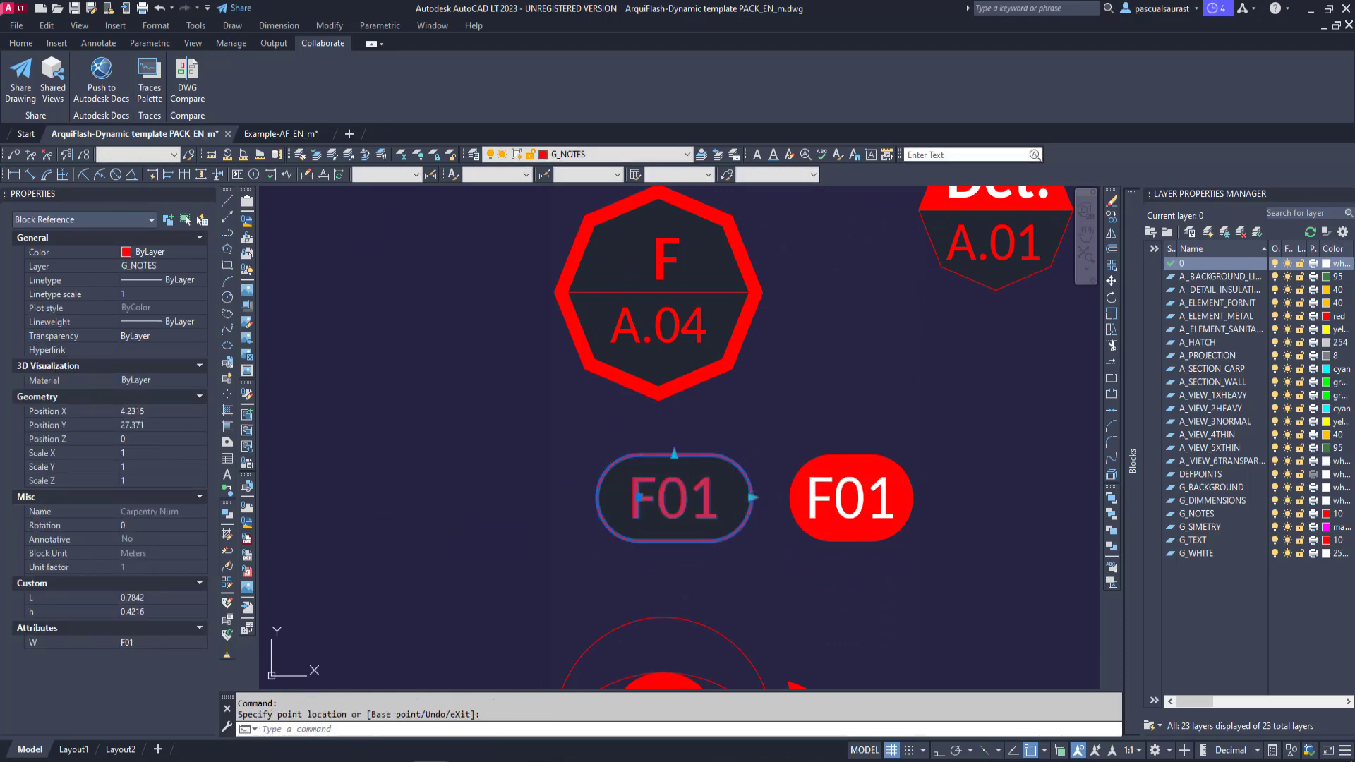
click(674, 454)
click(674, 443)
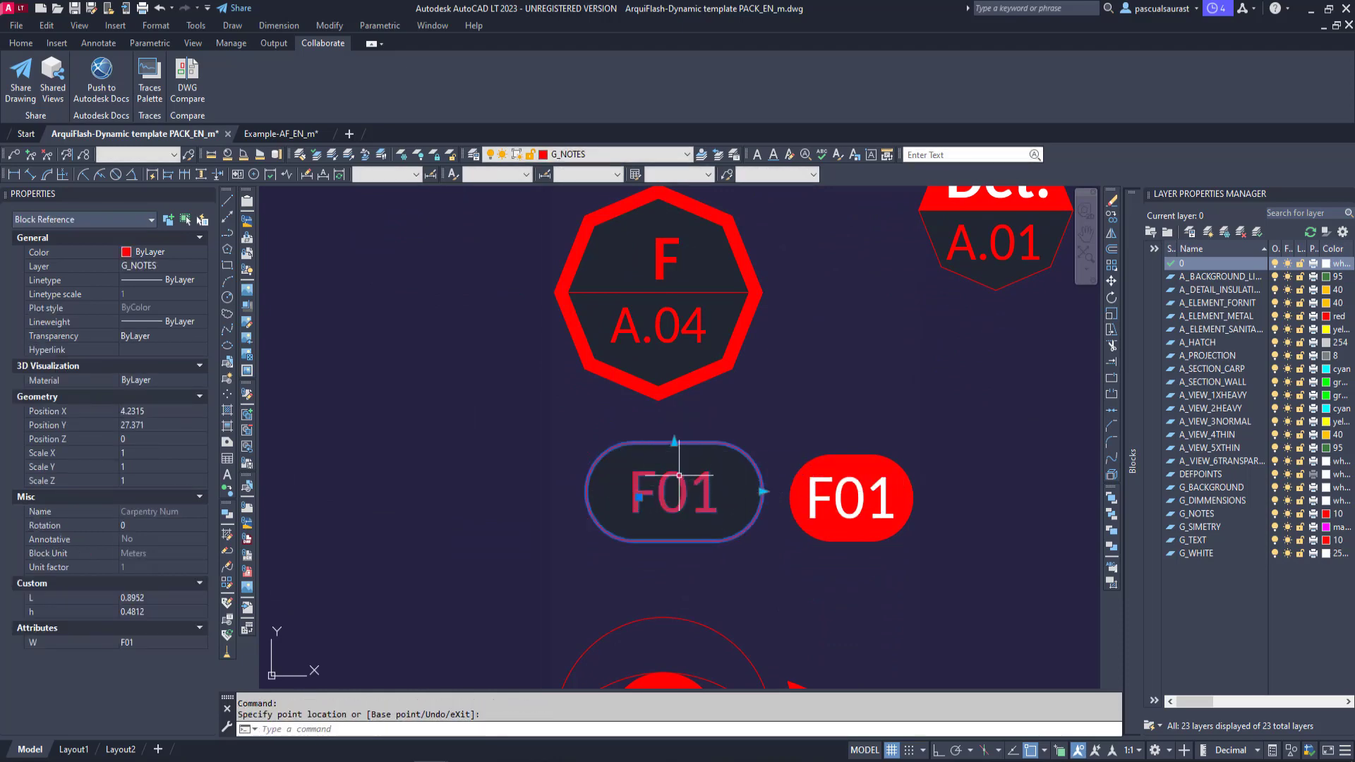
Examine the outlined F01 tag's W attribute in the Enhanced Attribute Editor and its properties without changing it
double_click(679, 479)
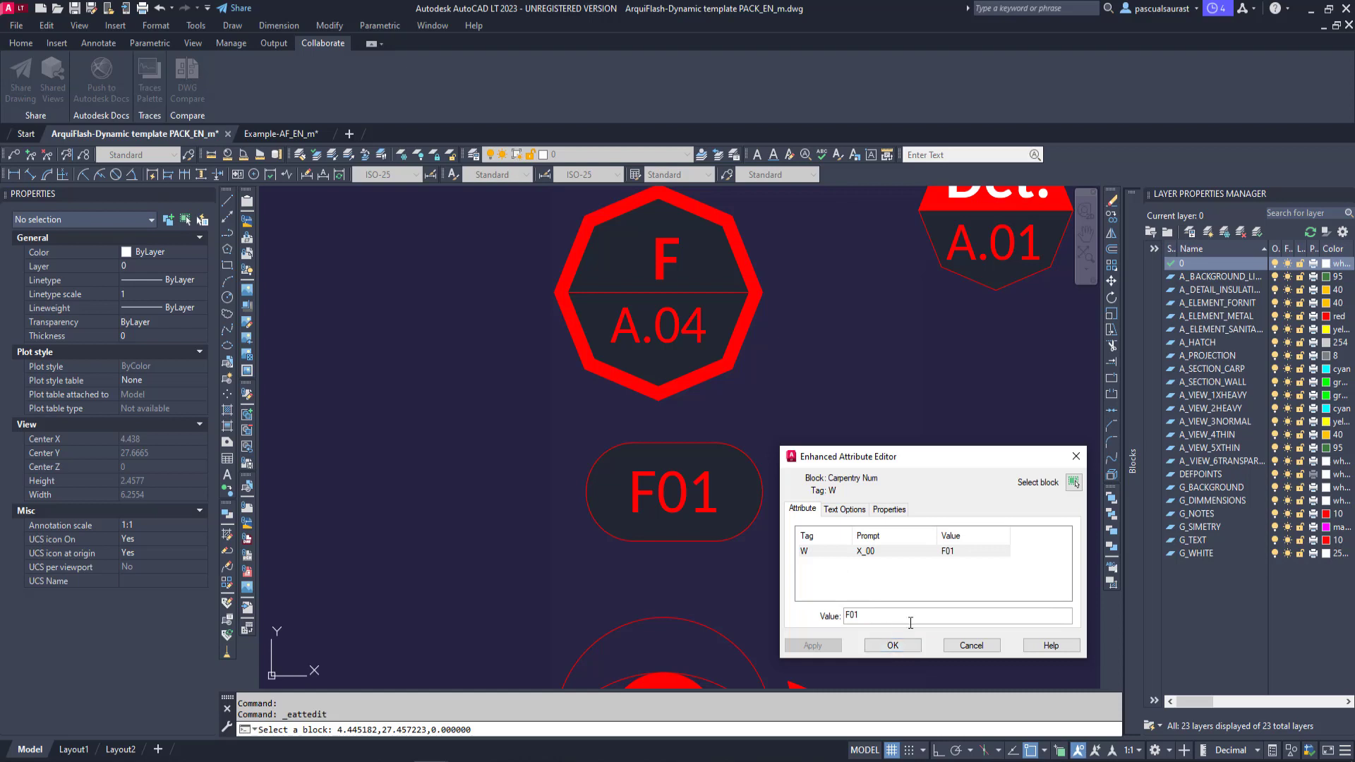
click(970, 644)
click(711, 514)
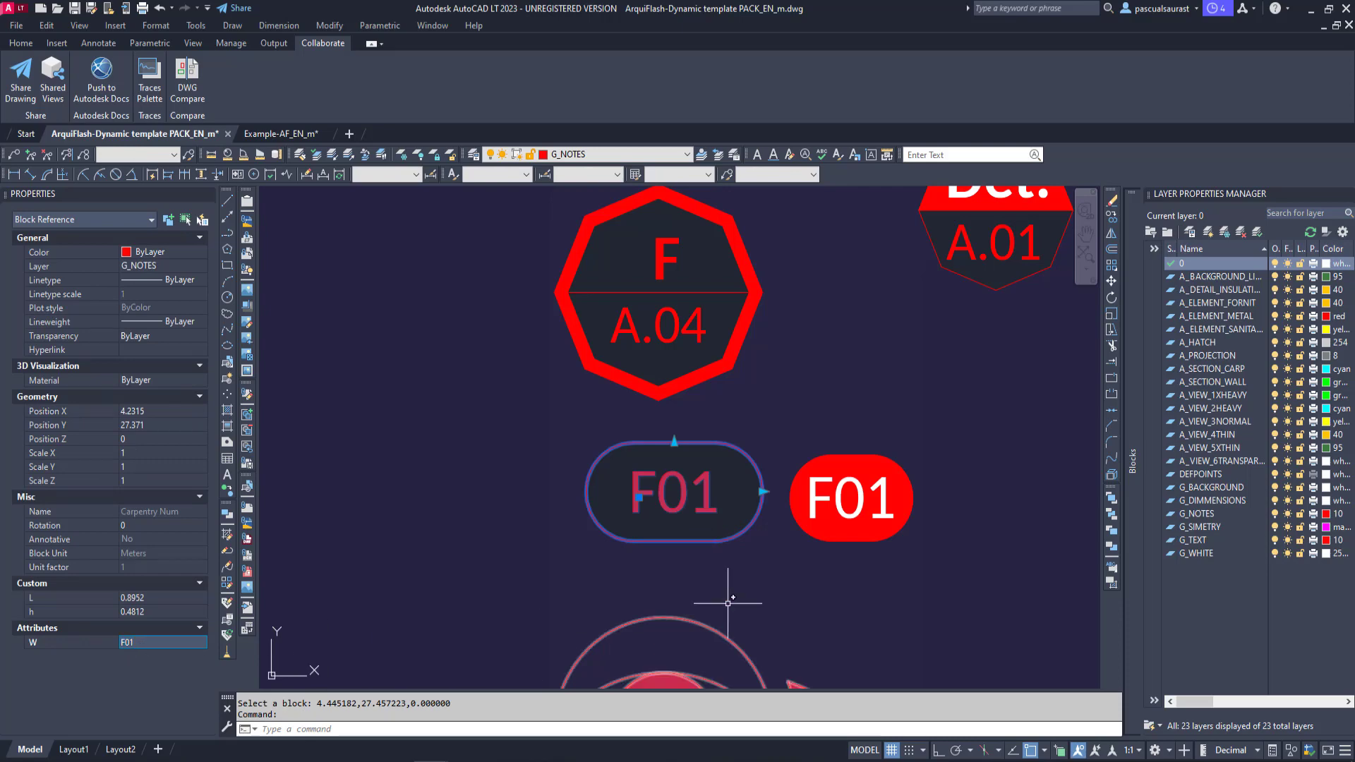
key(Escape)
Try the filled F01 tag on the A_SECTION_WALL layer and return it to G_NOTES
middle_drag(826, 553, 559, 555)
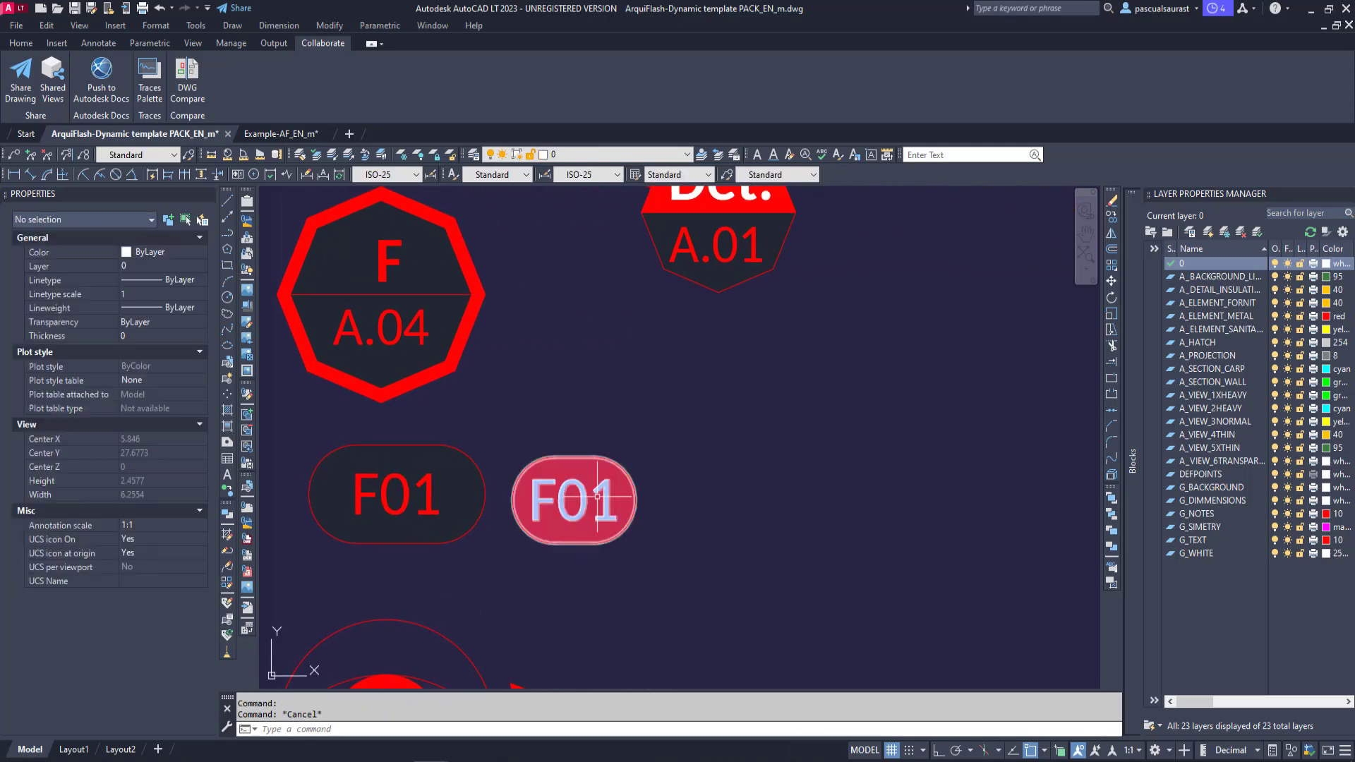
click(601, 462)
scroll(671, 508, down, 2)
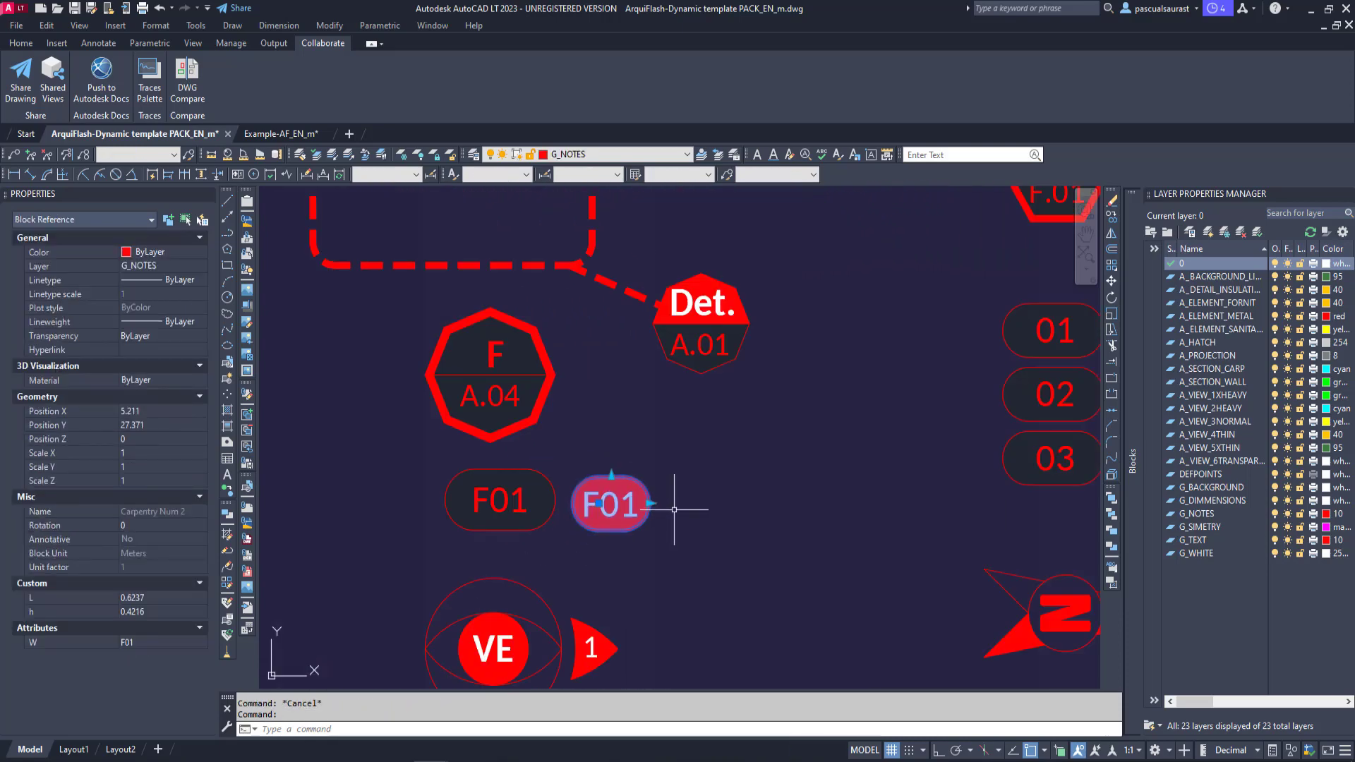
middle_drag(659, 499, 705, 393)
key(Escape)
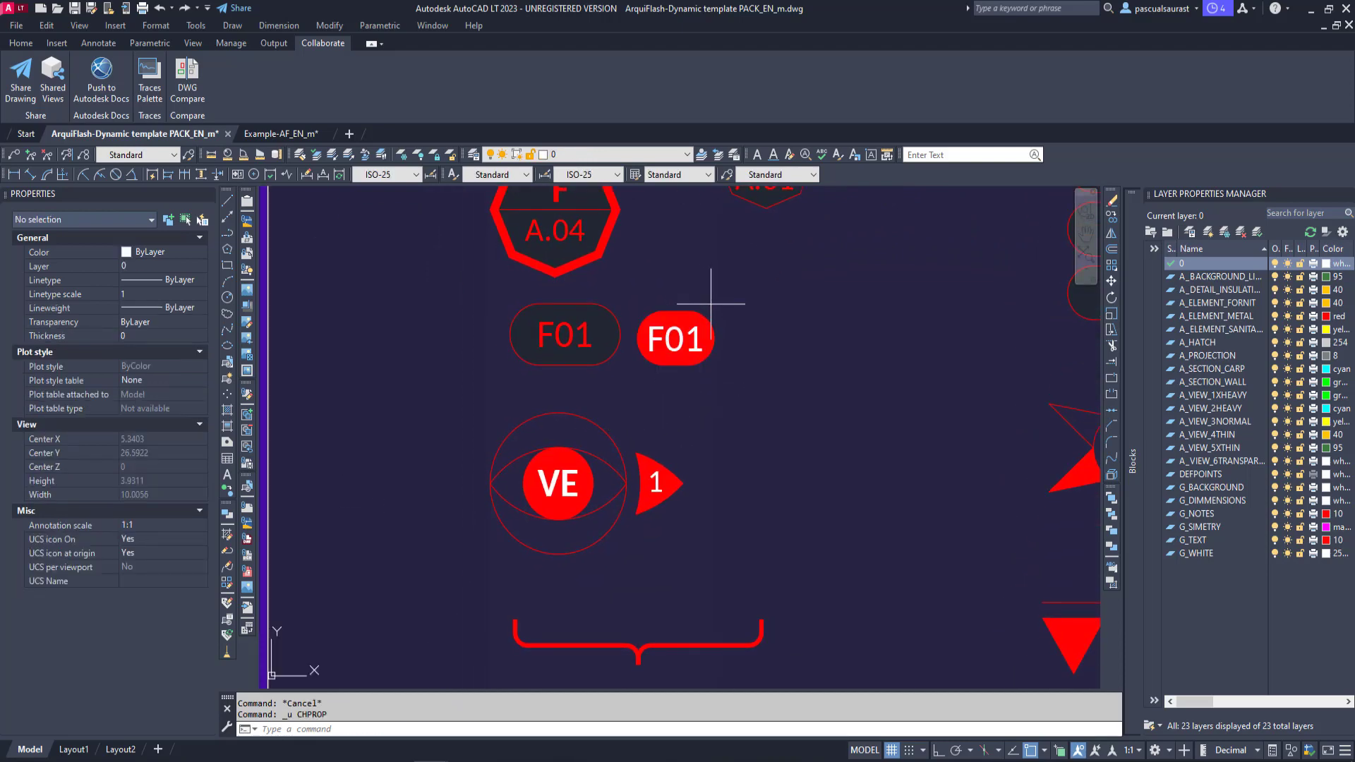
click(698, 321)
click(653, 155)
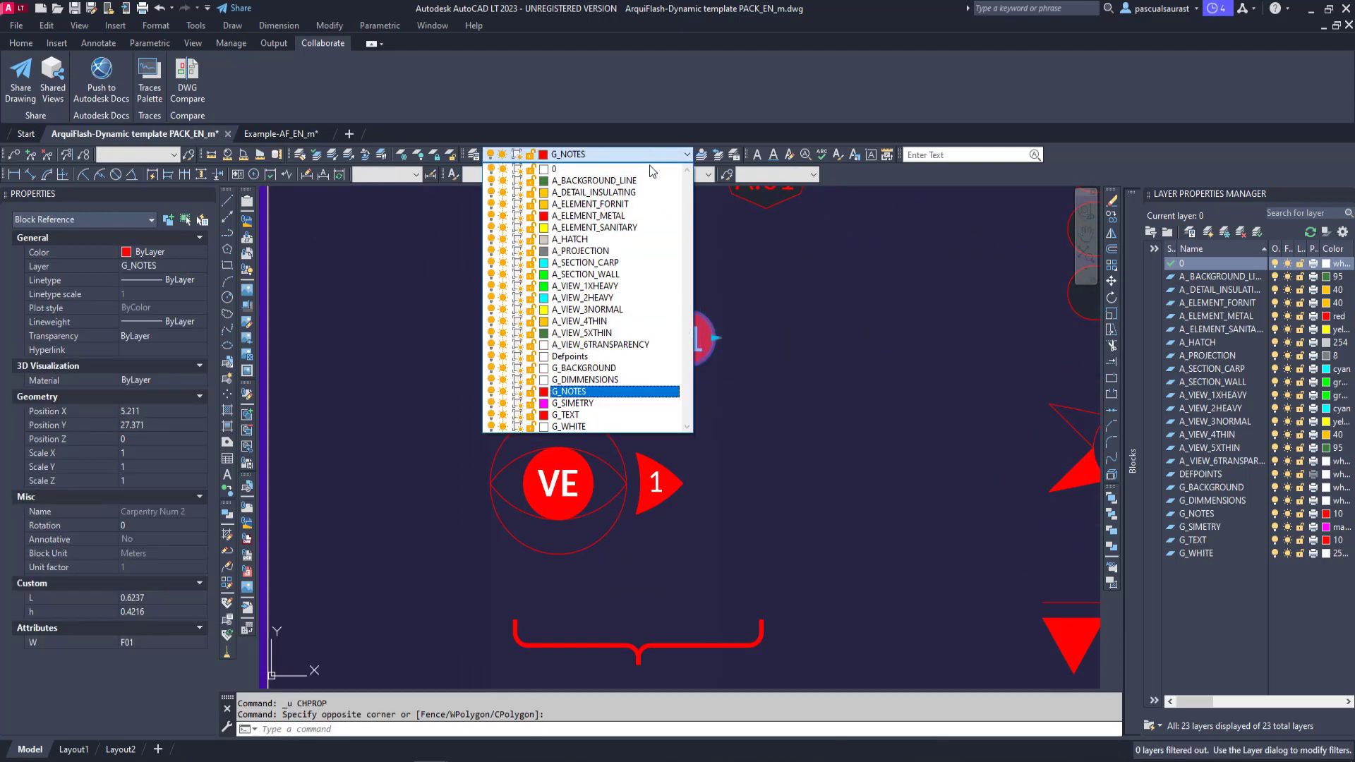
click(604, 274)
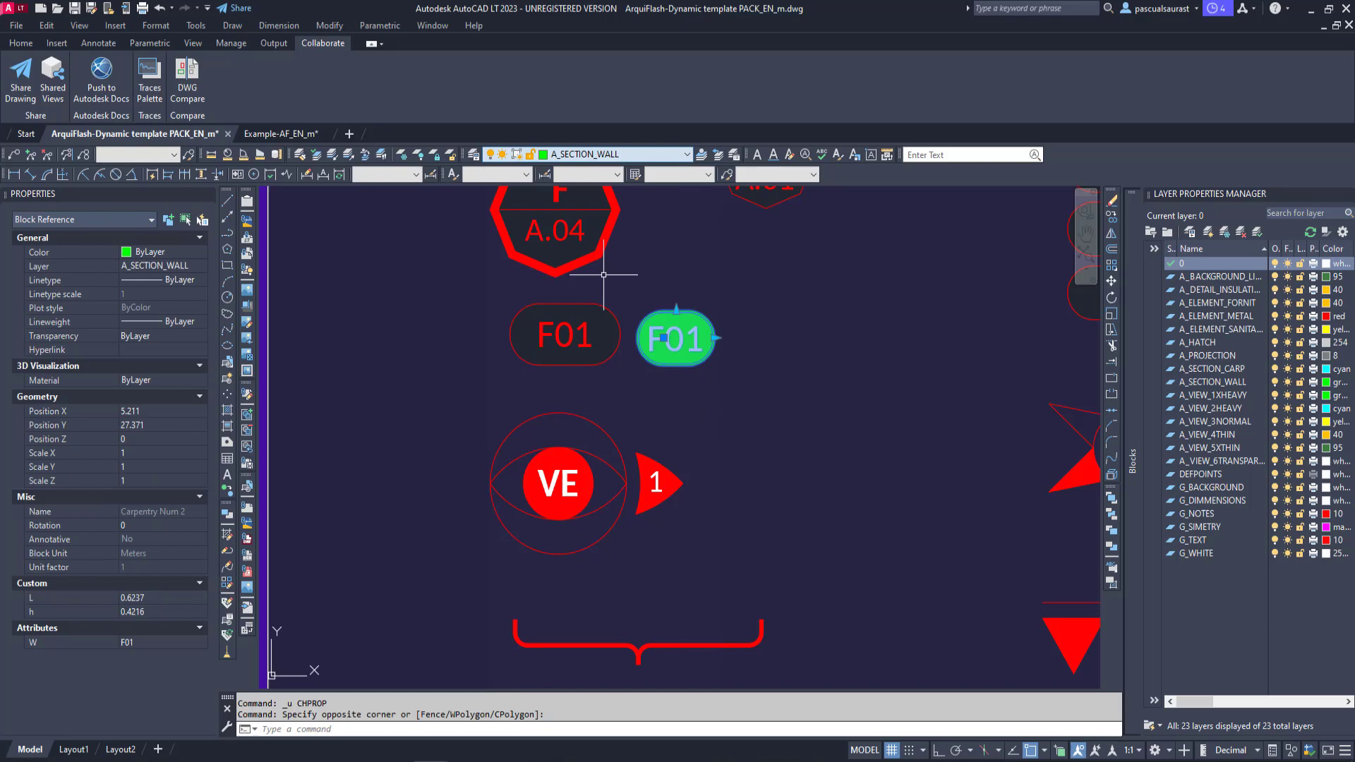
click(648, 155)
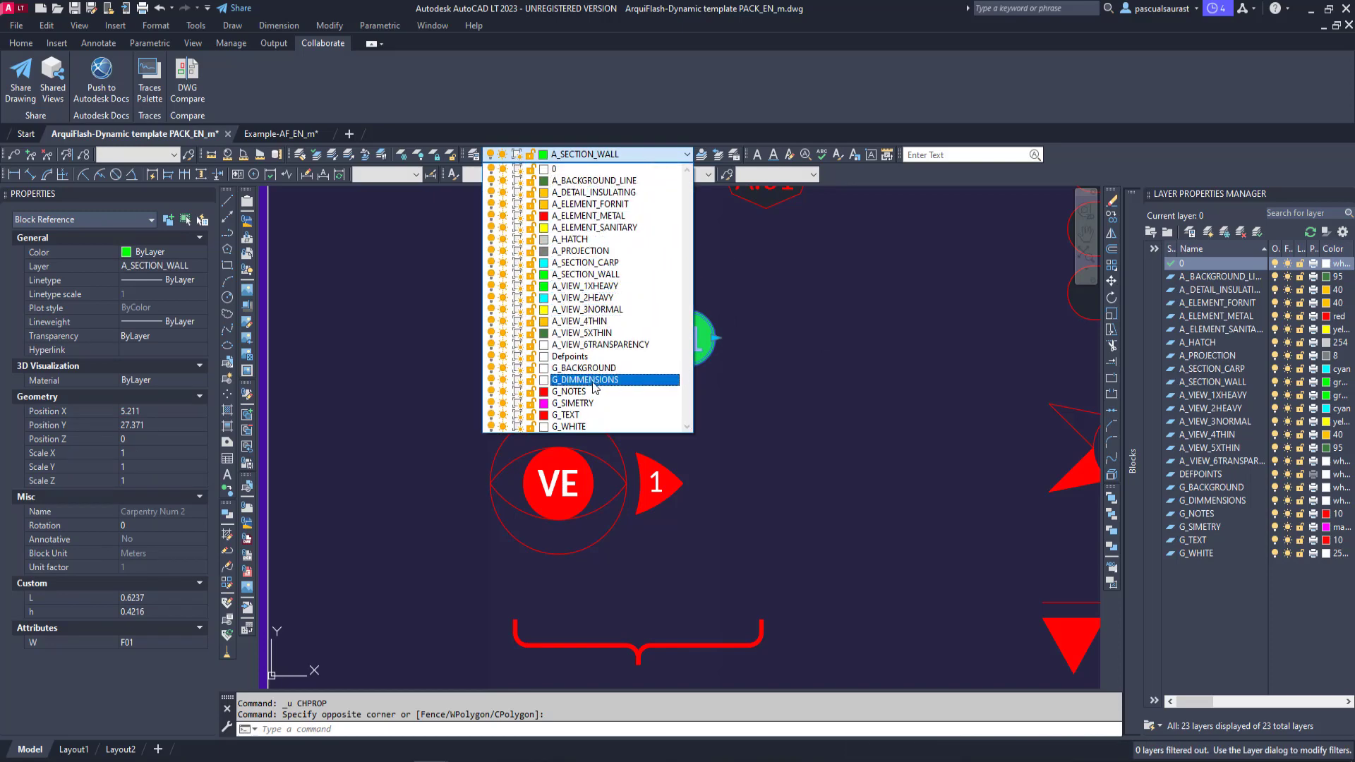
click(586, 392)
Try the filled F01 tag on layer 0 and undo the layer change
click(648, 155)
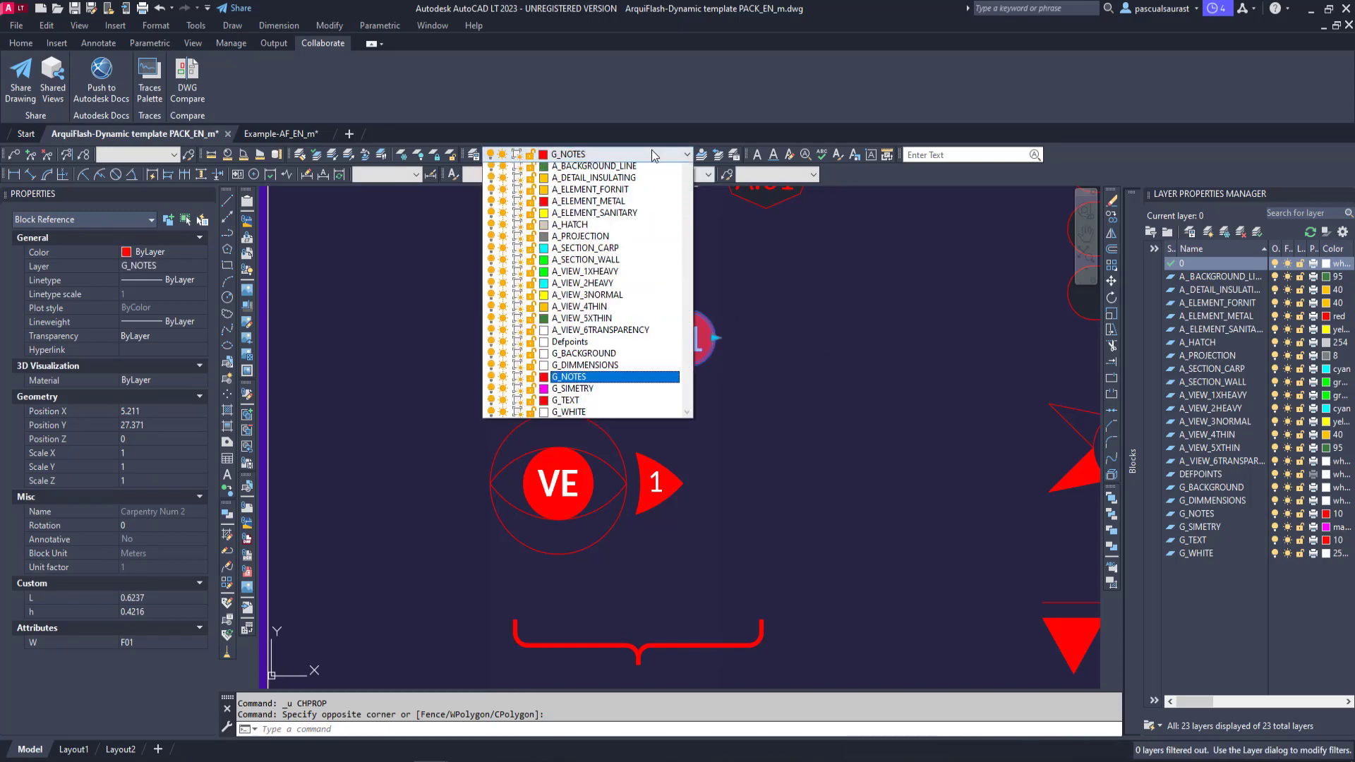
scroll(586, 282, up, 1)
click(550, 159)
key(Escape)
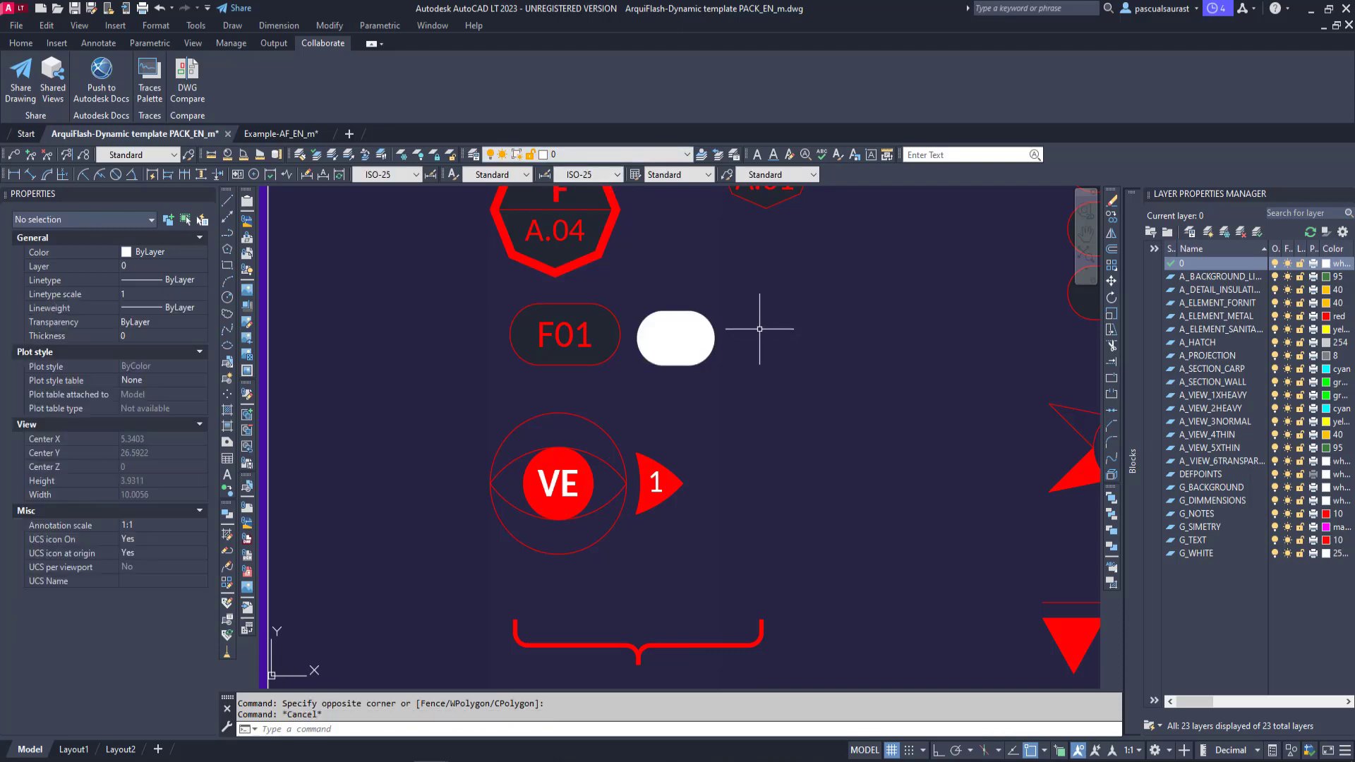
key(ctrl+z)
Try assigning all symbols in the Notes section to the A_SECTION_WALL layer, and undo the change
double_click(759, 326)
middle_drag(699, 338, 759, 407)
scroll(759, 407, up, 1)
scroll(759, 407, down, 4)
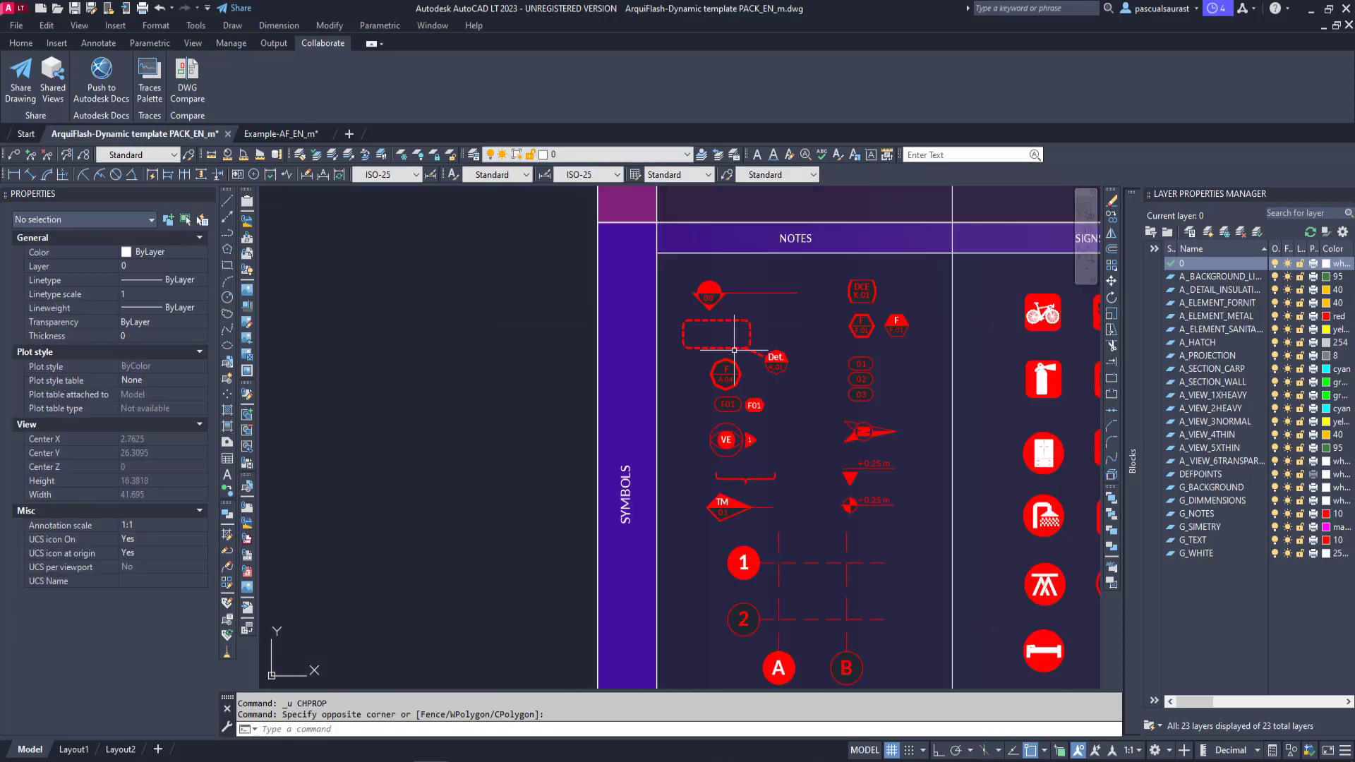
scroll(706, 307, down, 4)
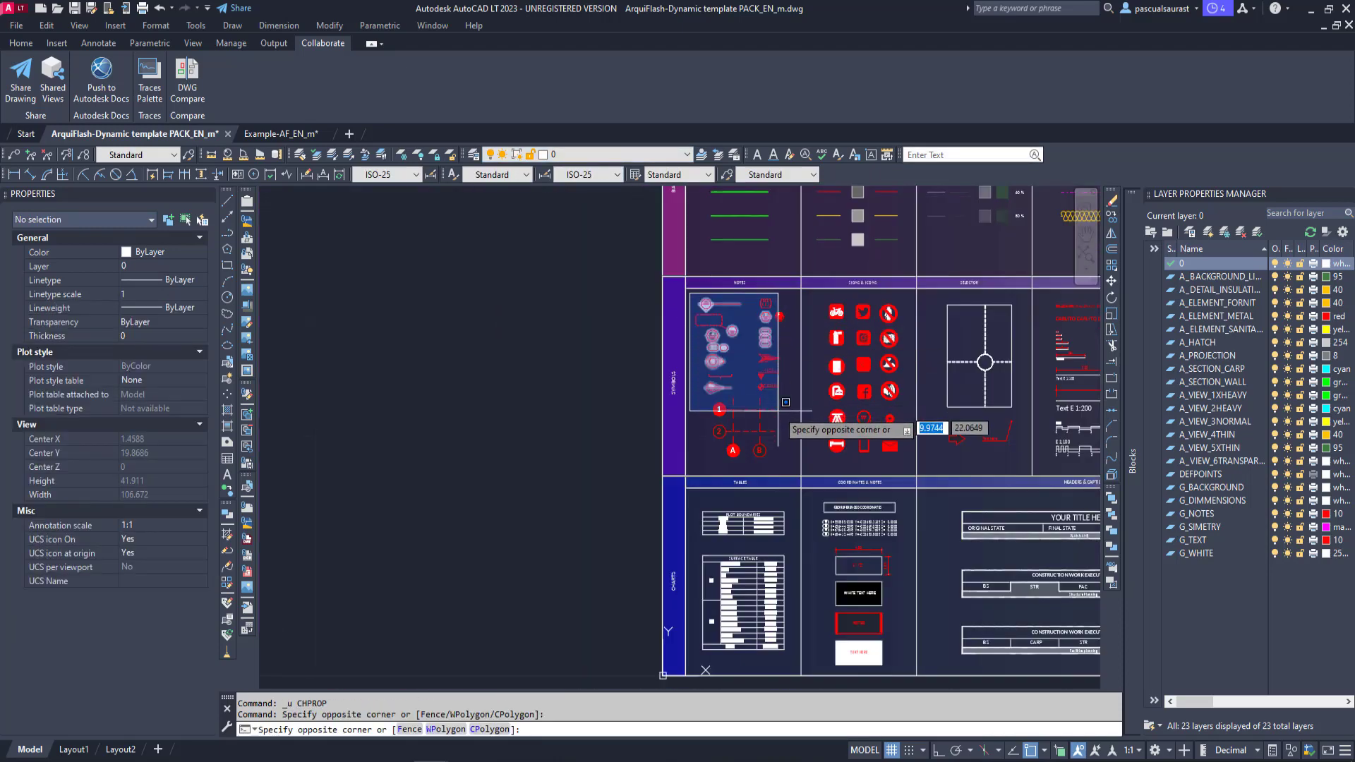
click(788, 457)
click(572, 153)
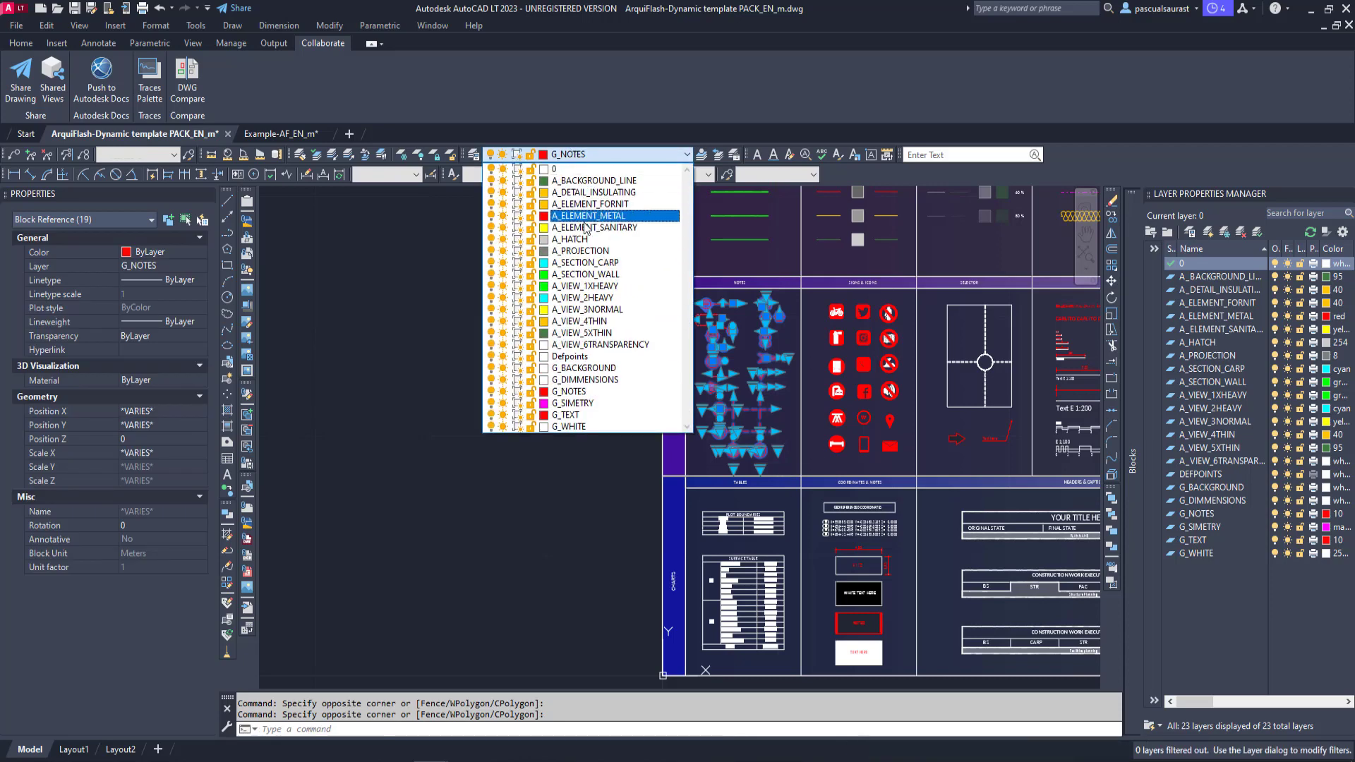
click(582, 278)
key(Escape)
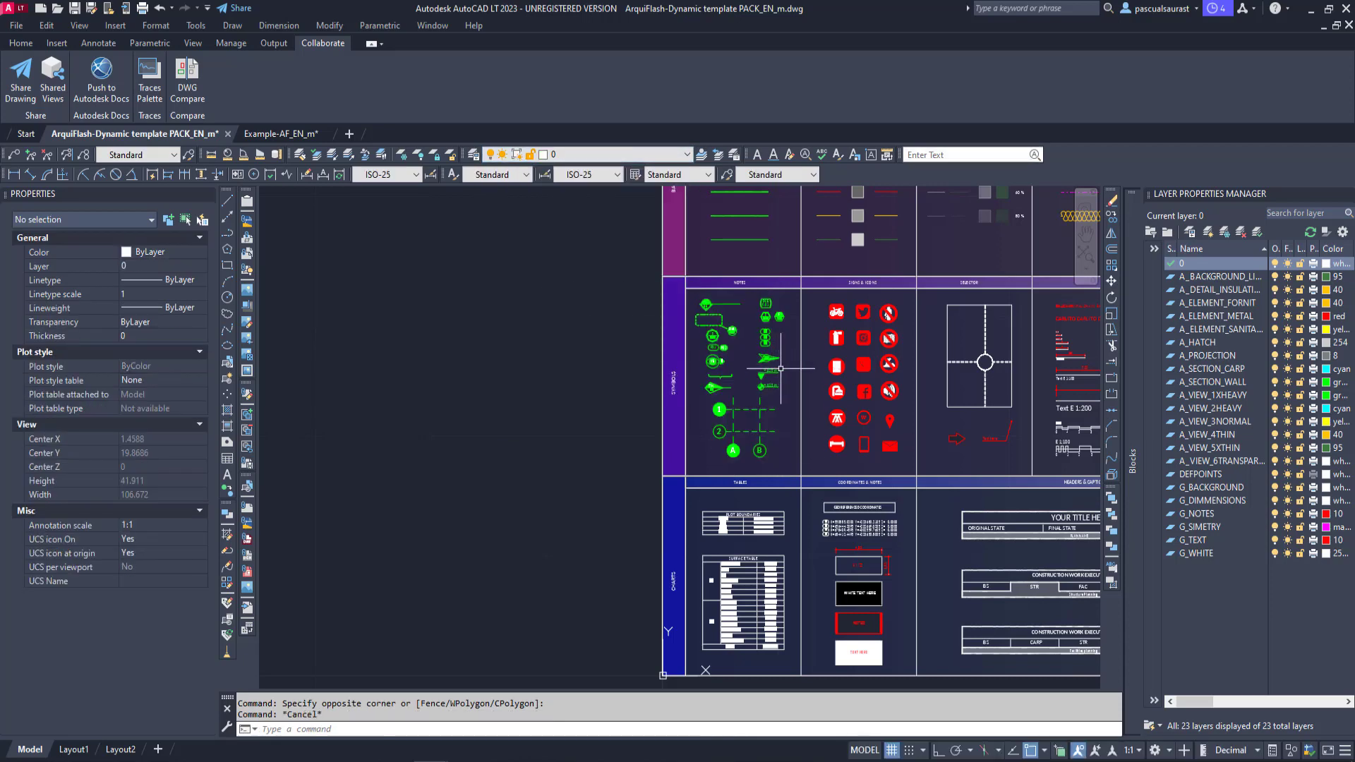
scroll(781, 368, up, 5)
key(ctrl+z)
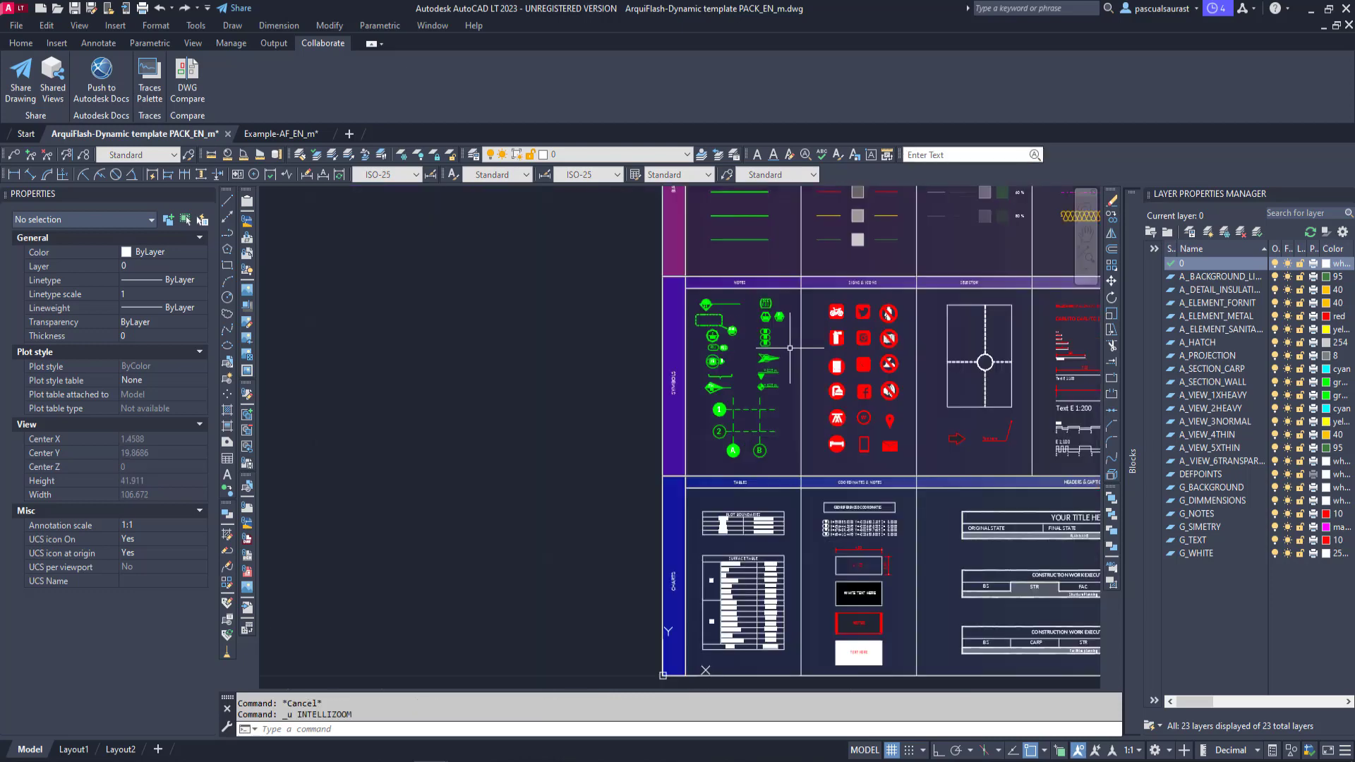
key(ctrl+z)
Switch the VE view selector symbol to its four-arrow version, ARROW - 4
scroll(712, 268, up, 6)
middle_drag(712, 268, 690, 354)
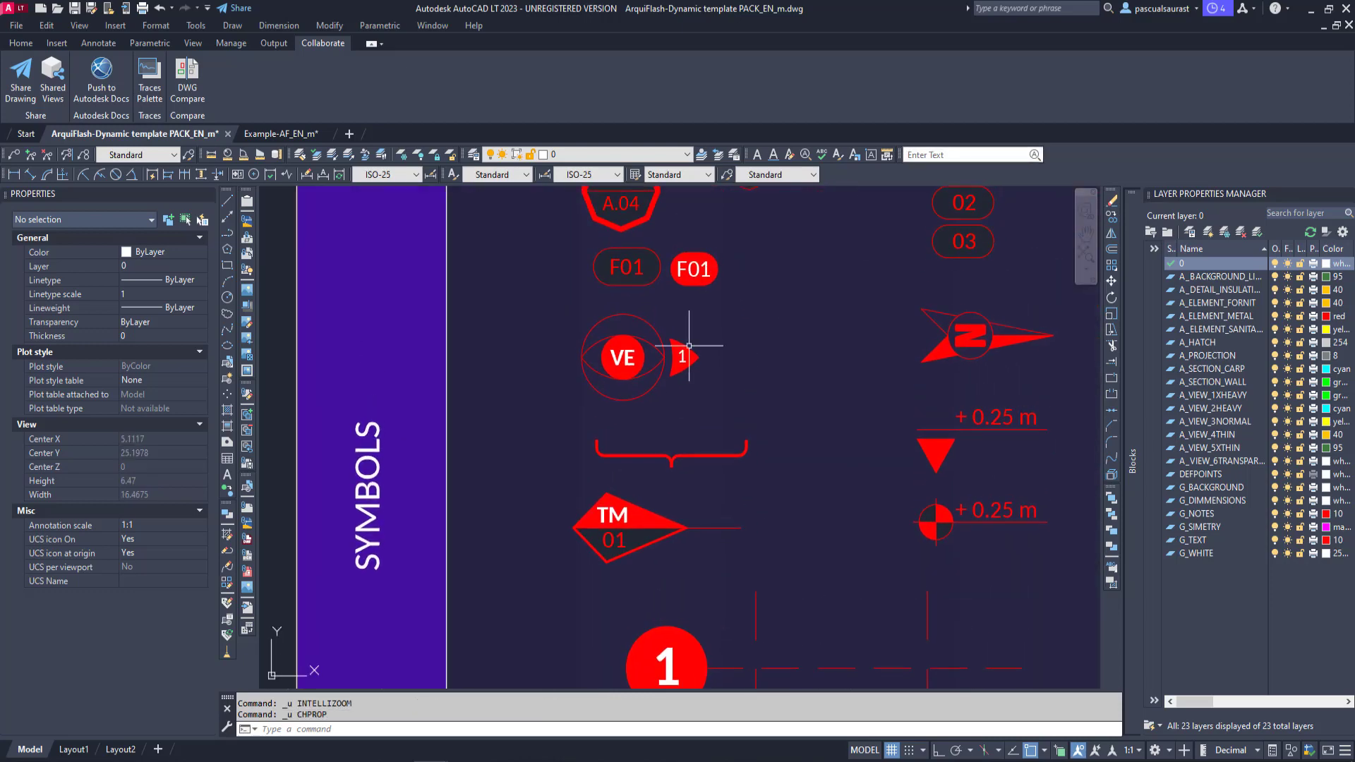
scroll(690, 354, up, 2)
middle_drag(672, 303, 666, 380)
click(654, 375)
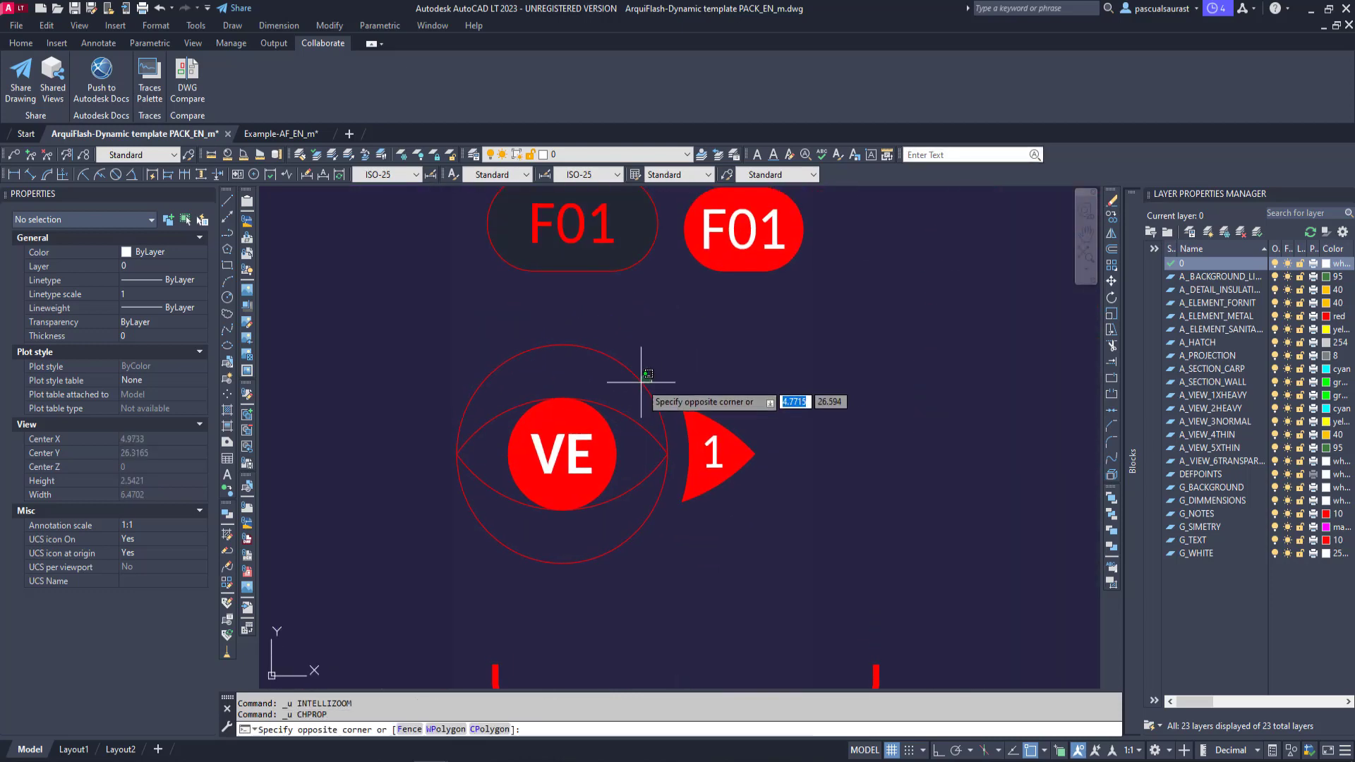
click(583, 379)
click(561, 370)
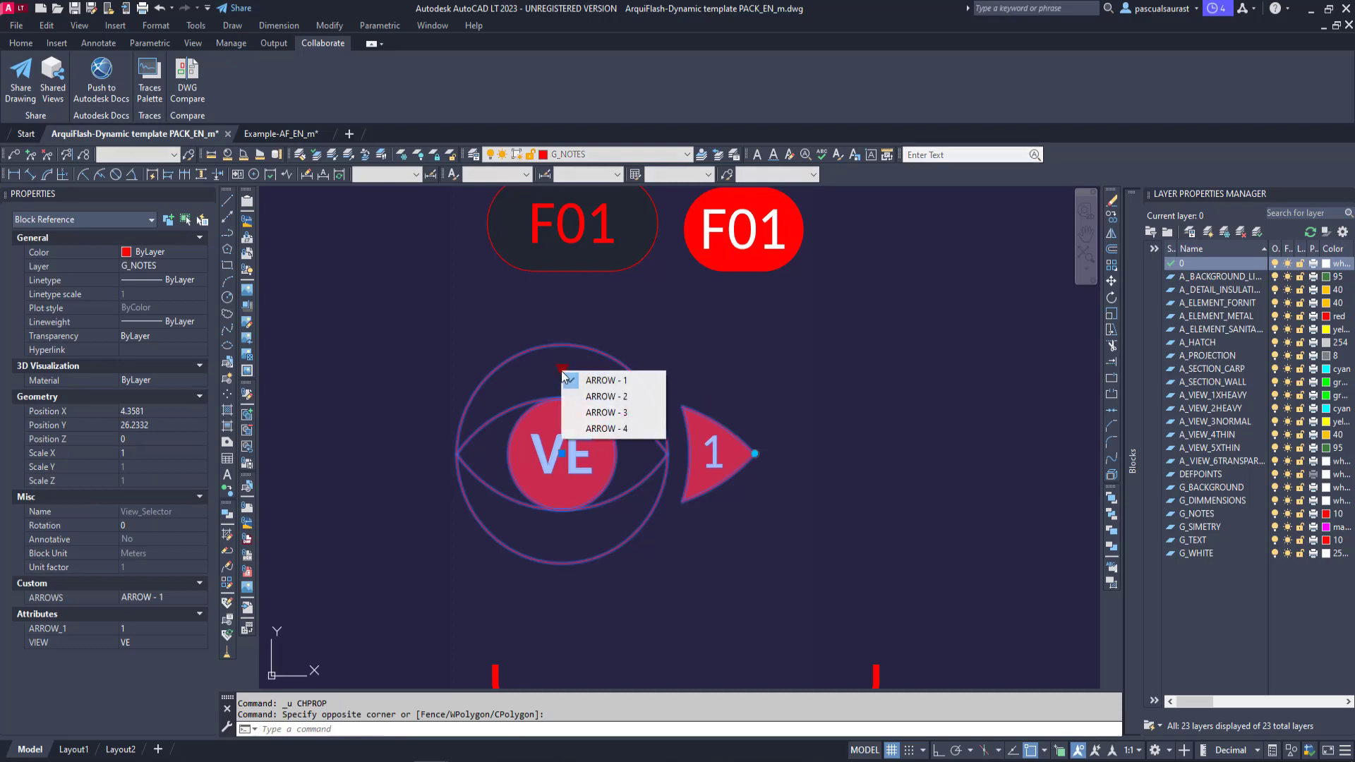
click(615, 429)
Rotate the VE symbol's right arrow around the circle to the upper right and its top arrow to the upper left
click(755, 453)
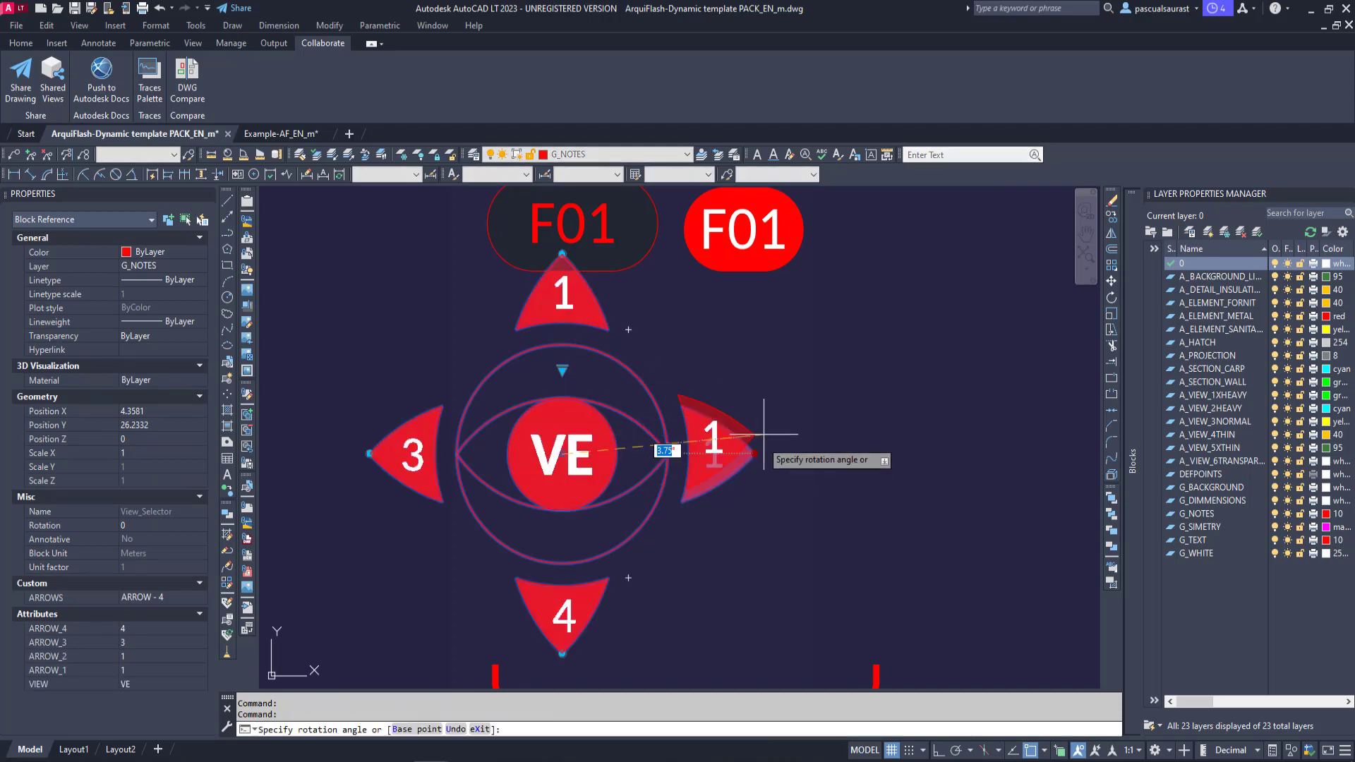
click(779, 295)
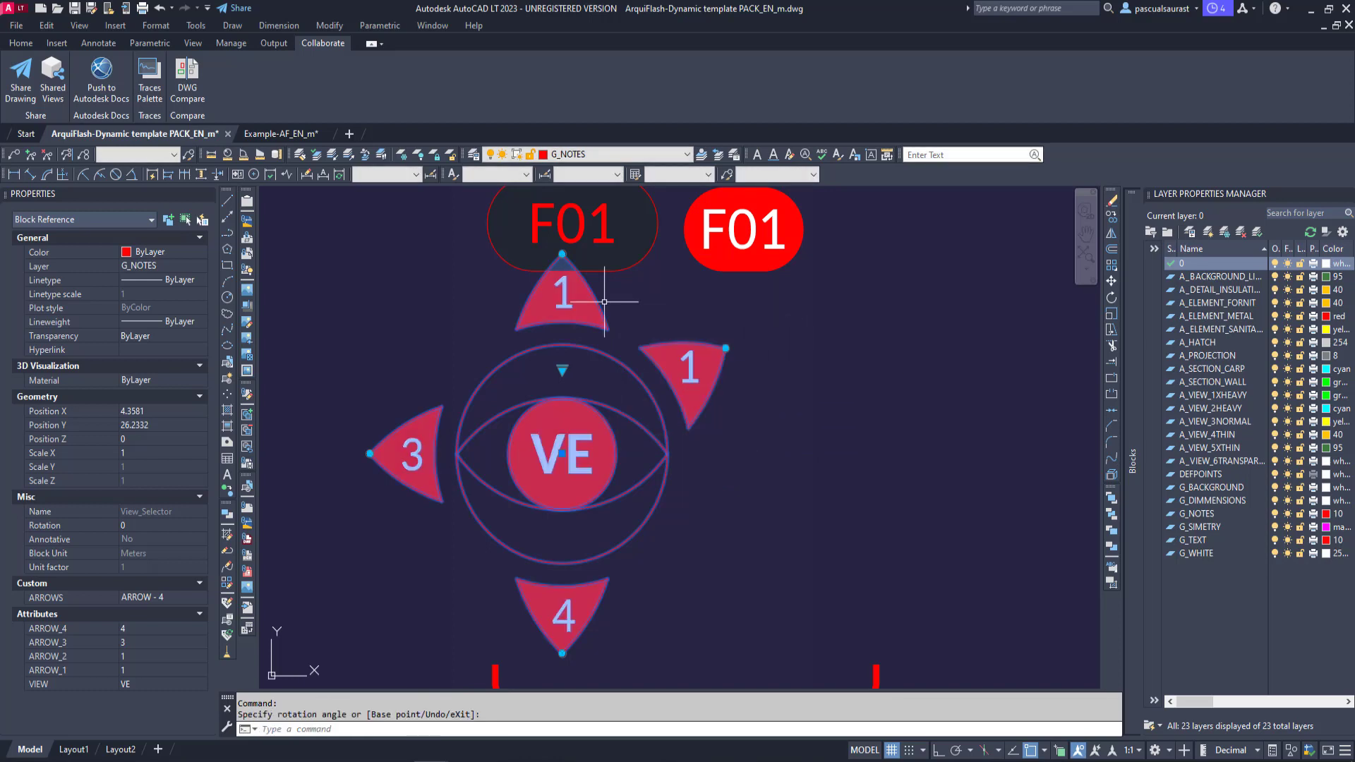
click(561, 254)
click(408, 281)
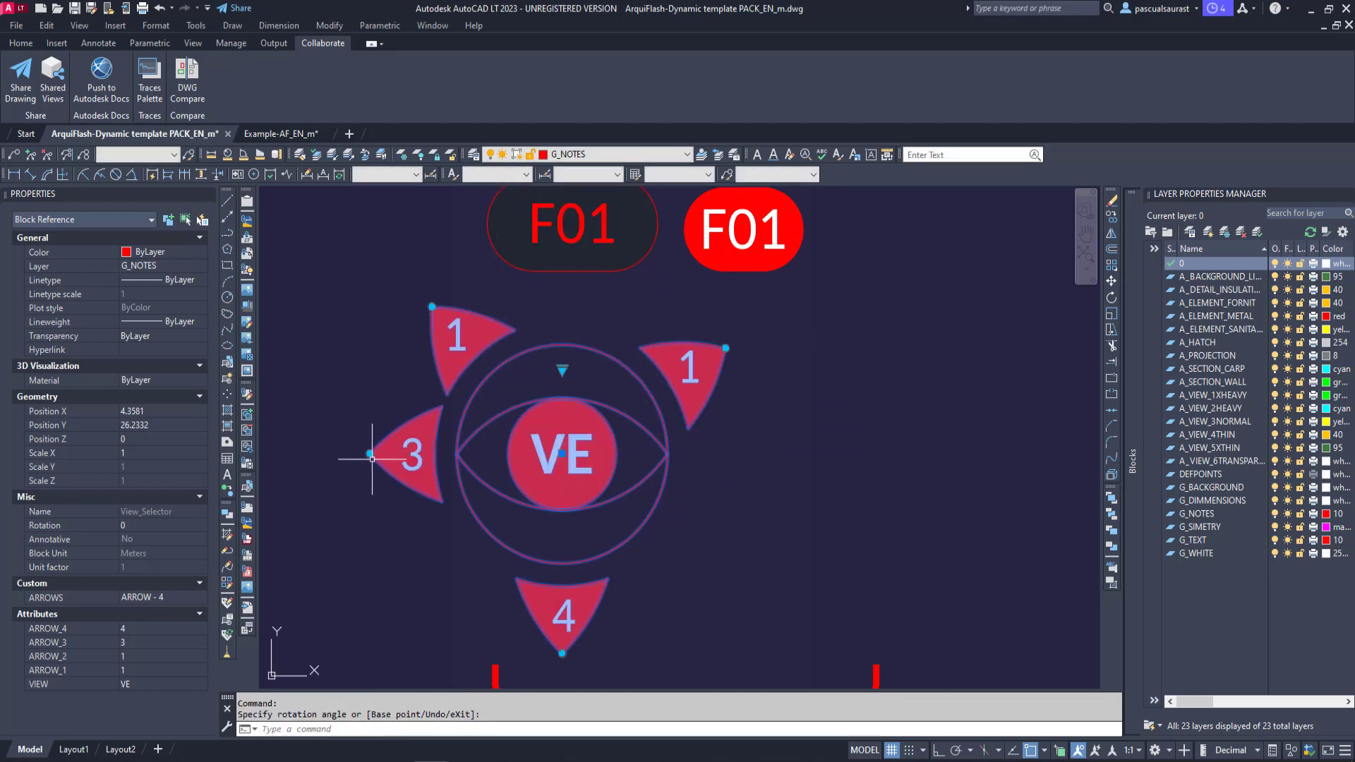
Try rotating the VE symbol's arrow 3 around the circle toward the lower left, and undo the rotation
click(369, 454)
click(388, 542)
scroll(563, 454, down, 4)
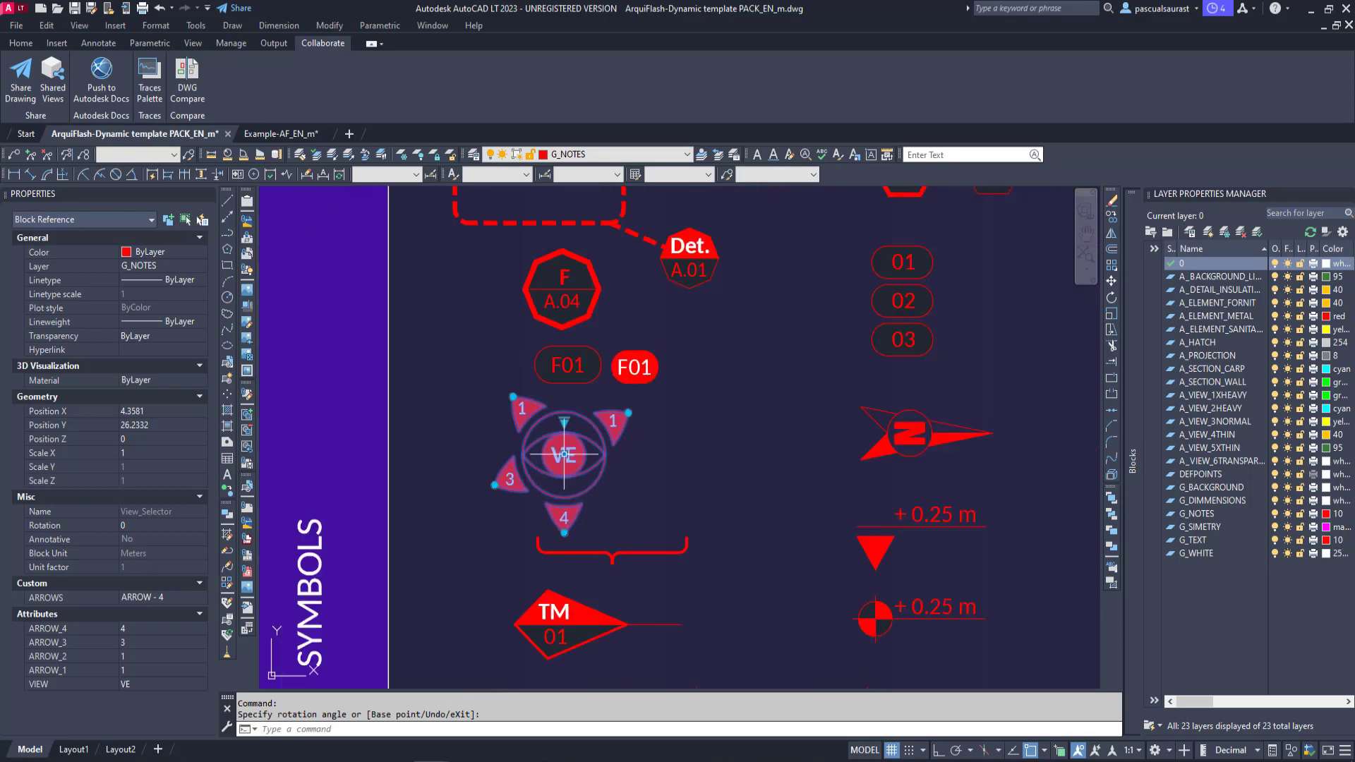
middle_drag(563, 454, 565, 338)
key(ctrl+z)
key(ctrl+z)
Stretch the bracket below the VE symbol outward at both ends to a length of about 2.72
scroll(630, 443, up, 6)
middle_drag(709, 420, 801, 389)
click(805, 386)
click(791, 409)
click(993, 345)
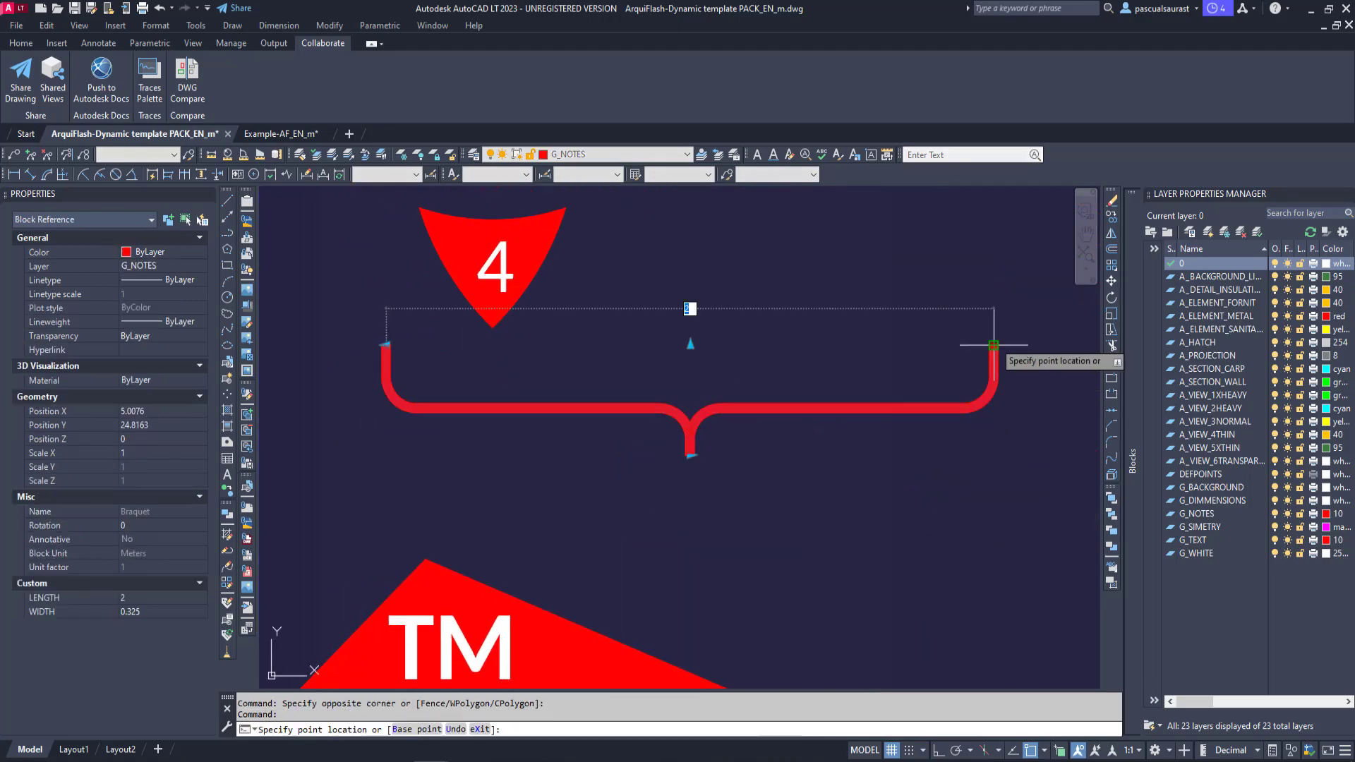
scroll(994, 345, down, 2)
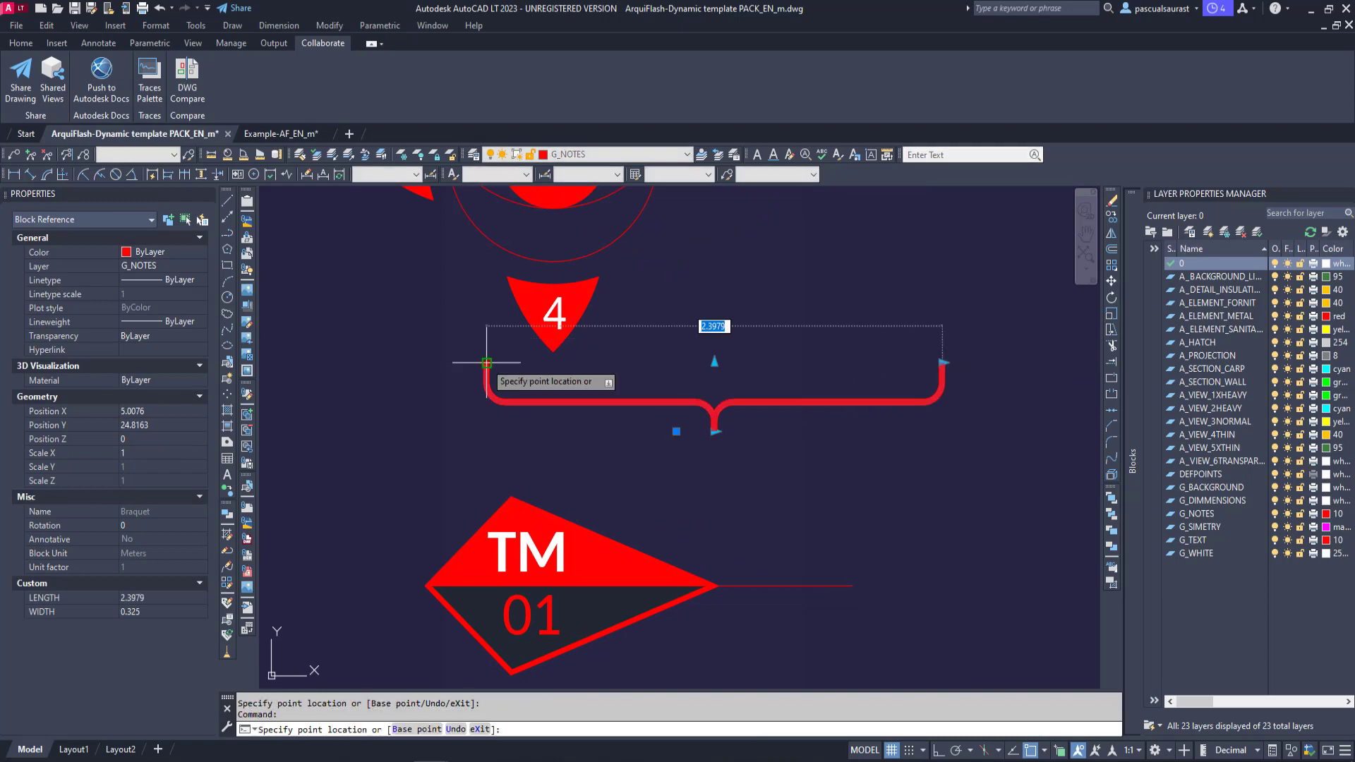
click(424, 366)
Extend the stretched bracket's two end legs upward, making the bracket deeper
click(683, 362)
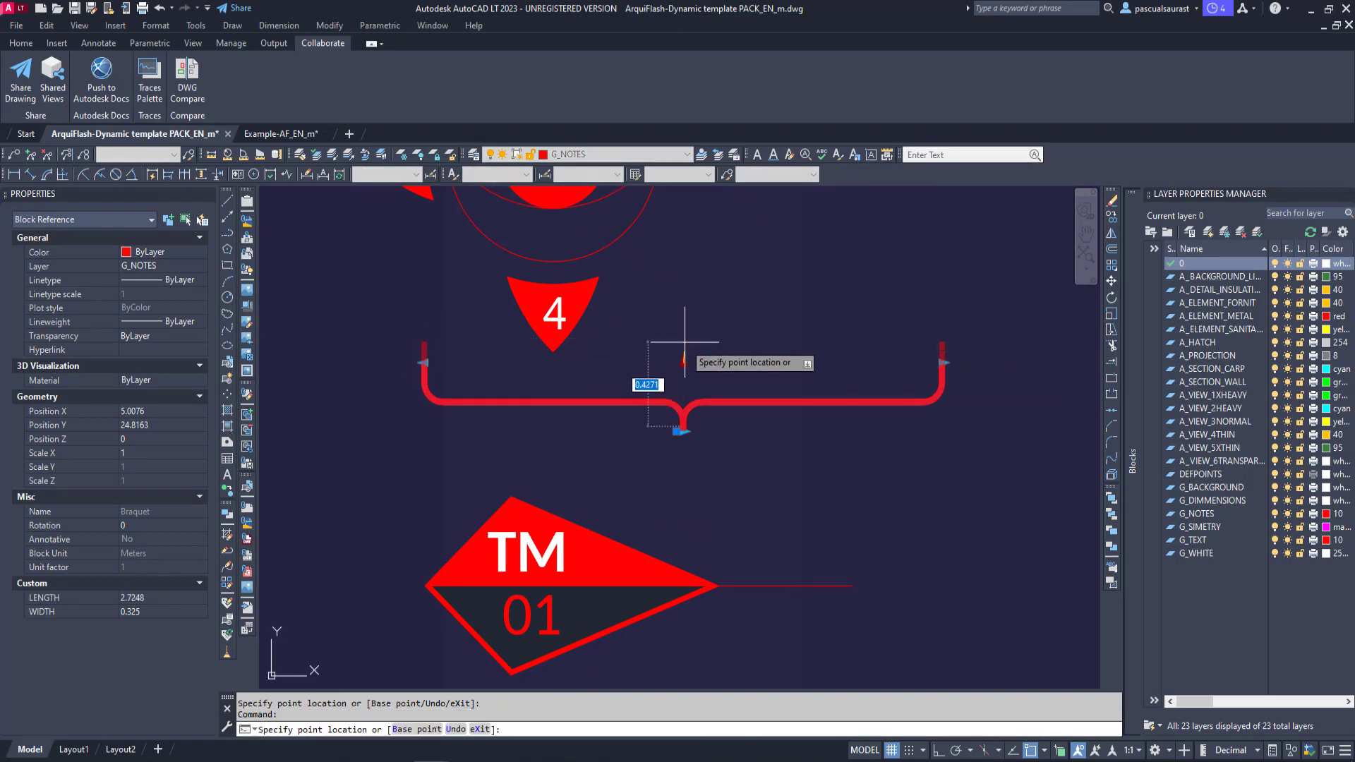
click(683, 336)
click(680, 367)
click(769, 452)
key(Escape)
Stretch the TM wall-type symbol to a line length of about 1.30 and a tag width of about 1.73
middle_drag(863, 538, 894, 389)
click(841, 404)
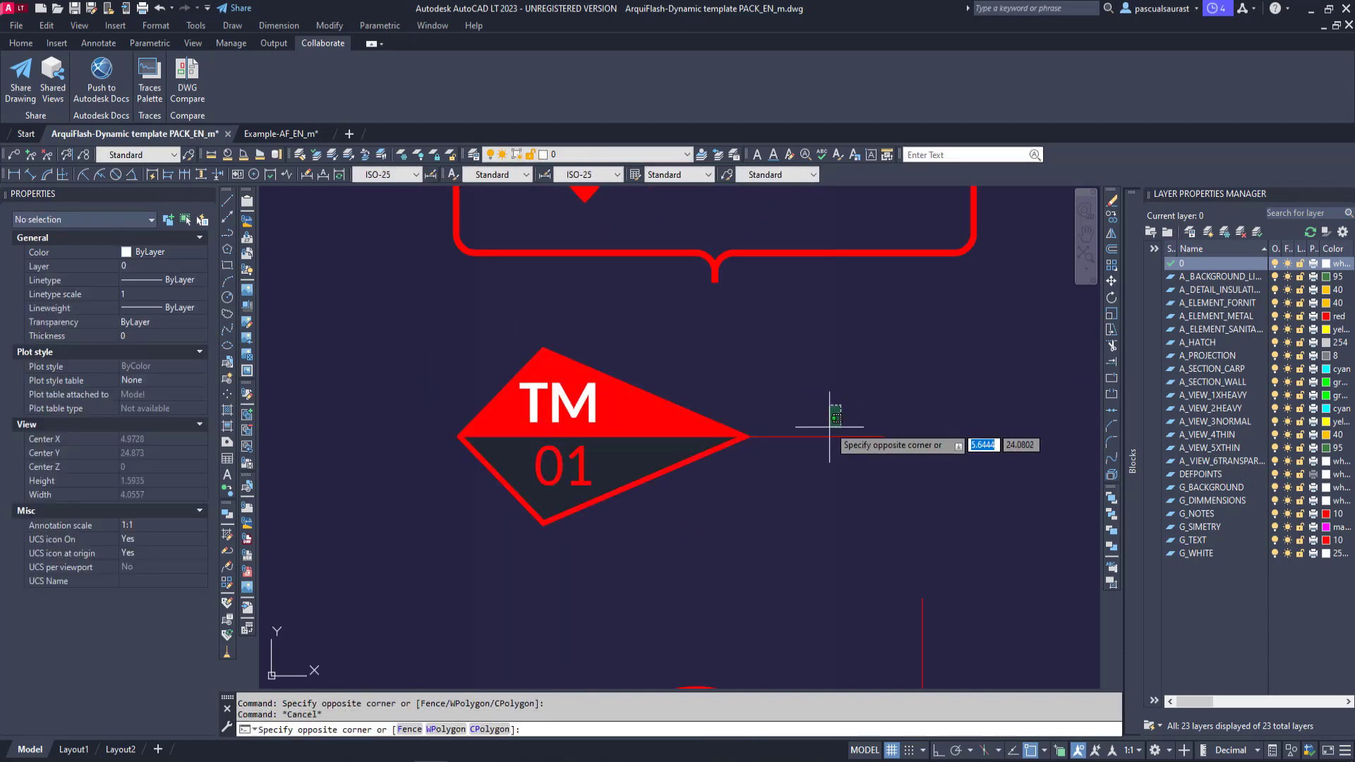
click(818, 448)
click(884, 437)
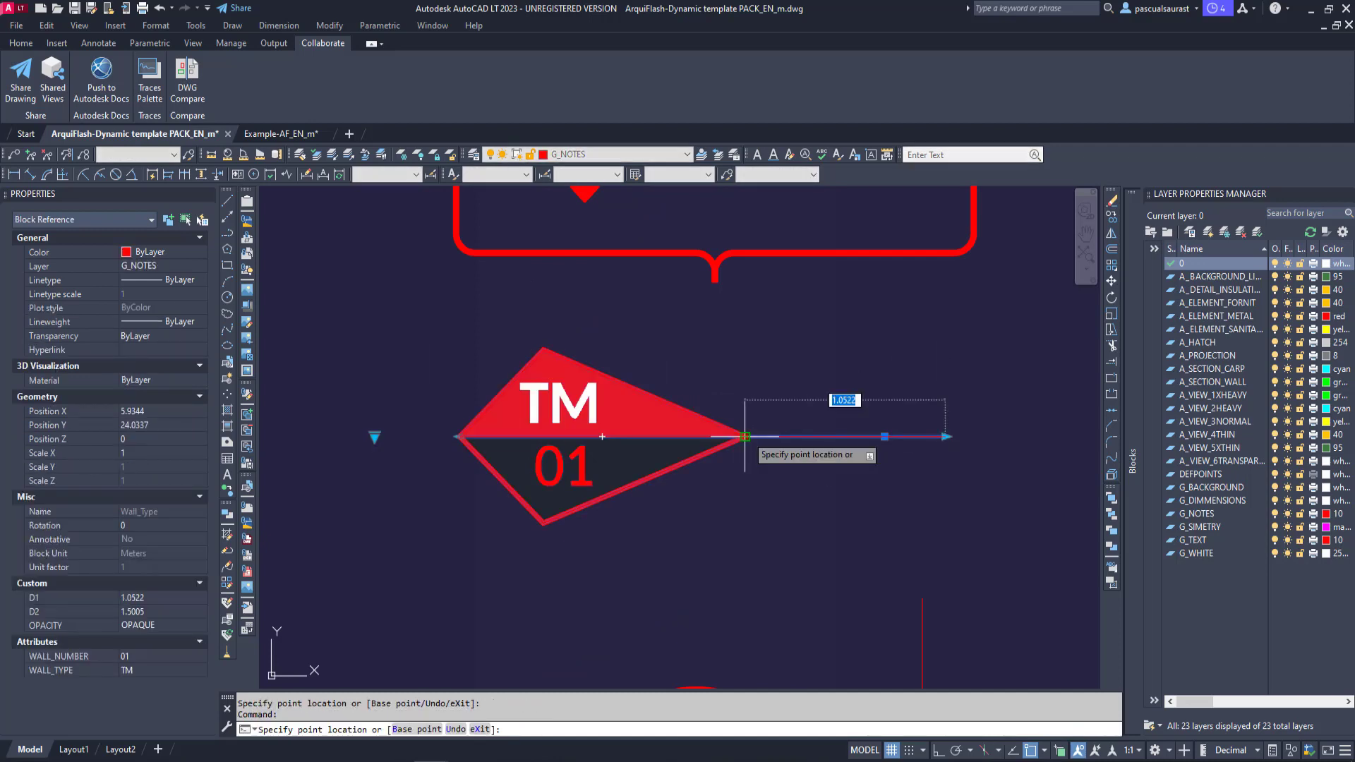
middle_drag(457, 444, 533, 406)
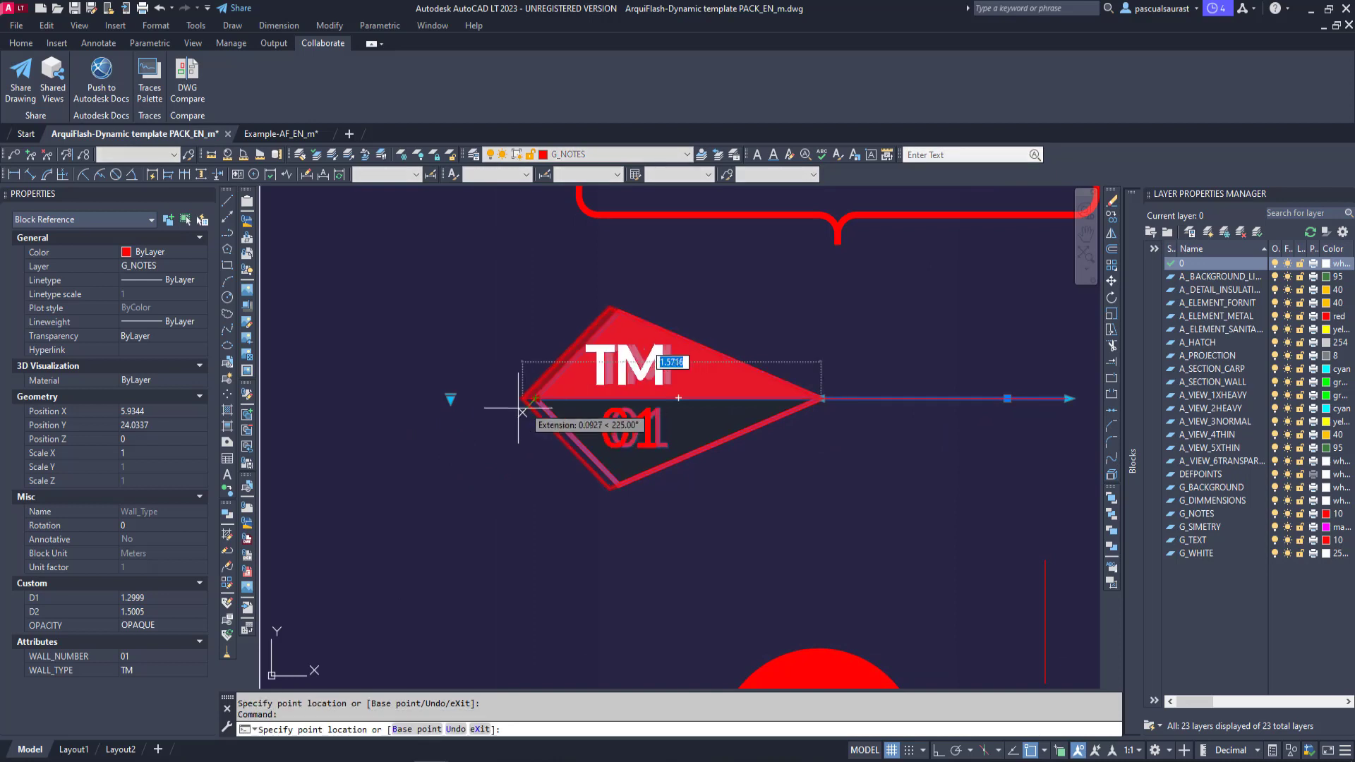
Examine the TM symbol's WALL_NUMBER and WALL_TYPE attributes in the attribute editor and its block properties, without editing them
click(628, 365)
double_click(628, 365)
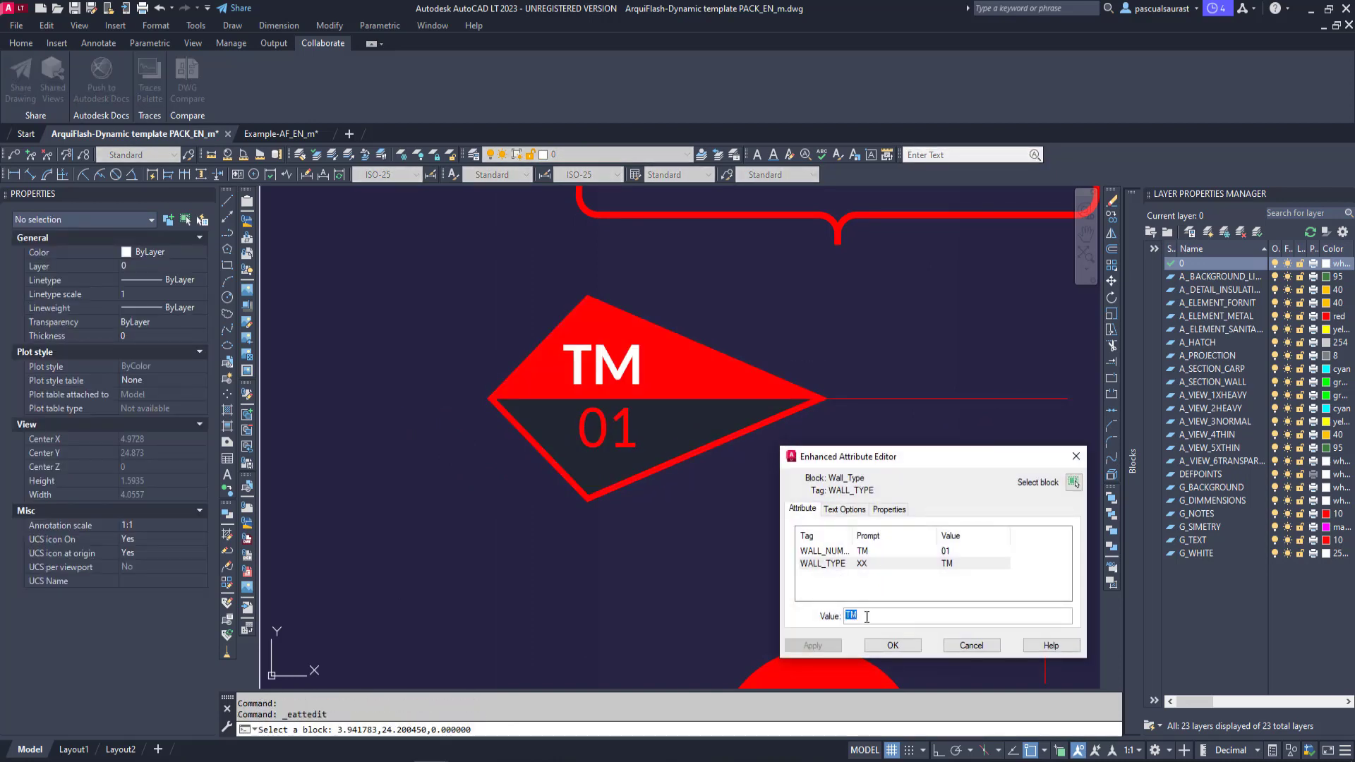
click(830, 551)
click(838, 563)
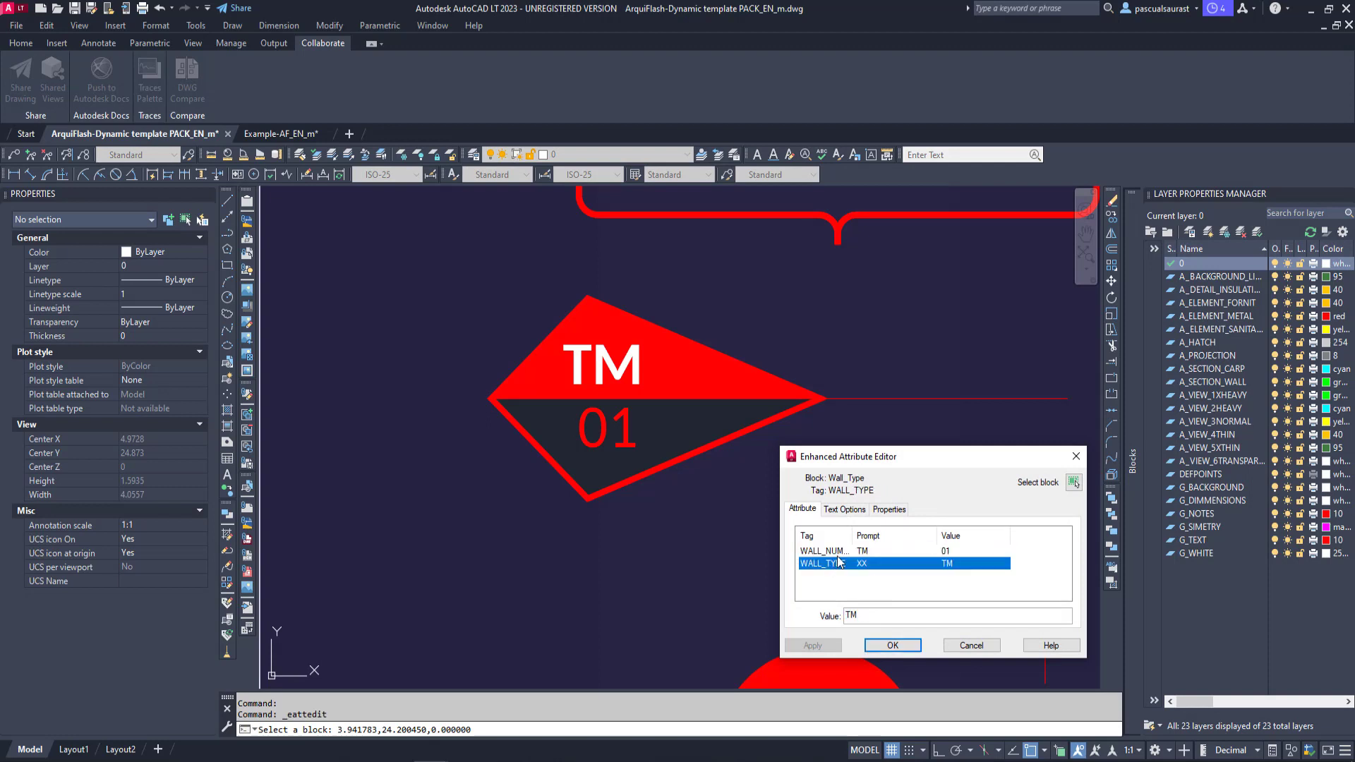
click(965, 650)
click(682, 413)
click(669, 393)
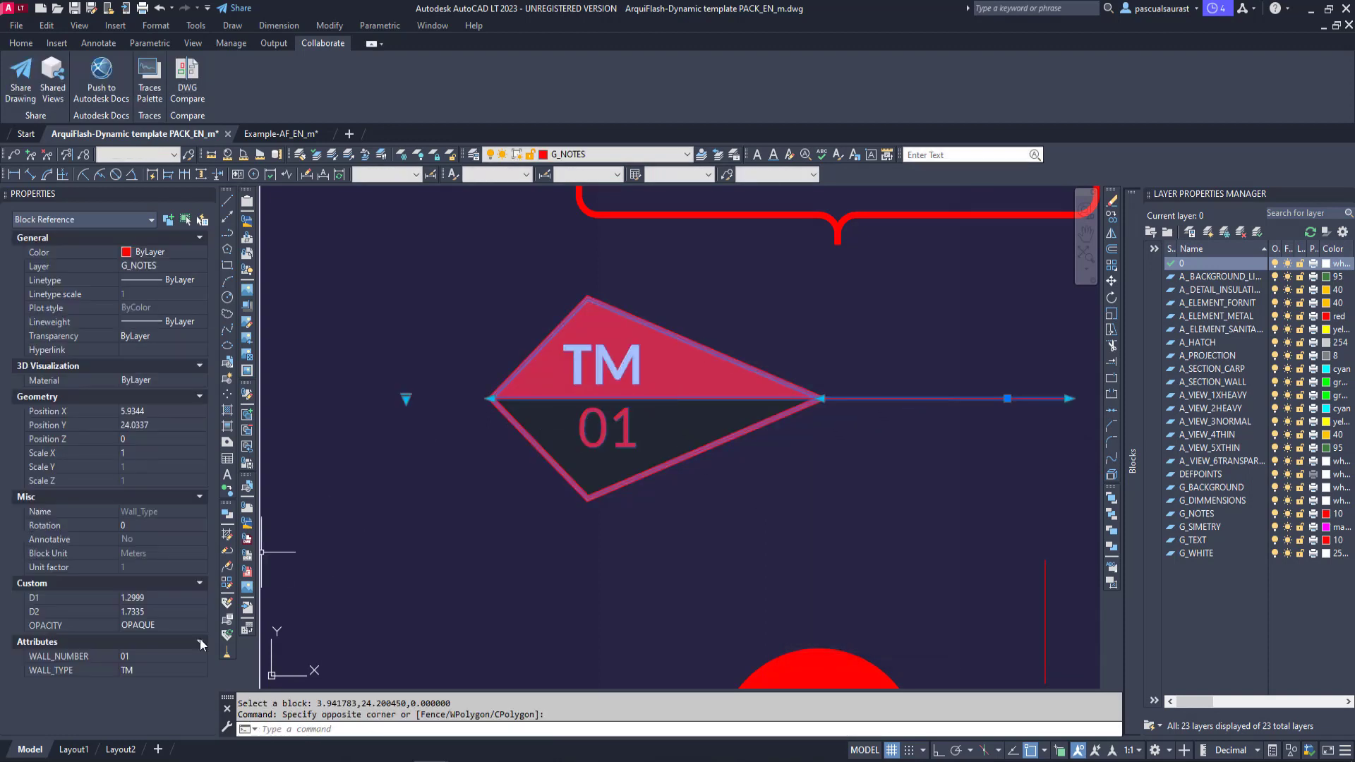
scroll(786, 456, down, 2)
middle_drag(826, 499, 707, 312)
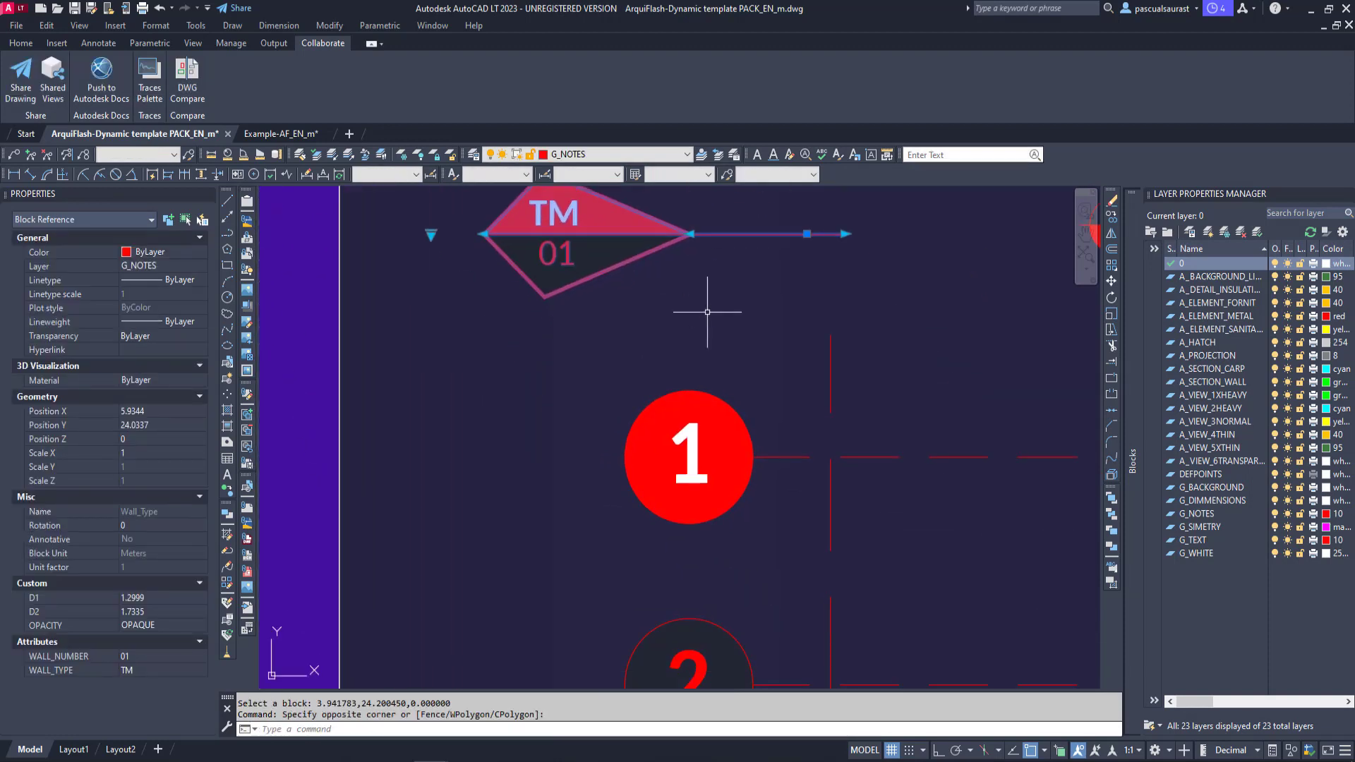
key(Escape)
click(760, 414)
click(718, 444)
key(Escape)
scroll(759, 487, up, 2)
middle_drag(758, 487, 693, 417)
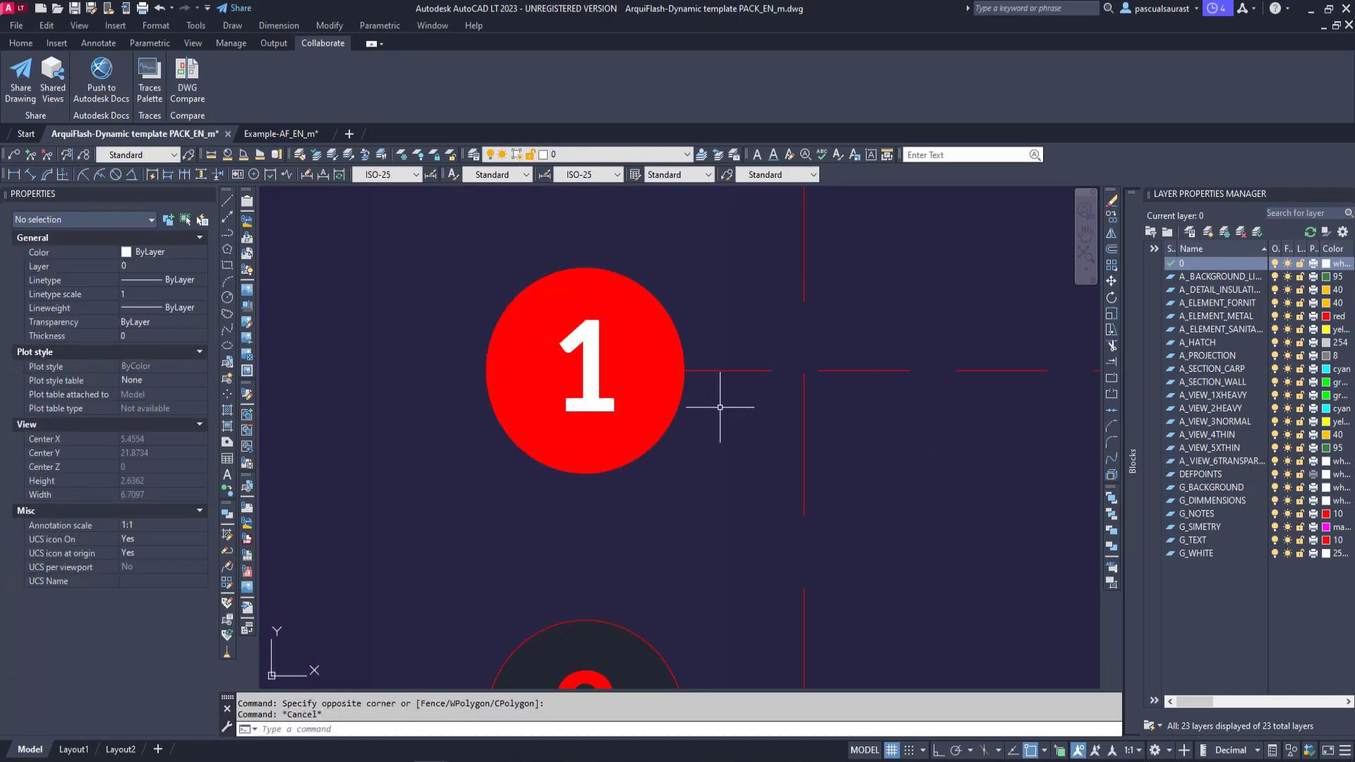
click(720, 407)
click(692, 372)
middle_drag(689, 521, 713, 384)
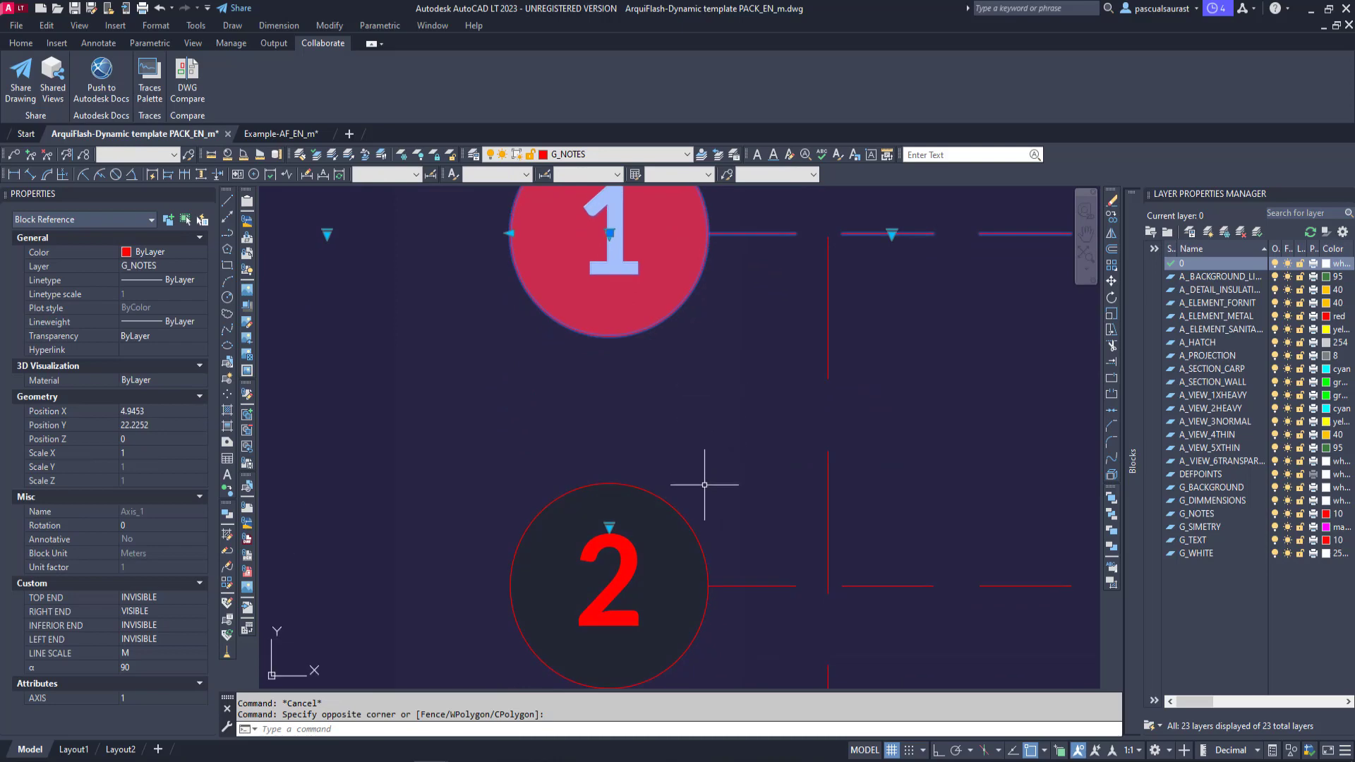
key(Escape)
Try making the top, left and inferior ends of axis symbol 1 visible, and undo these changes
click(705, 502)
scroll(671, 466, down, 4)
scroll(693, 444, up, 3)
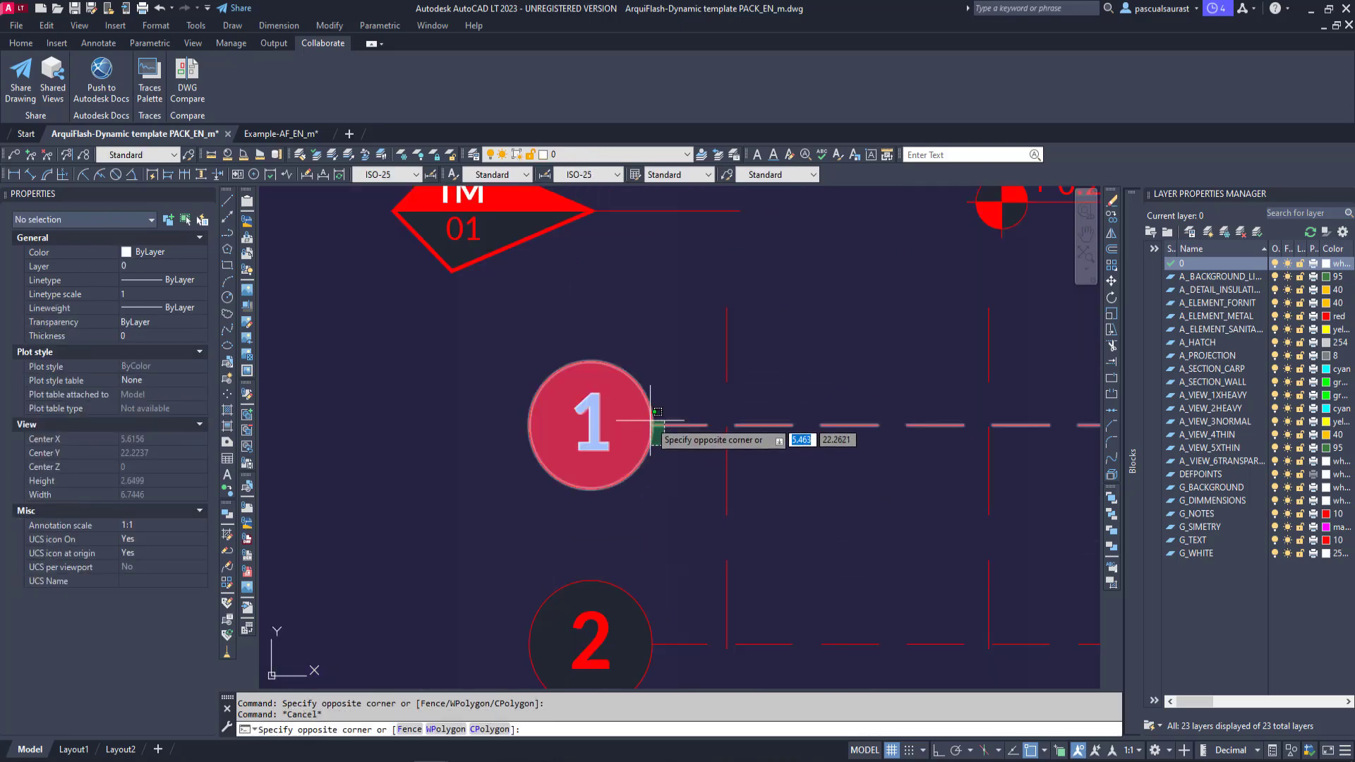
click(650, 421)
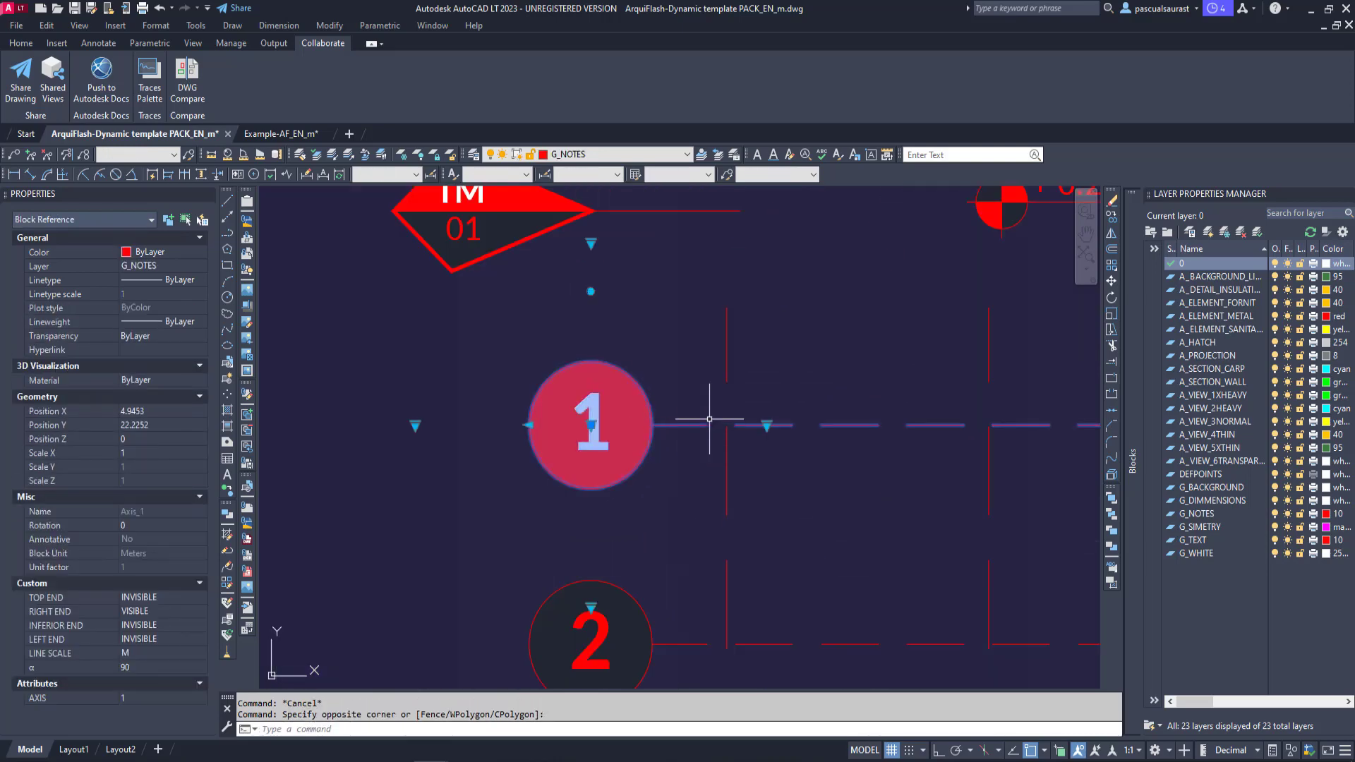
click(591, 242)
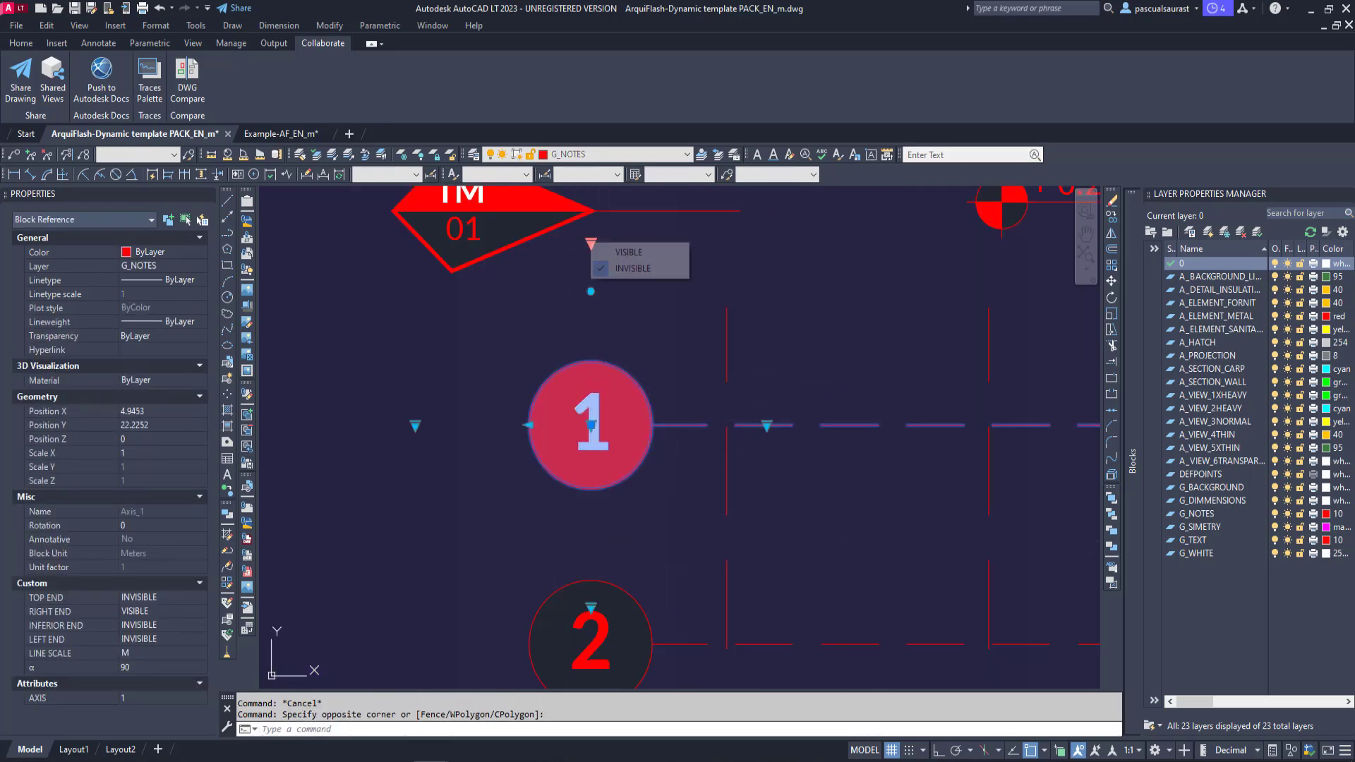
click(630, 254)
click(415, 425)
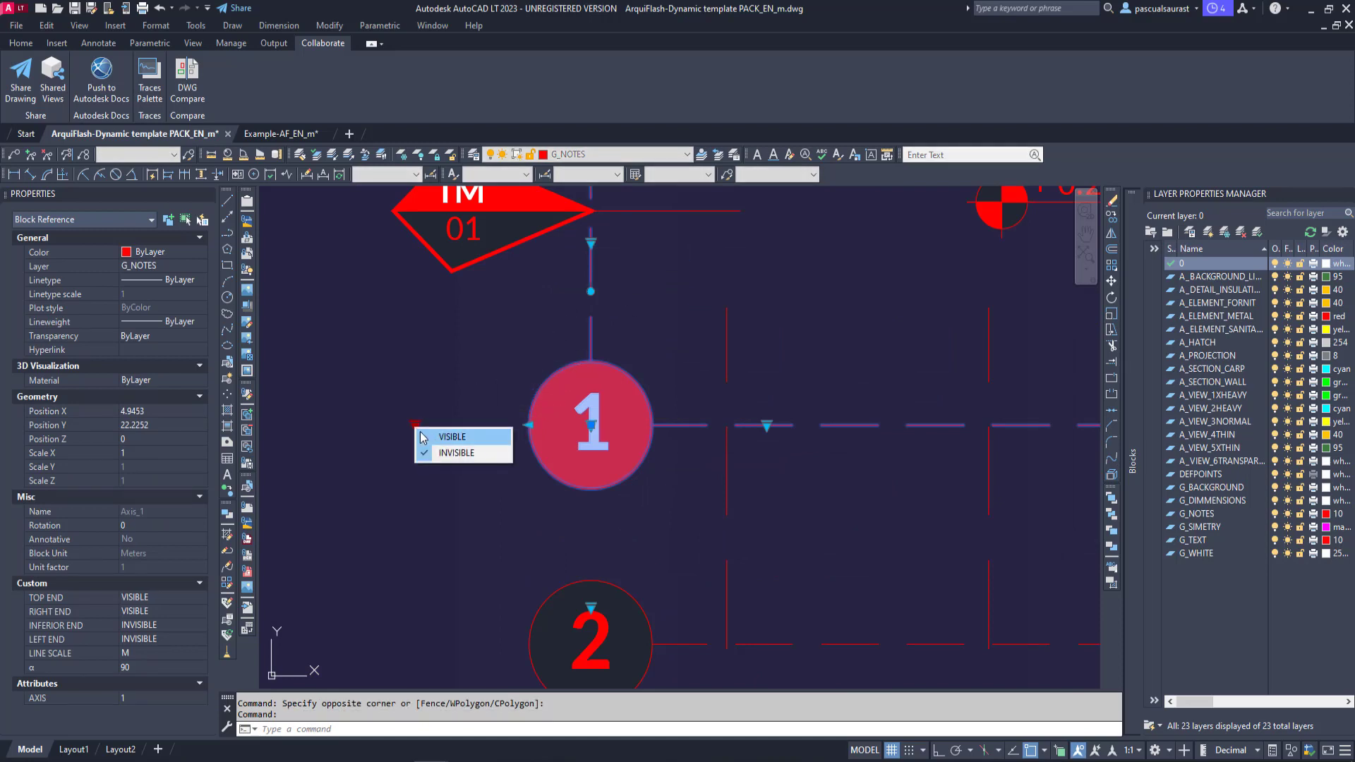
click(461, 441)
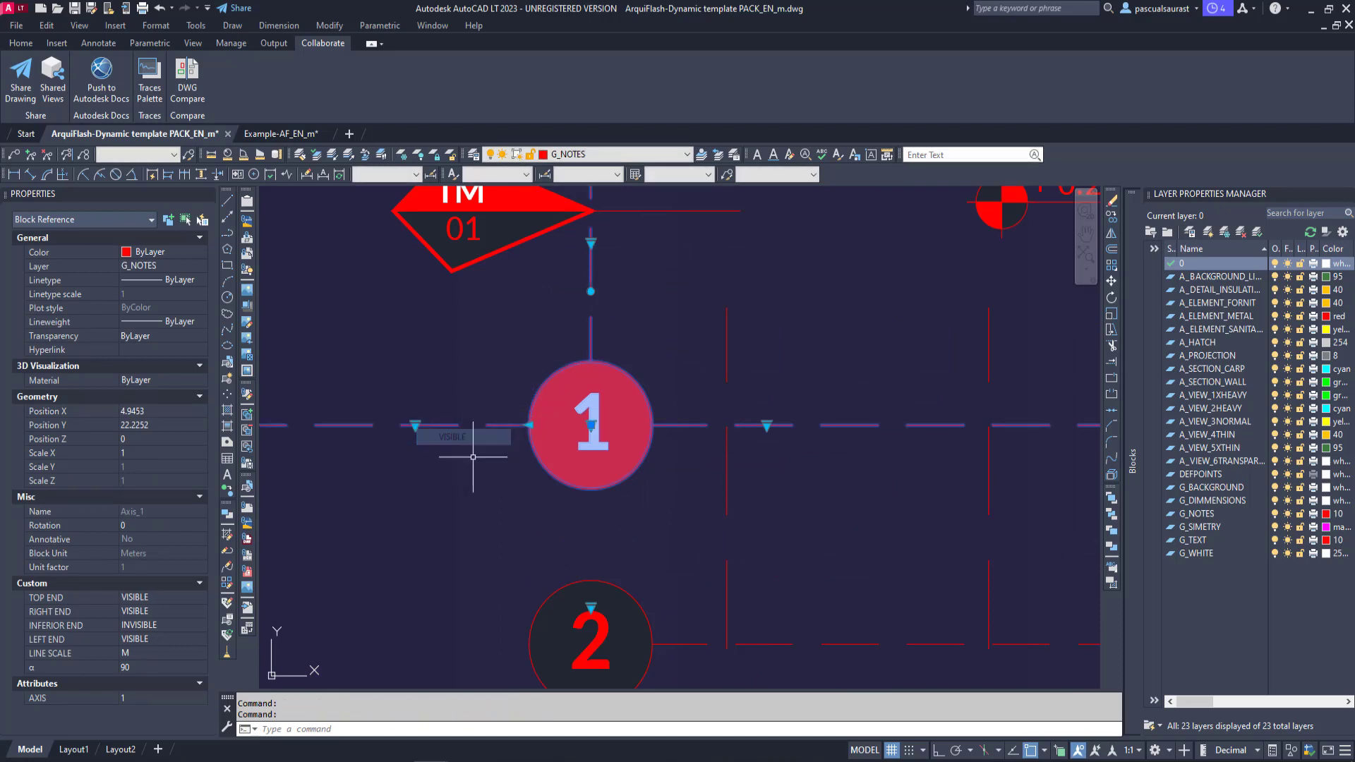
click(591, 606)
click(628, 619)
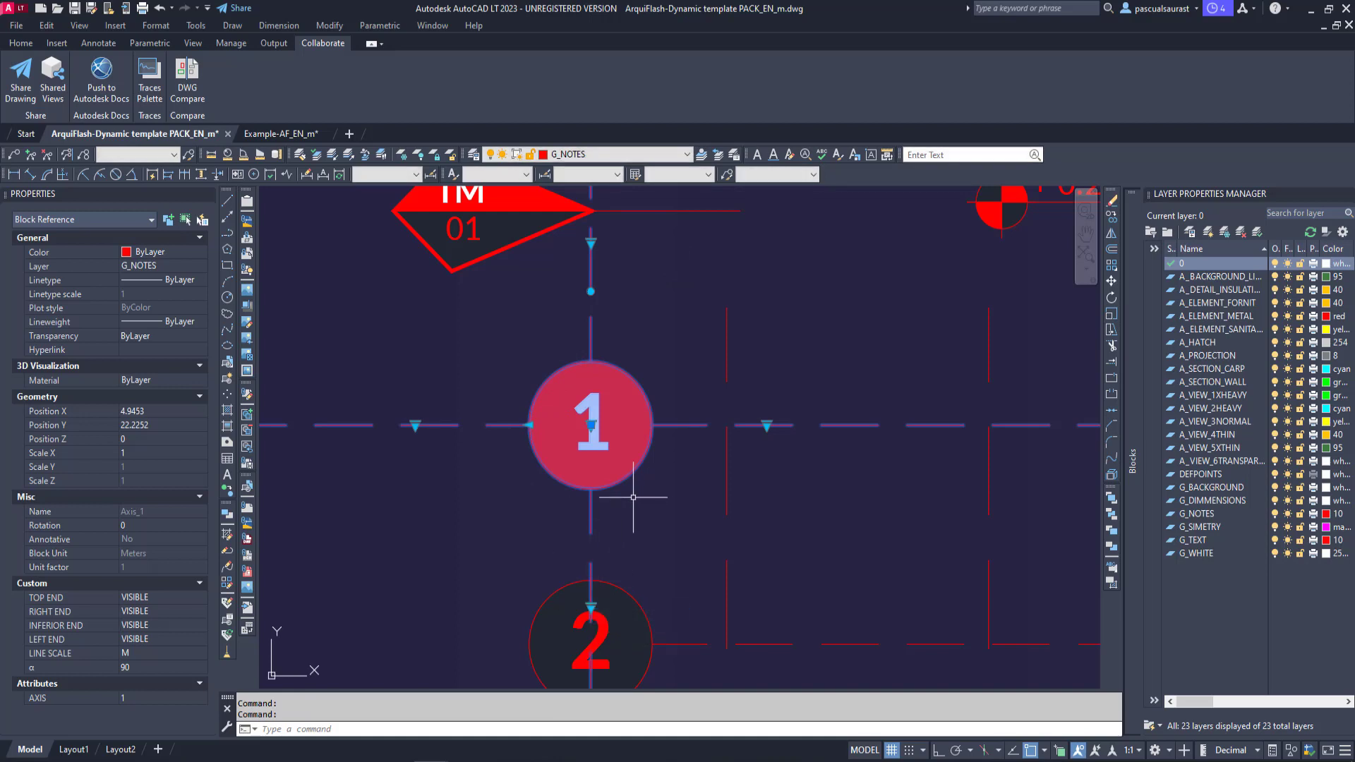
mouse_move(633, 498)
middle_down()
mouse_move(726, 421)
mouse_move(717, 429)
middle_up()
key(ctrl+z)
key(ctrl+z)
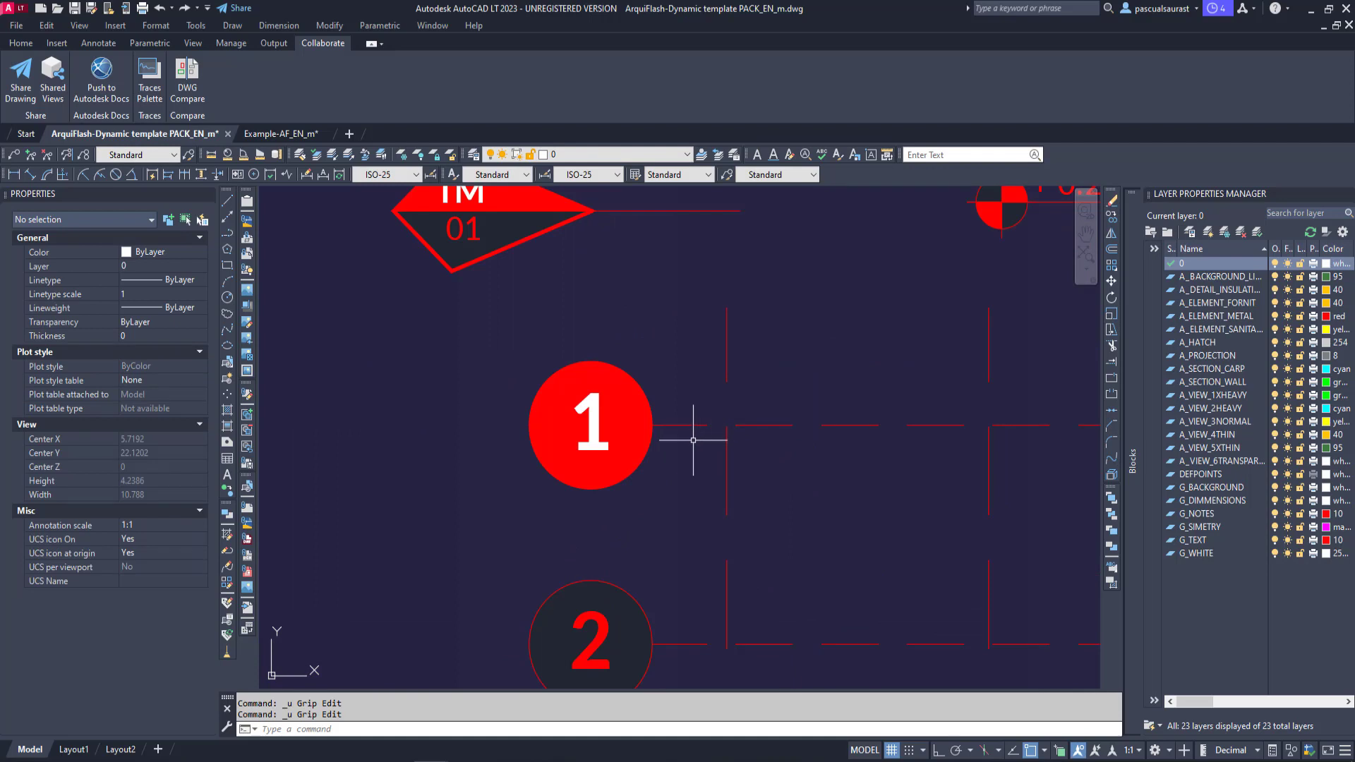
Try rotating the angled line of axis symbol 1 around its bubble, and cancel the rotation
click(682, 419)
click(591, 291)
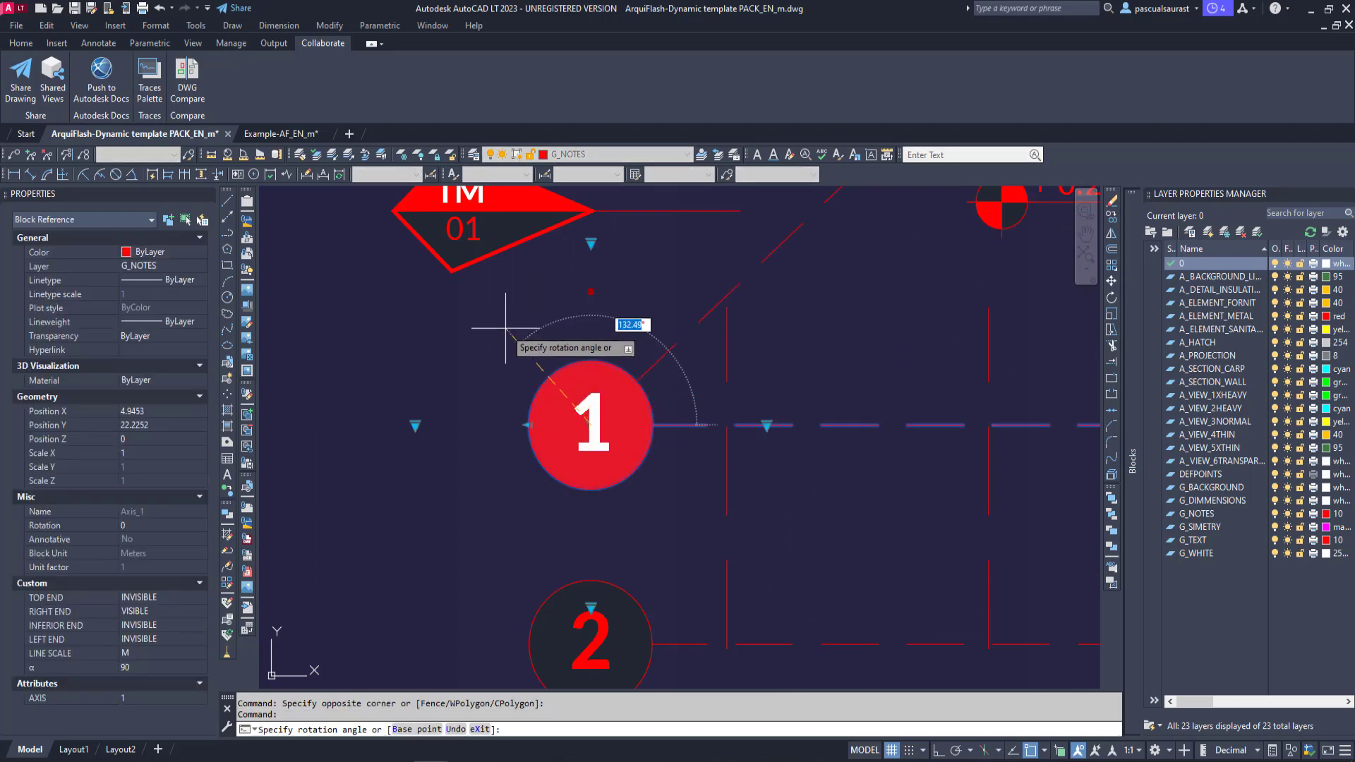
scroll(507, 328, down, 2)
middle_drag(506, 329, 470, 413)
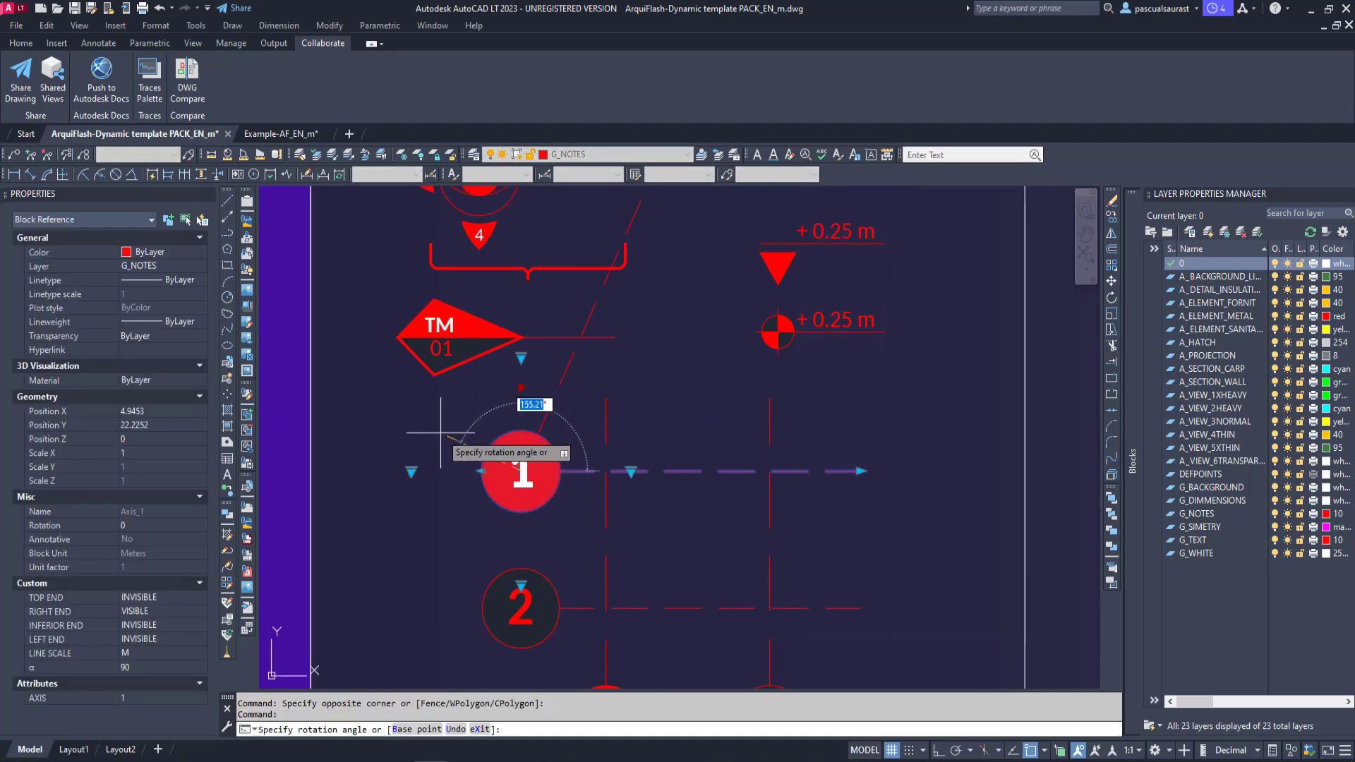
key(Escape)
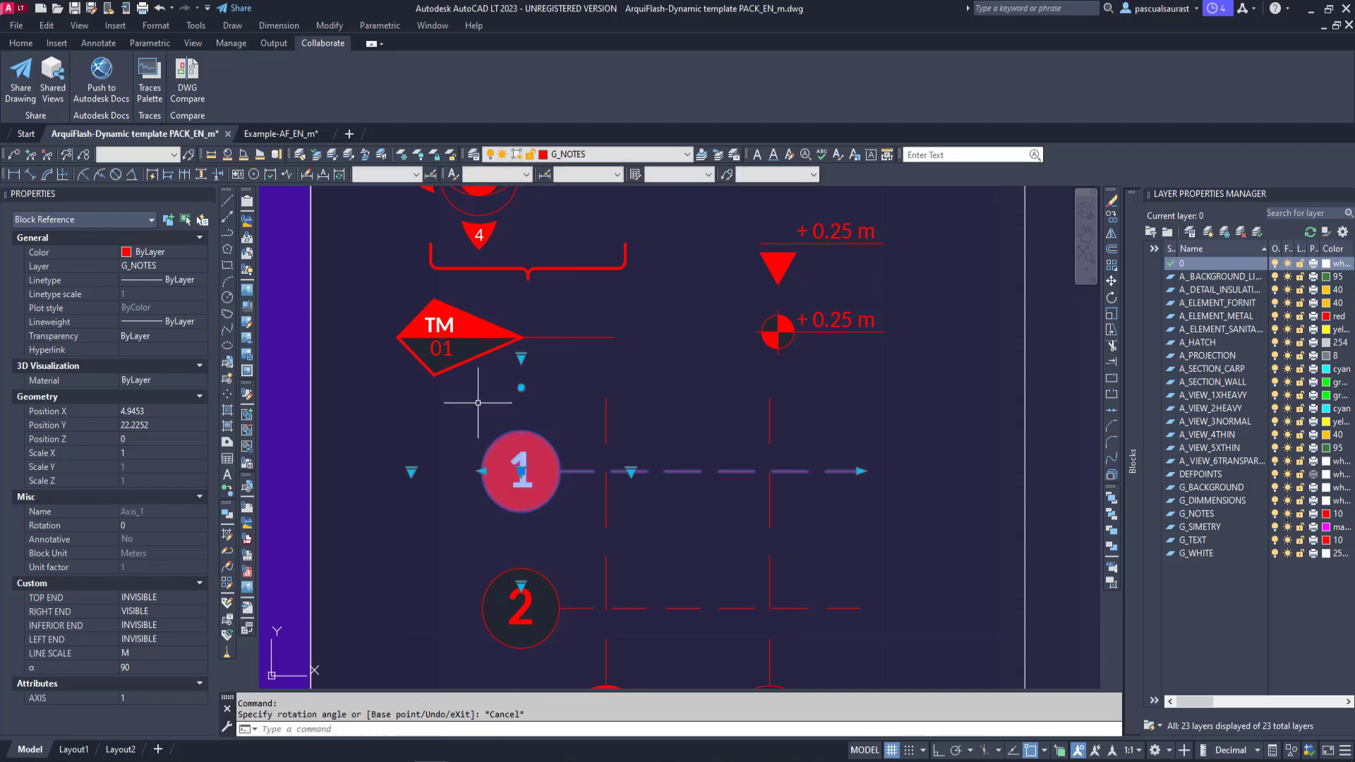
Extend the dashed line of axis symbol 1 farther to the right
click(859, 471)
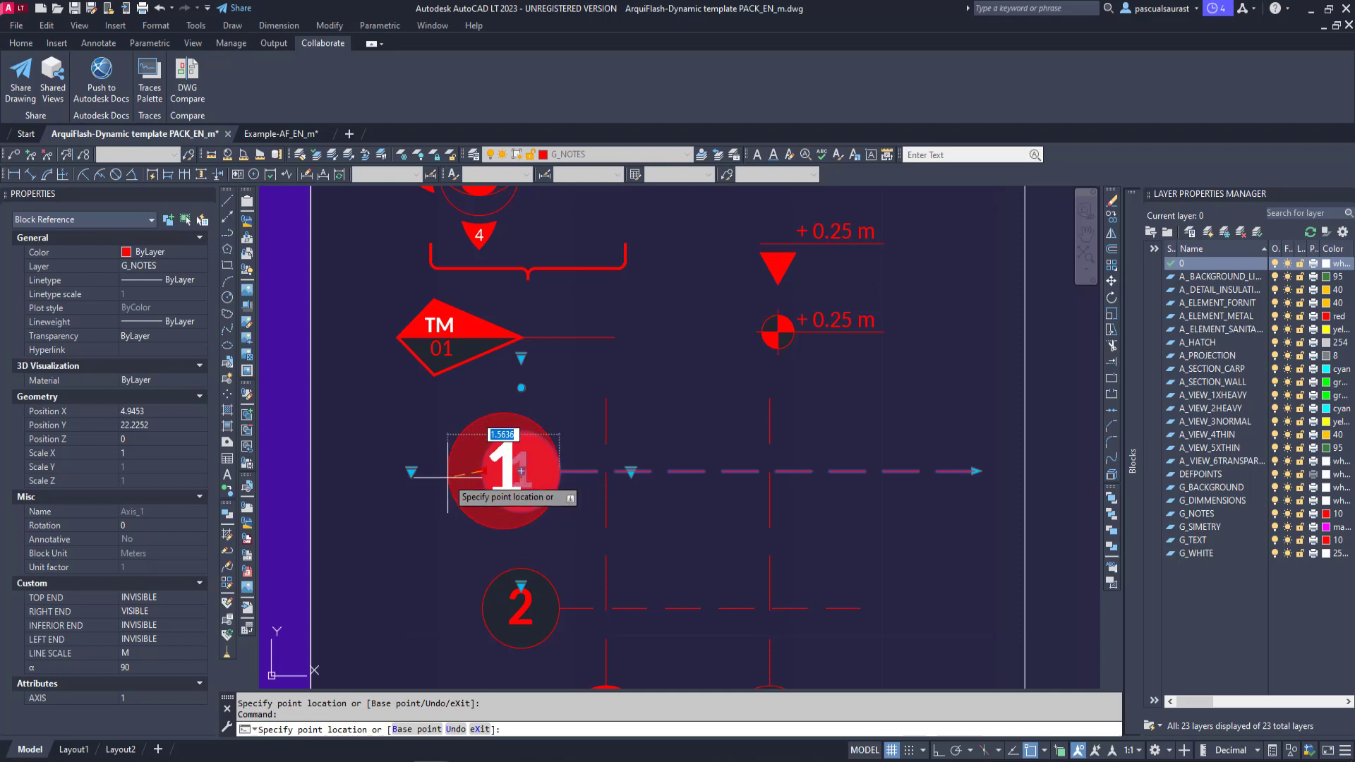
key(Escape)
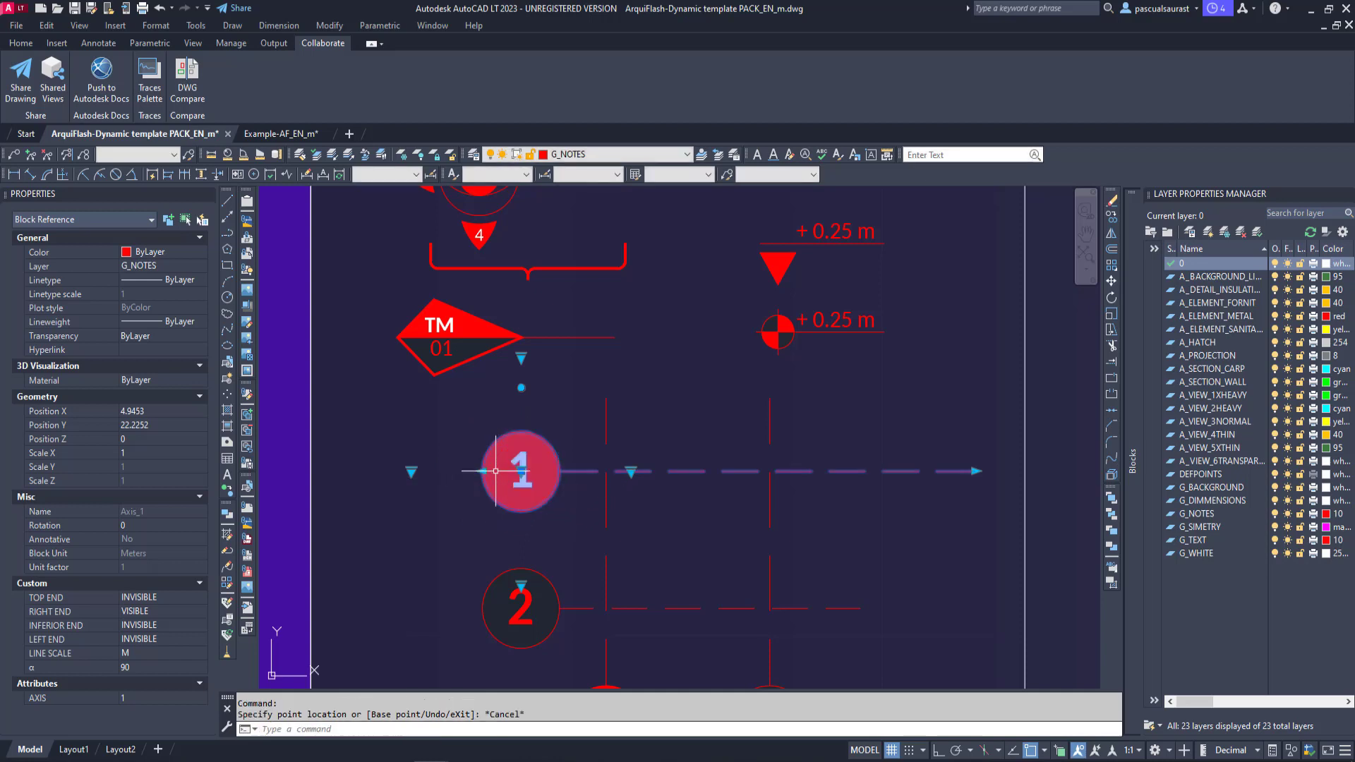
key(Escape)
Widen the DCE K.01 symbol at the top of the Notes section by stretching its right side outward
middle_drag(698, 287, 587, 623)
middle_drag(594, 363, 543, 636)
scroll(642, 438, up, 4)
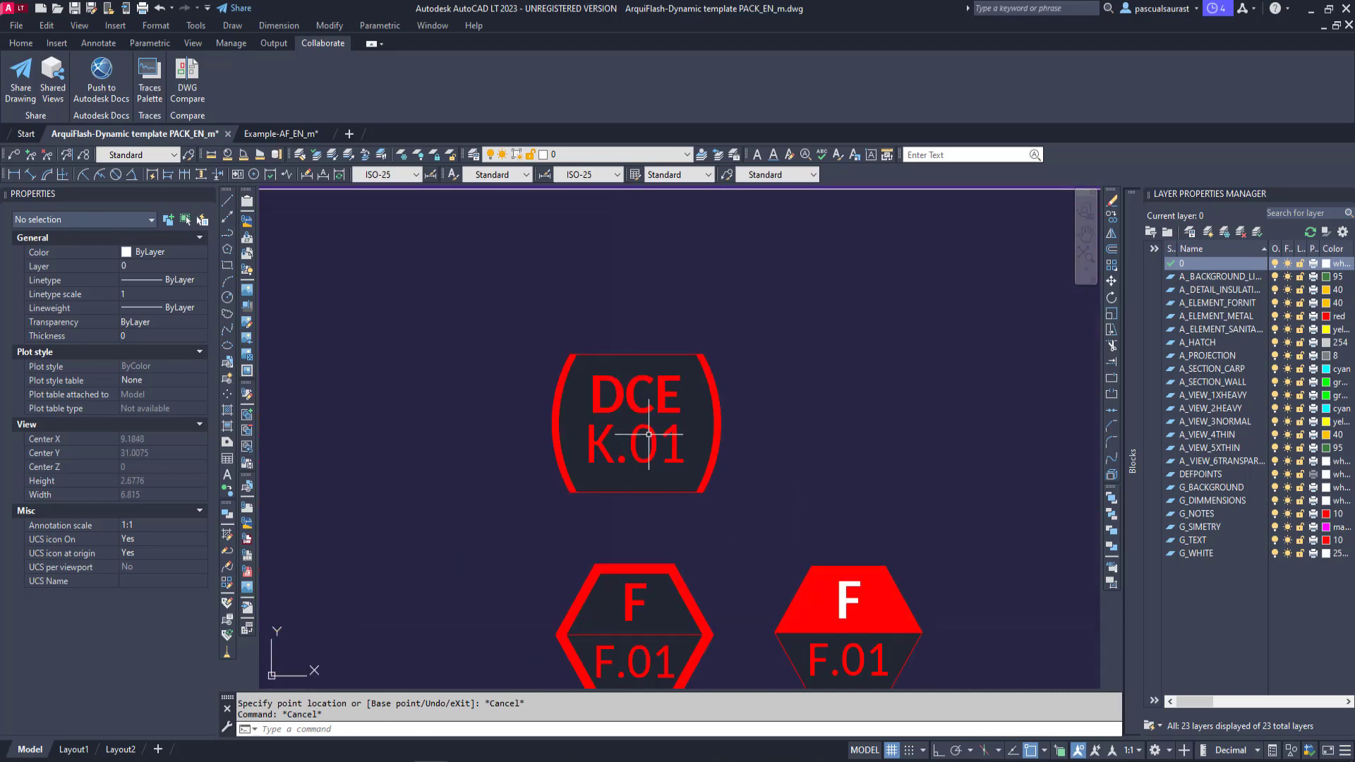
click(666, 392)
click(720, 422)
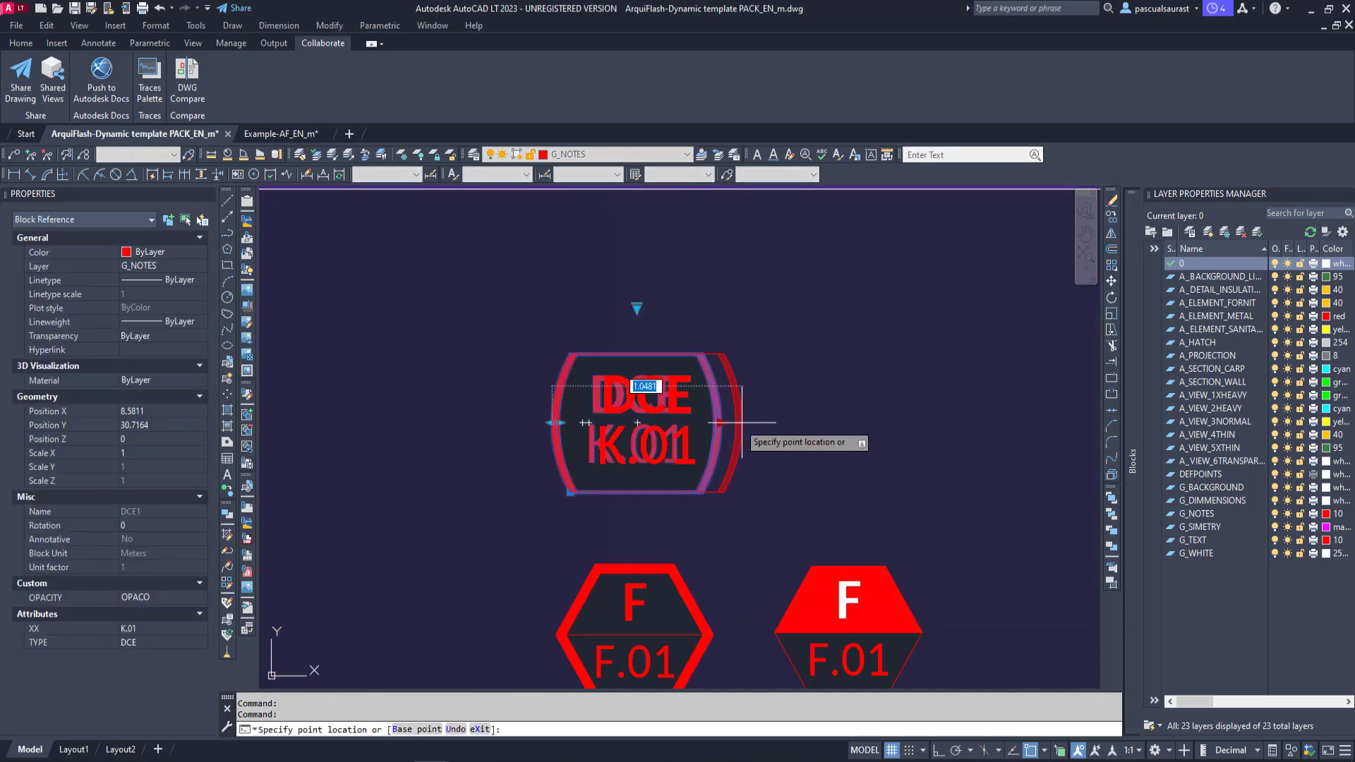
click(806, 422)
Examine the DCE symbol's TYPE and XX attributes in the attribute editor and its block properties, without editing them
double_click(705, 399)
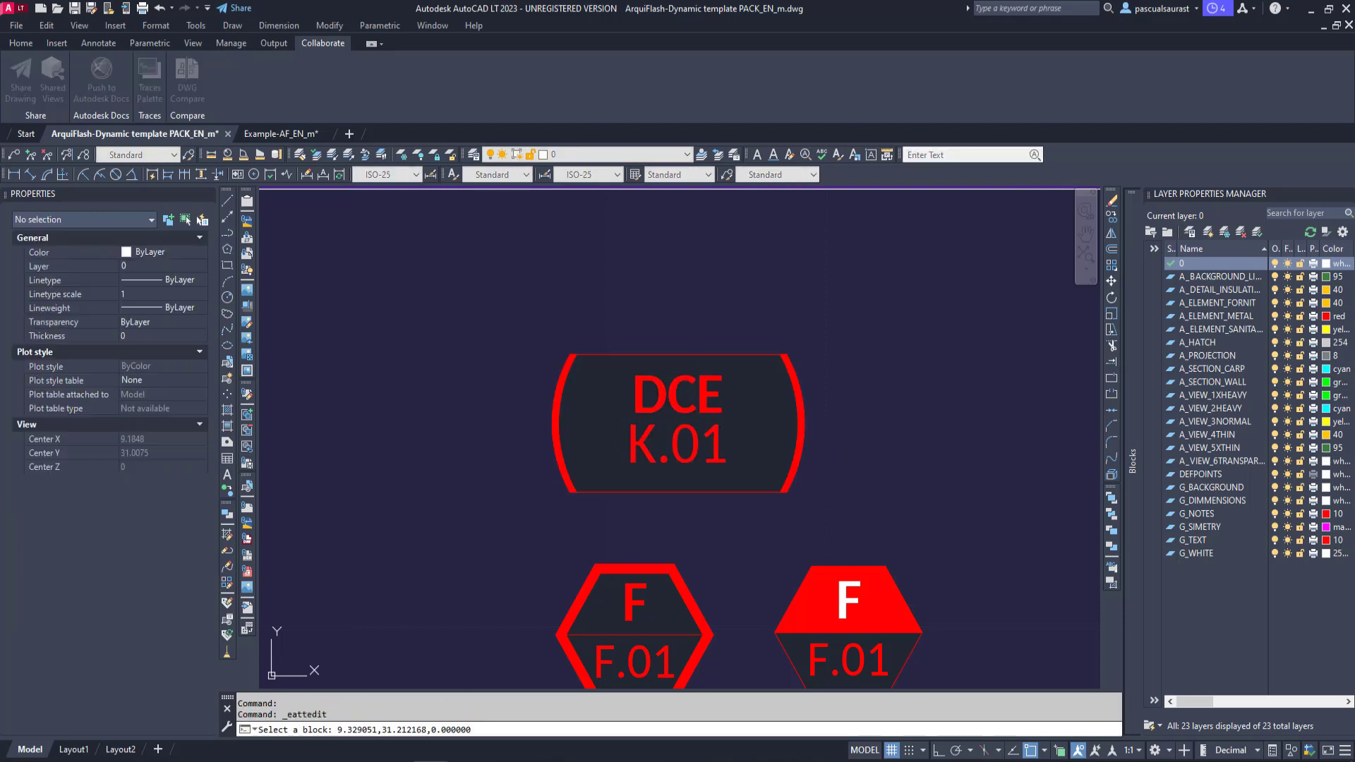
click(808, 552)
click(815, 563)
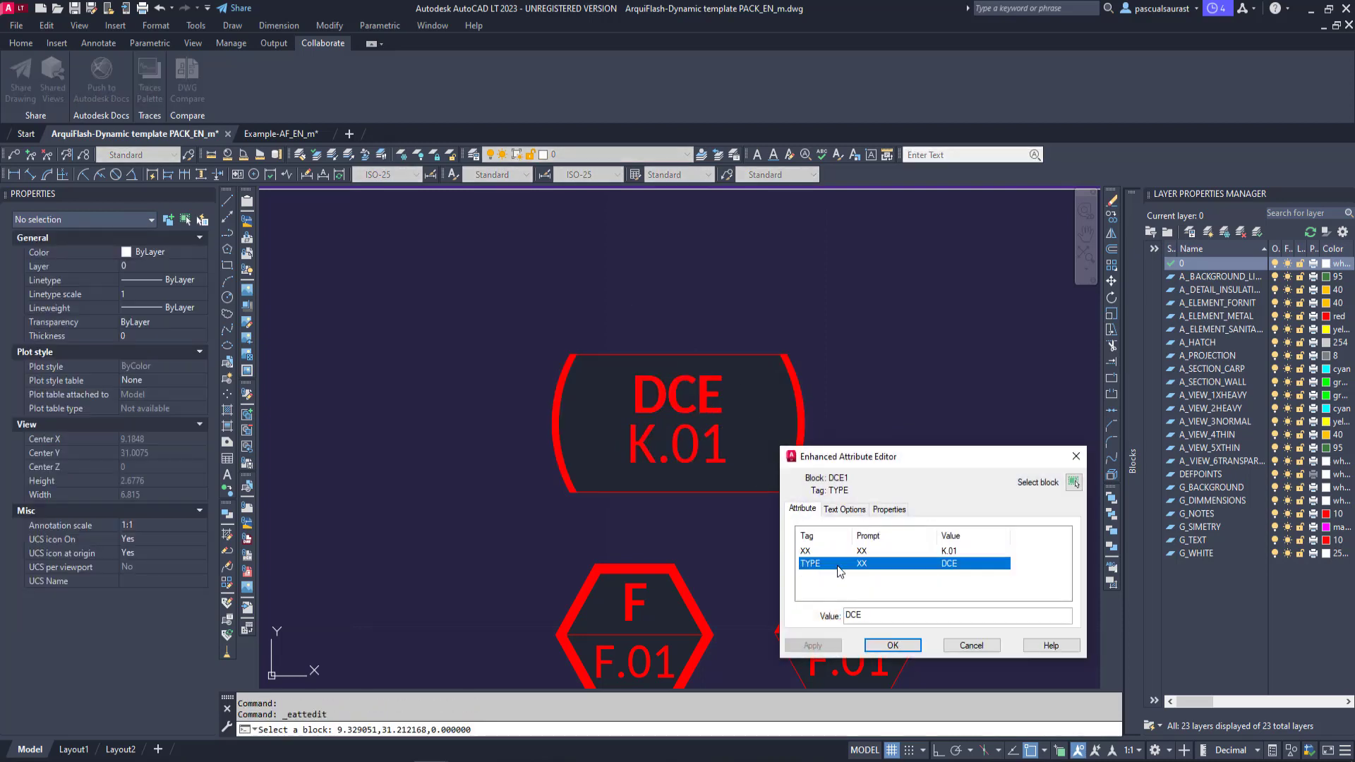
click(826, 549)
click(971, 645)
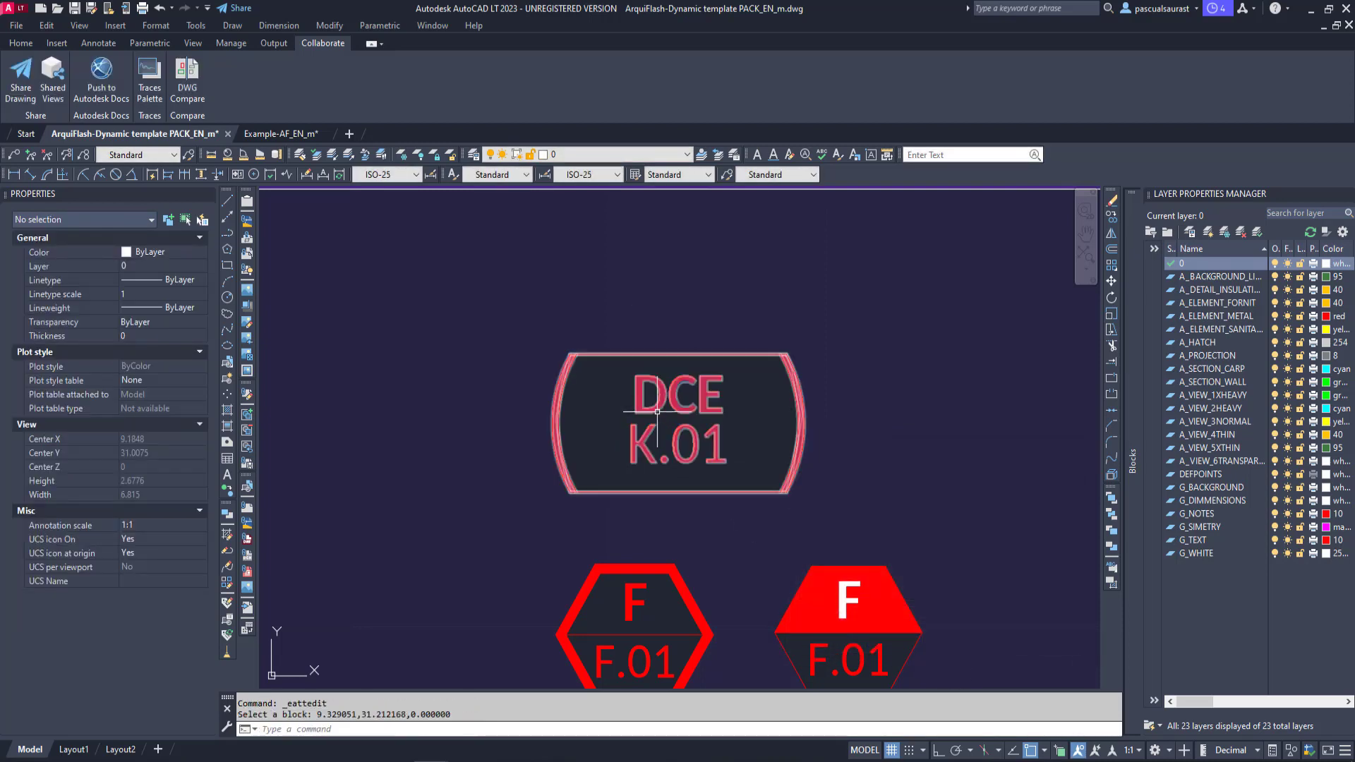
click(658, 458)
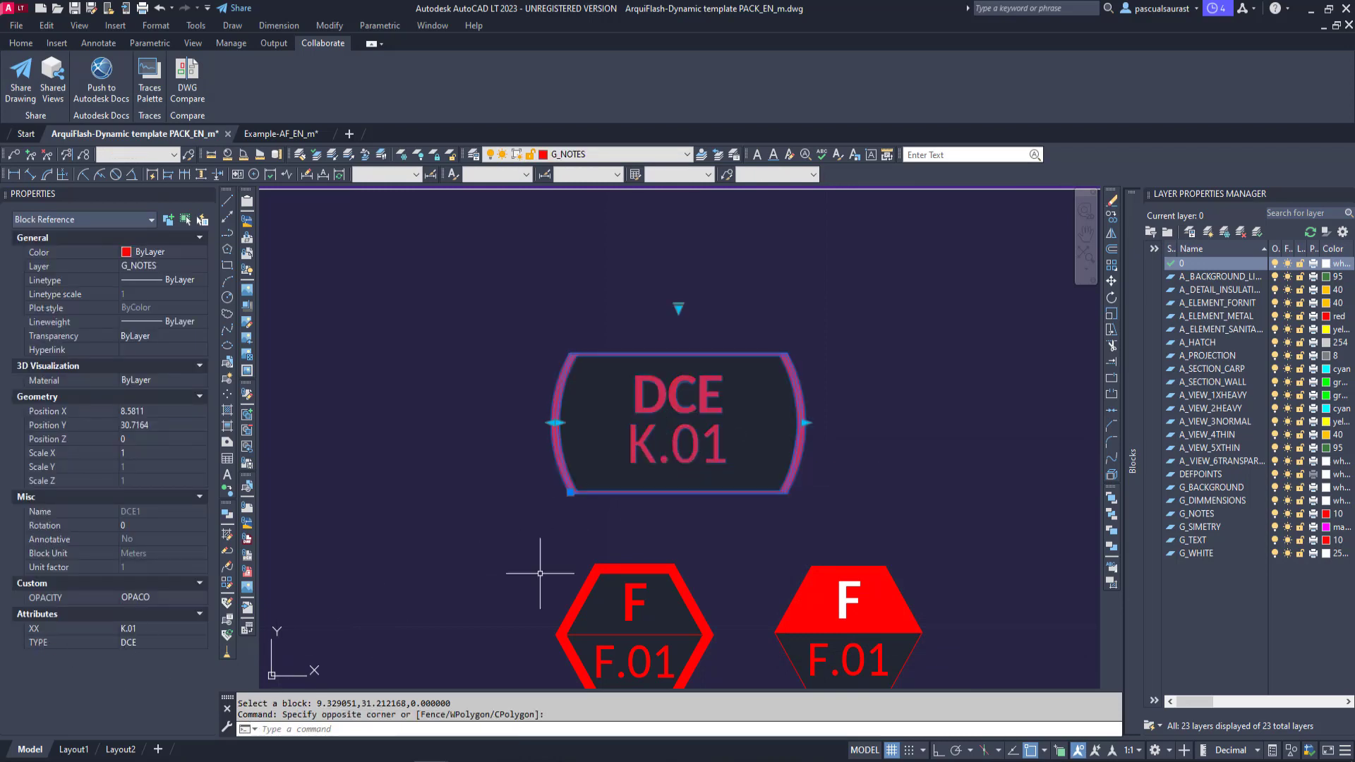
mouse_move(539, 573)
middle_down()
mouse_move(692, 459)
mouse_move(704, 369)
middle_up()
key(Escape)
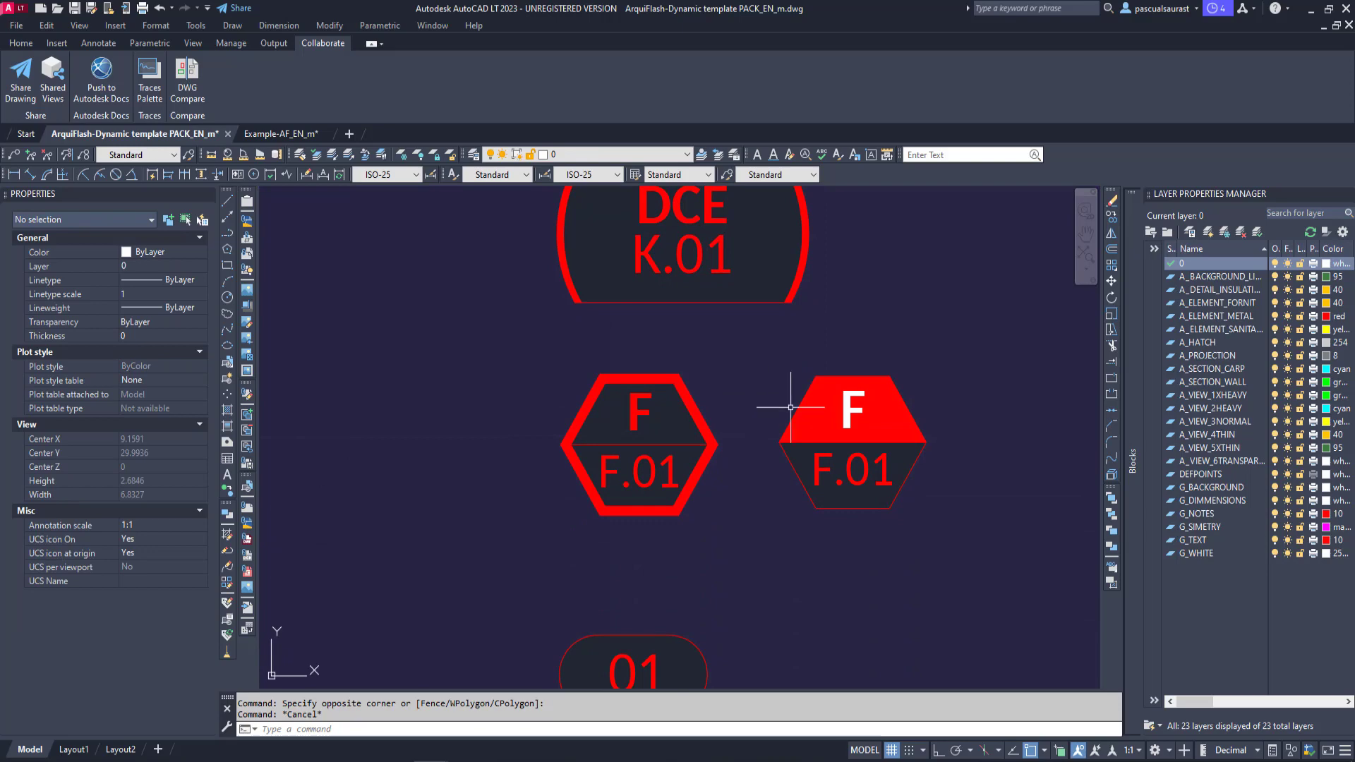
Undo the last copy and try extending the 01–03 numbering symbol's column downward, cancelling the stretch
mouse_move(705, 499)
middle_down()
mouse_move(759, 276)
mouse_move(756, 196)
middle_up()
key(ctrl+z)
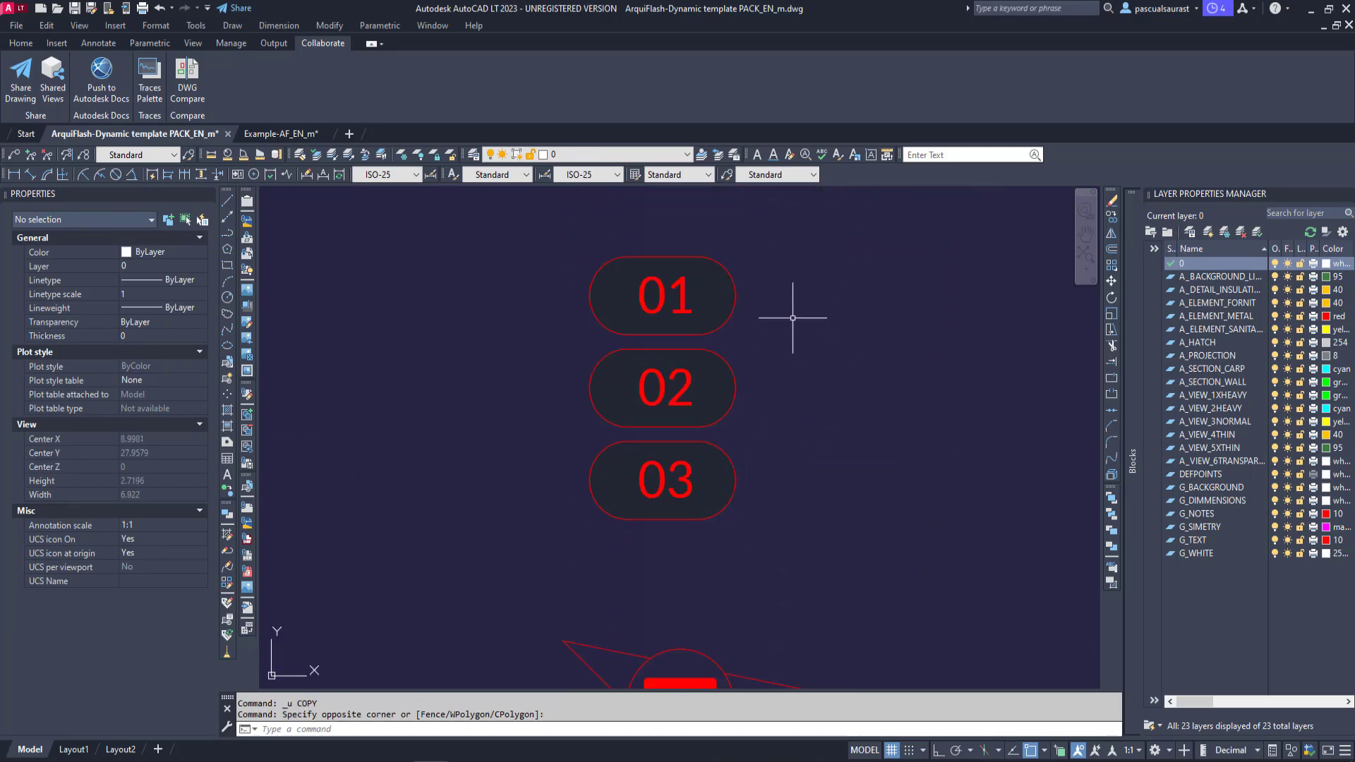
click(771, 357)
click(727, 383)
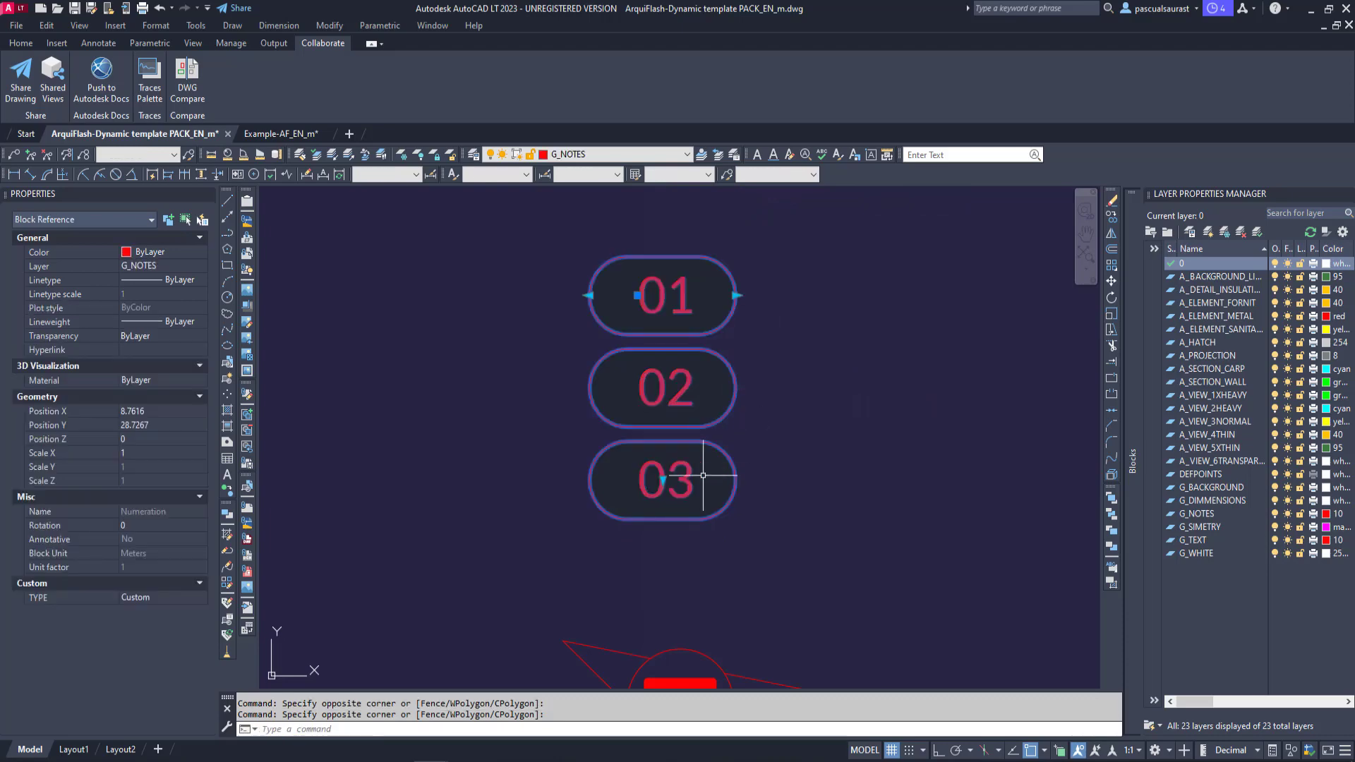
click(662, 480)
scroll(688, 524, down, 2)
middle_drag(693, 543, 740, 377)
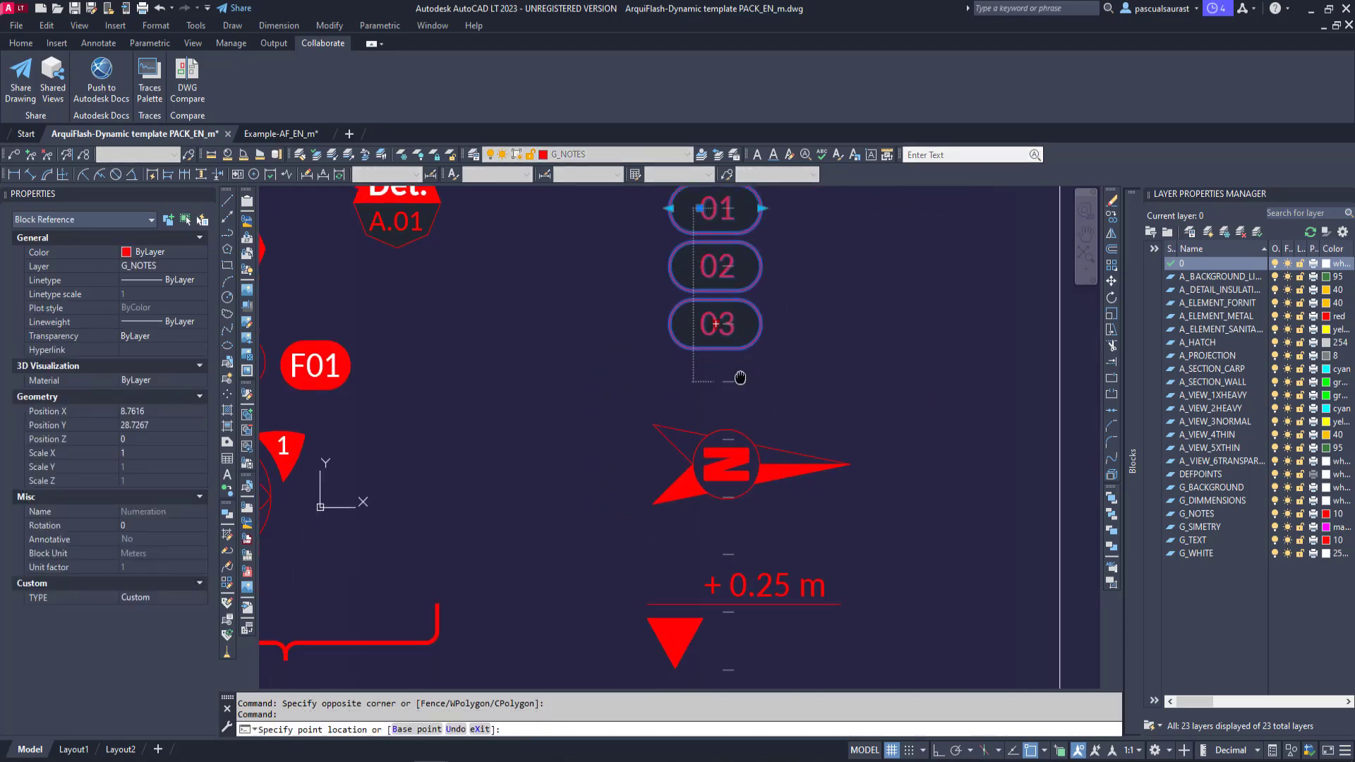
key(Escape)
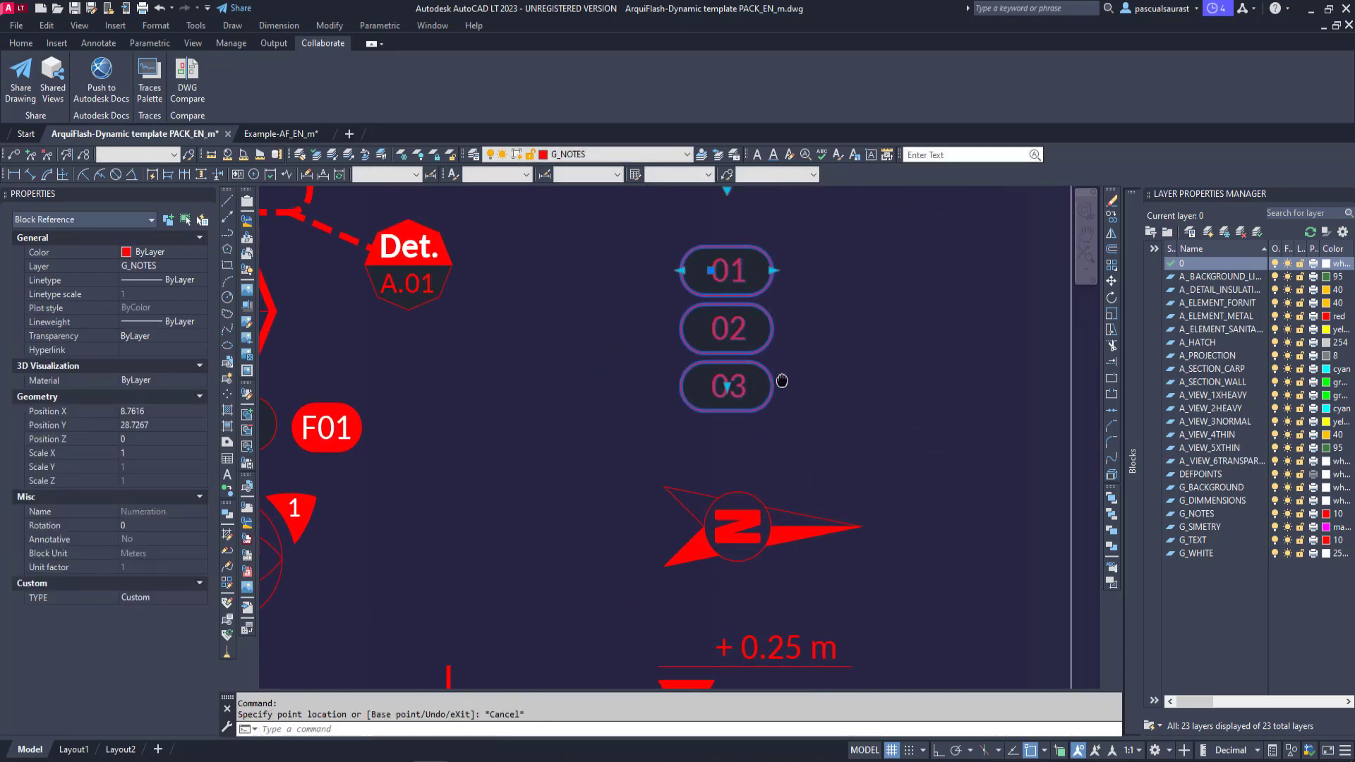
Copy the 01–03 numbering symbol into the empty area beside the Symbols band
scroll(800, 367, down, 2)
text(co)
key(Return)
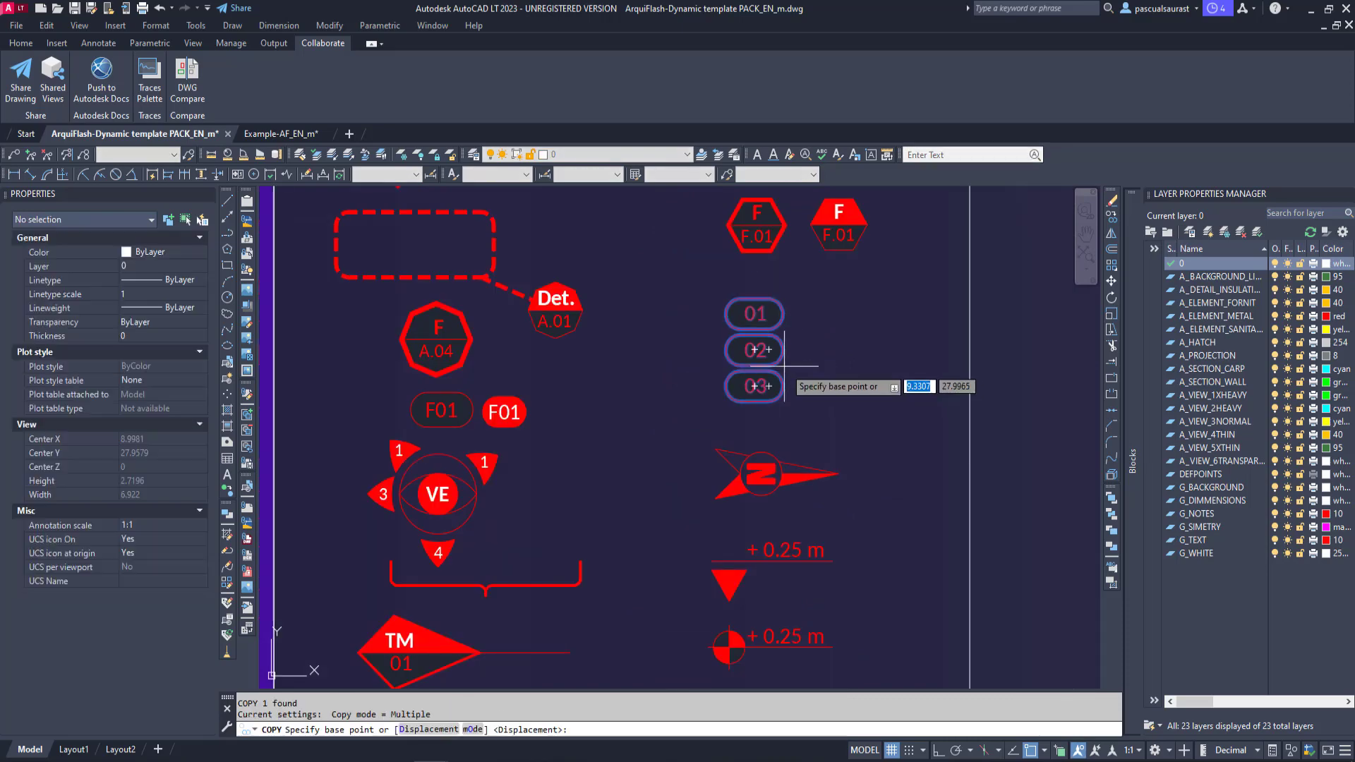
click(779, 361)
middle_drag(321, 401, 778, 355)
click(455, 366)
key(Return)
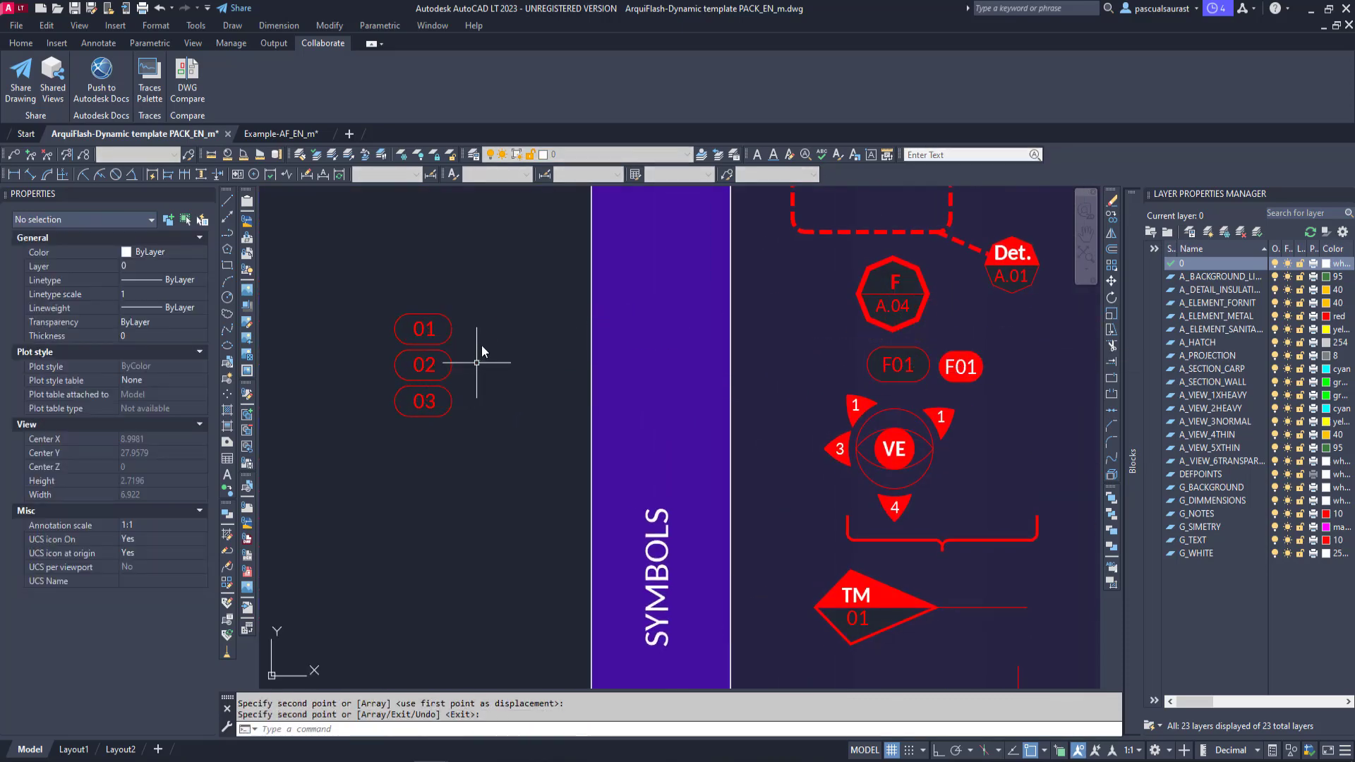
Try to extend the copied numbering symbol's column far downward to generate more numbered tags
click(484, 342)
click(429, 400)
click(428, 400)
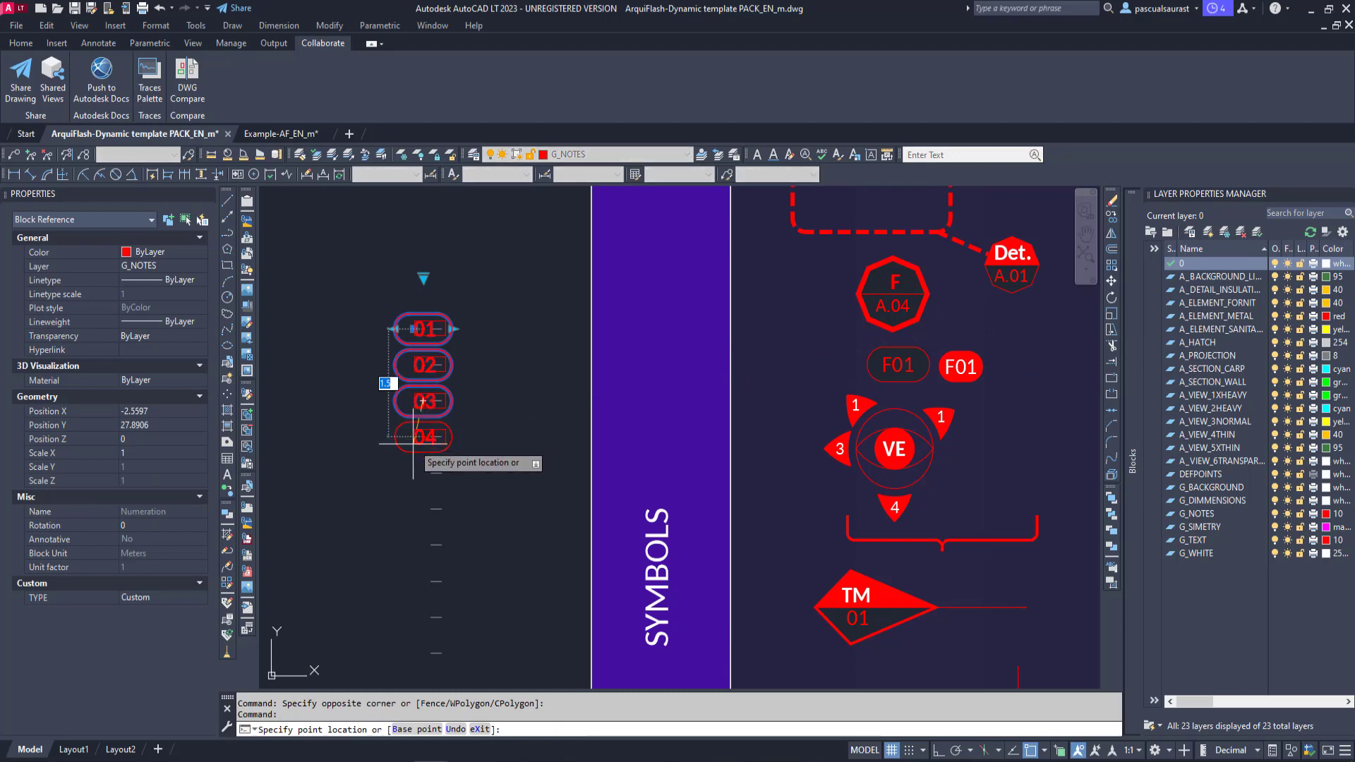
middle_drag(416, 441, 547, 264)
scroll(499, 543, down, 3)
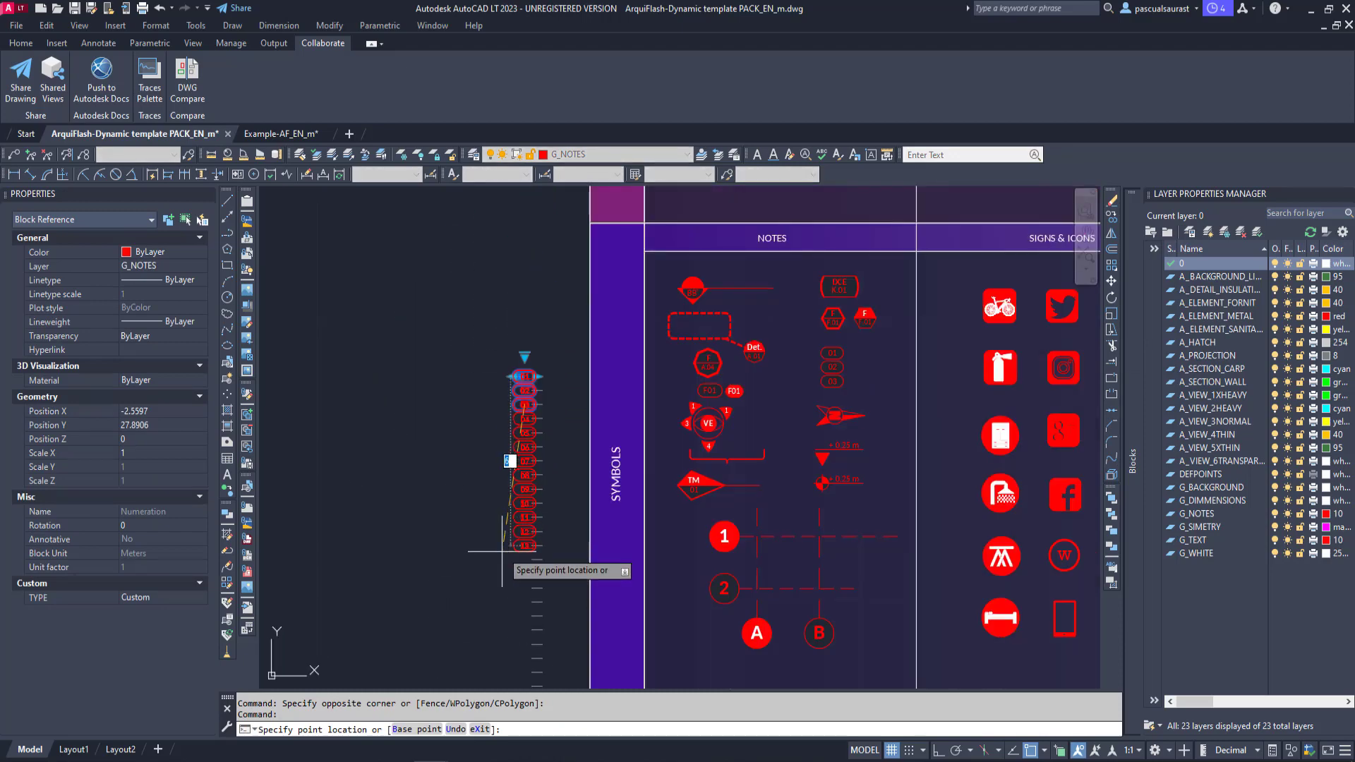
middle_drag(499, 545, 567, 392)
scroll(567, 393, down, 2)
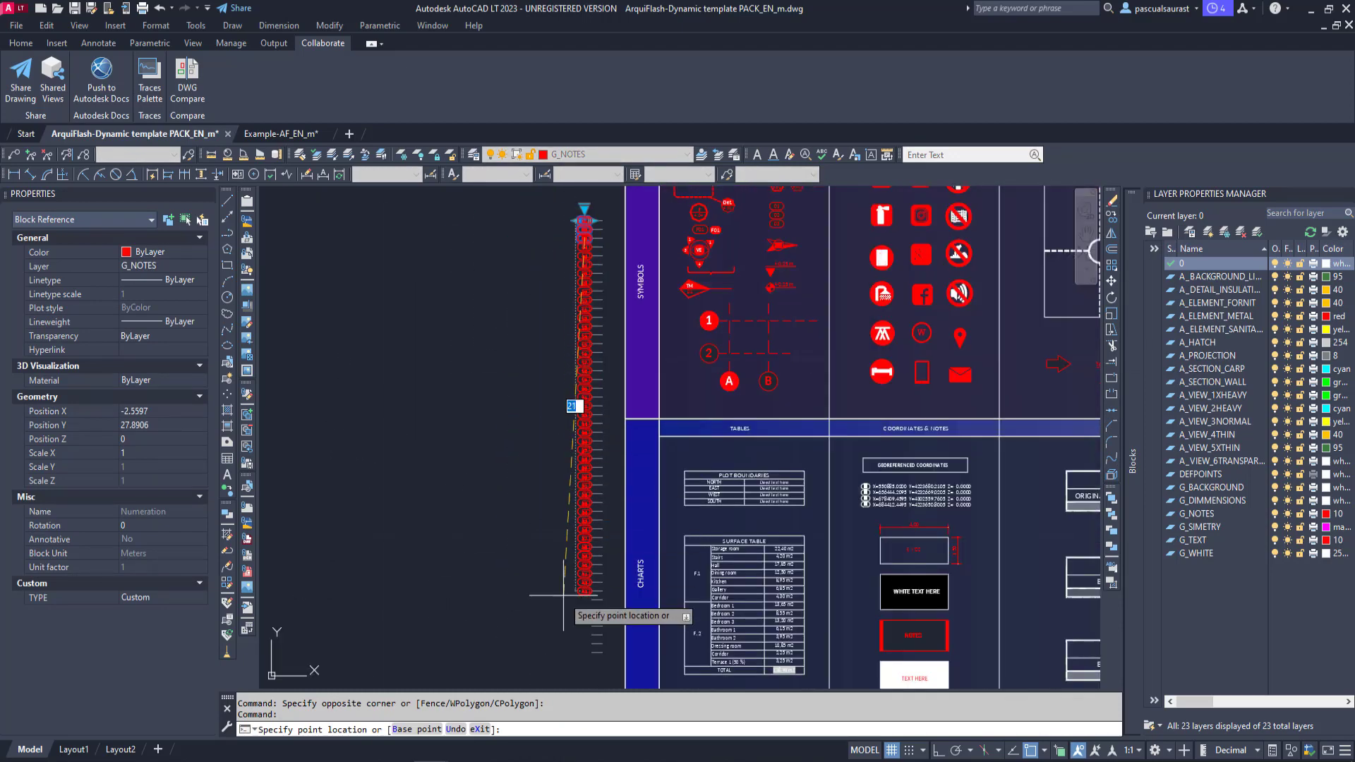
key(Escape)
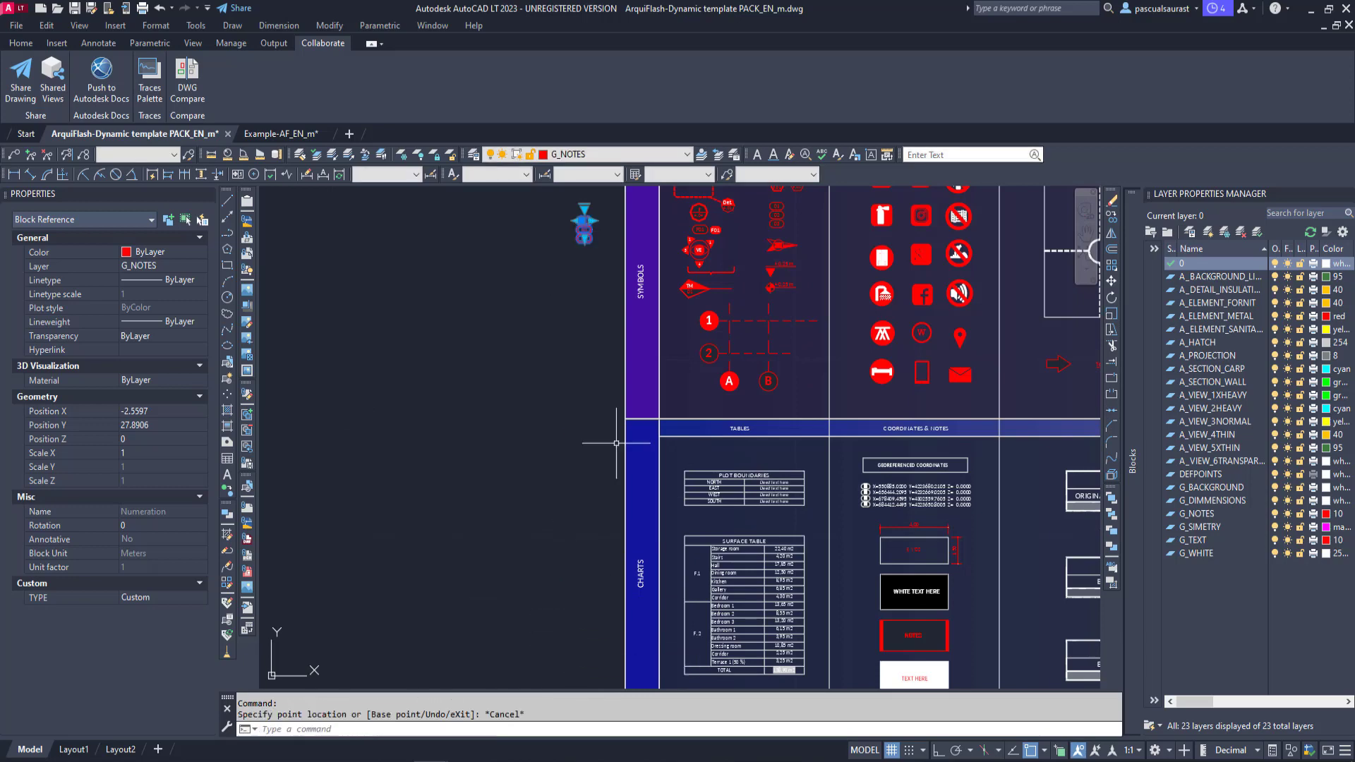
Delete the copied numbering symbol outside the template
key(Escape)
click(585, 231)
key(Delete)
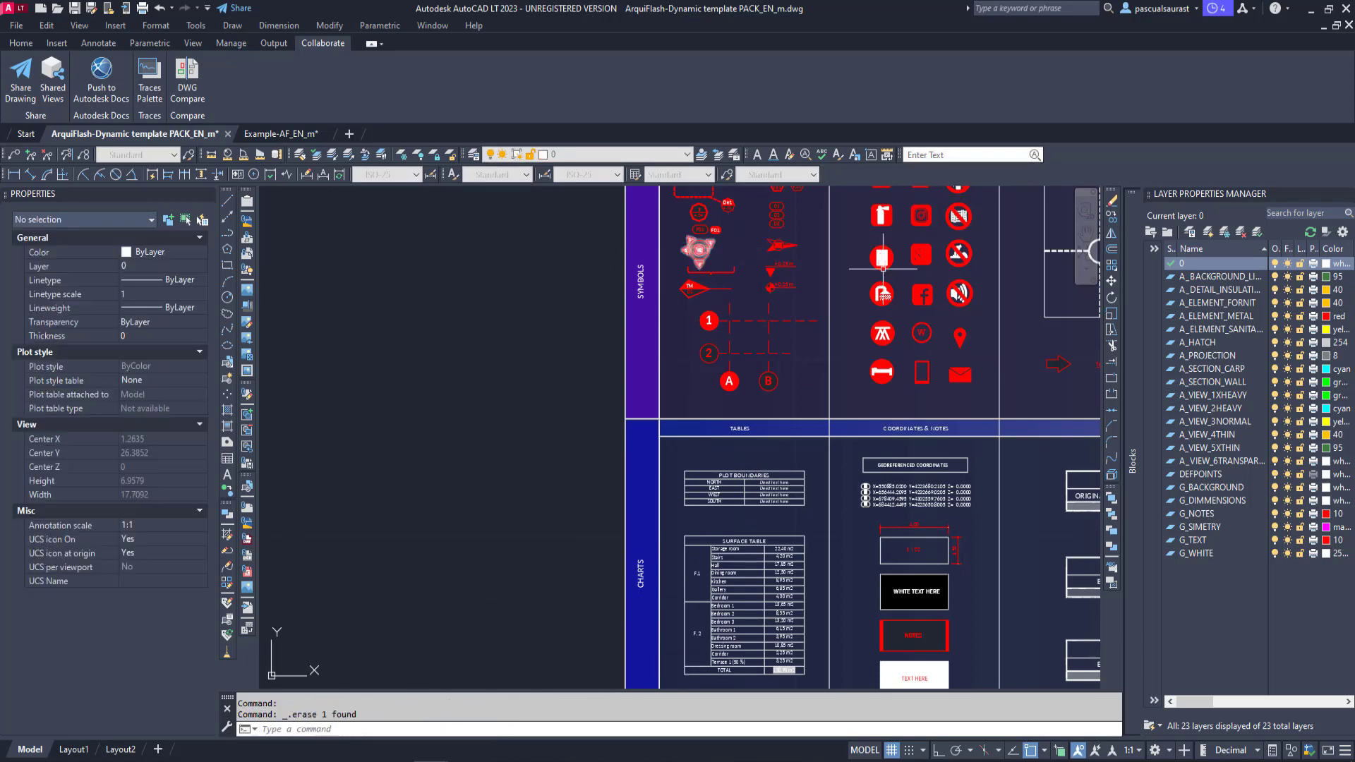
Rotate the north arrow symbol in the Notes section to an angle of about 299° and shrink it slightly
scroll(731, 309, up, 8)
click(748, 312)
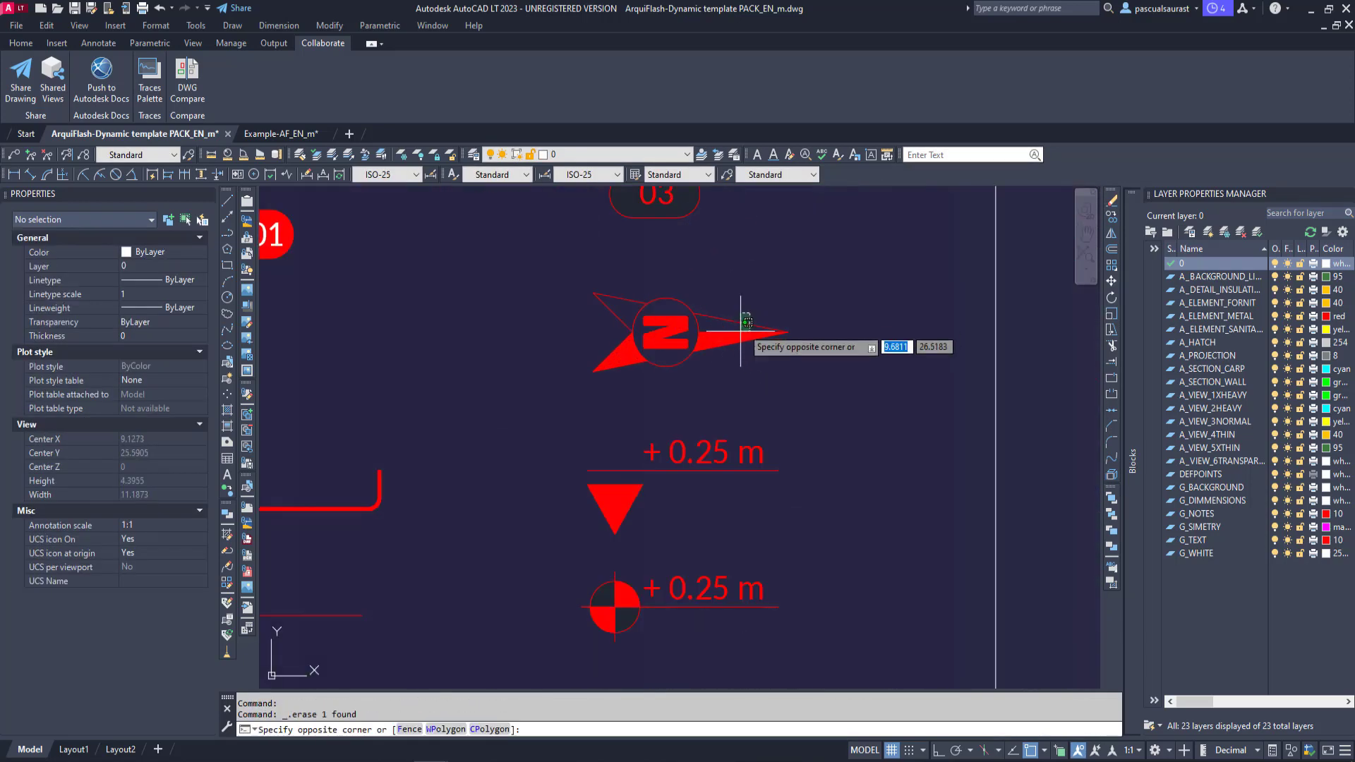
click(784, 345)
click(831, 332)
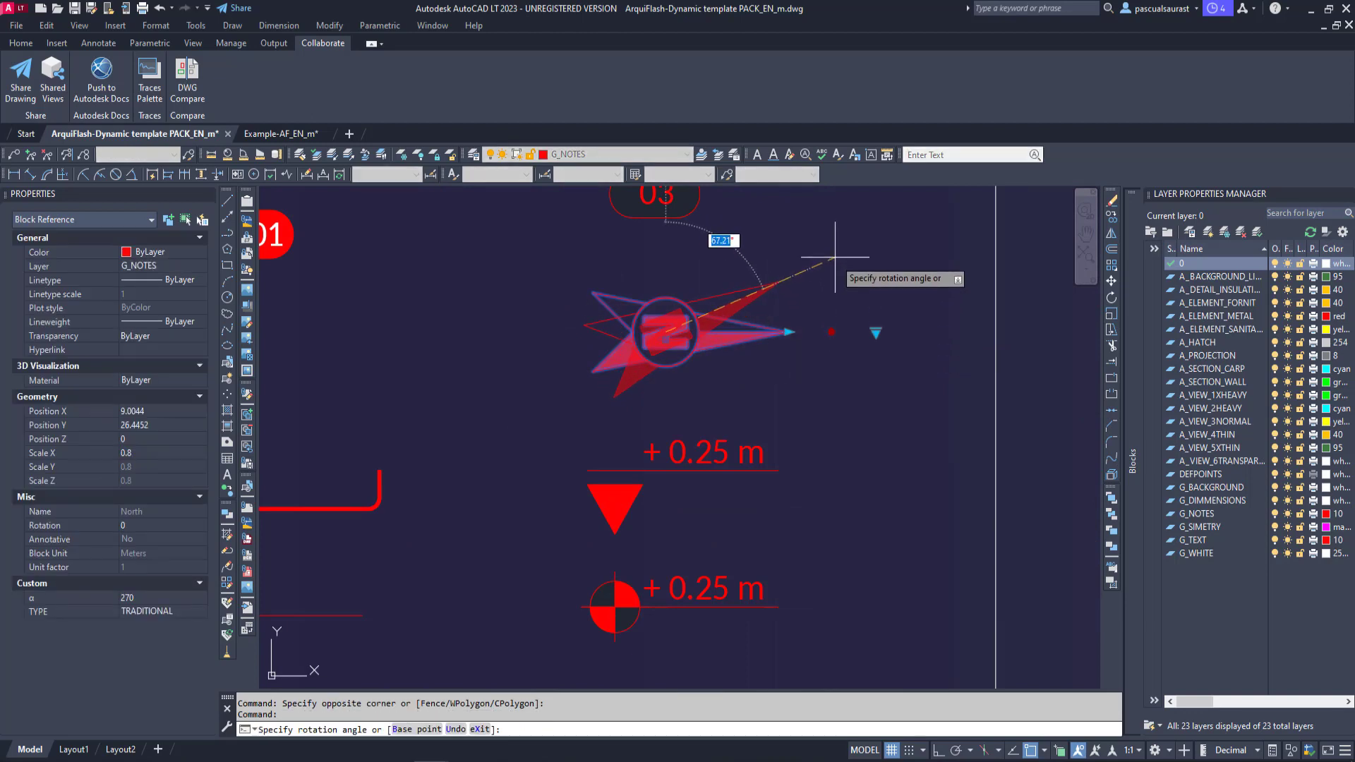
click(773, 270)
click(772, 271)
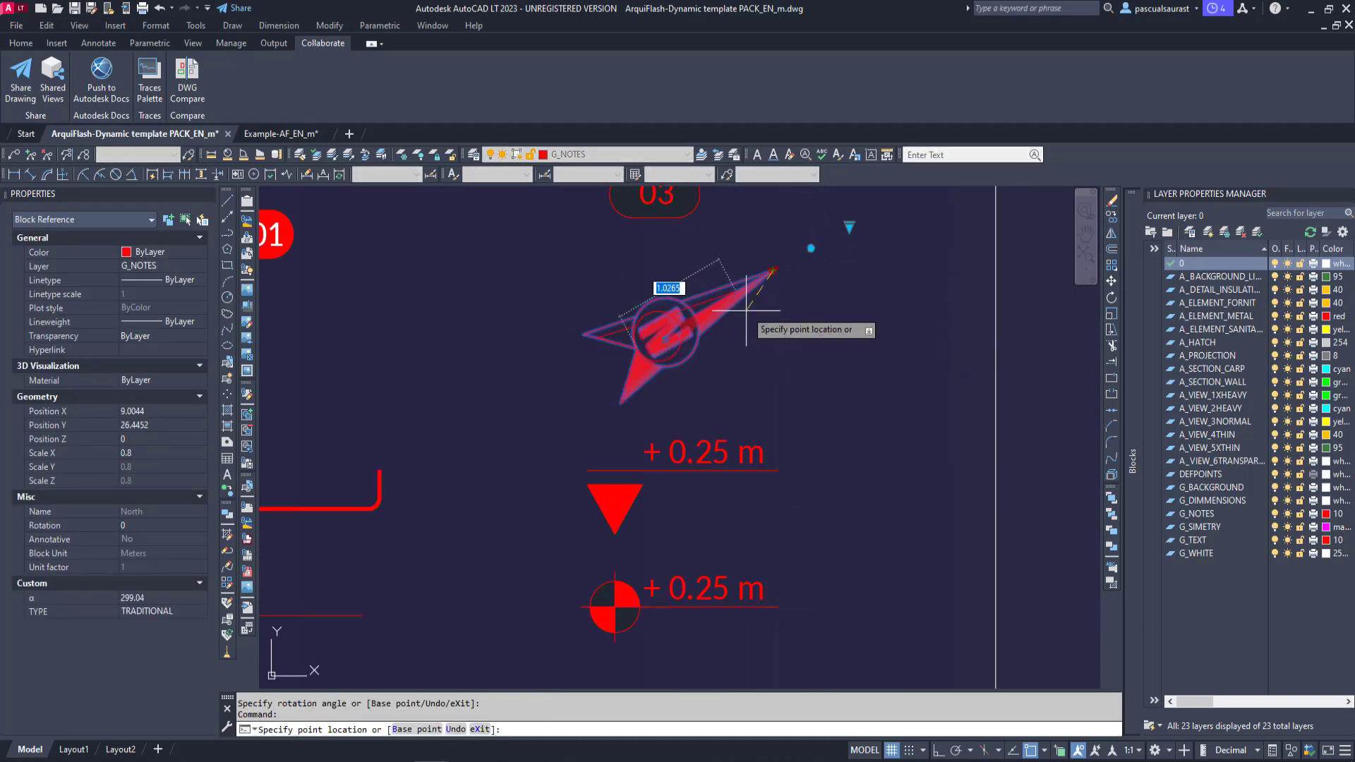
Switch the north arrow symbol's type to MINIMALIST
click(813, 249)
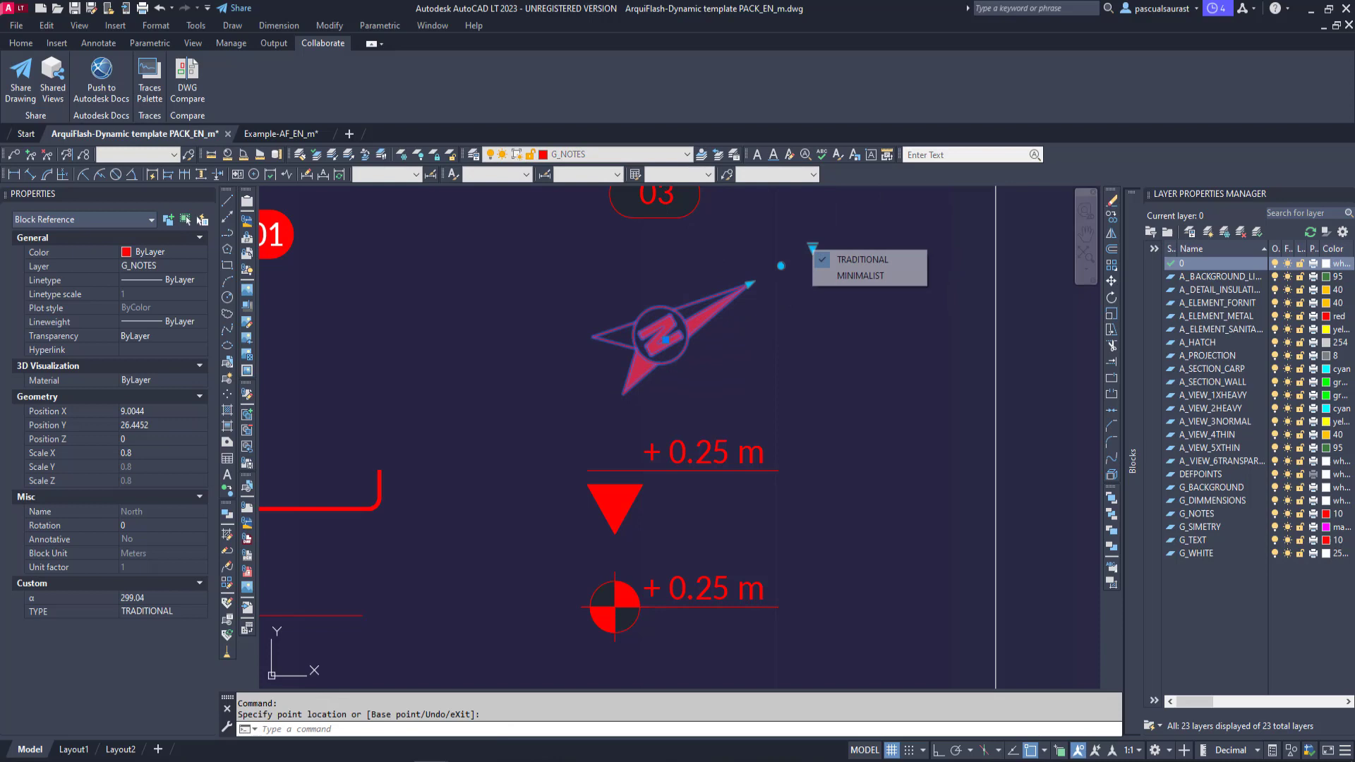
click(857, 277)
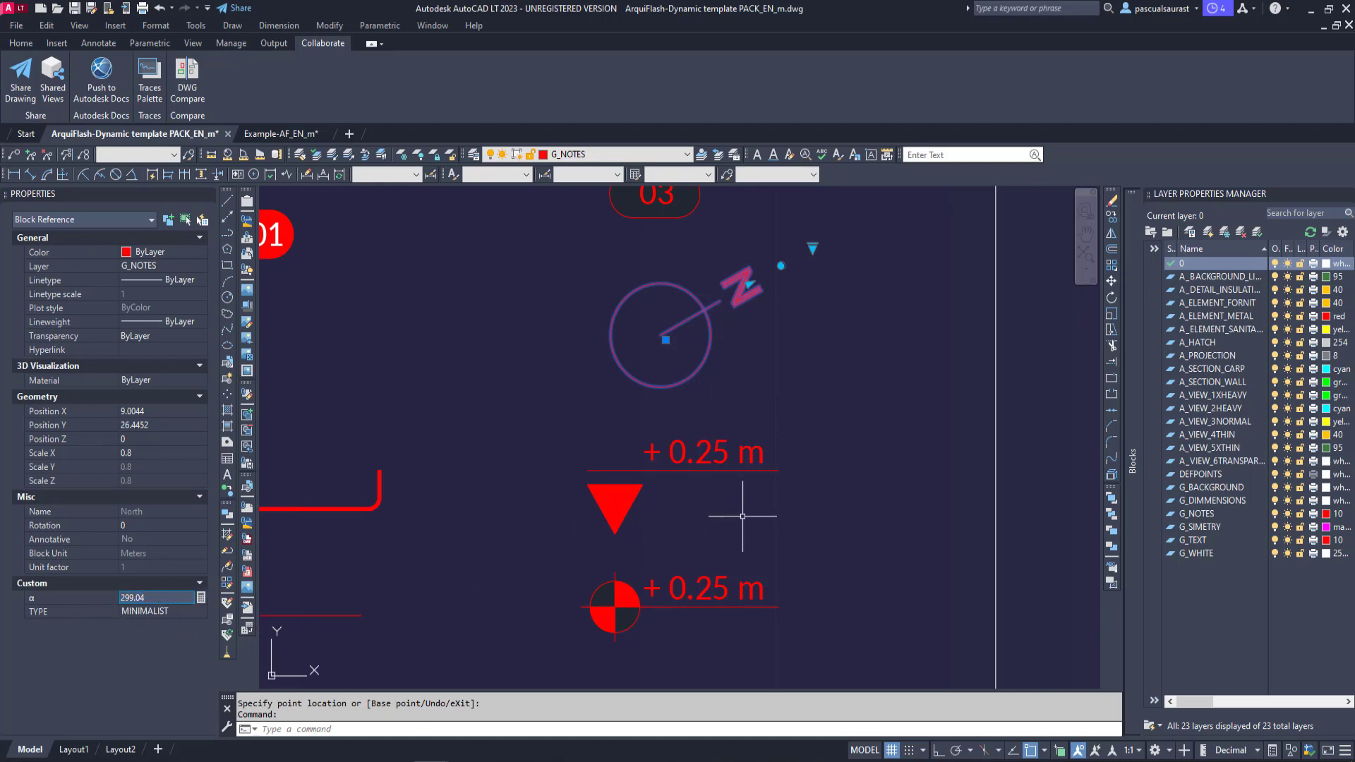
key(Escape)
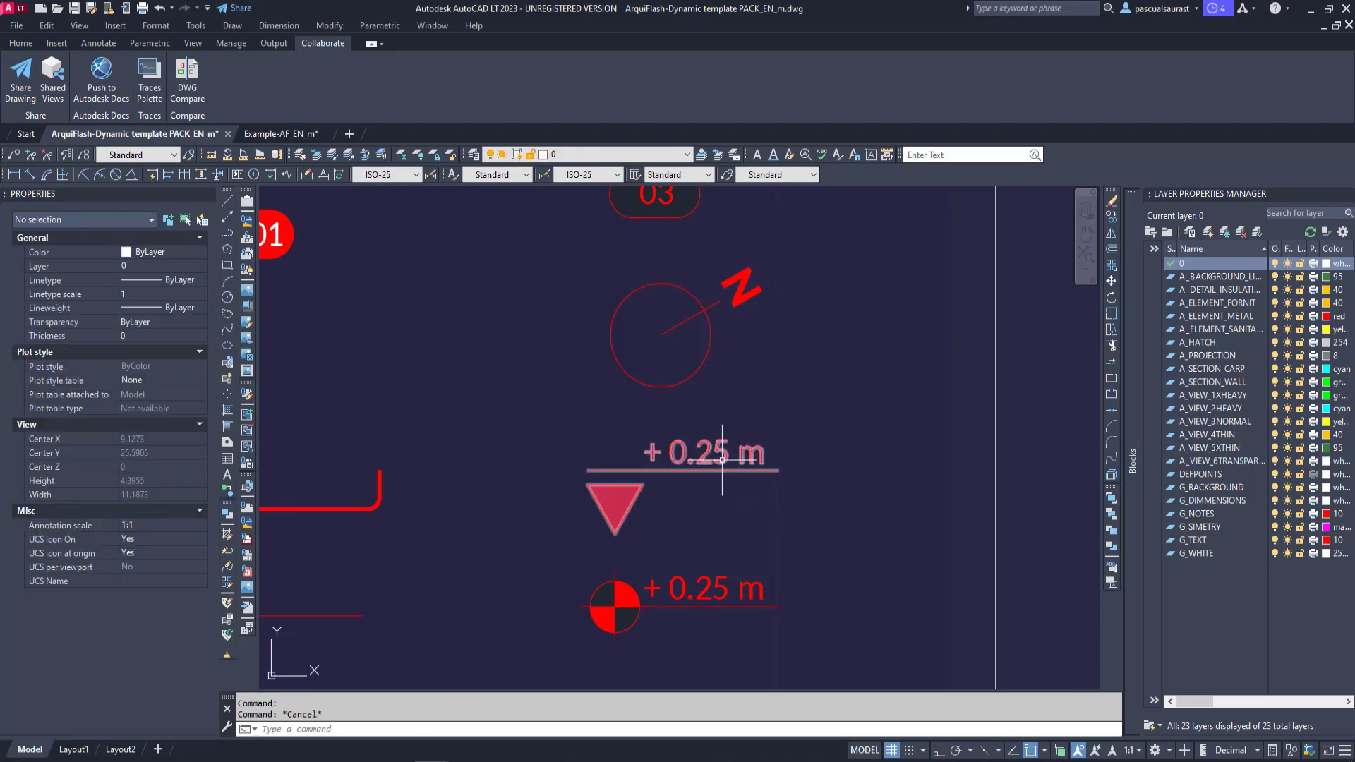
Examine the upper level symbol's LV attribute in the attribute editor without editing it
scroll(722, 460, up, 3)
double_click(802, 349)
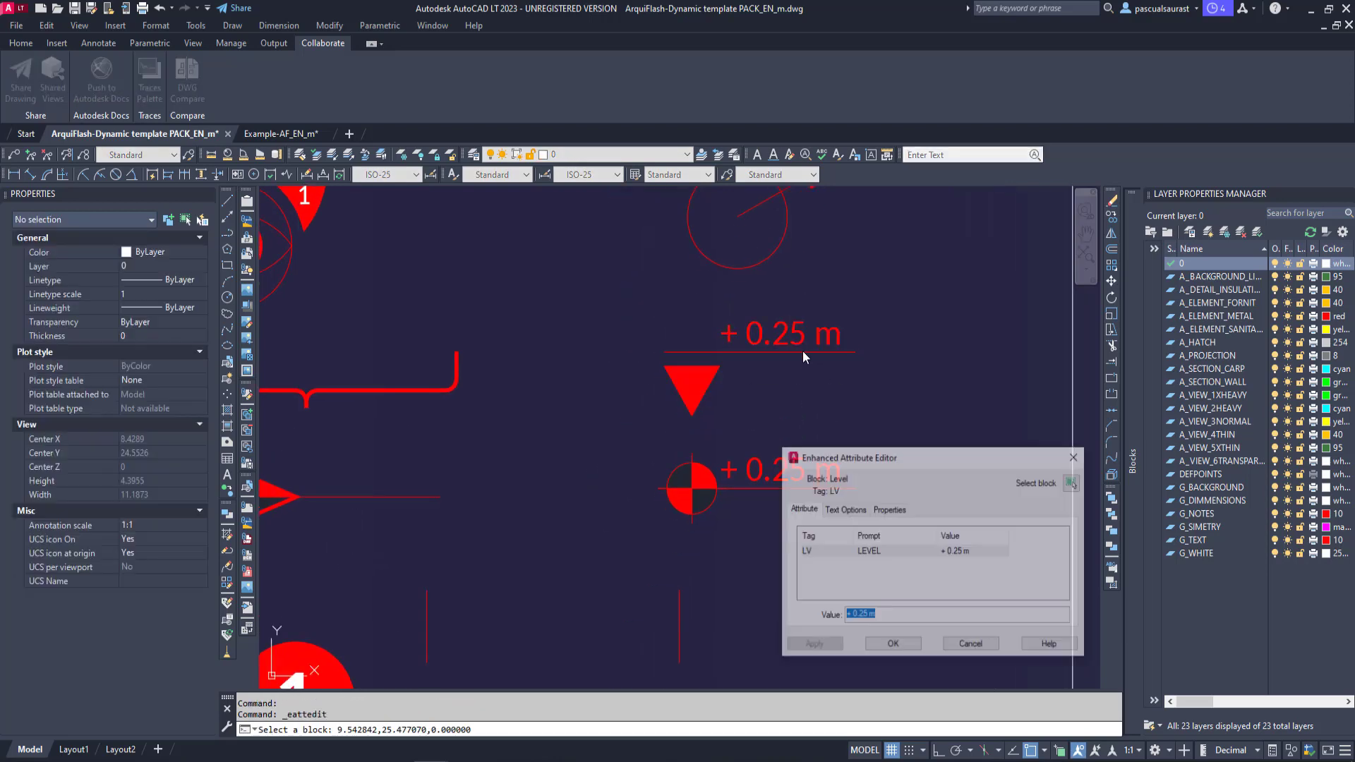
click(870, 553)
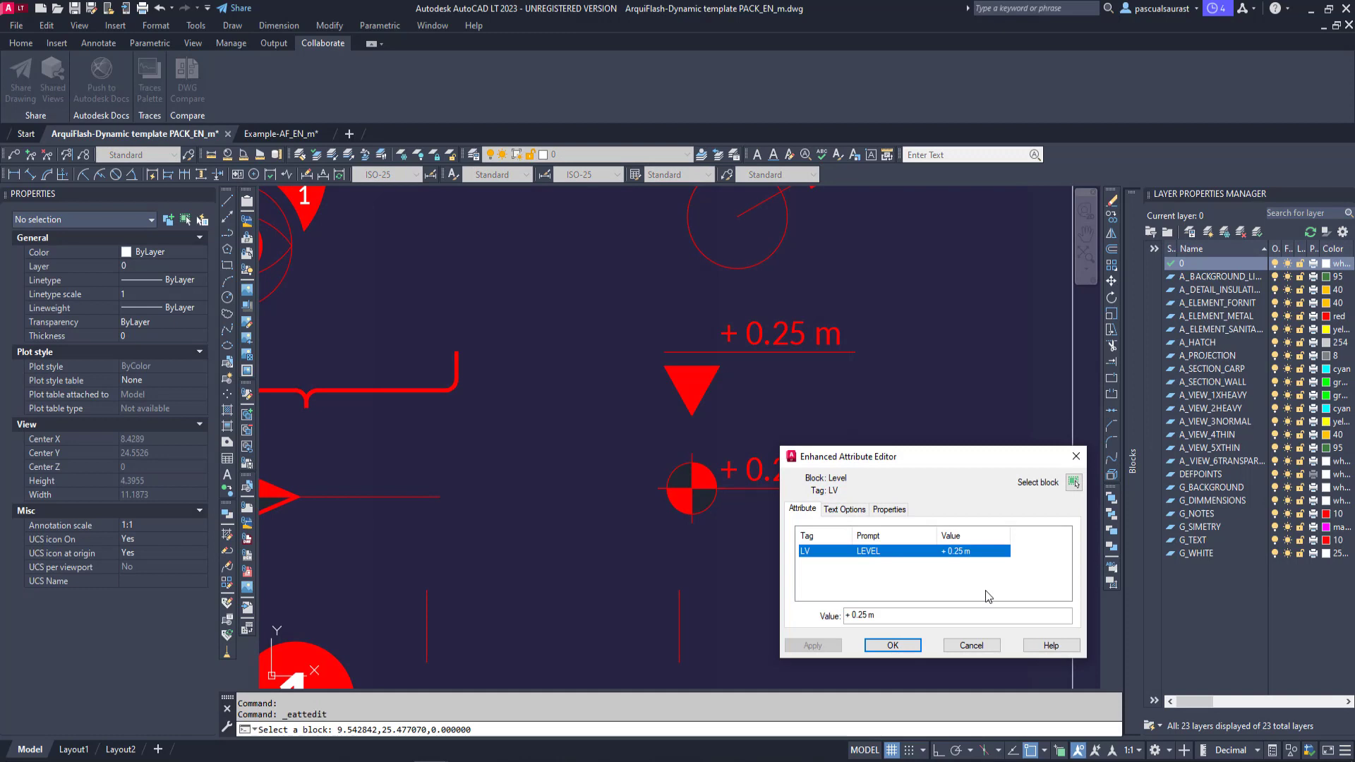
click(971, 646)
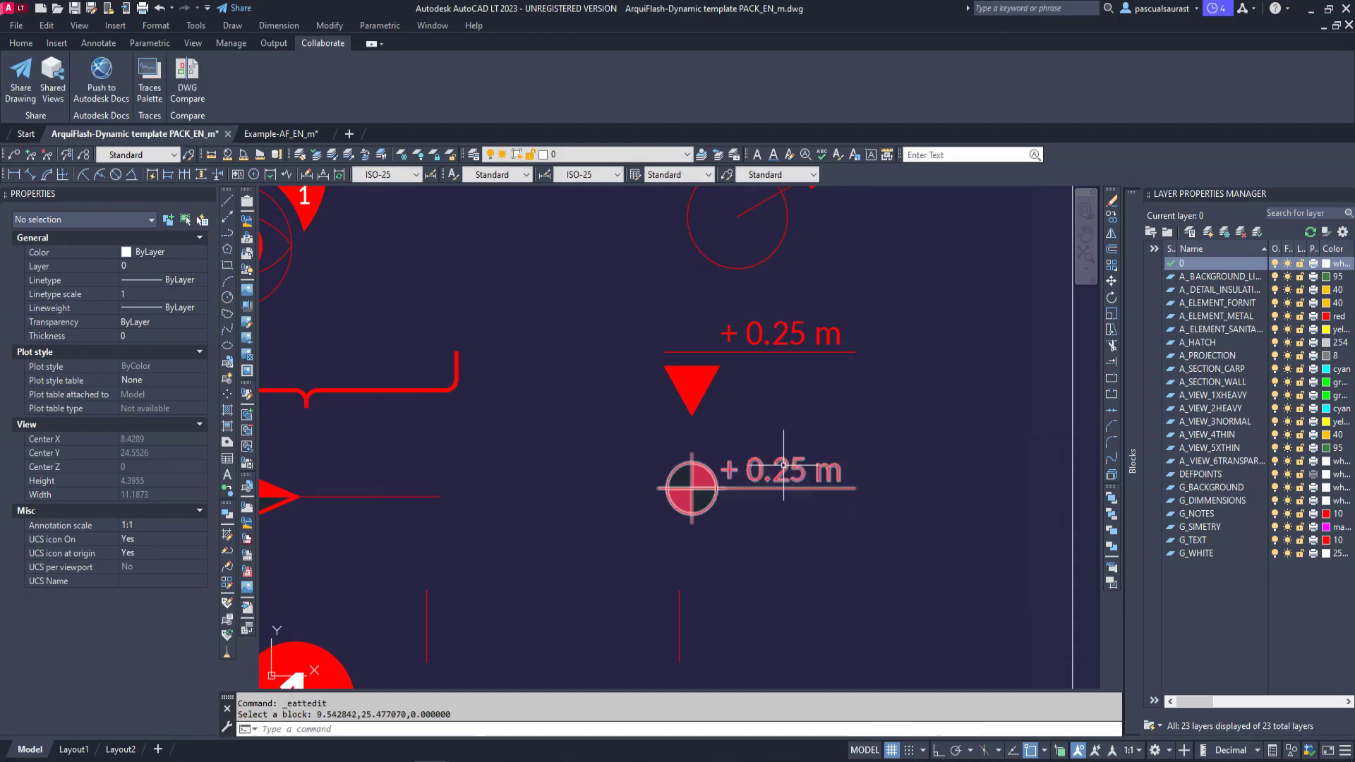
Switch the upper level symbol with the triangle marker to TYPE 2
scroll(769, 367, up, 3)
click(756, 327)
click(649, 407)
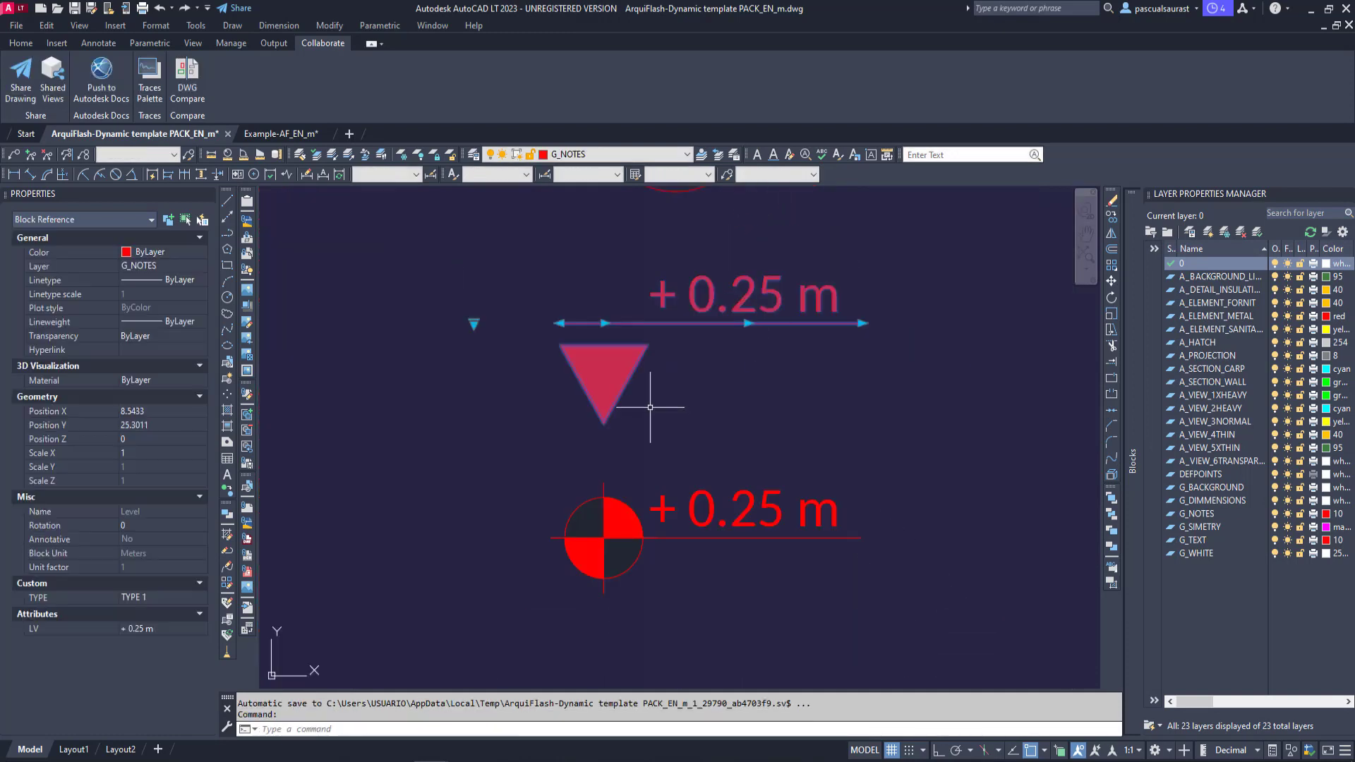
click(473, 322)
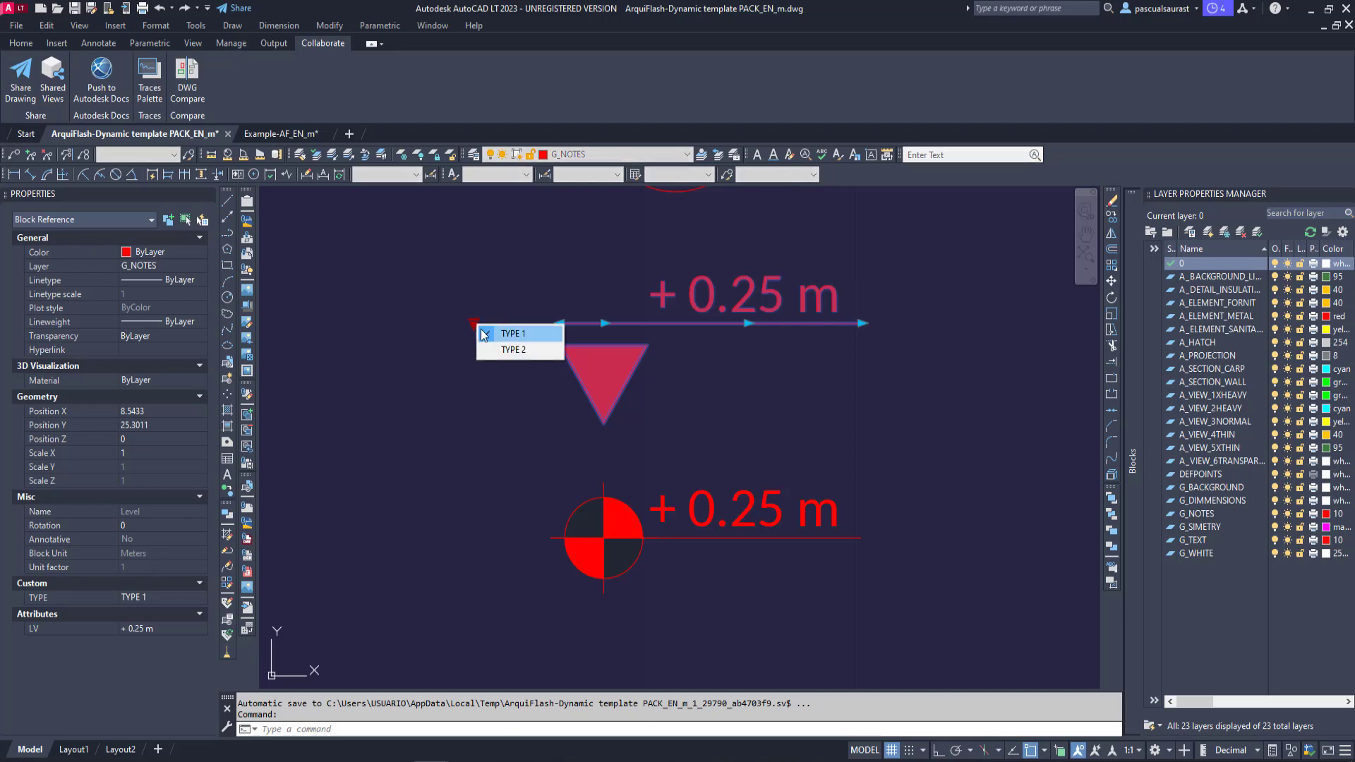
click(501, 349)
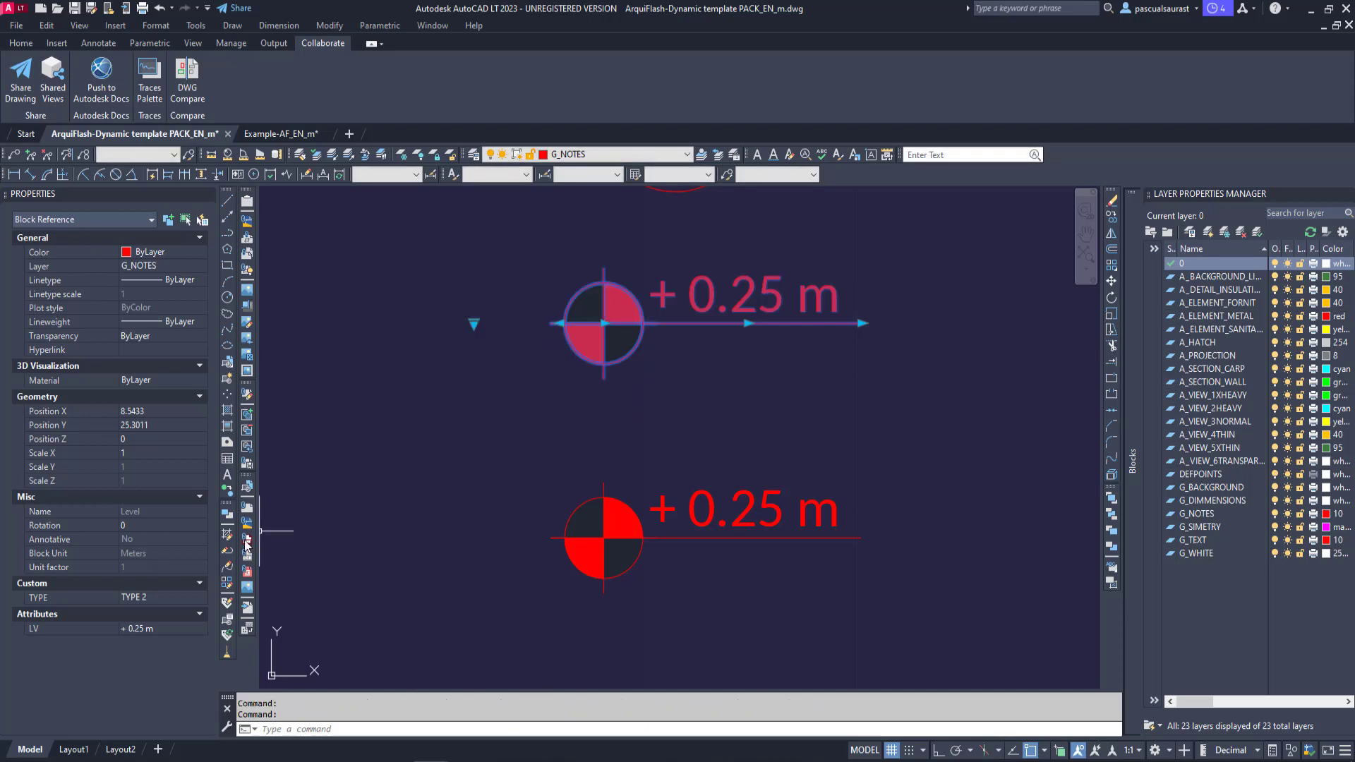
Set the upper level symbol's type back to TYPE 1
click(150, 596)
click(149, 596)
click(147, 609)
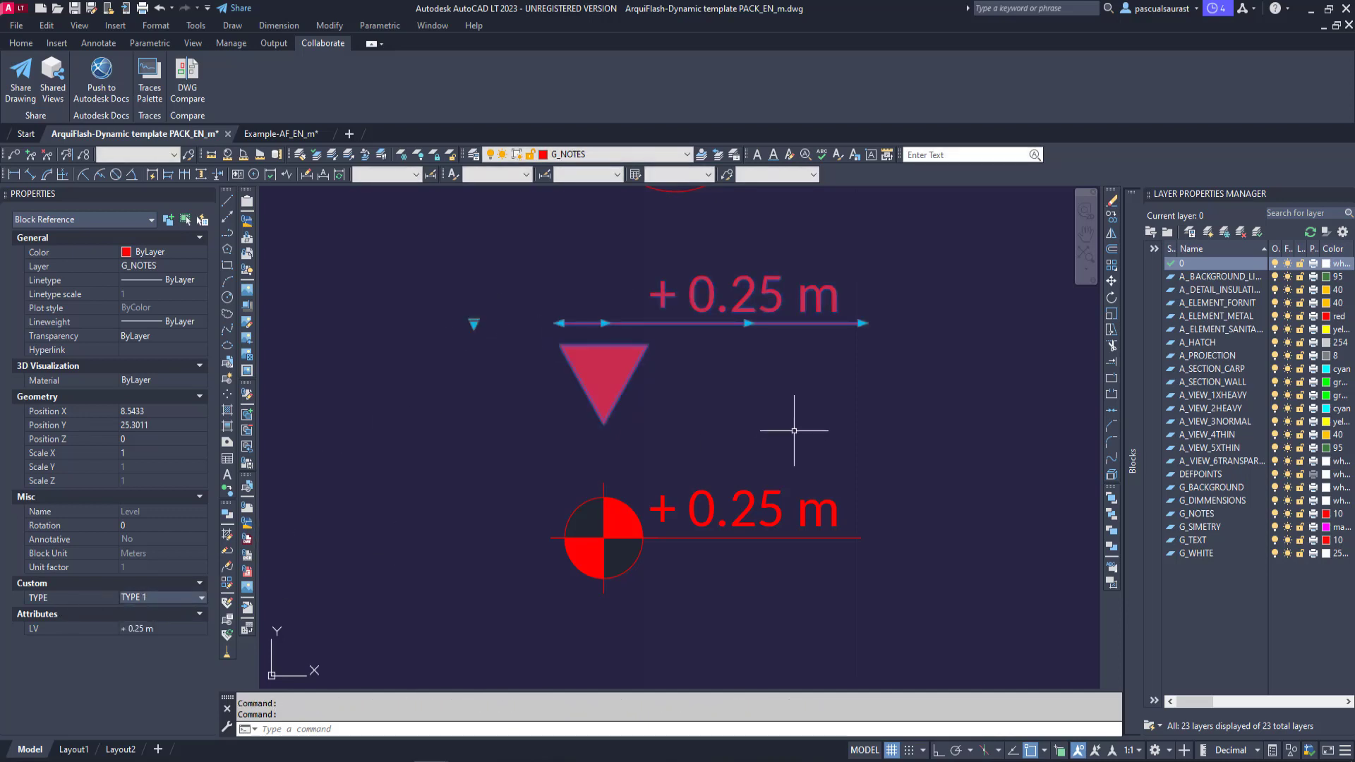
key(Escape)
Look over the symbols in the Notes, Signs & Icons and Selector sections
scroll(776, 434, down, 5)
mouse_move(726, 454)
middle_down()
mouse_move(736, 420)
mouse_move(686, 574)
middle_up()
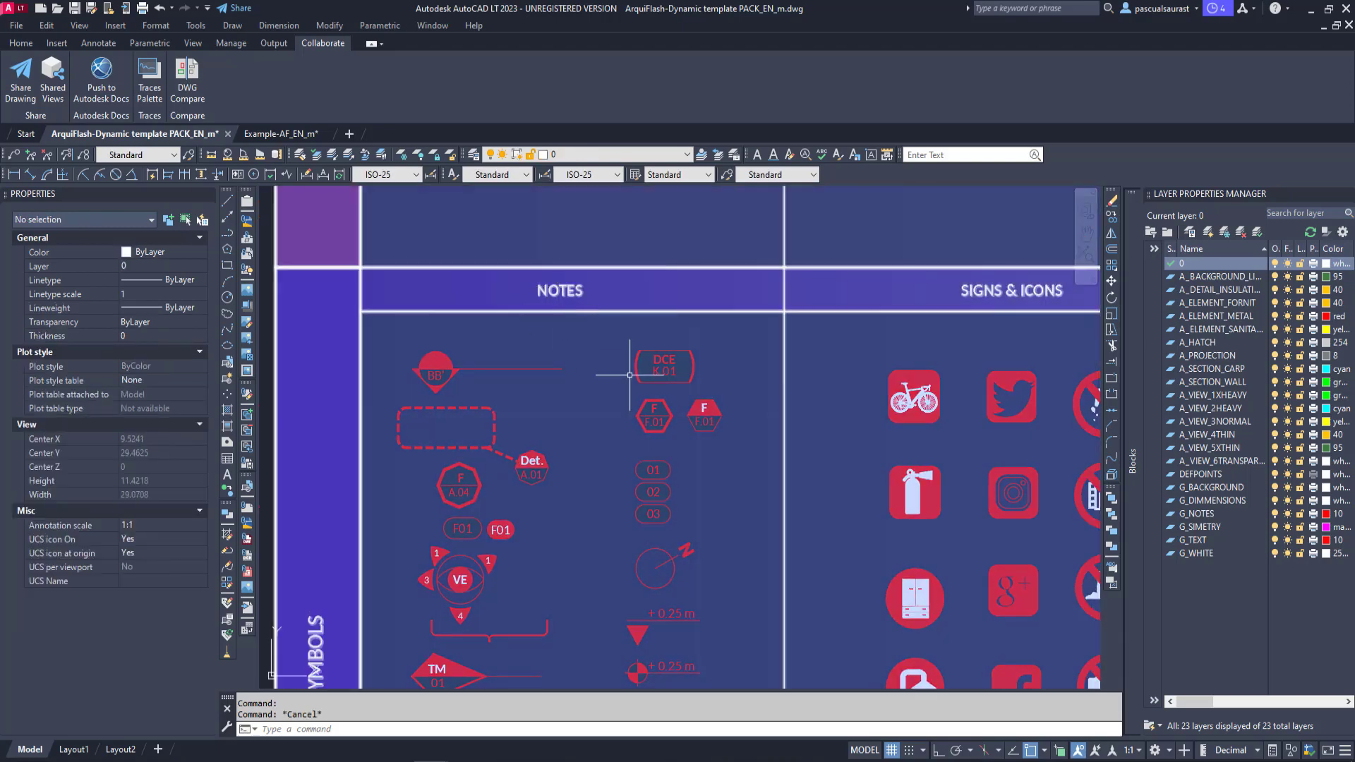
middle_drag(463, 577, 541, 468)
middle_drag(833, 392, 662, 398)
middle_drag(814, 314, 794, 254)
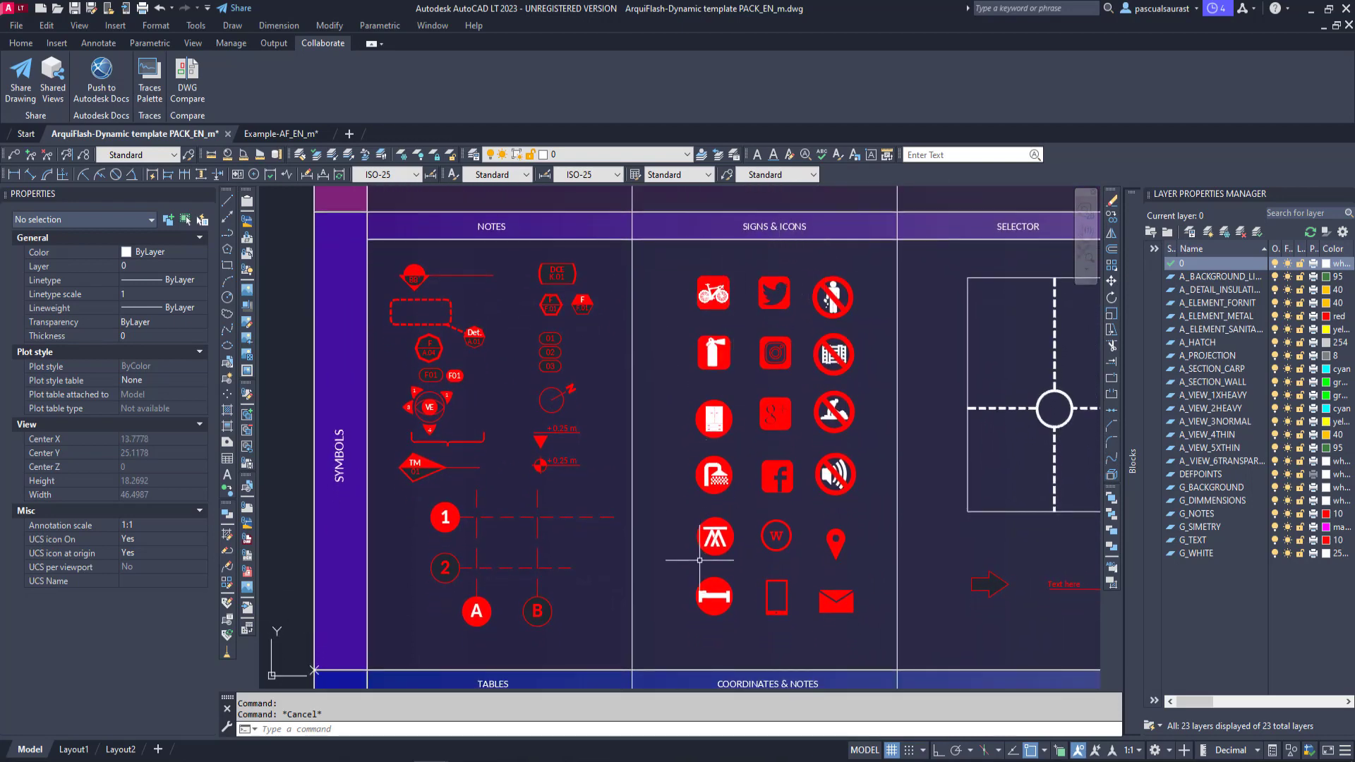
mouse_move(852, 370)
middle_down()
mouse_move(803, 350)
mouse_move(663, 466)
mouse_move(570, 502)
middle_up()
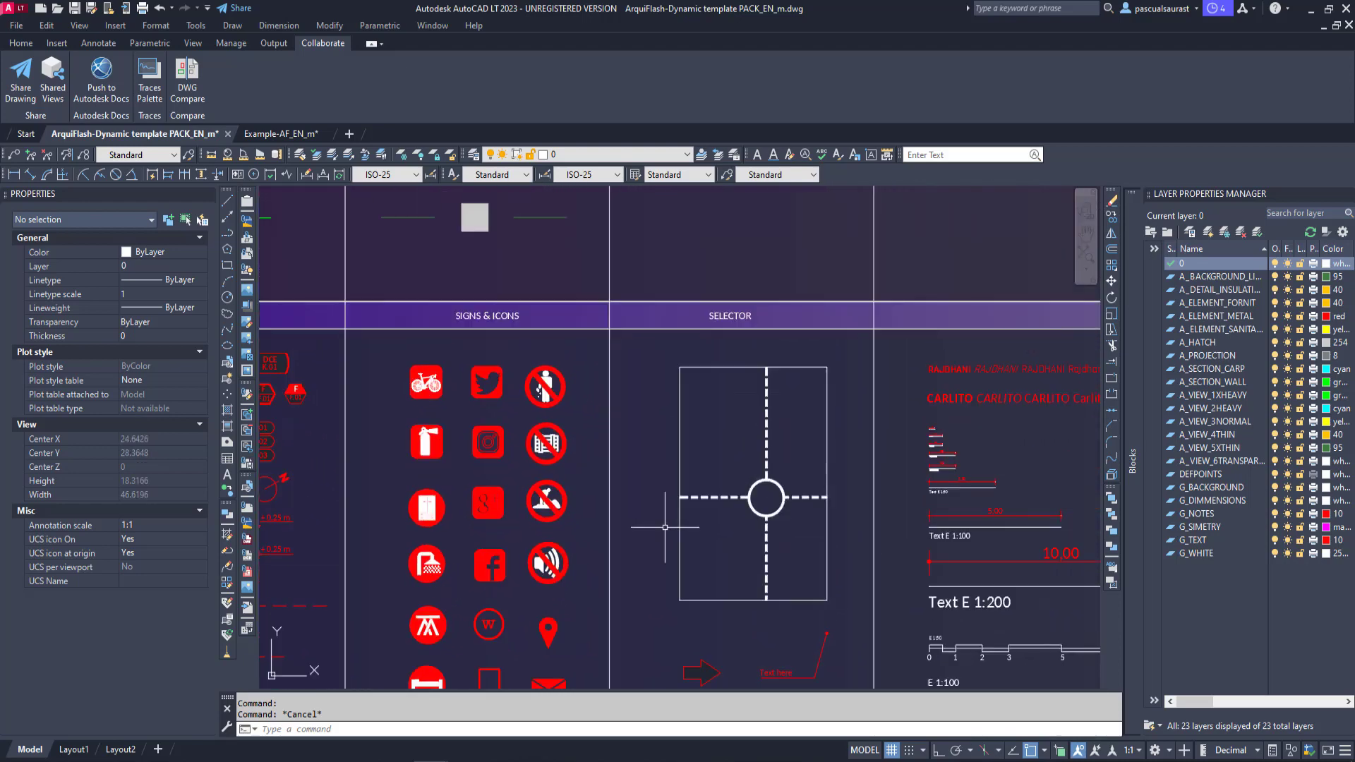
scroll(663, 529, up, 4)
scroll(663, 529, down, 4)
scroll(692, 518, up, 2)
middle_drag(726, 526, 737, 426)
scroll(741, 424, down, 2)
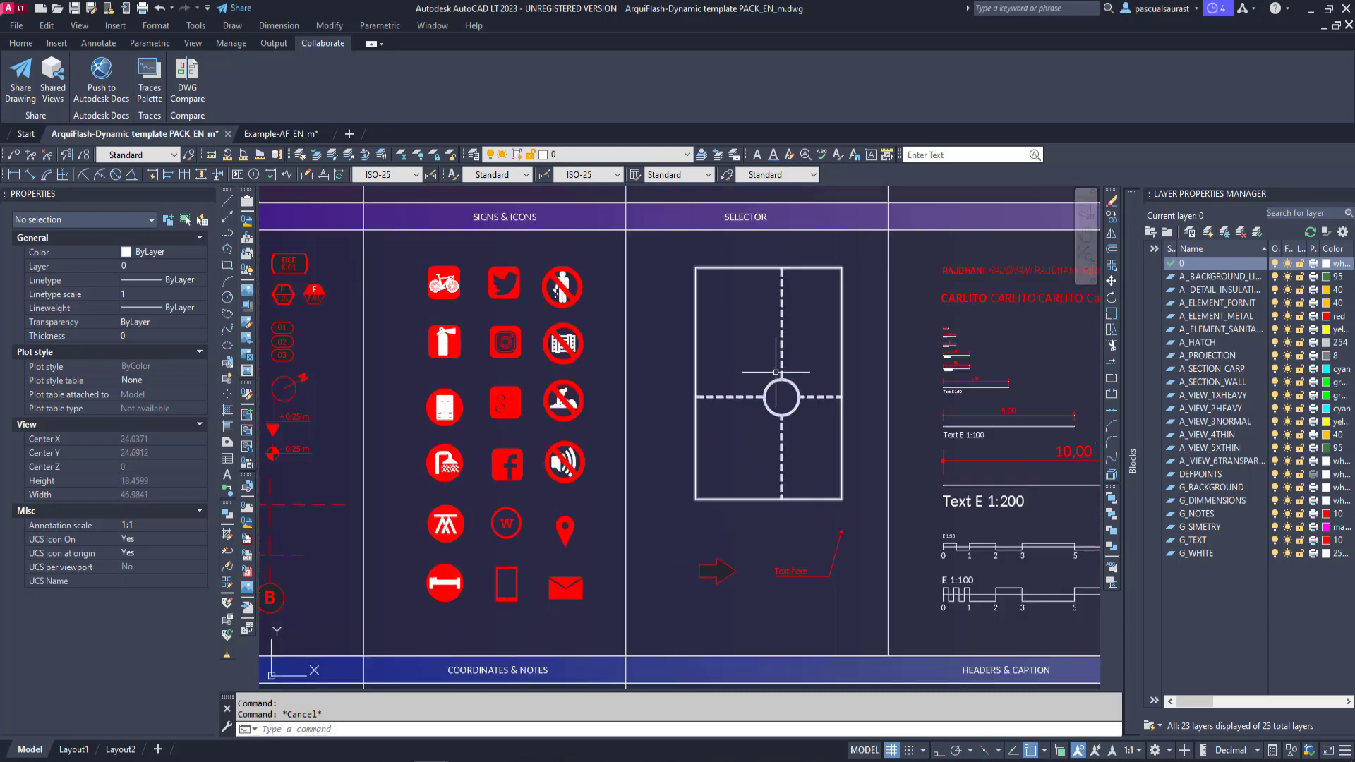
Resize the Selector section's location signal frame to about 7.75 high and 6.59 wide
scroll(783, 339, up, 3)
scroll(792, 327, down, 1)
click(794, 330)
click(775, 340)
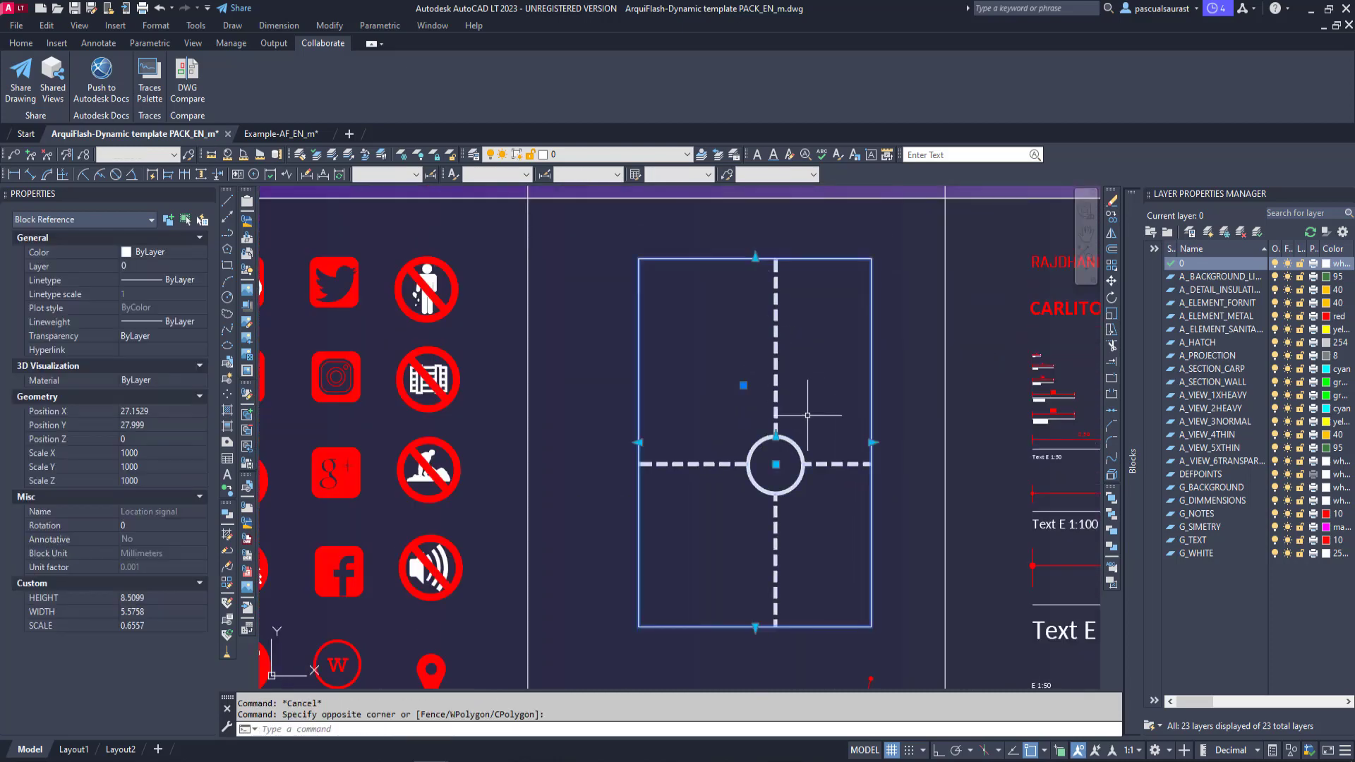
click(780, 457)
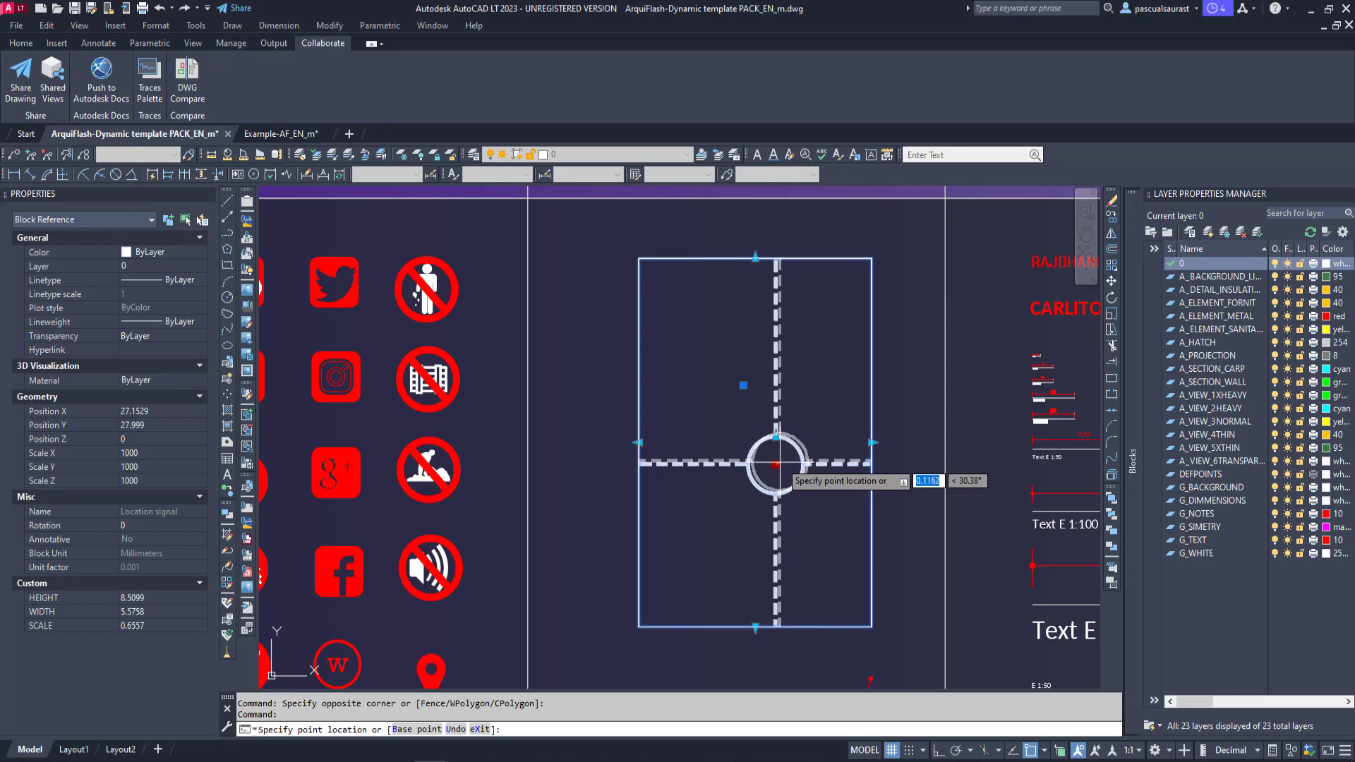
key(Escape)
click(755, 258)
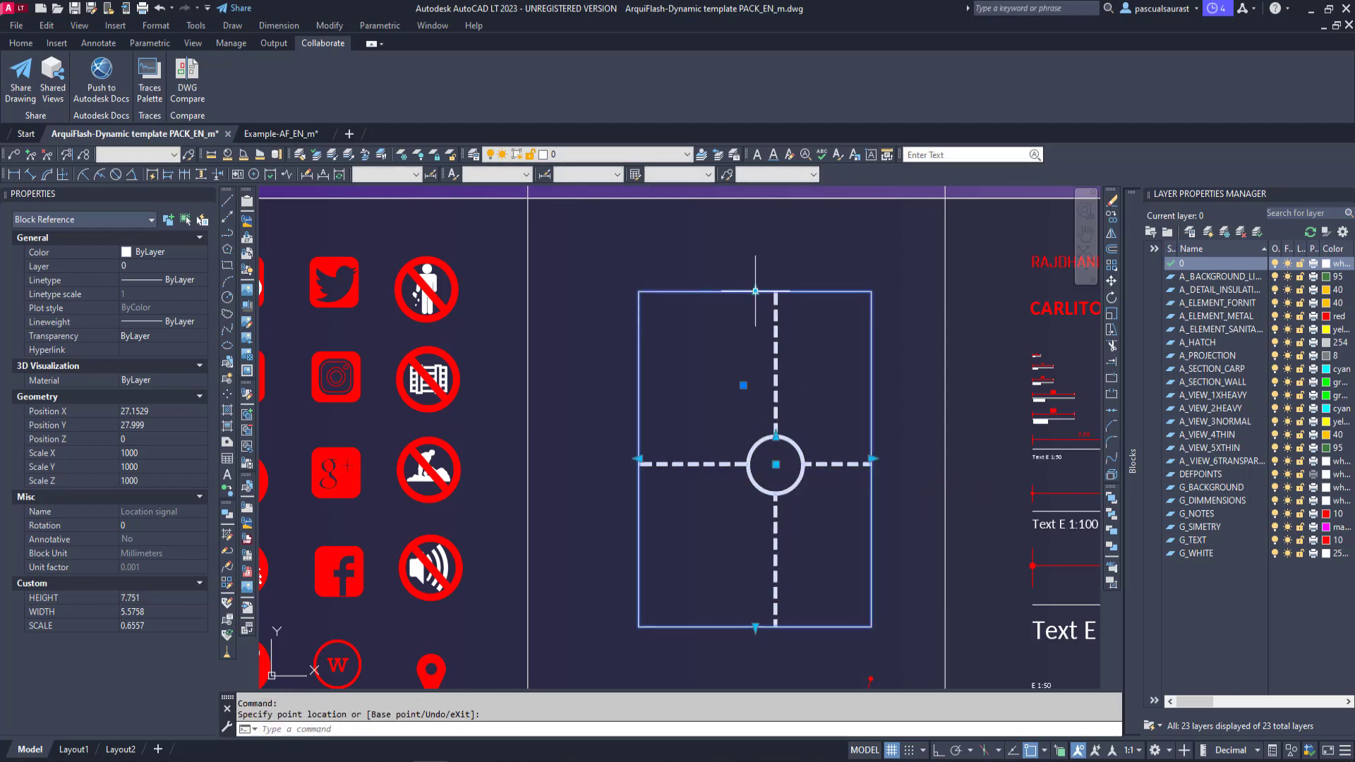
click(596, 458)
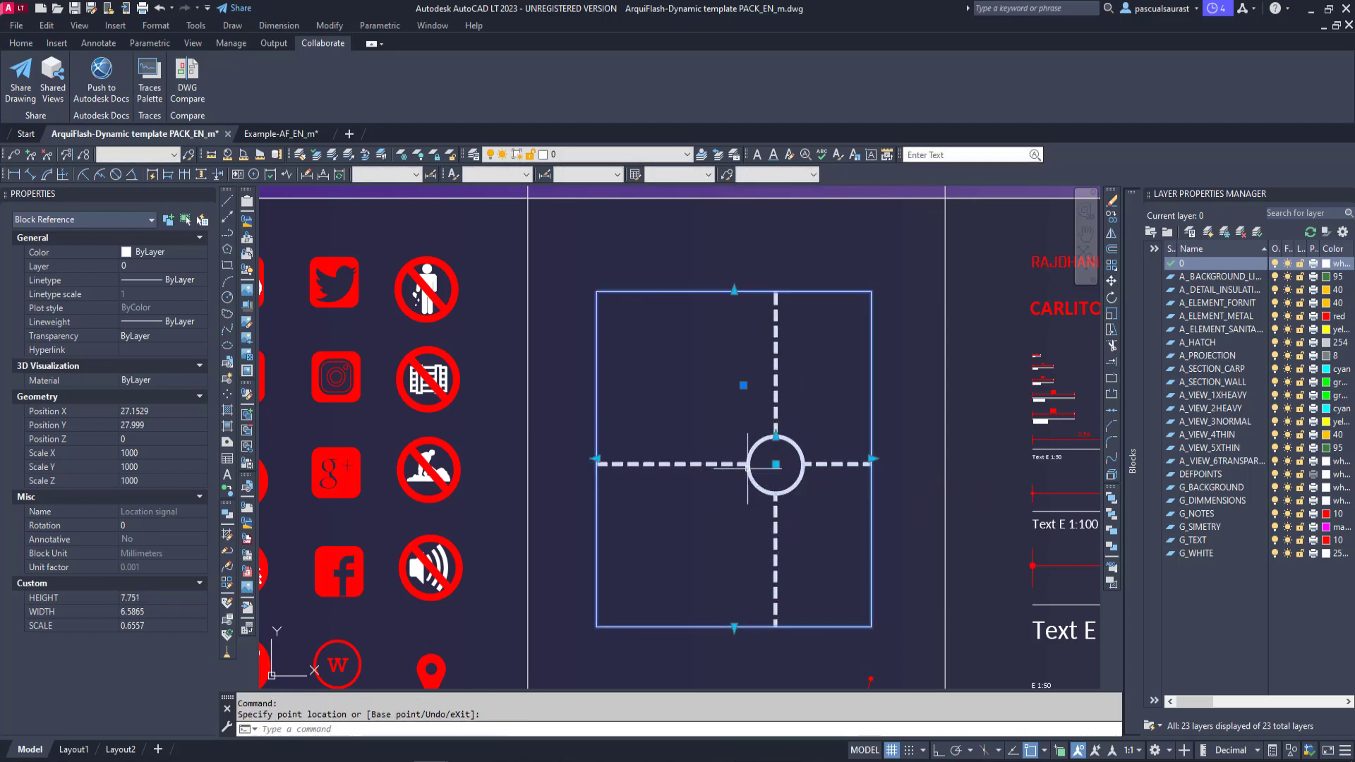
Move the location signal's circle and dashed crosshair up and left within the frame
click(773, 463)
click(777, 459)
click(775, 465)
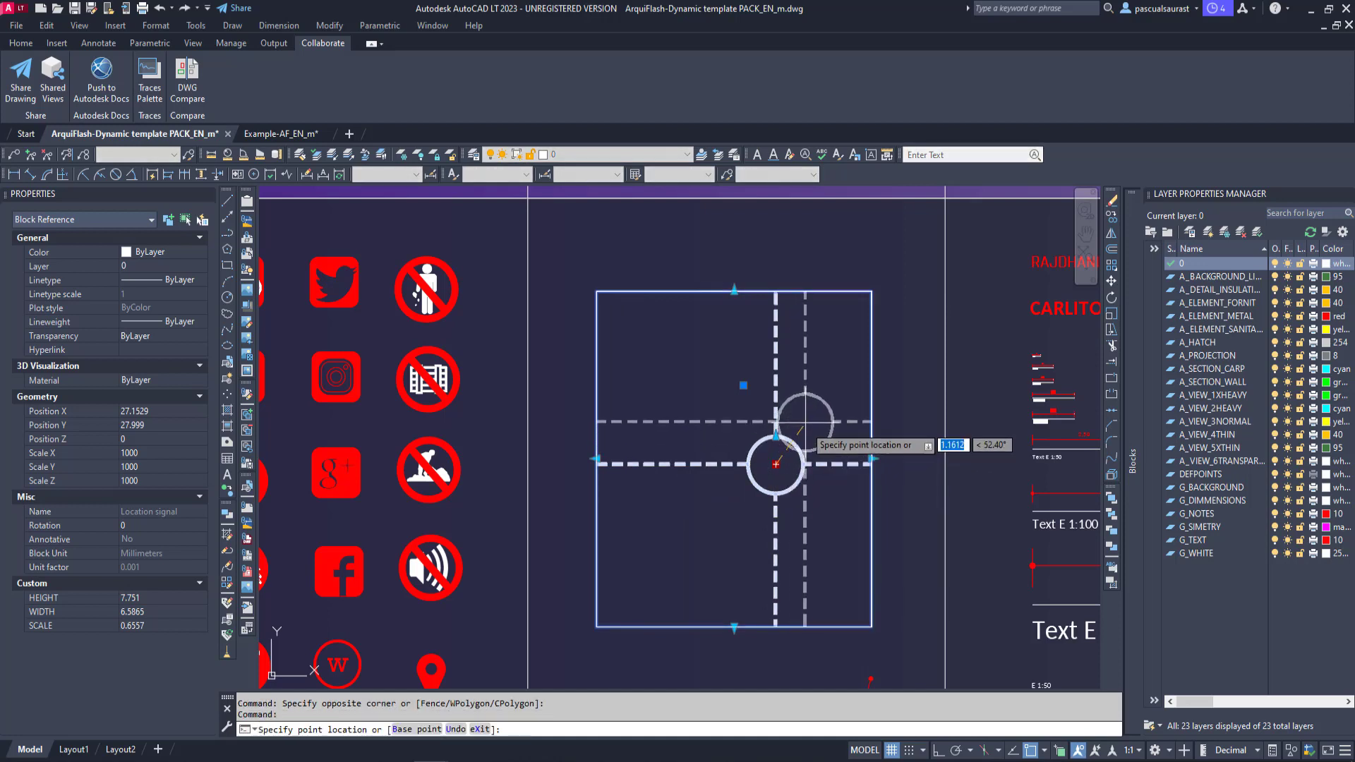
click(689, 389)
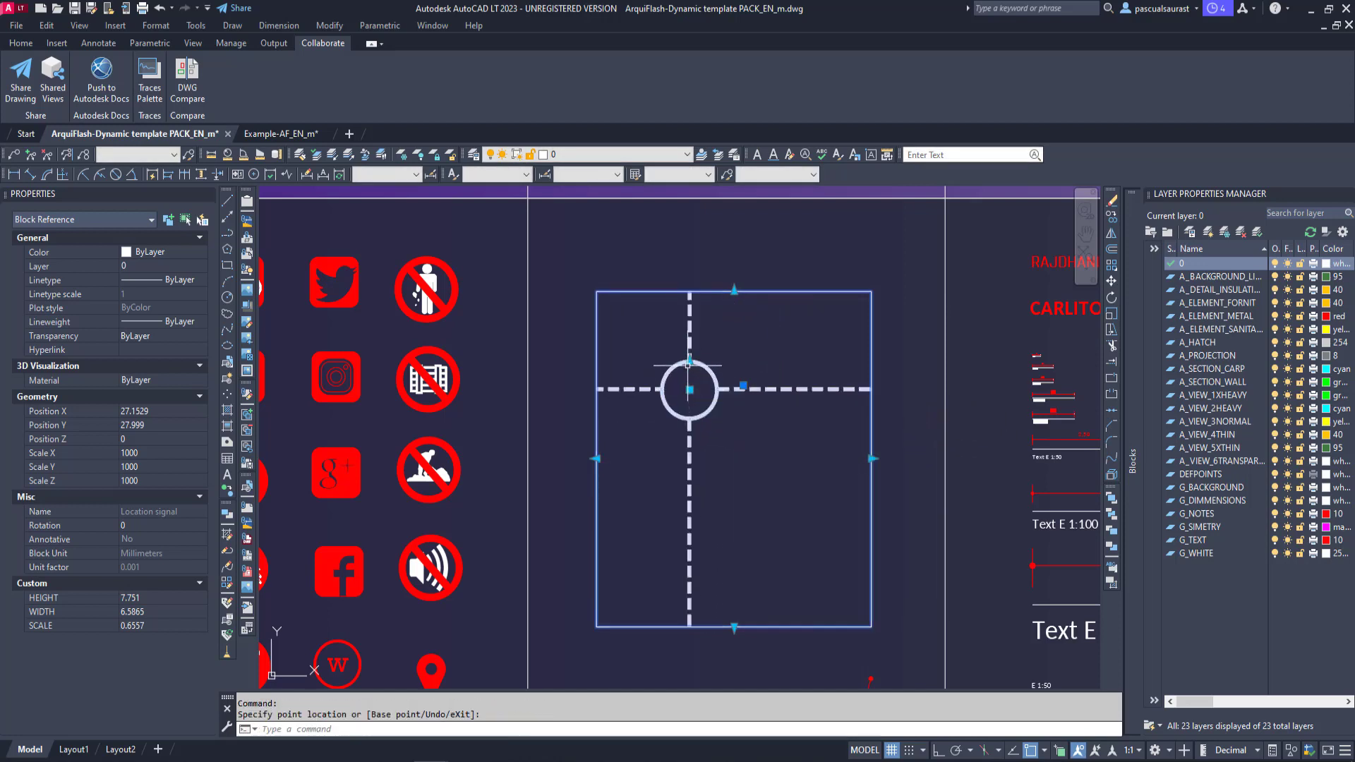
Enlarge the location signal's circle, then reduce it to a scale of about 0.83
click(708, 340)
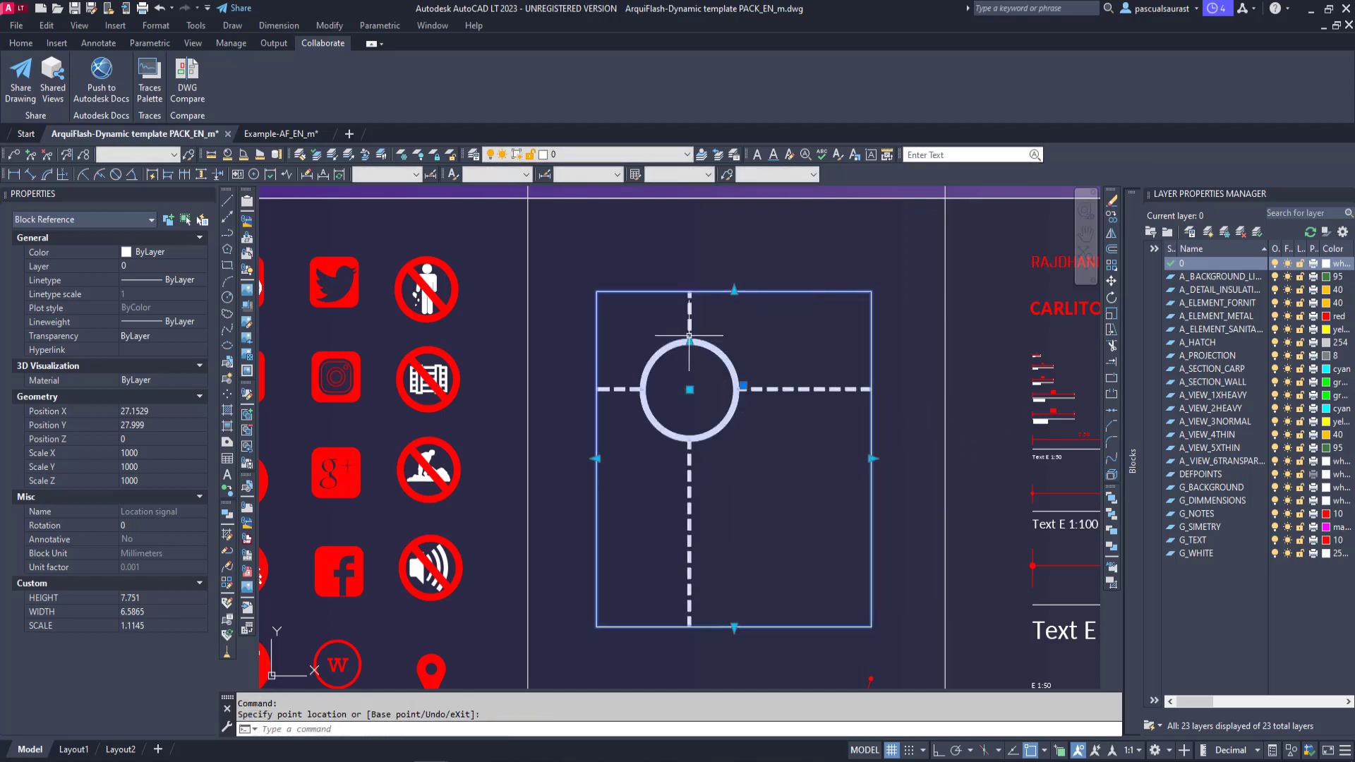
click(655, 372)
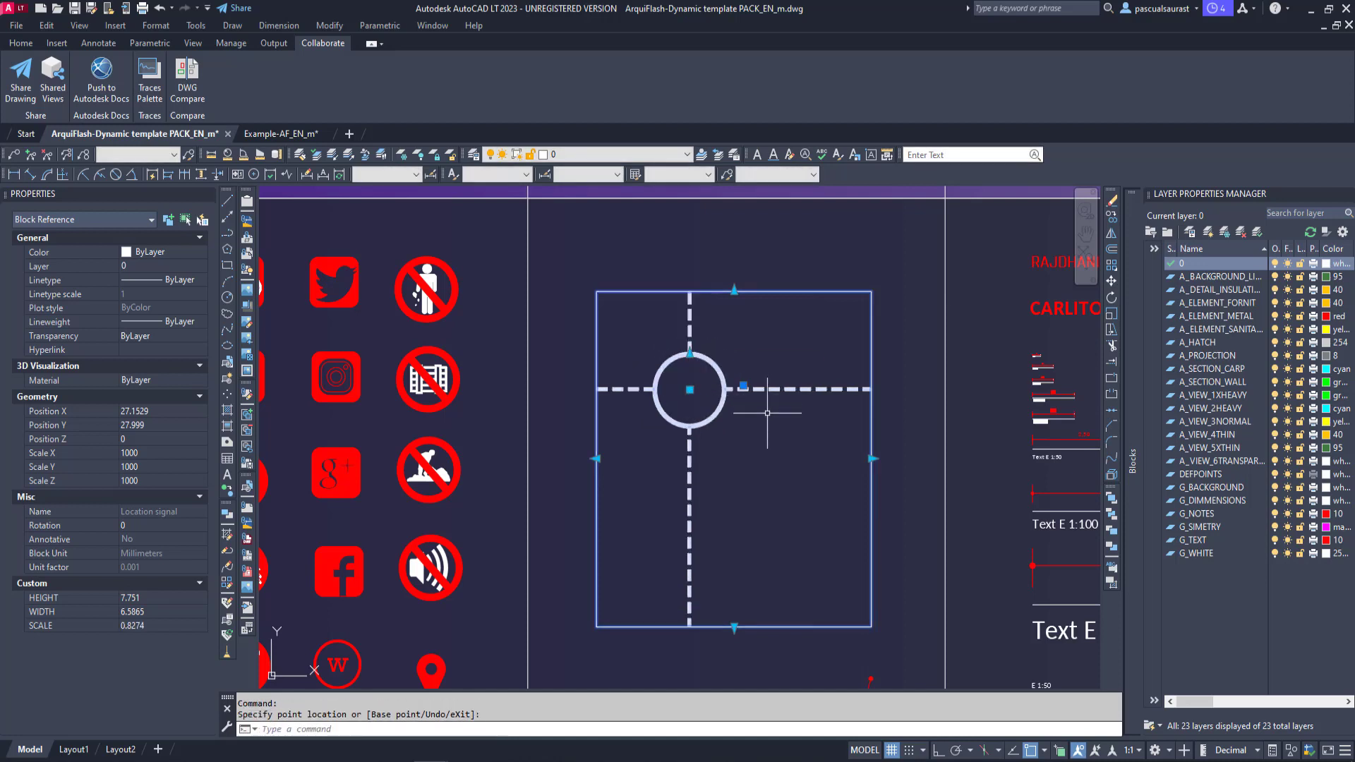
key(Escape)
click(775, 438)
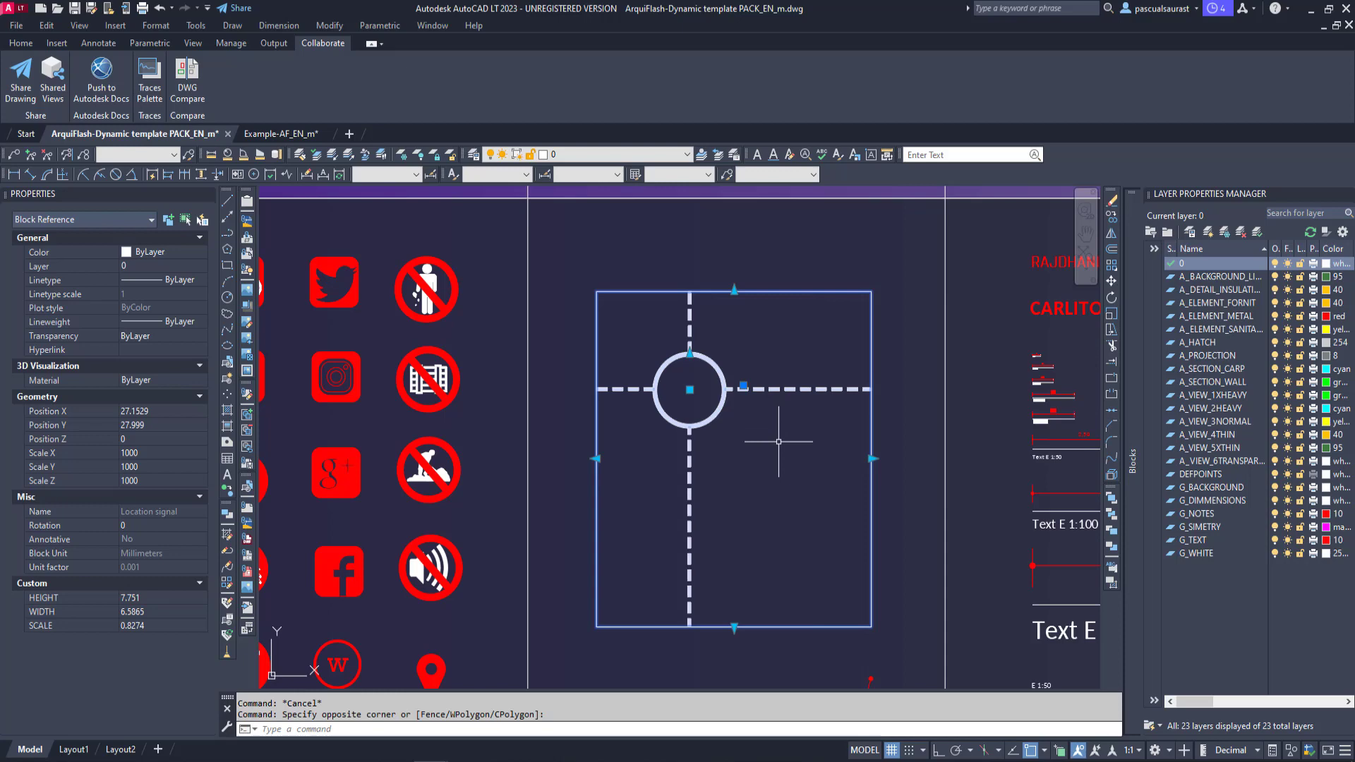
middle_drag(750, 466, 752, 425)
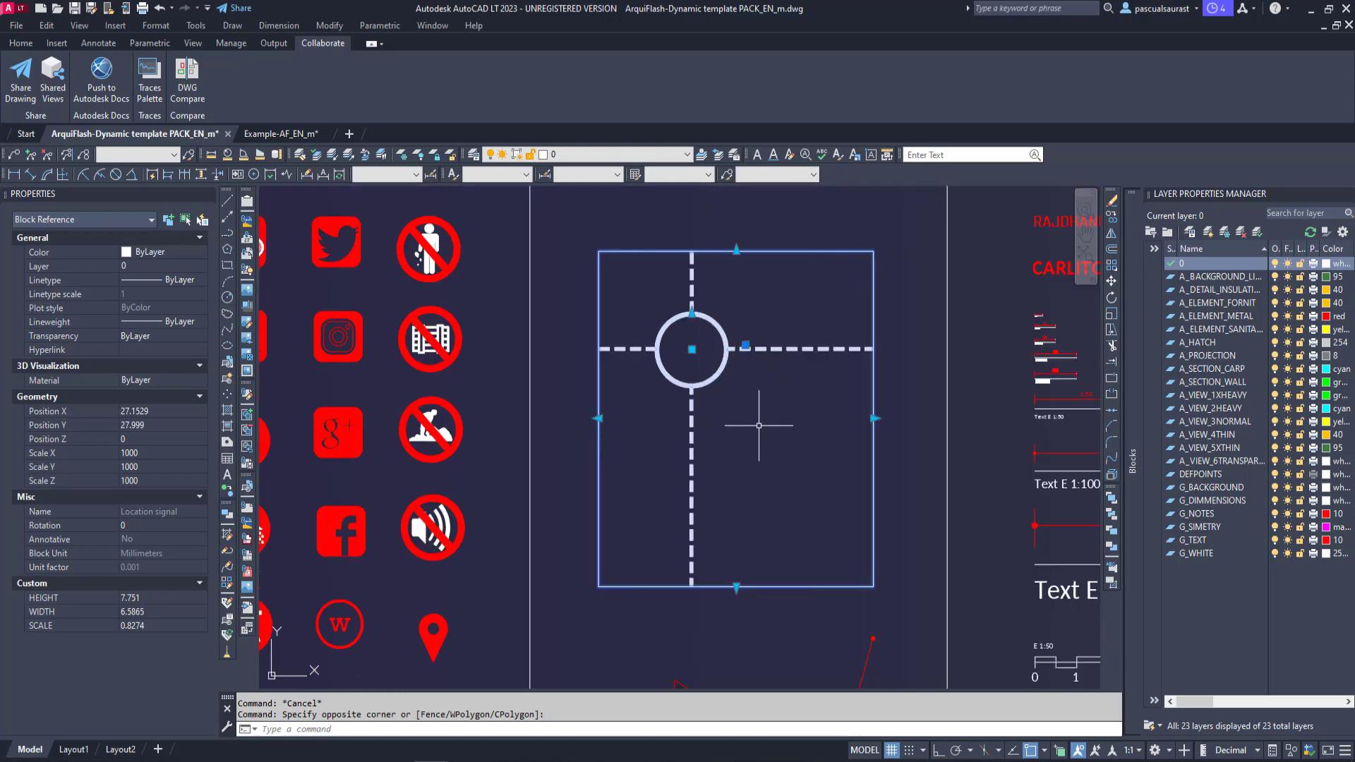
middle_drag(770, 522, 769, 369)
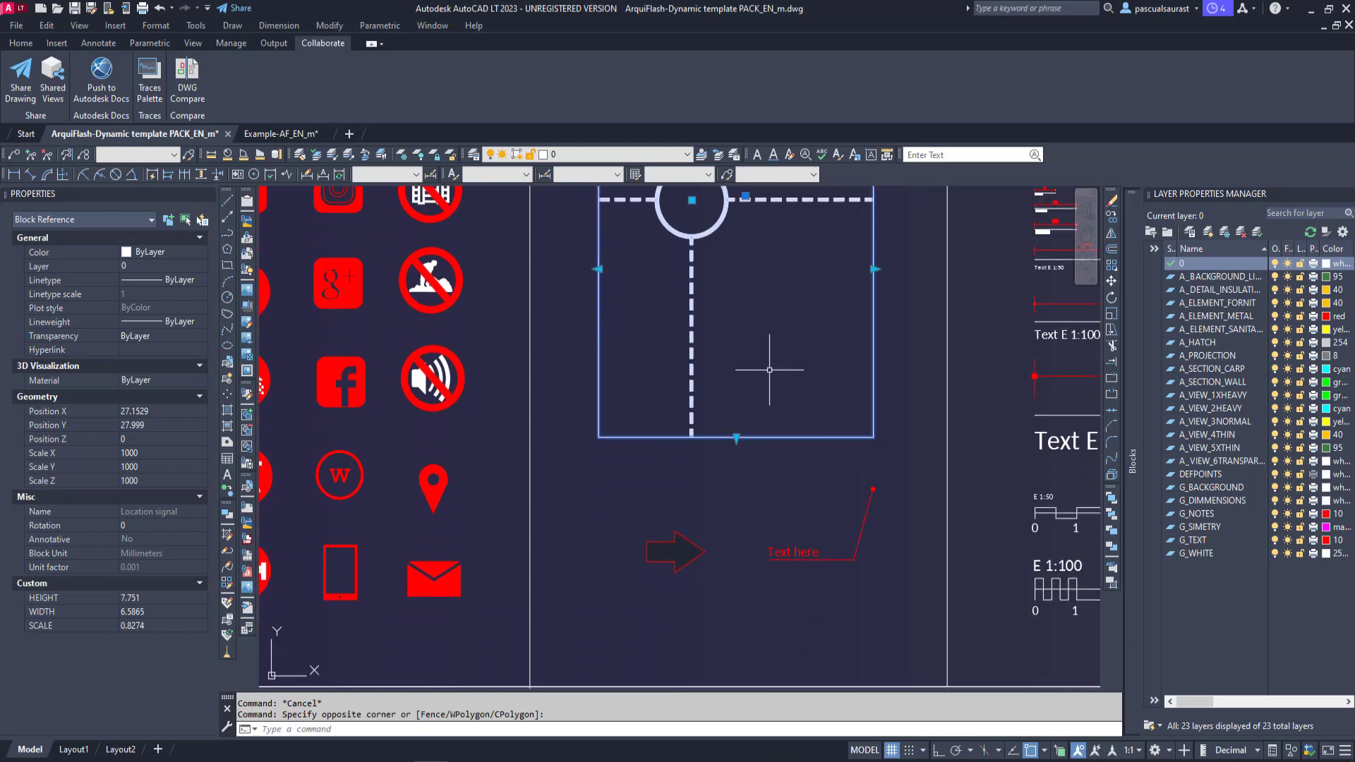
Try shortening the shaft and stretching the head of the red arrow in the Selector section
key(Escape)
click(678, 554)
scroll(674, 552, up, 5)
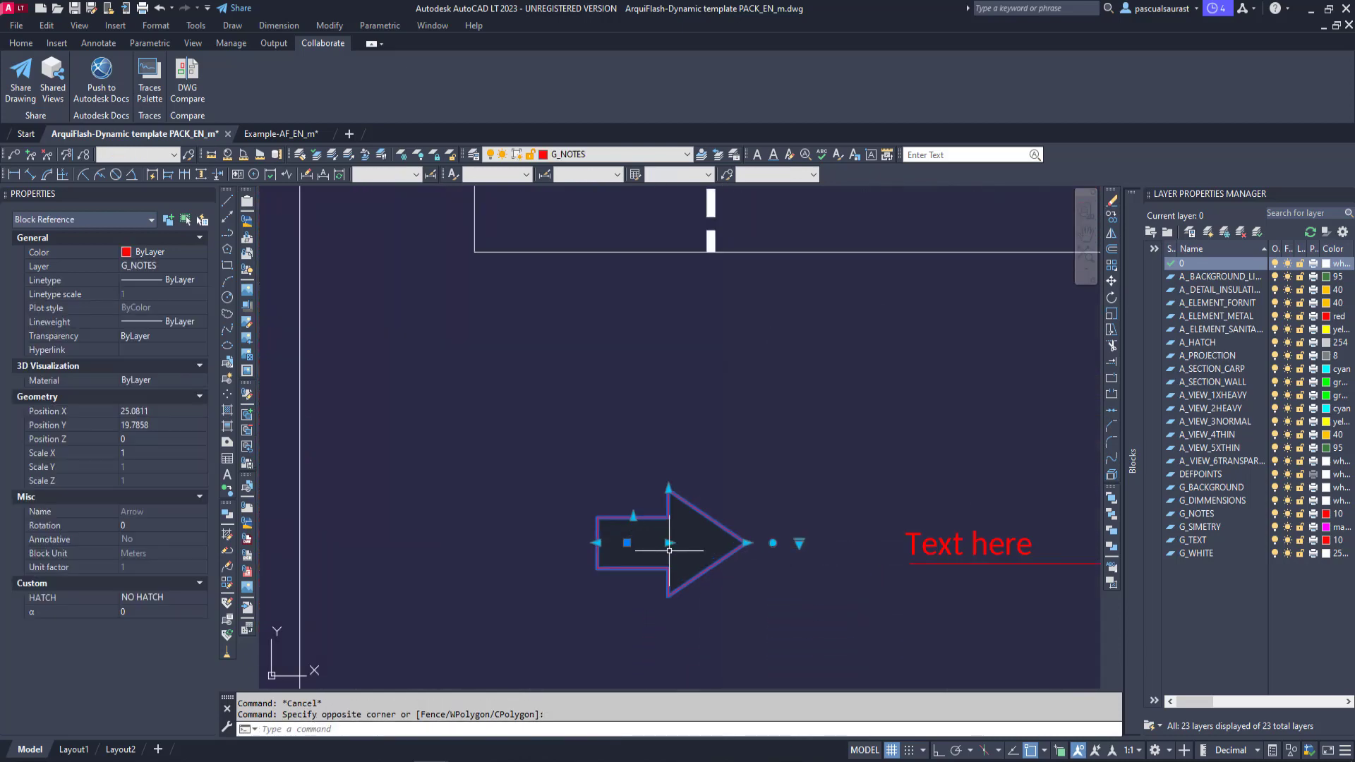
click(669, 550)
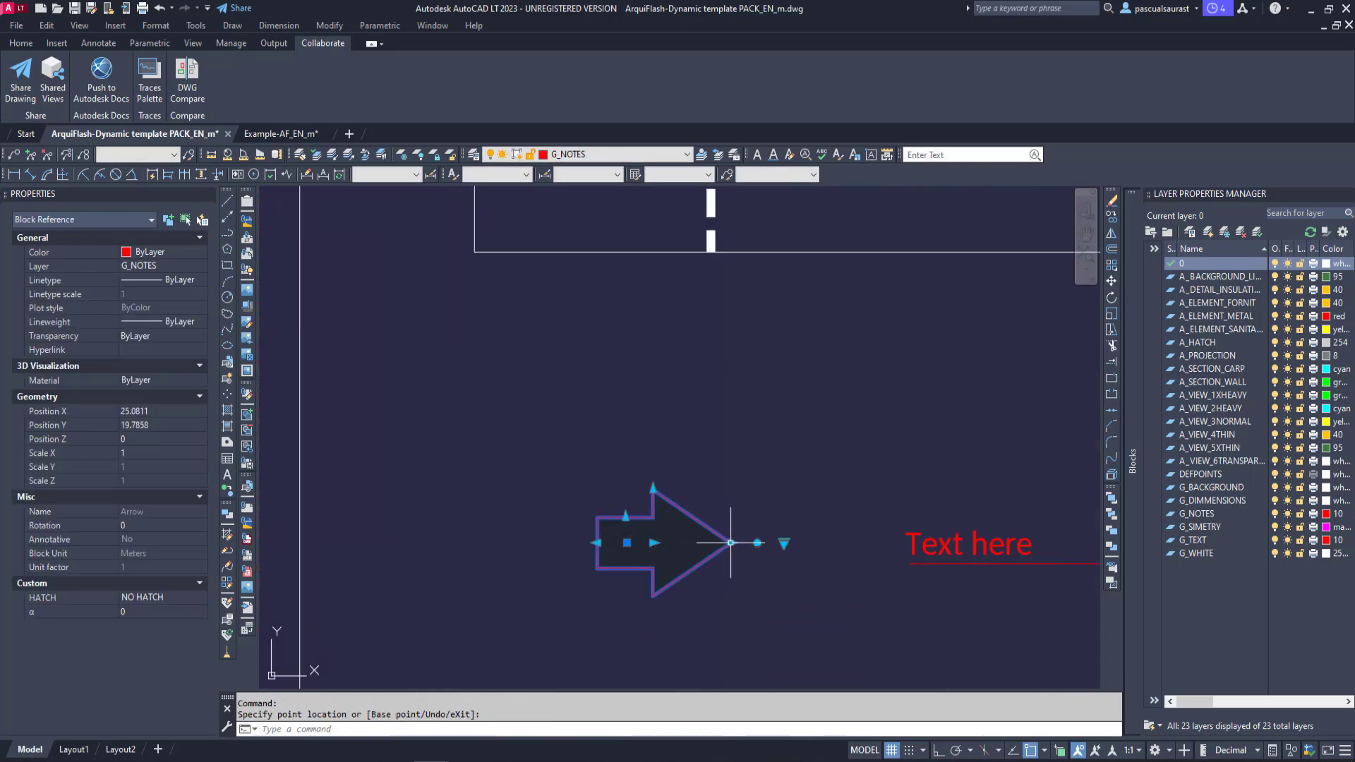
click(764, 542)
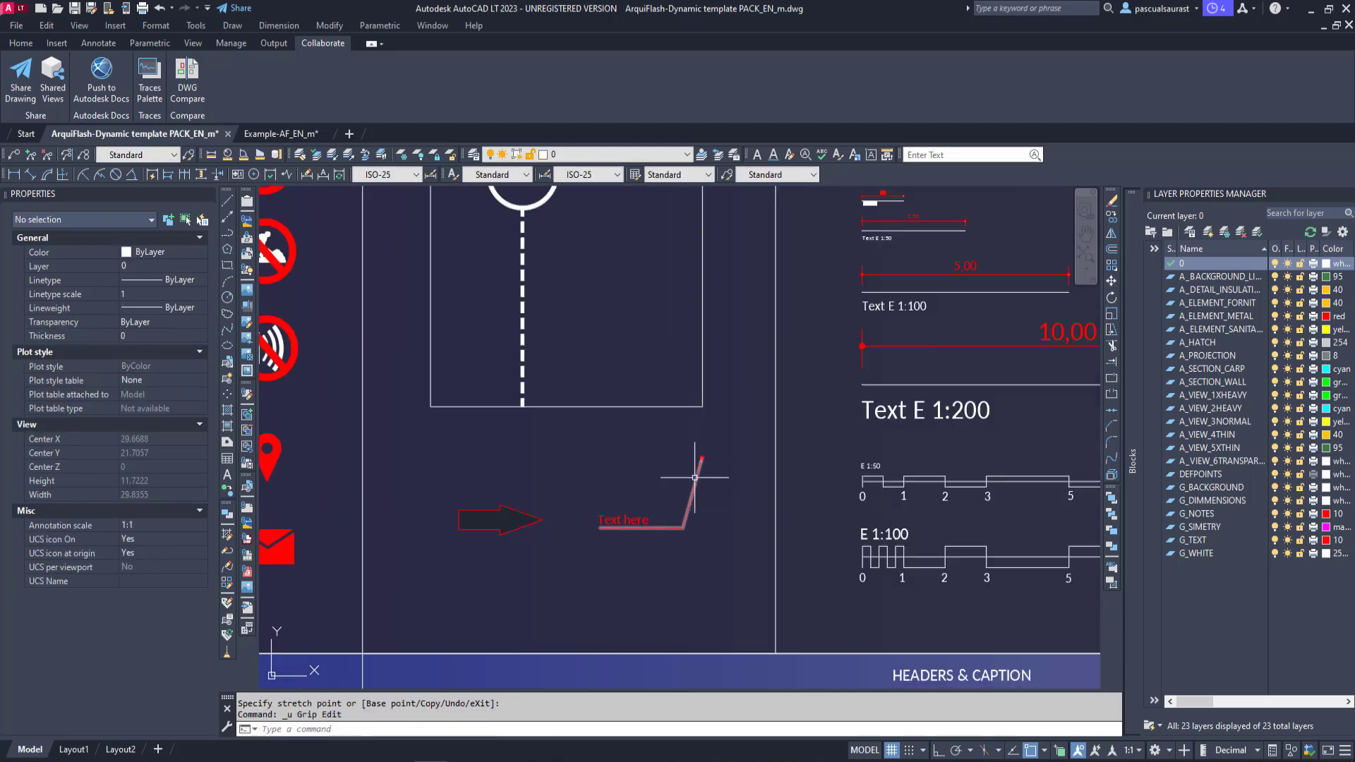
Examine the sample fonts, the dimension and text samples for each scale, and the scale bars in the Fonts, Dimensions & Scales section
middle_drag(710, 479, 635, 583)
scroll(670, 555, down, 2)
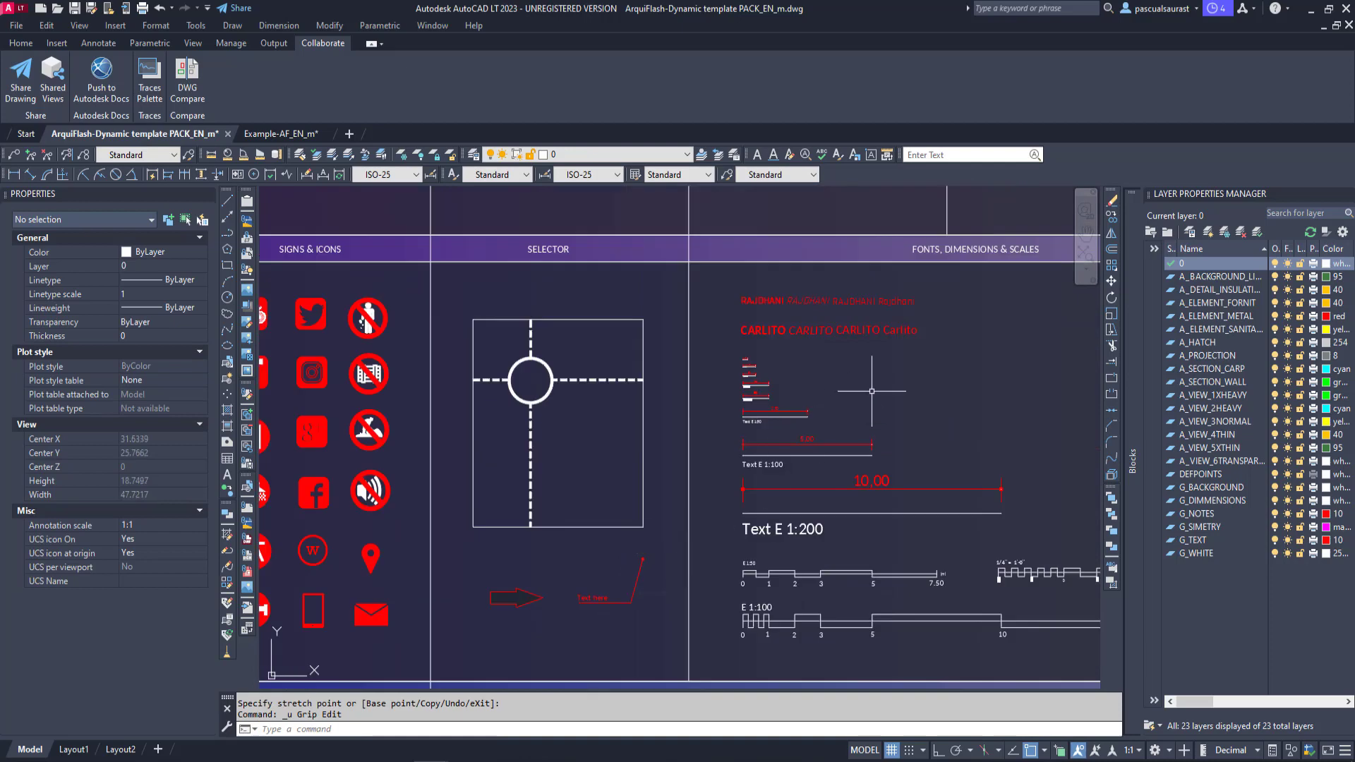
mouse_move(874, 390)
middle_down()
mouse_move(756, 399)
mouse_move(670, 385)
middle_up()
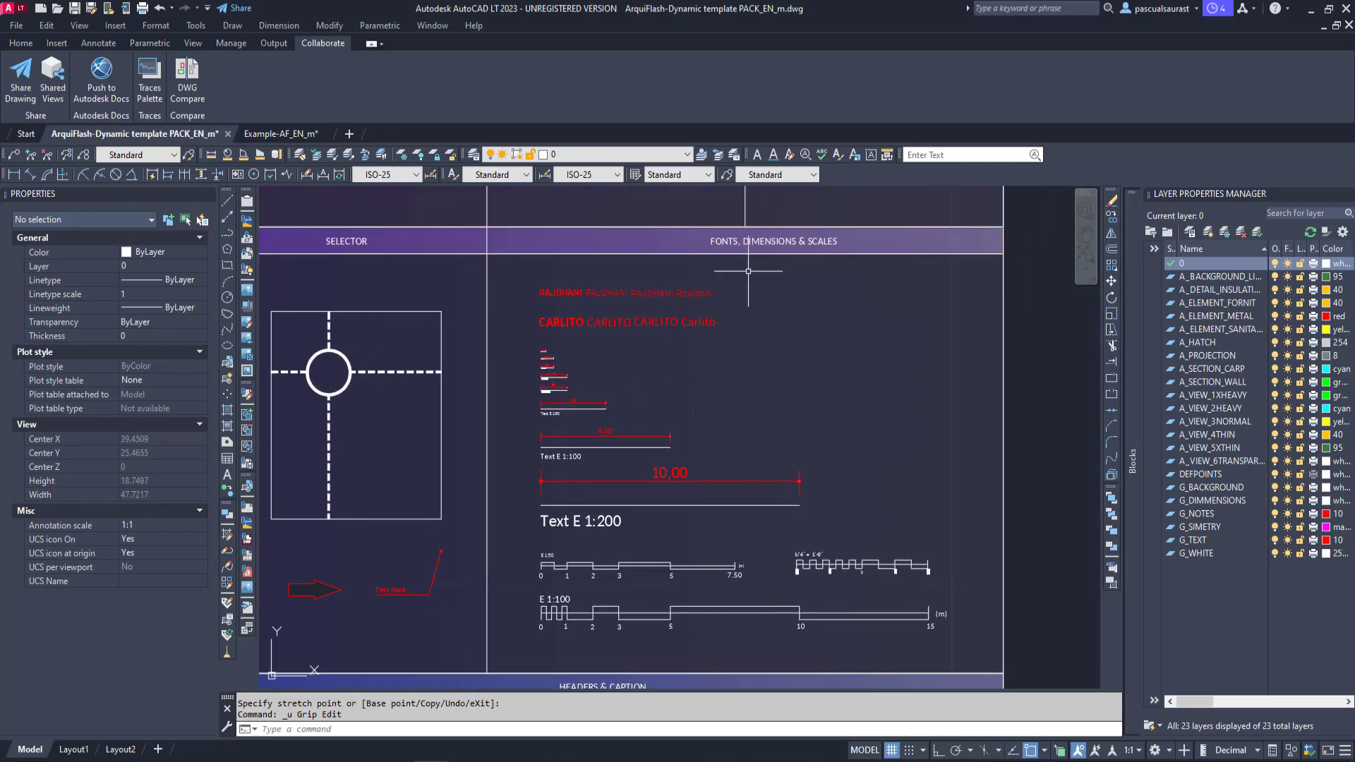
scroll(627, 404, up, 4)
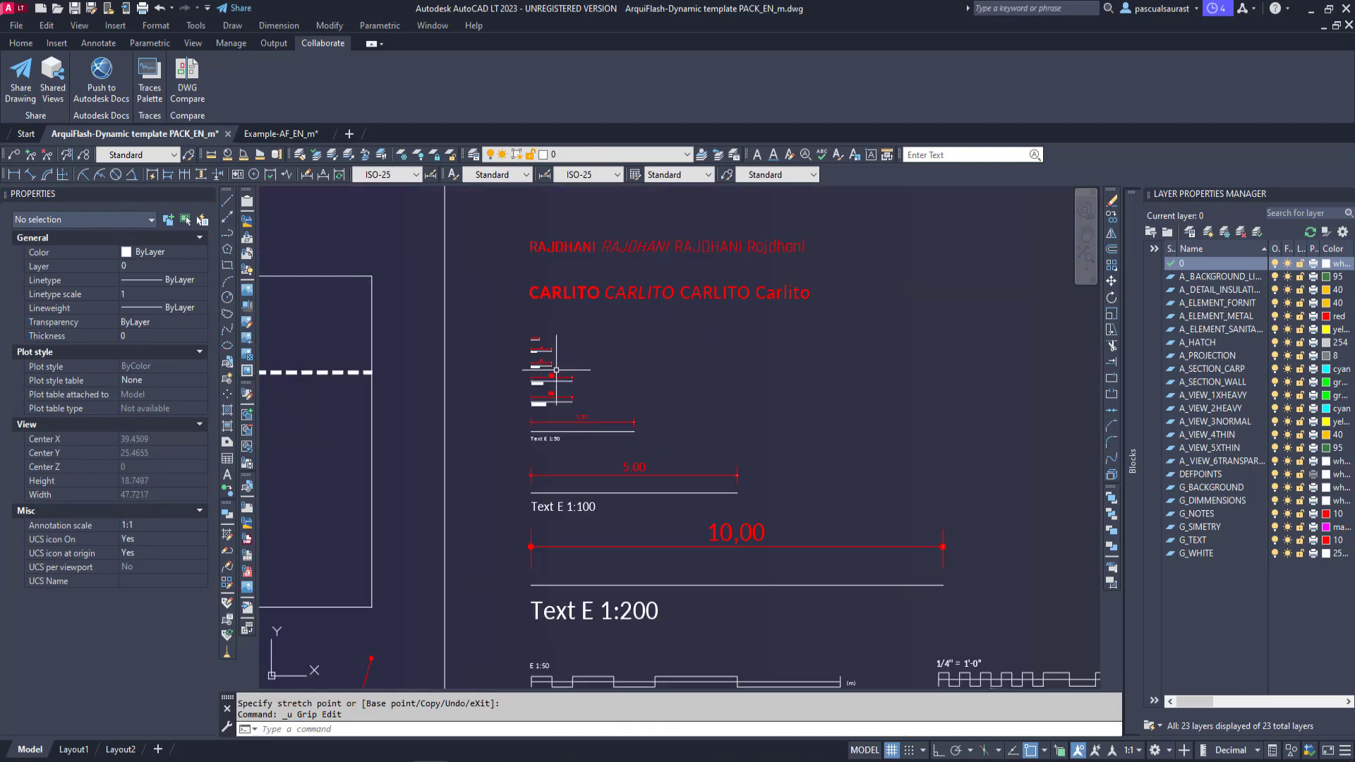
middle_drag(535, 593, 543, 353)
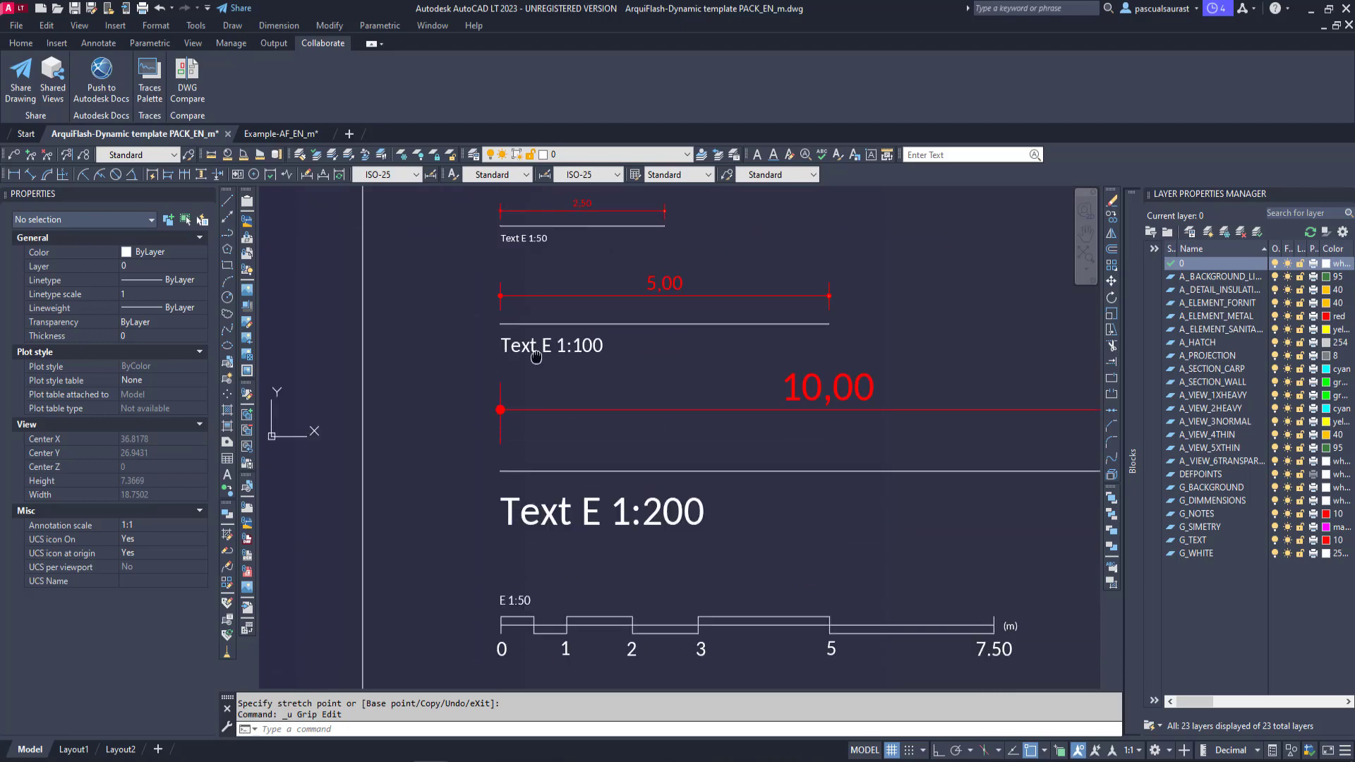
scroll(566, 461, down, 4)
scroll(559, 318, up, 8)
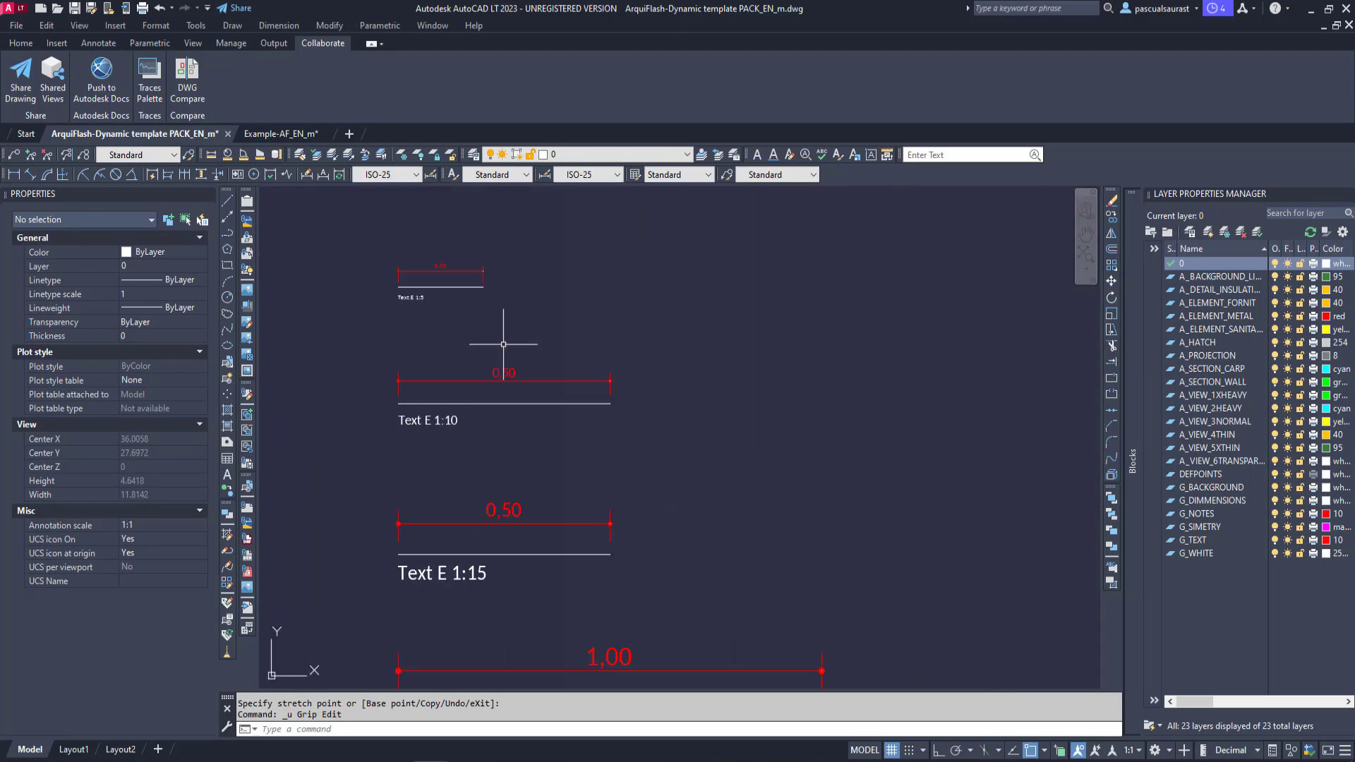
scroll(469, 293, down, 4)
middle_drag(554, 542, 574, 363)
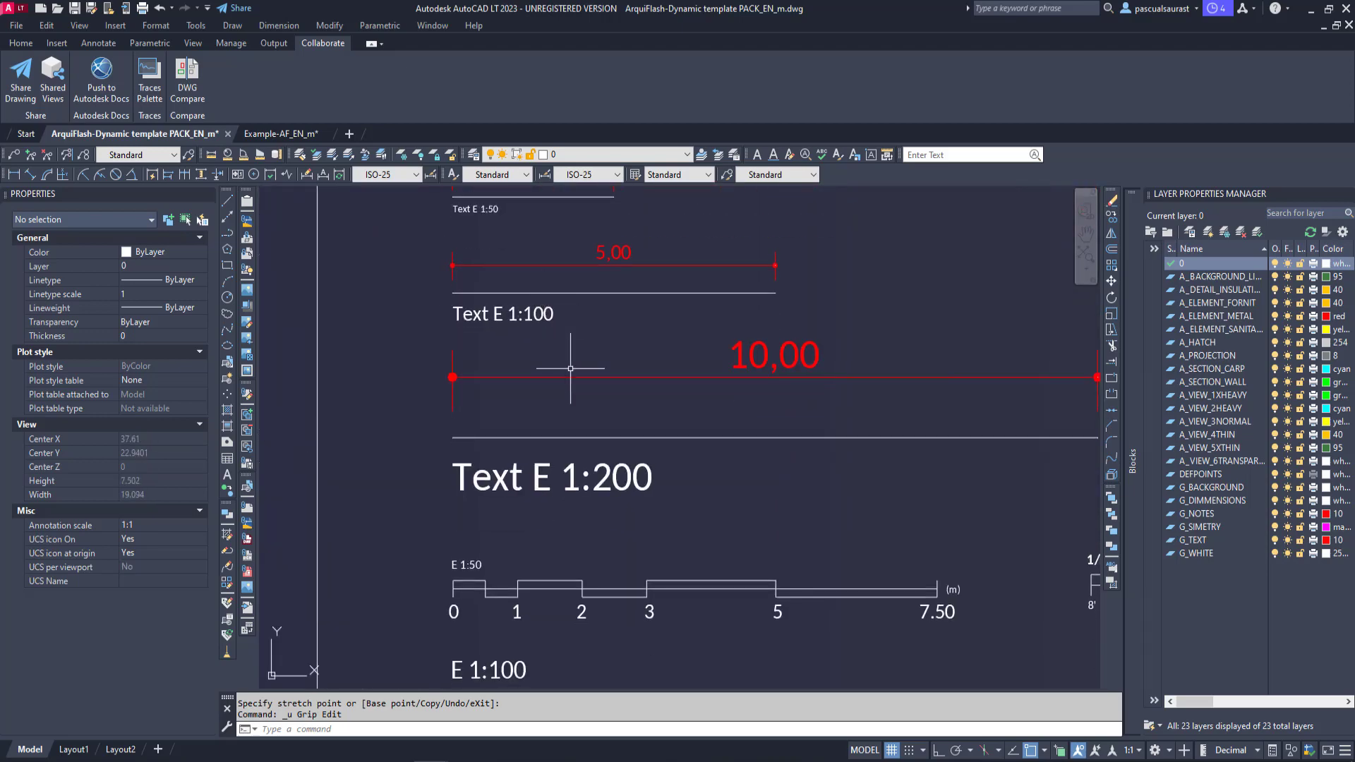
scroll(613, 475, down, 4)
middle_drag(681, 483, 676, 404)
scroll(690, 432, up, 2)
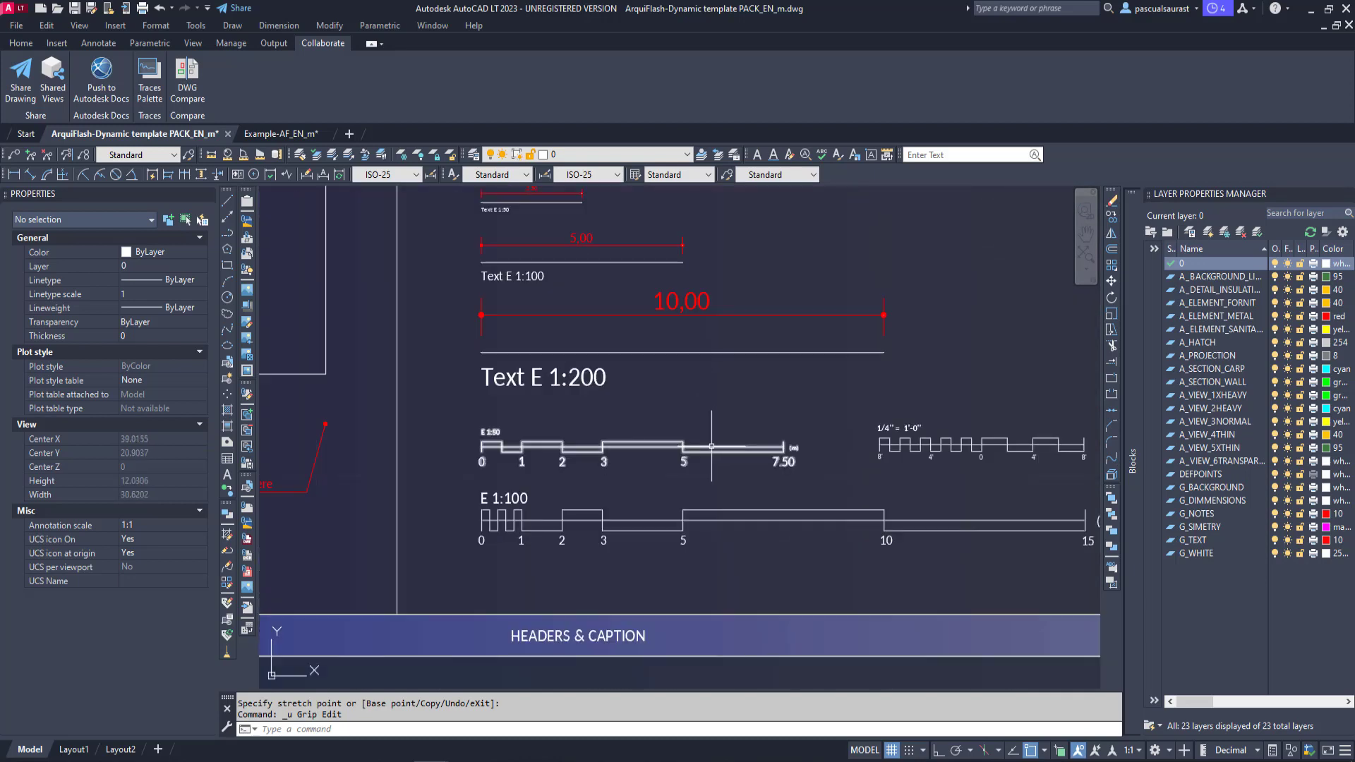
Inspect the E 1:50 scale bar and the imperial 1/4" = 1'-0" scale bar
click(712, 445)
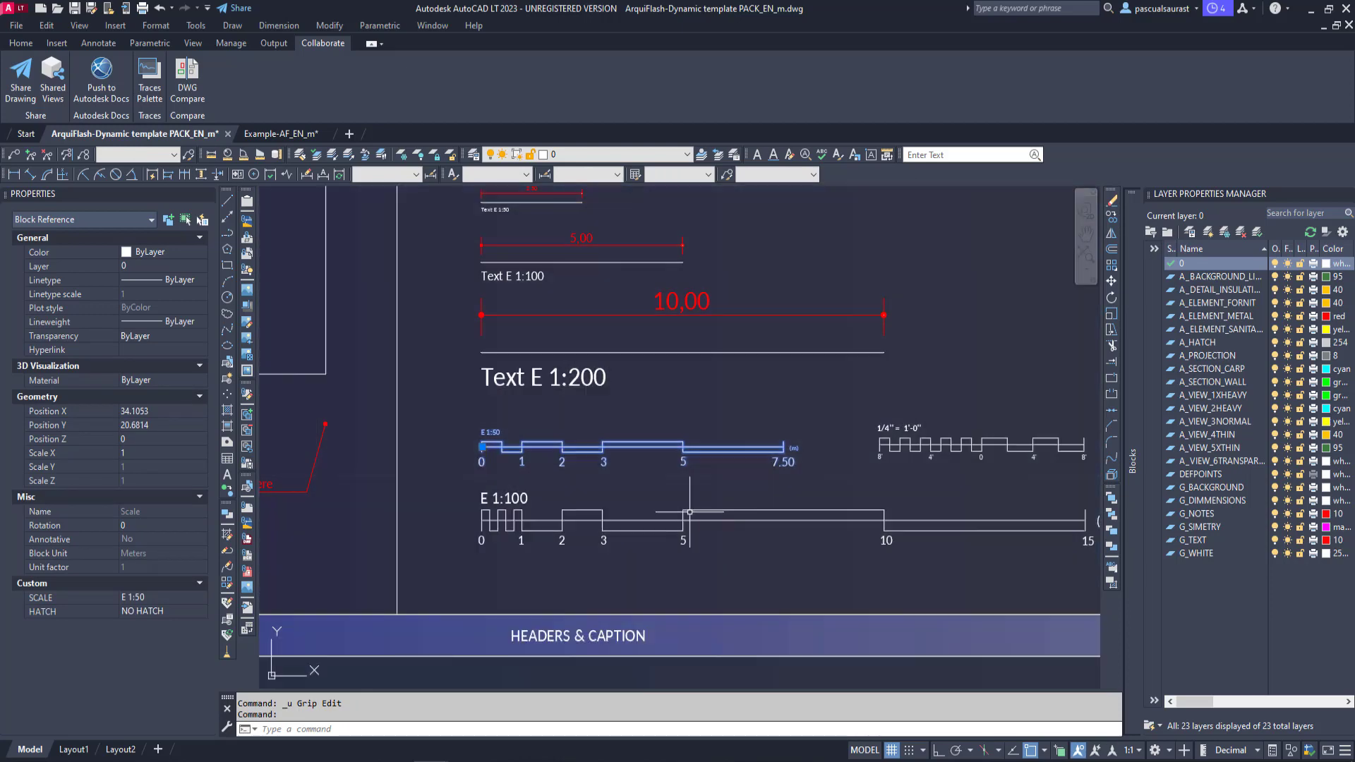
key(Escape)
middle_drag(904, 472, 794, 463)
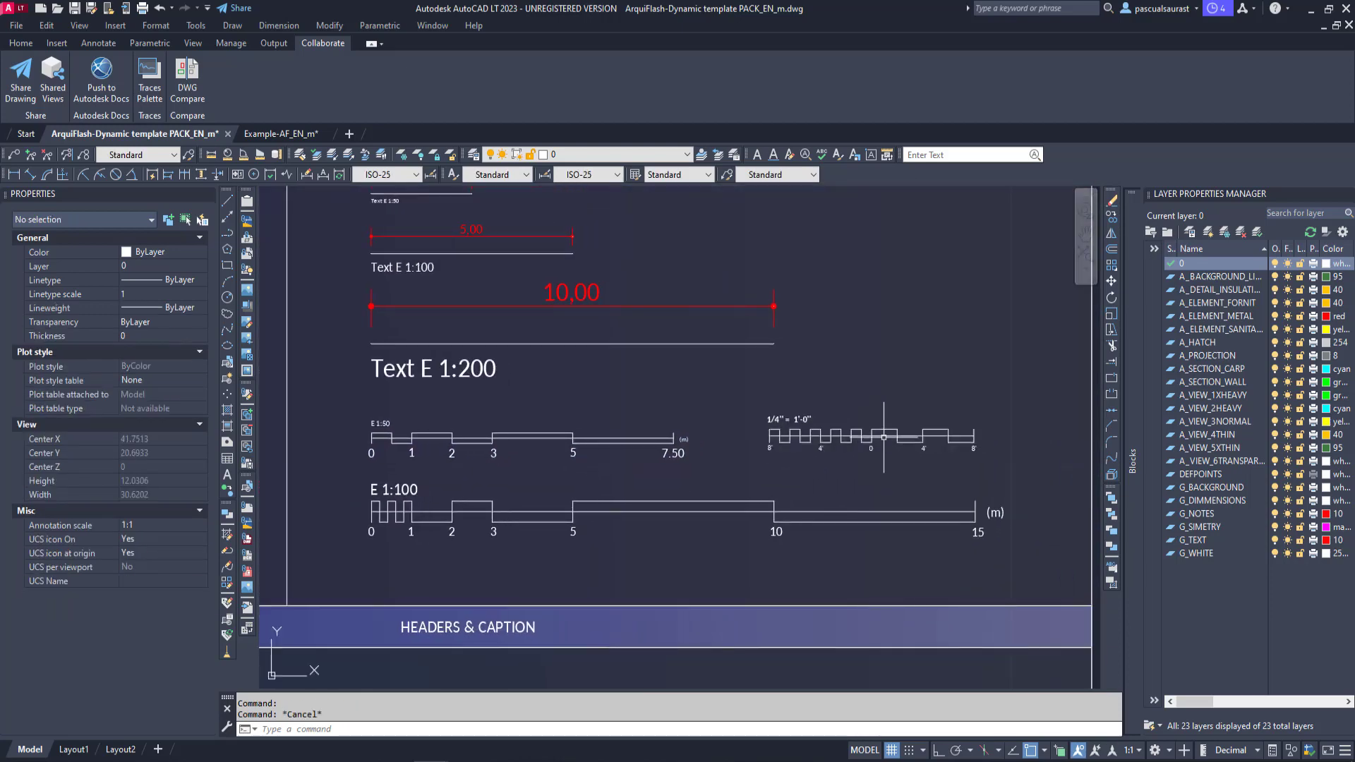
click(885, 436)
Preview the E 1:100 scale bar at E 1:500 and WITH HATCH, keeping it at E 1:100 and NO HATCH
click(632, 511)
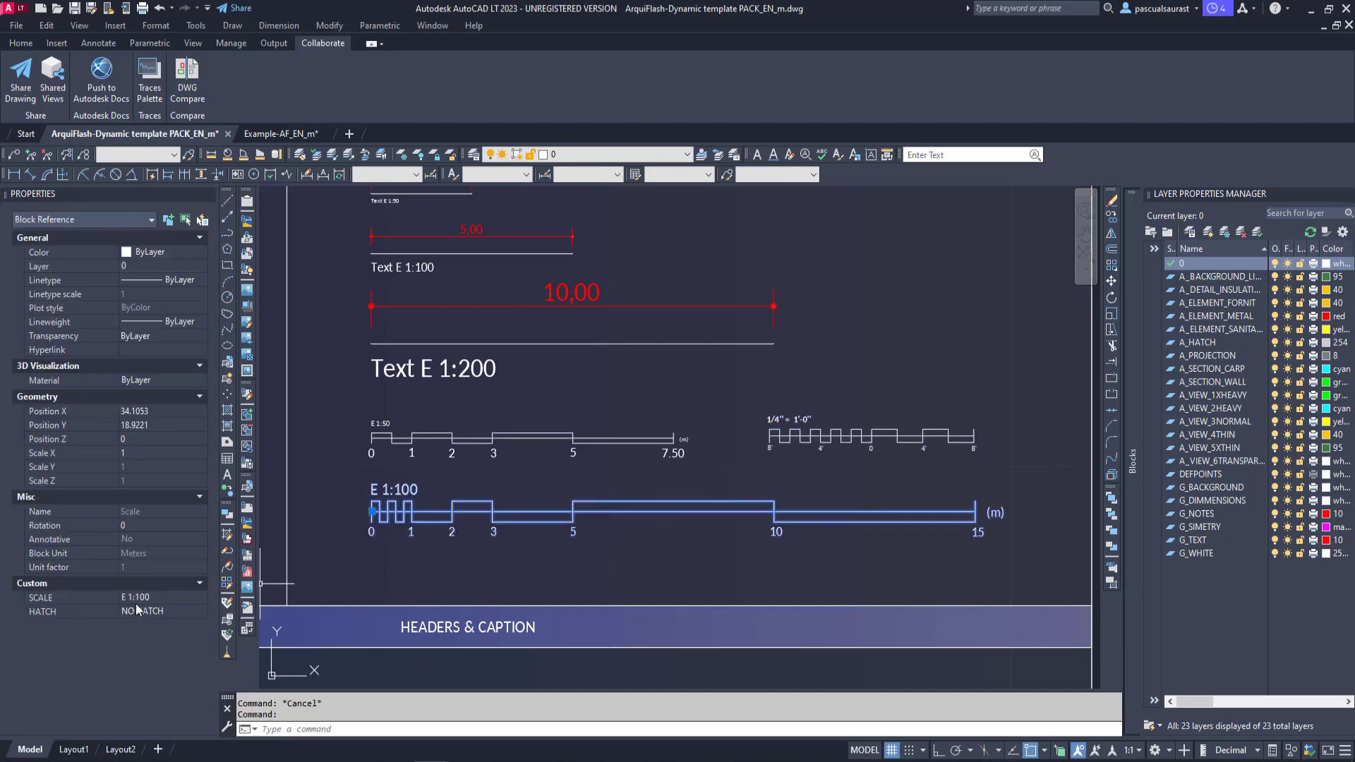
click(162, 598)
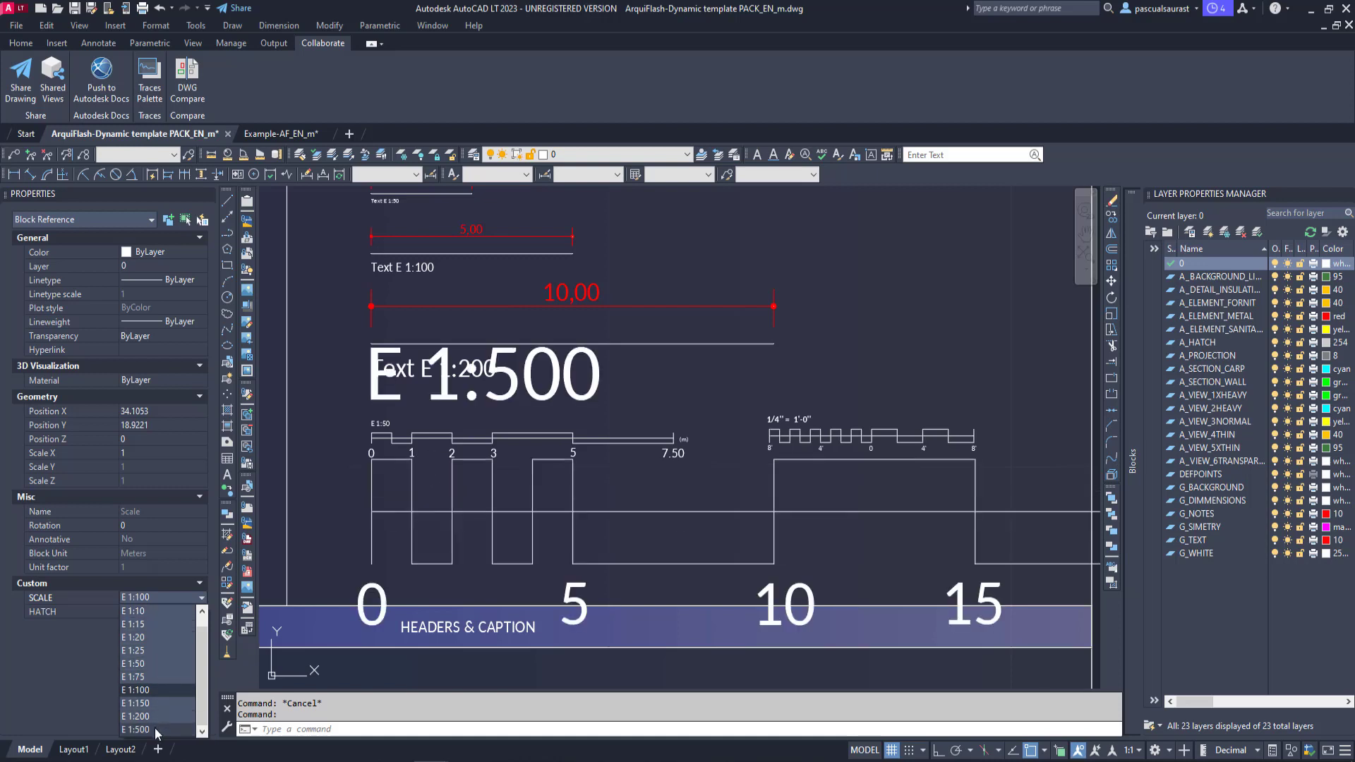
click(170, 599)
click(174, 614)
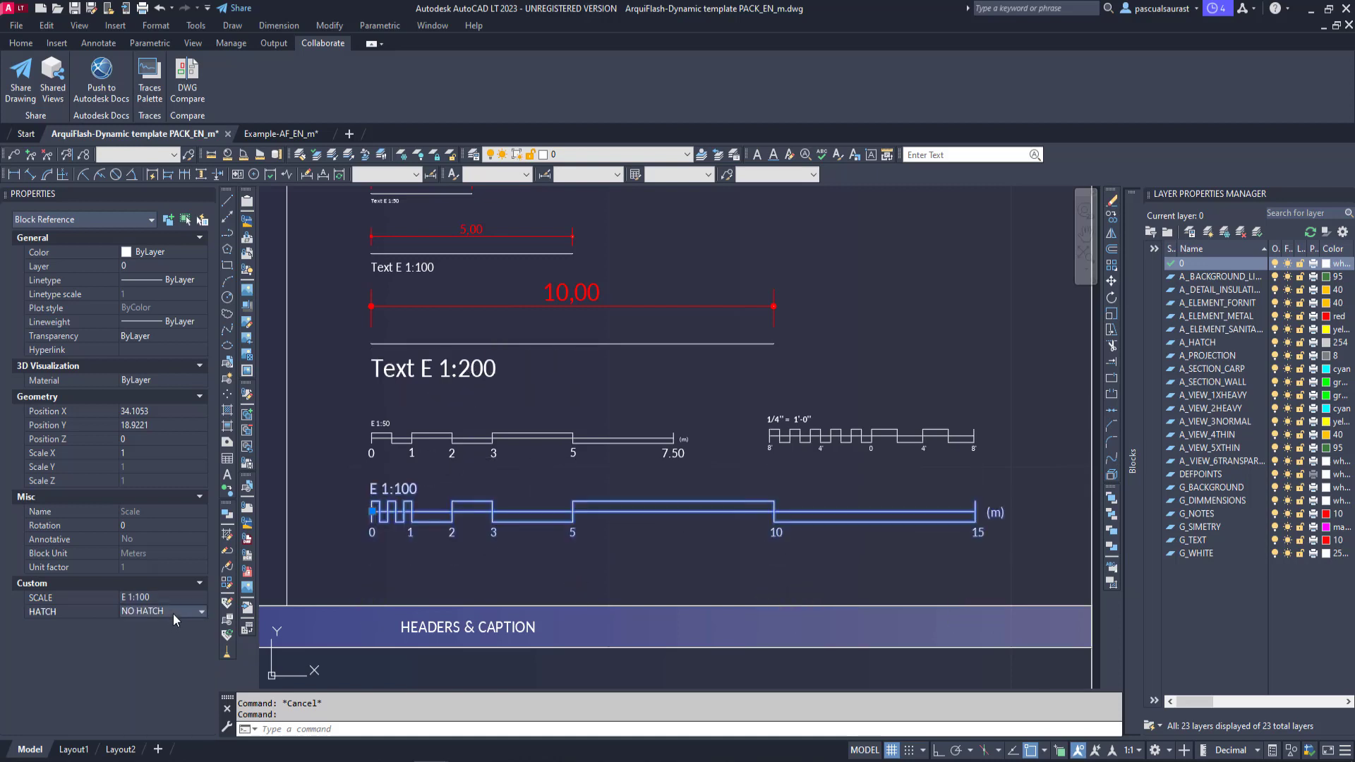
click(179, 612)
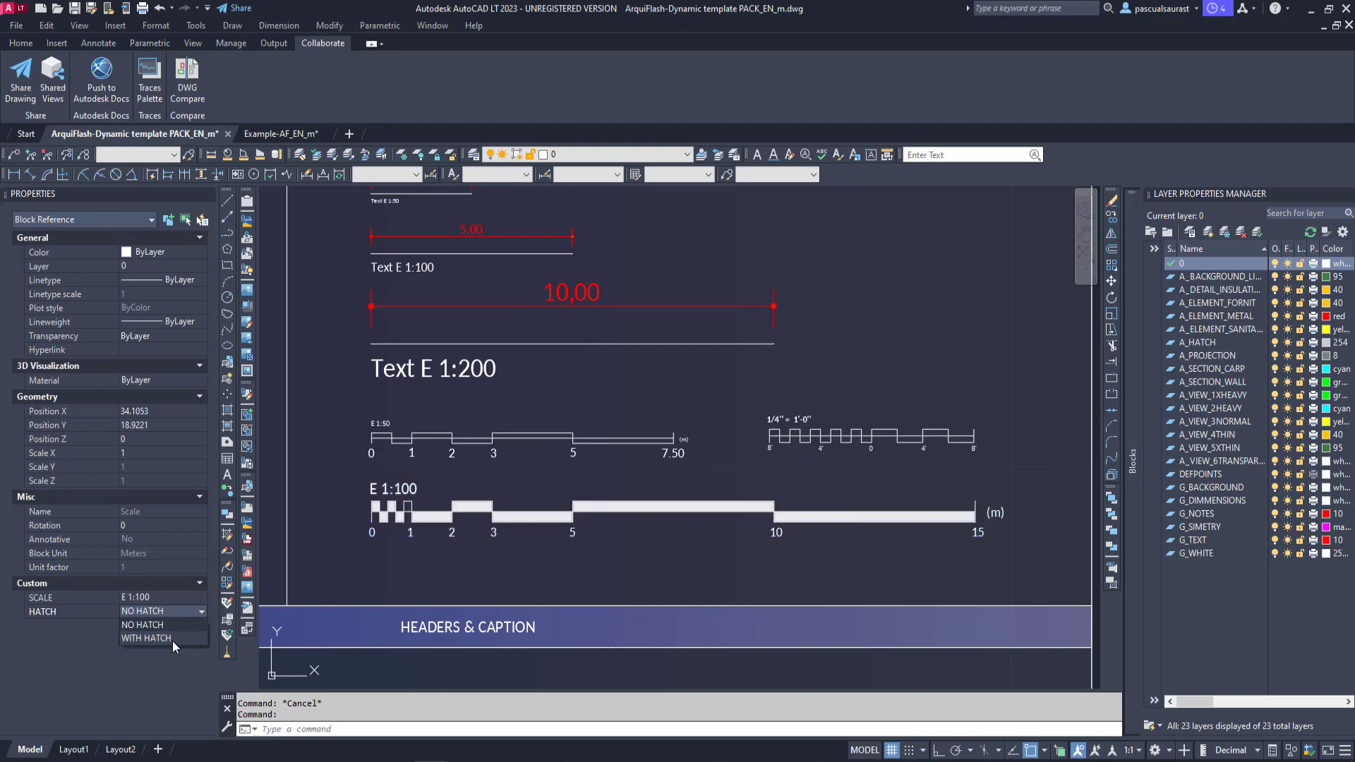
click(170, 625)
key(Escape)
Examine the surface table in the Charts section
scroll(520, 559, down, 2)
middle_drag(440, 556, 1001, 268)
middle_drag(510, 504, 775, 398)
scroll(515, 460, up, 2)
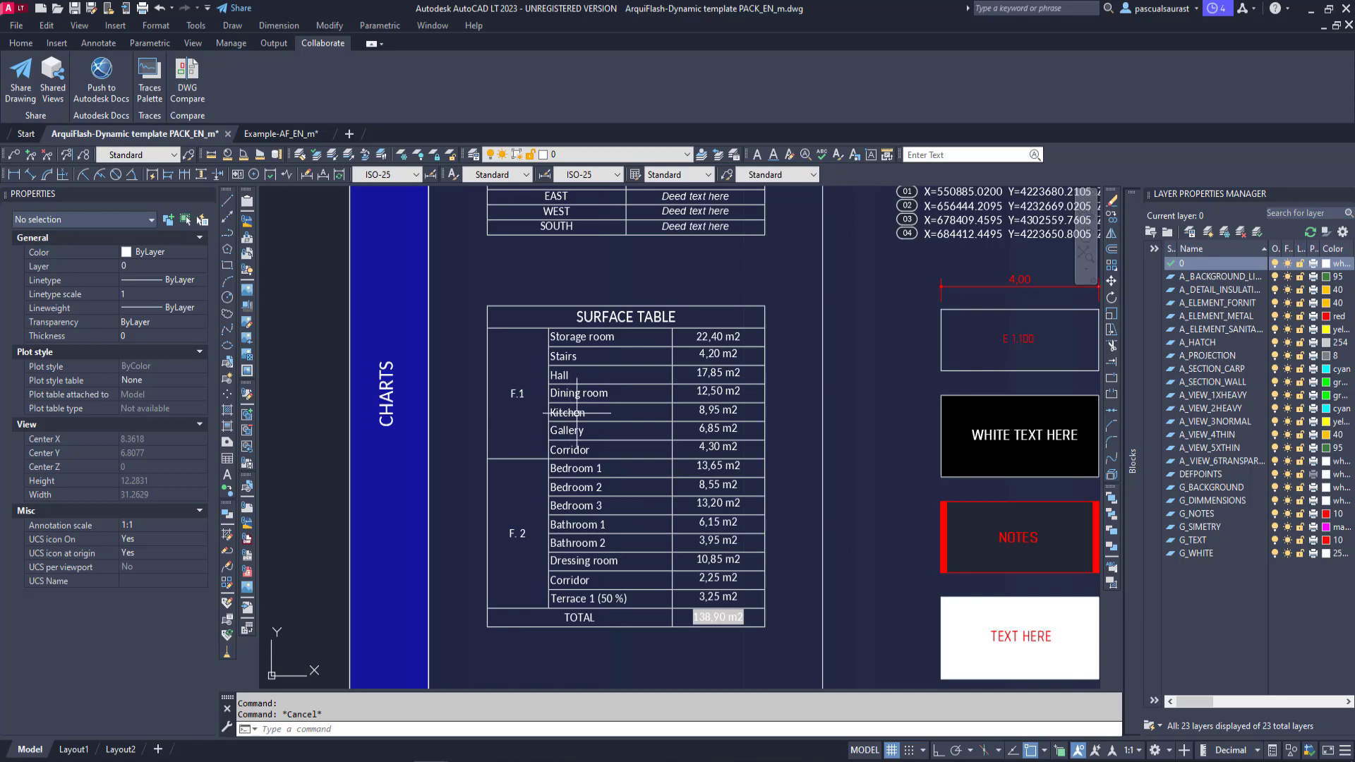
click(576, 413)
key(Escape)
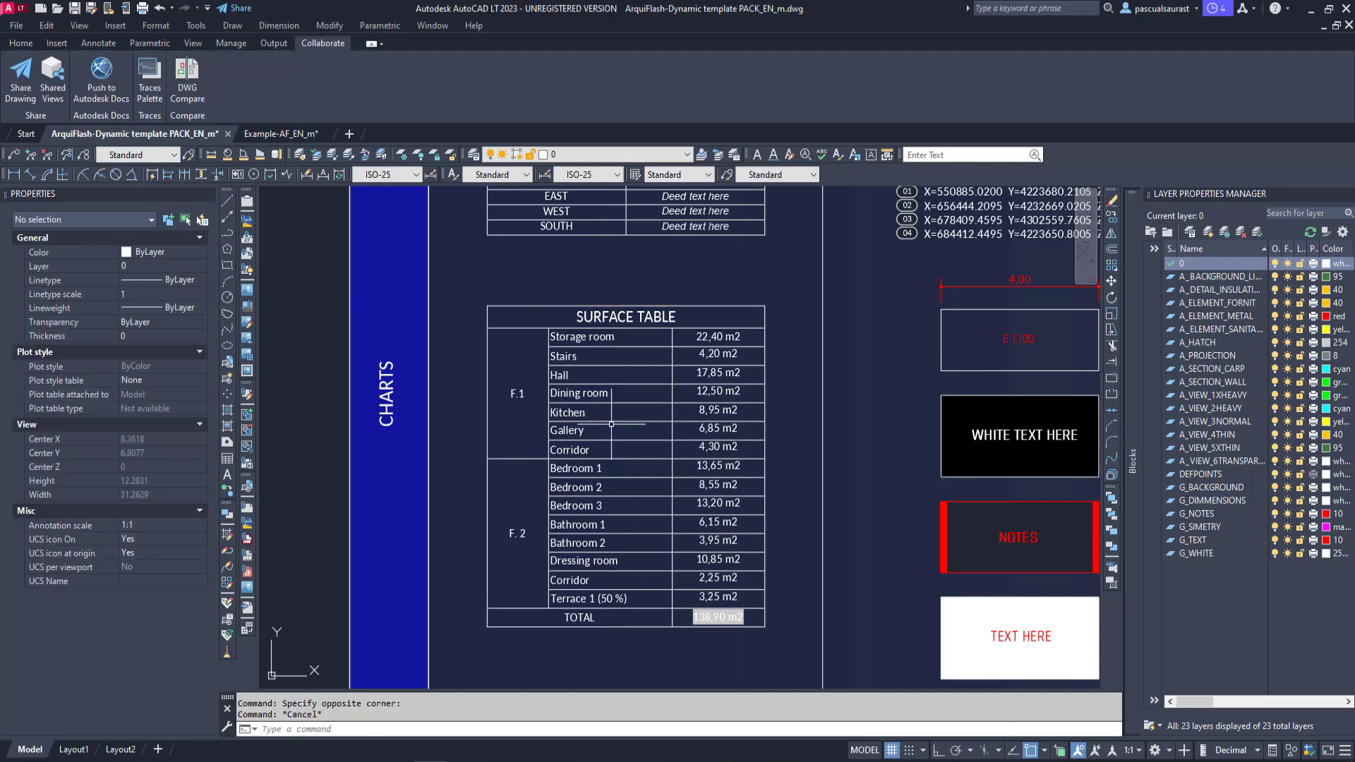
Try extending the numbering bubbles beside the georeferenced coordinates down to 18
scroll(621, 444, down, 3)
mouse_move(777, 436)
middle_down()
mouse_move(611, 429)
mouse_move(682, 383)
mouse_move(651, 366)
middle_up()
key(Escape)
scroll(651, 366, up, 4)
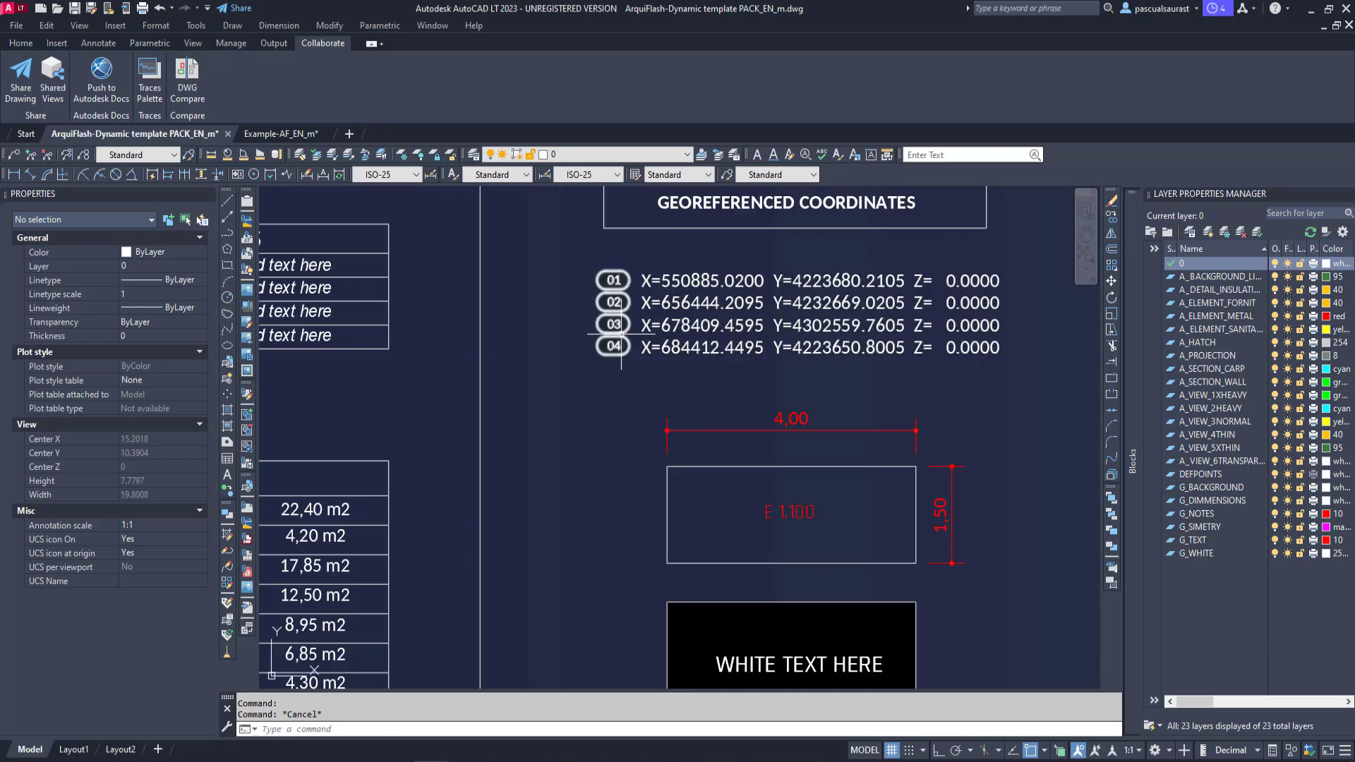
click(642, 336)
click(613, 345)
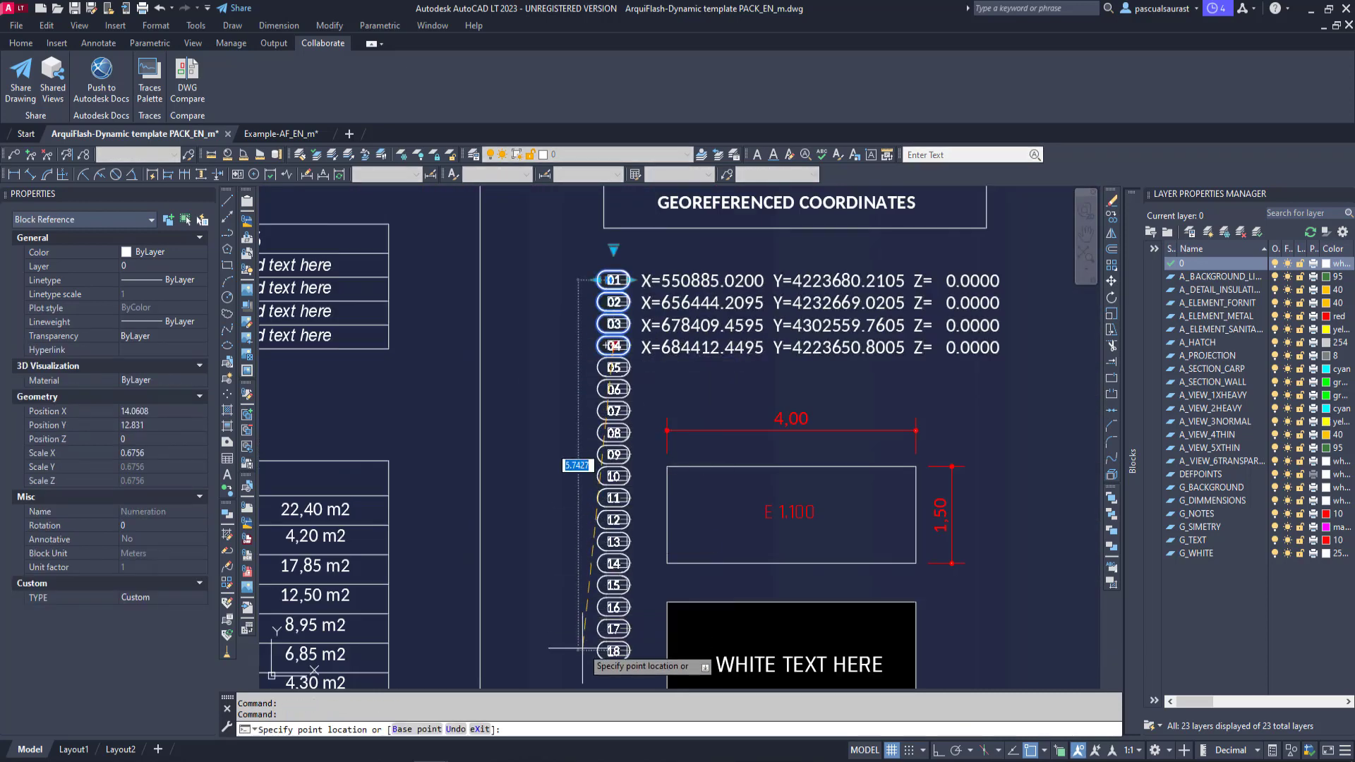
key(Escape)
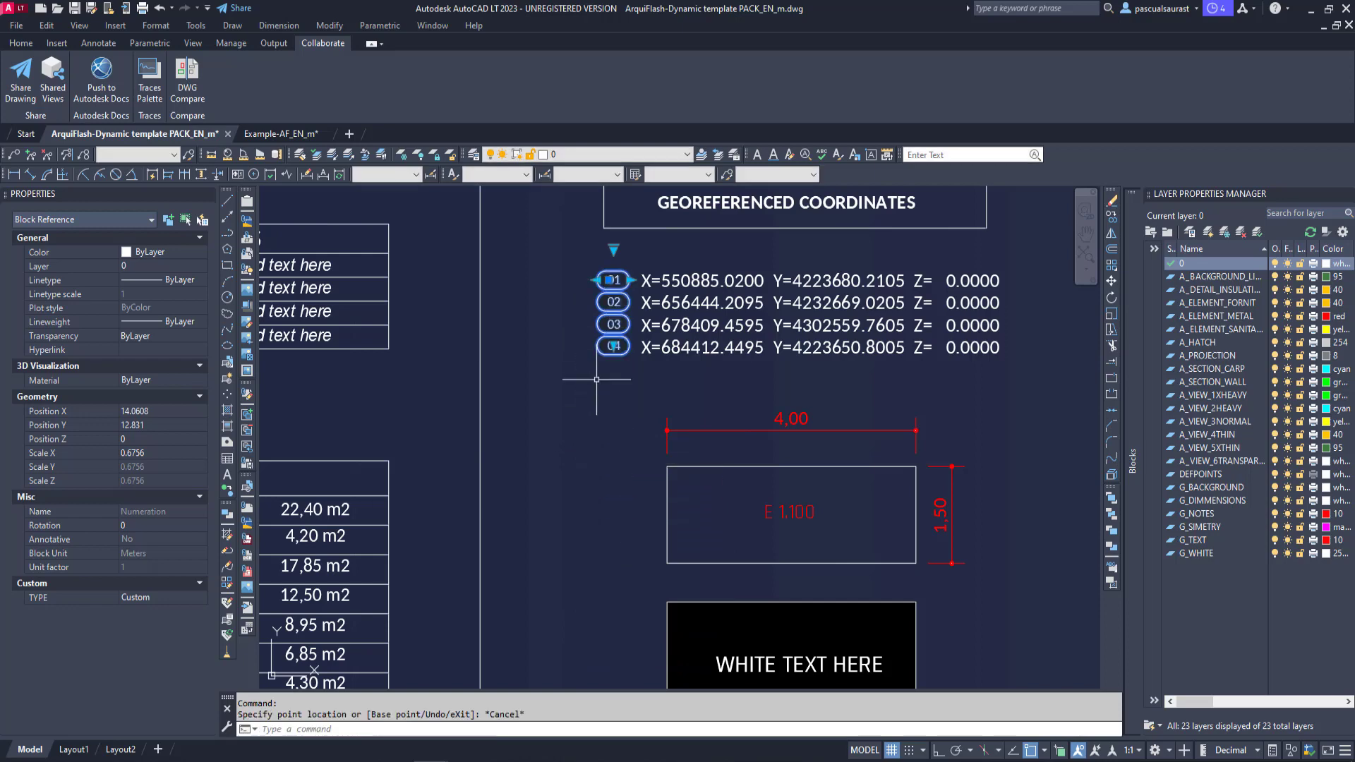
key(Escape)
Try resizing the red NOTES form to about 5.14 long and 2.08 wide, with side bars about 0.41 thick
middle_drag(737, 499, 721, 344)
scroll(721, 345, down, 2)
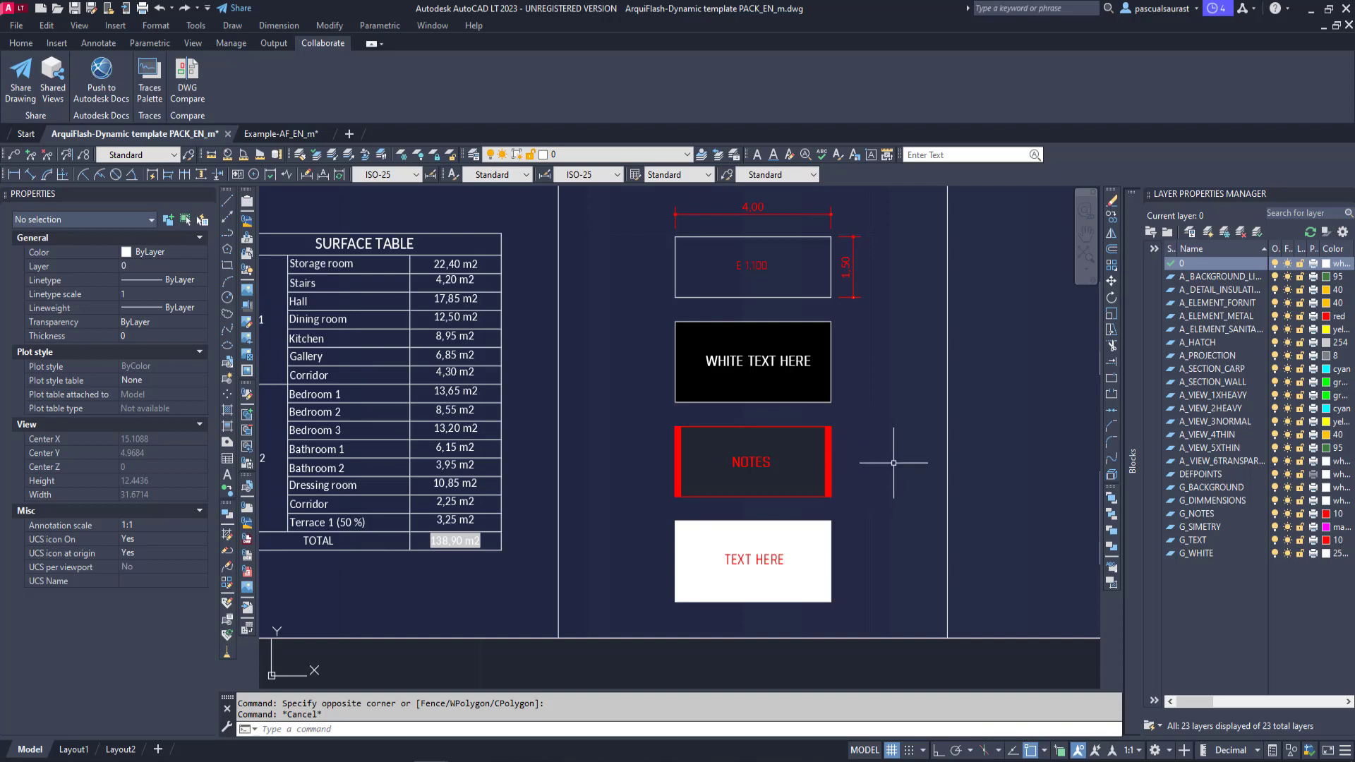
click(845, 464)
click(827, 463)
click(833, 462)
click(876, 462)
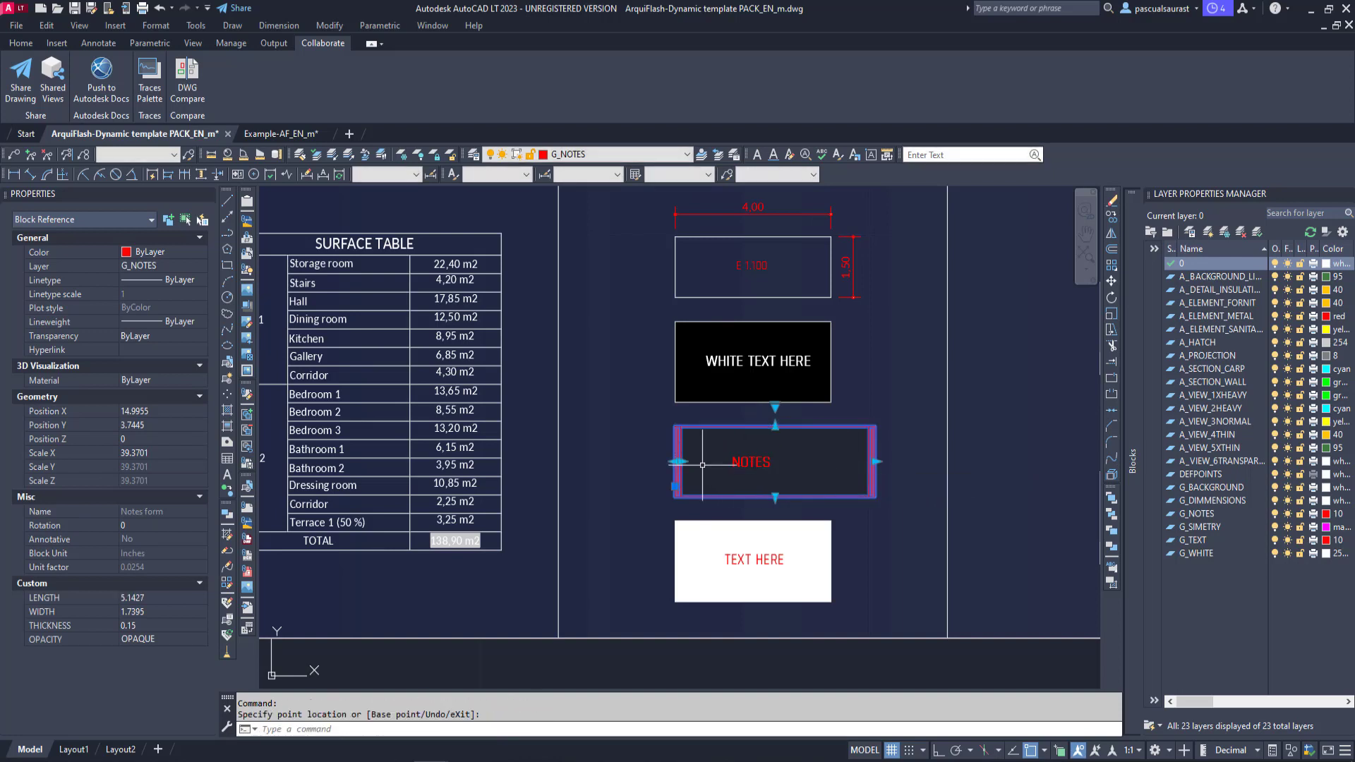
click(775, 412)
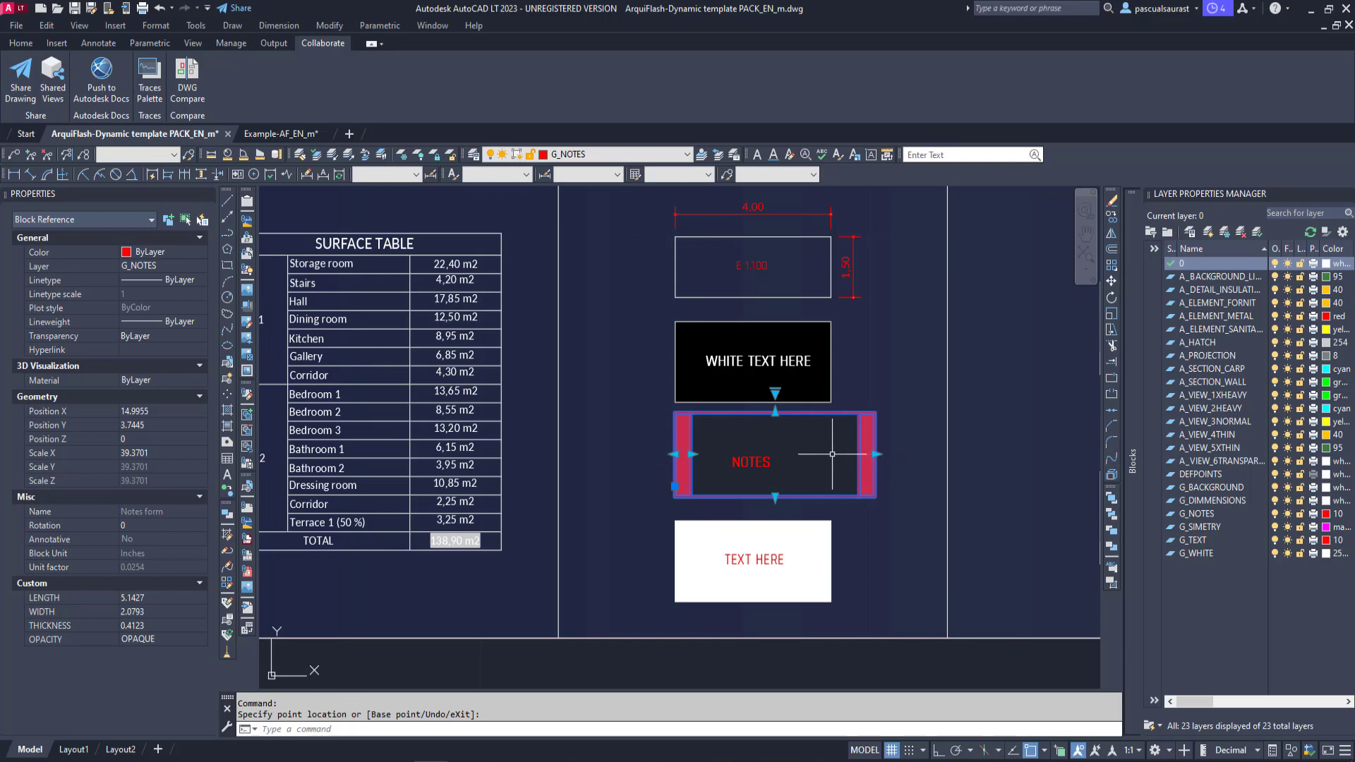
Undo the resizing of the red NOTES form
key(Escape)
scroll(900, 453, down, 4)
middle_drag(925, 442, 826, 457)
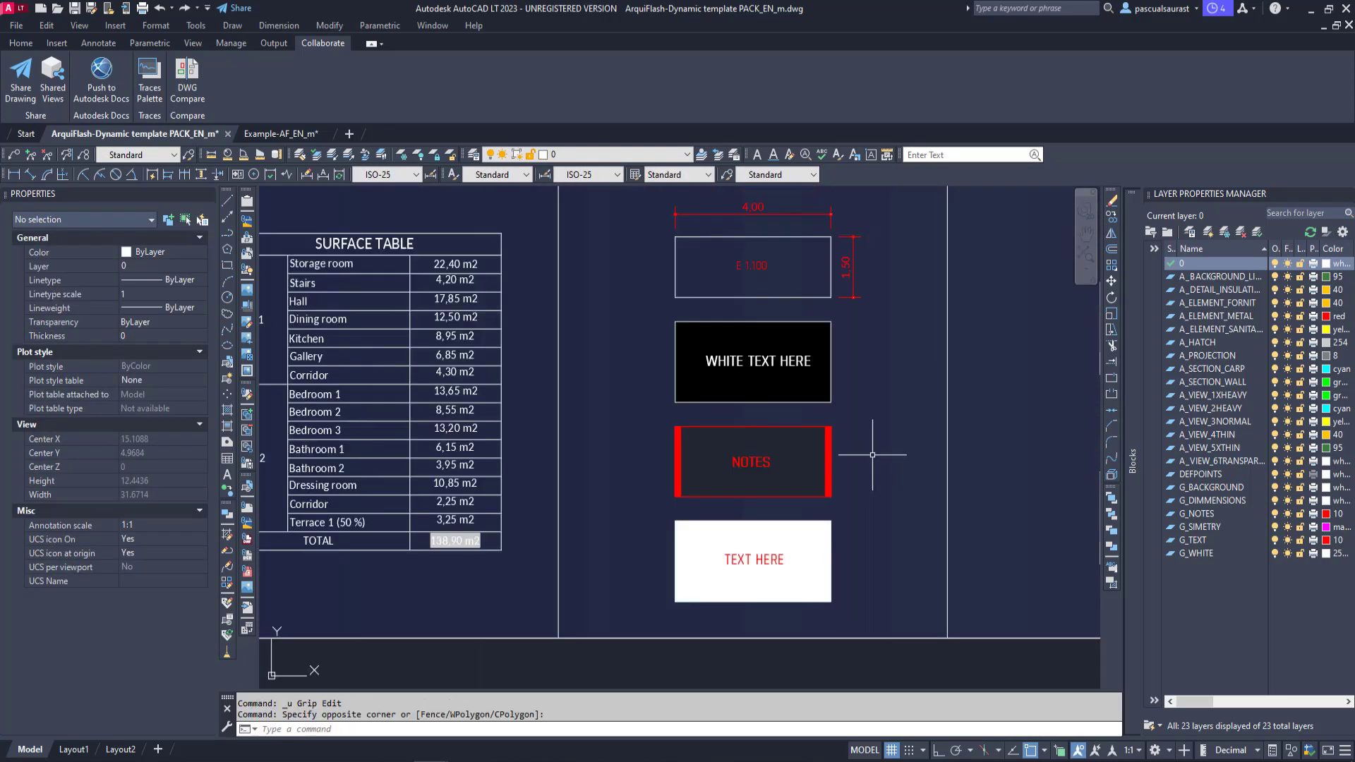
key(ctrl+z)
key(ctrl+z)
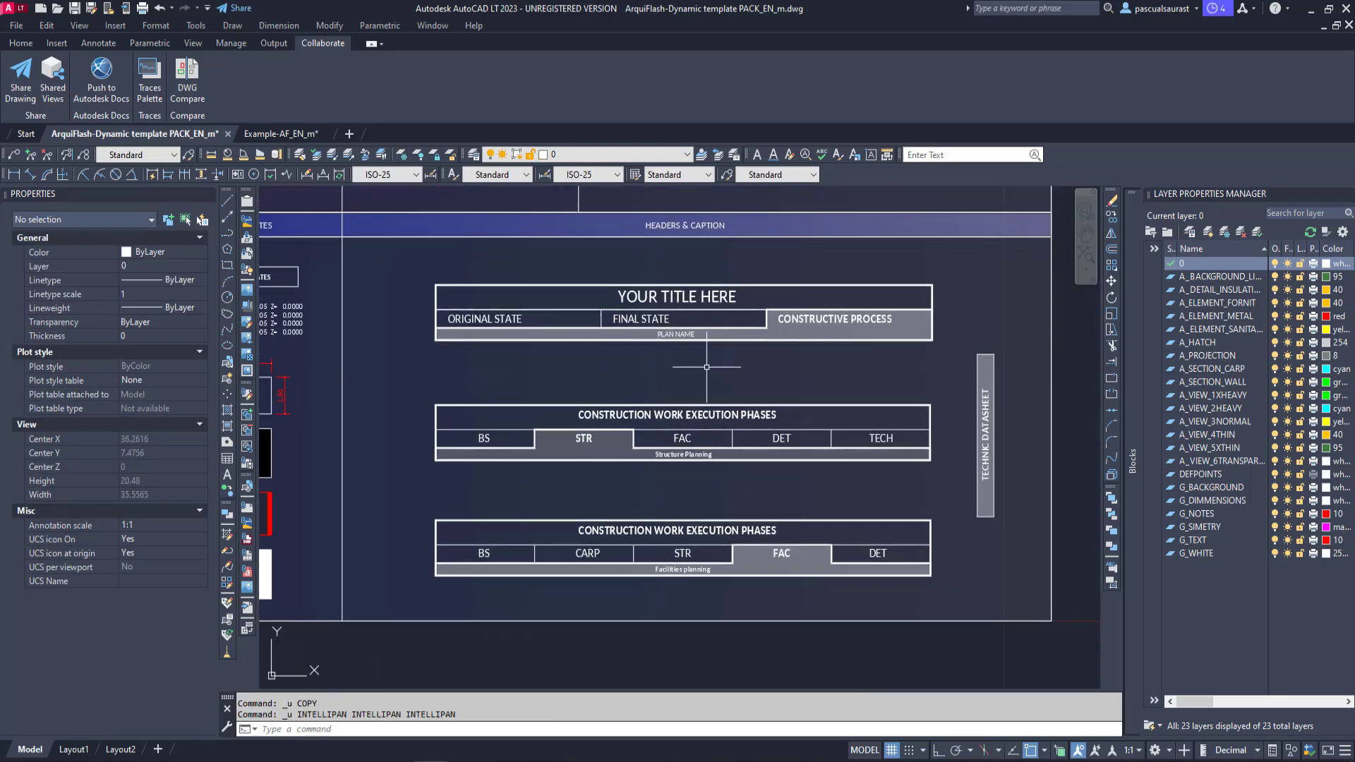
Copy the YOUR TITLE HERE header from the Headers & Caption section to the top of the first column in the sheet frame below
click(755, 354)
click(744, 340)
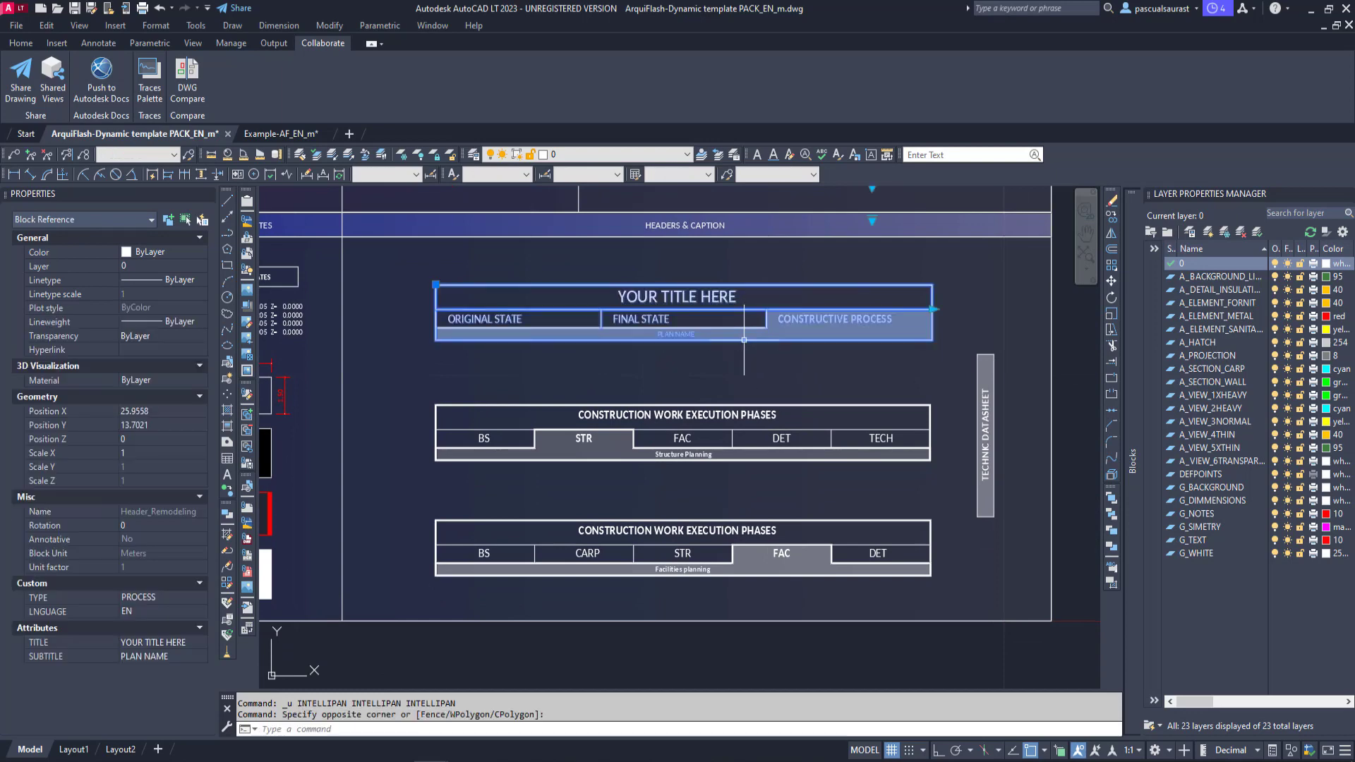
text(co)
key(Return)
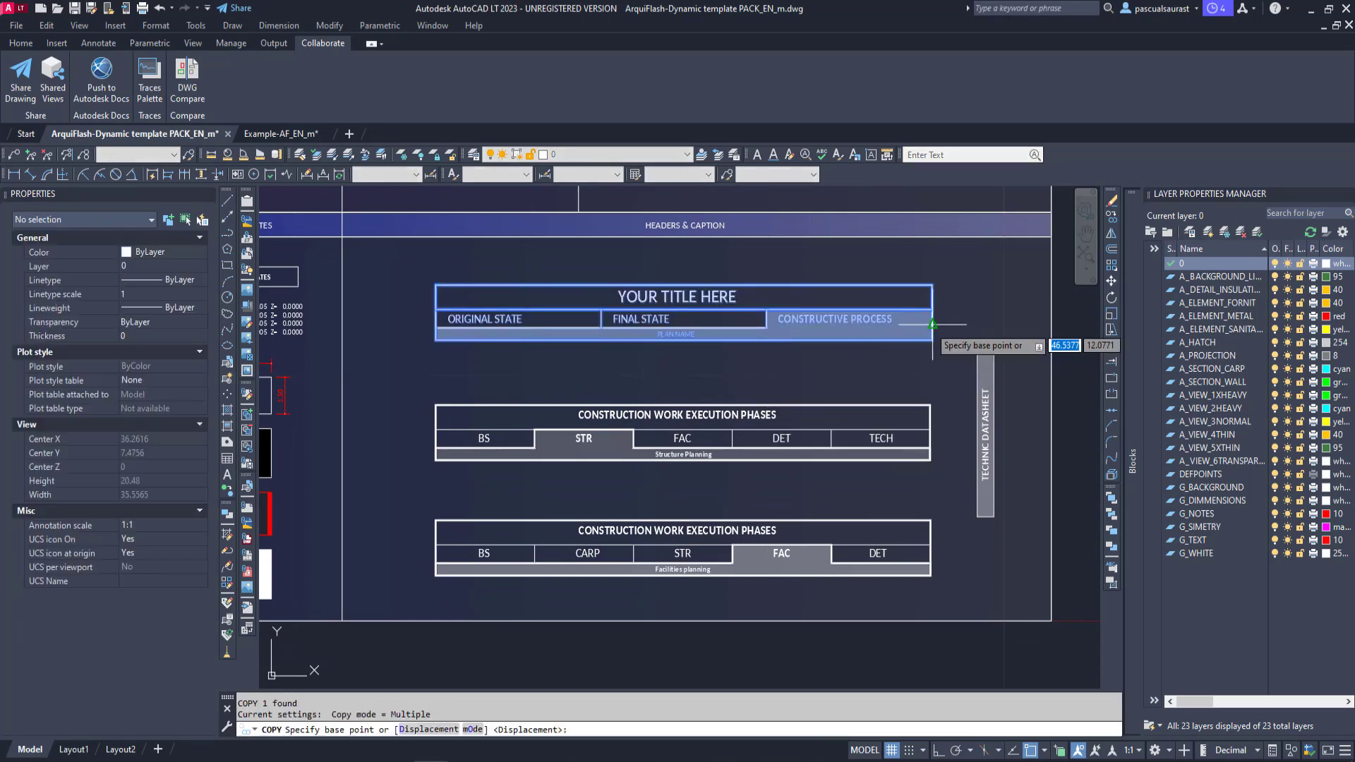
click(932, 285)
scroll(942, 287, down, 4)
middle_drag(815, 488, 877, 384)
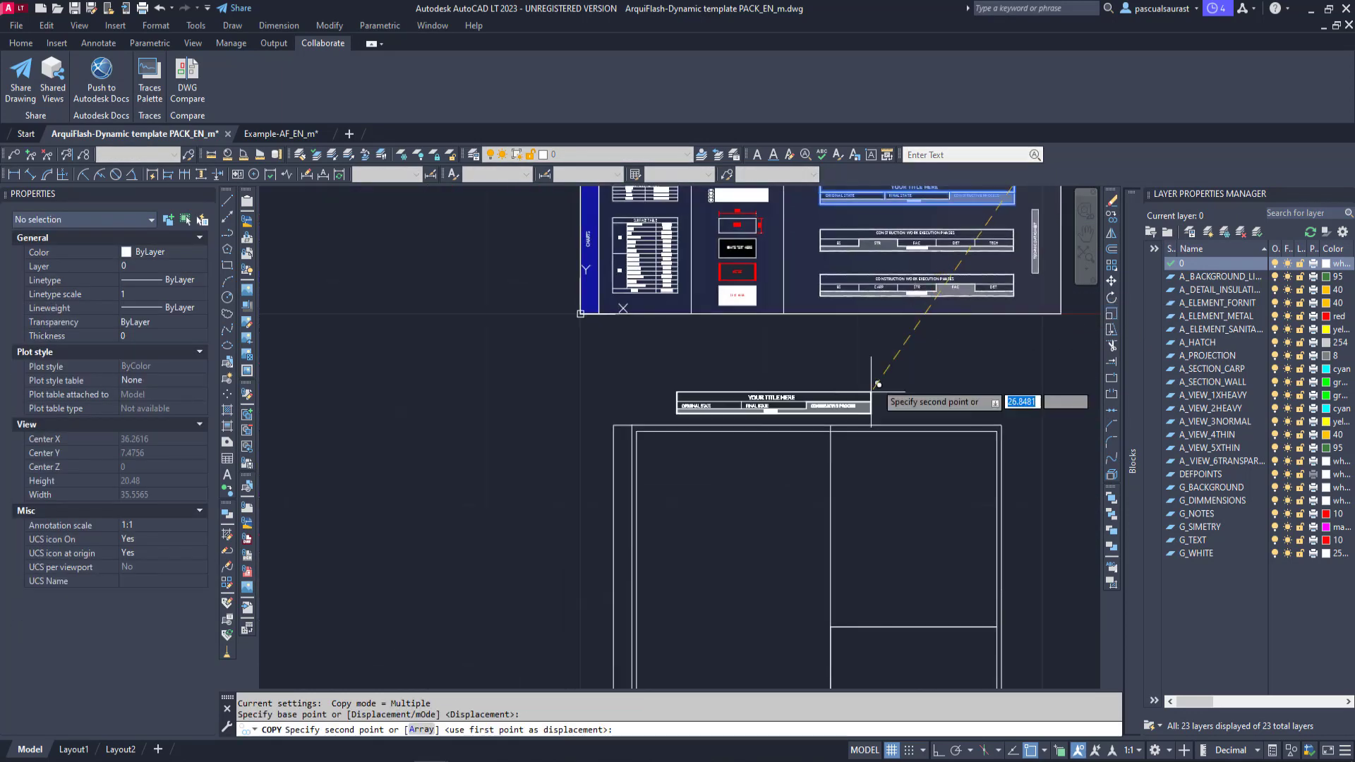
scroll(841, 468, up, 4)
click(813, 378)
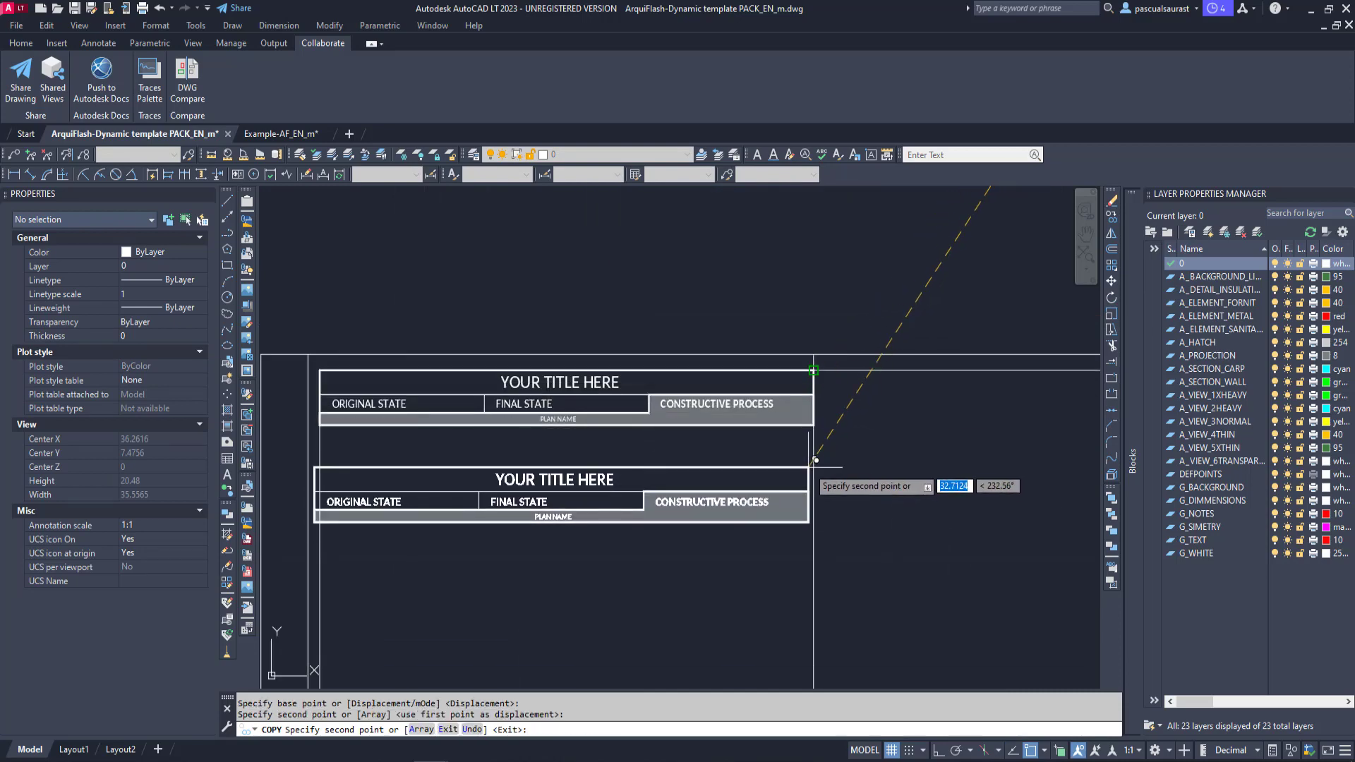
key(Return)
Shorten the copied header and move it 21 units horizontally to the top corner of the sheet frame's second column
click(734, 462)
click(713, 417)
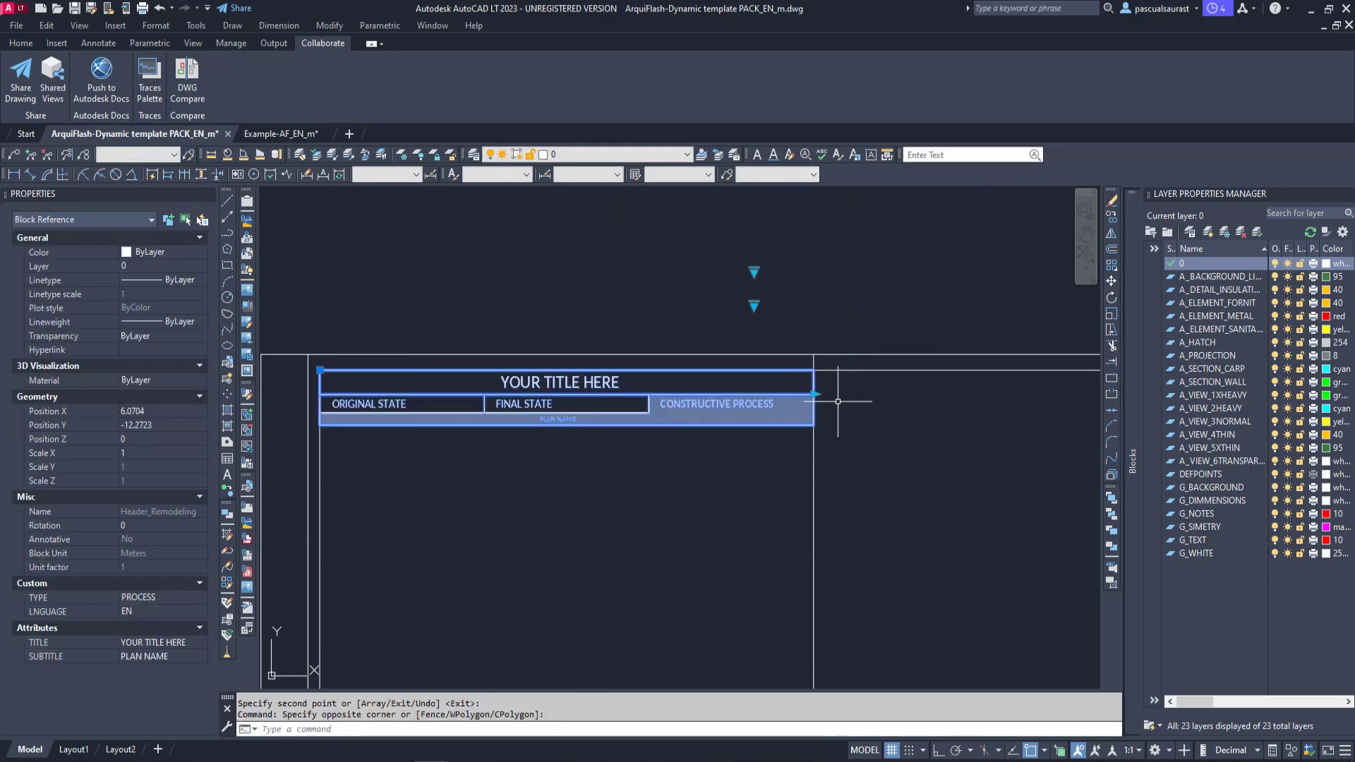
click(814, 394)
click(712, 454)
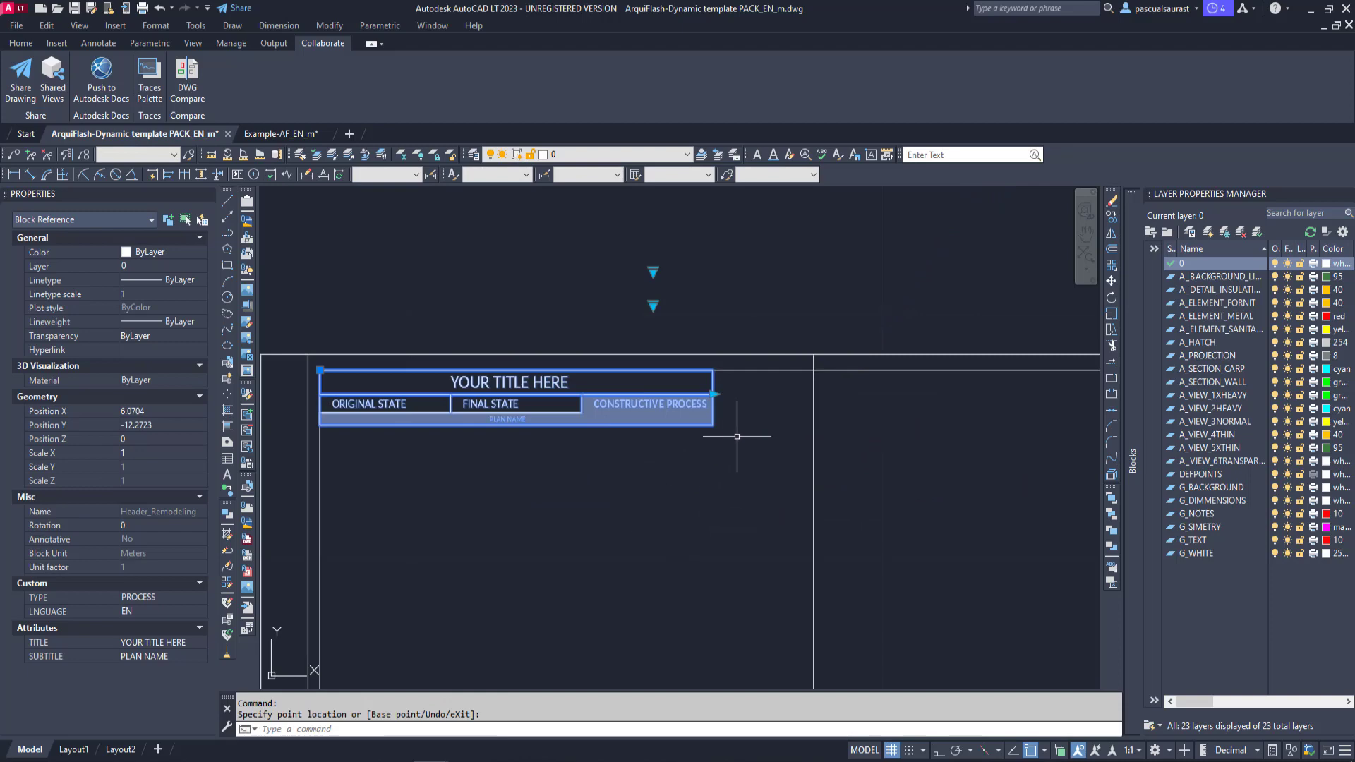
key(m)
key(Return)
click(320, 369)
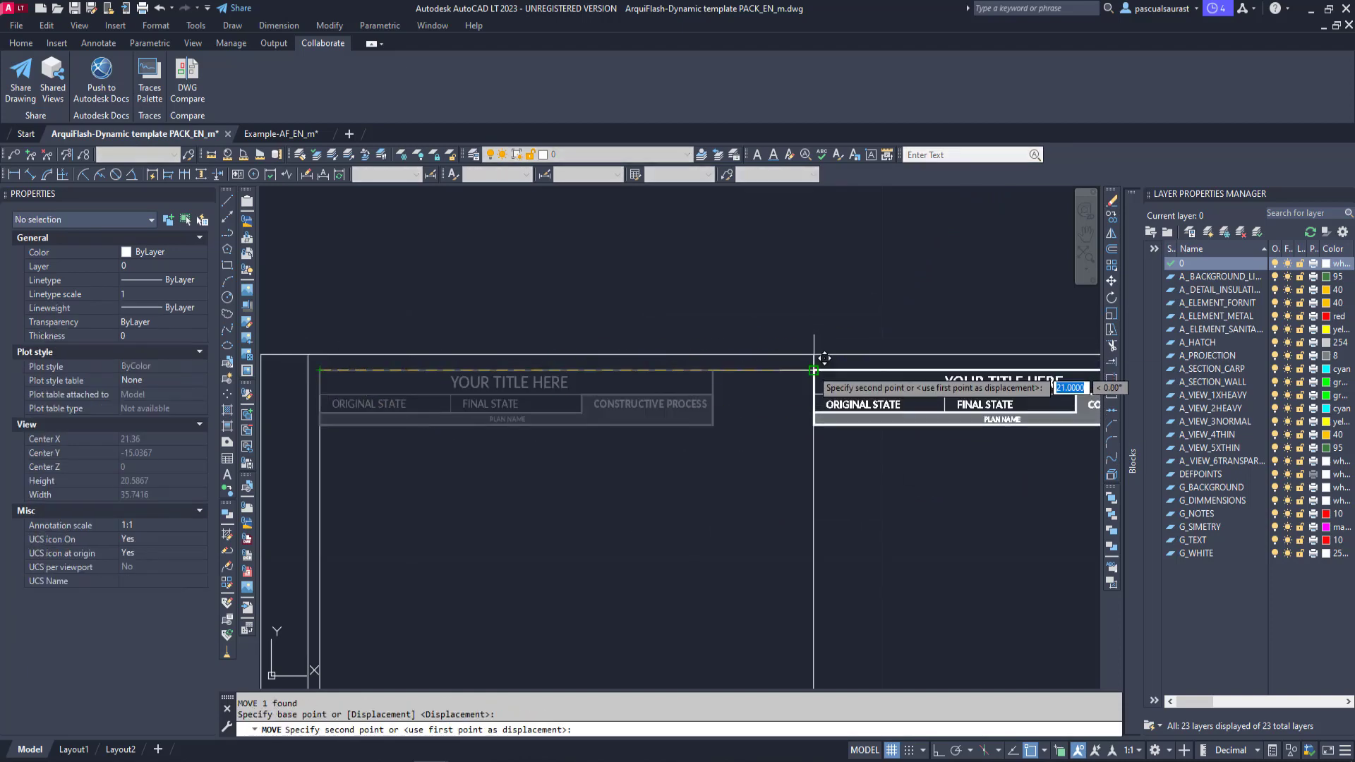
click(814, 370)
Stretch the moved header to span the full width of the sheet frame's second column
middle_drag(910, 452, 612, 464)
click(920, 462)
click(886, 414)
click(910, 407)
click(939, 424)
key(Escape)
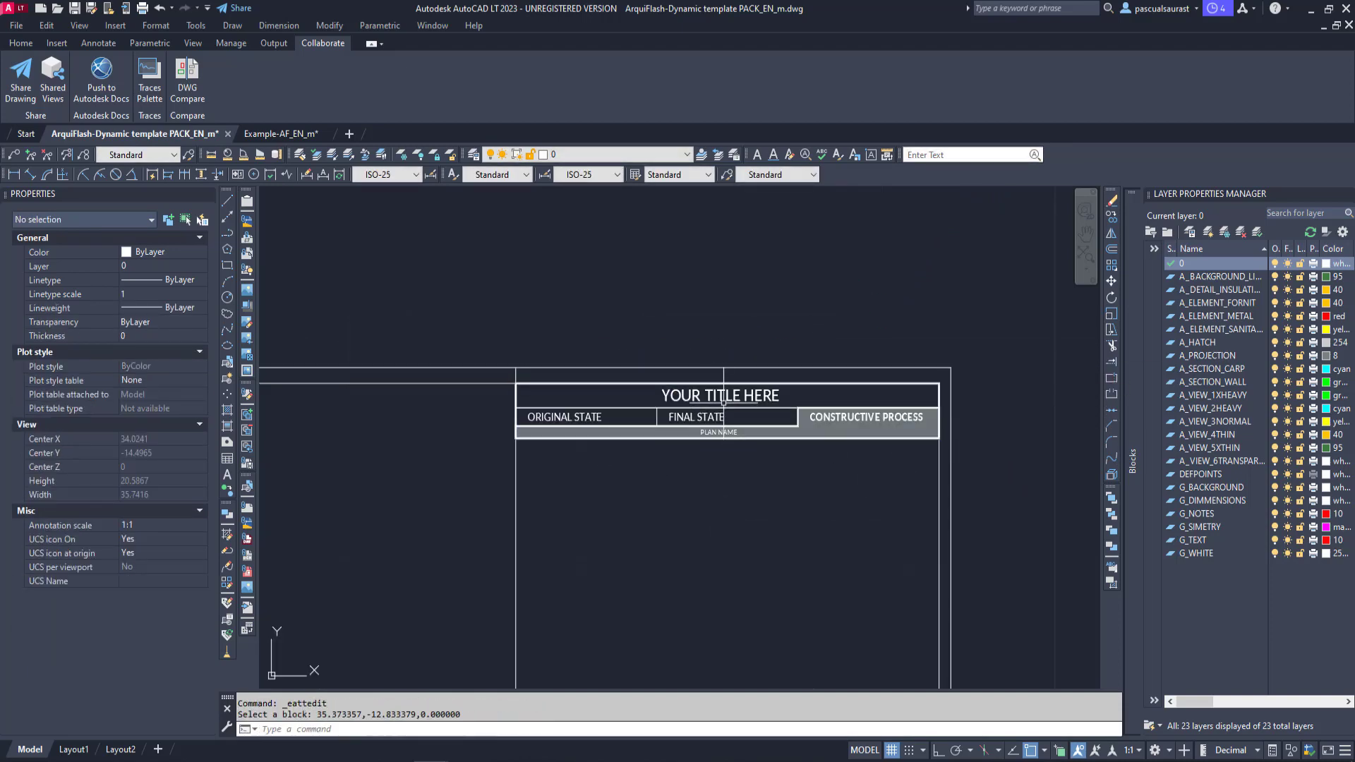
Review the TITLE and SUBTITLE attributes of the header in the sheet frame, leave them unedited, and inspect its block properties
double_click(721, 395)
click(818, 552)
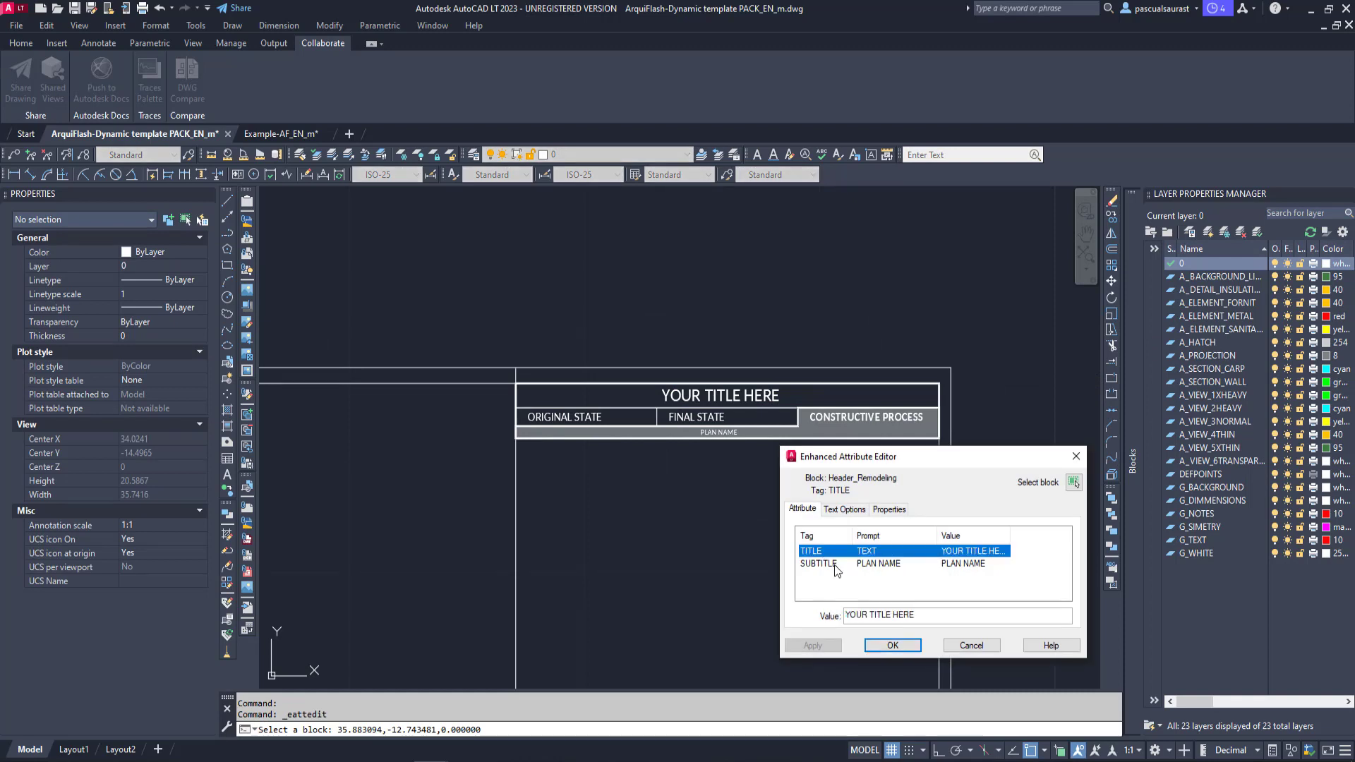
click(837, 564)
click(971, 646)
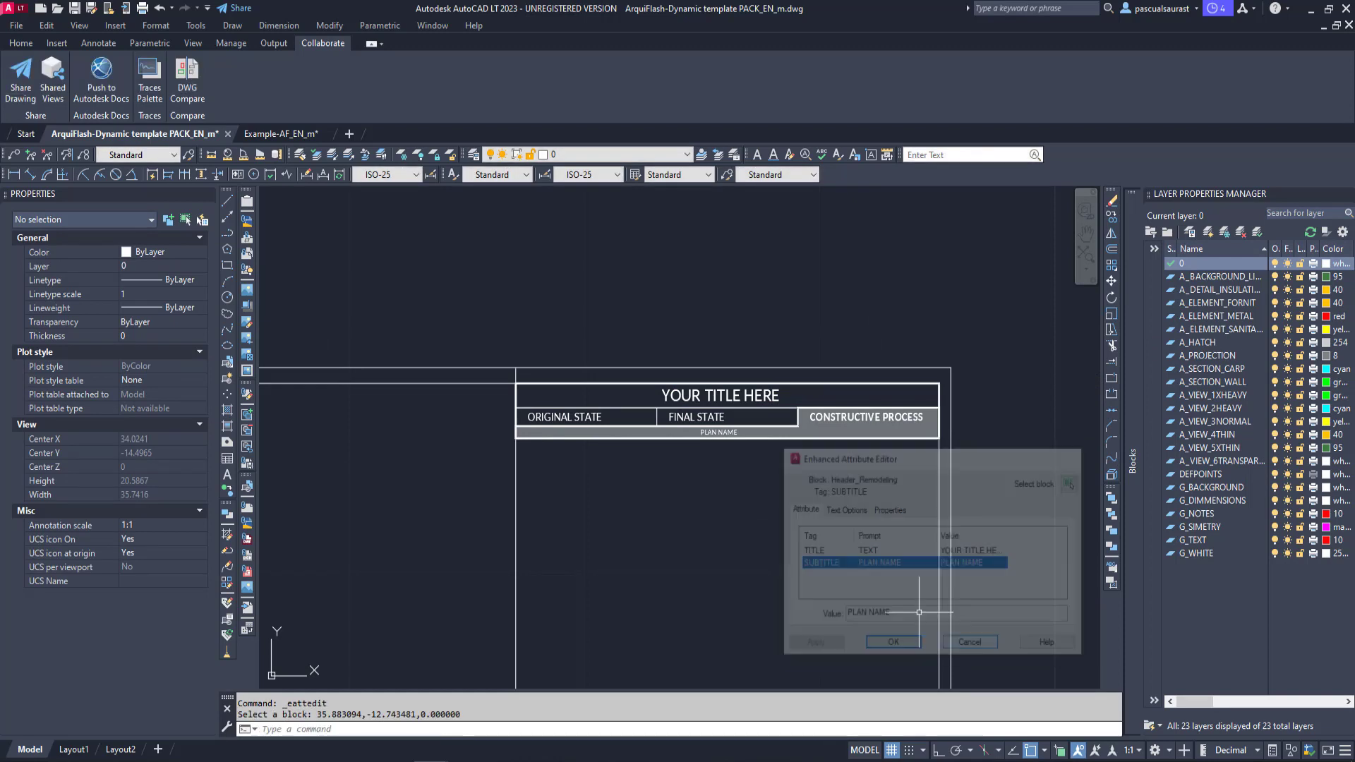
click(650, 440)
click(301, 582)
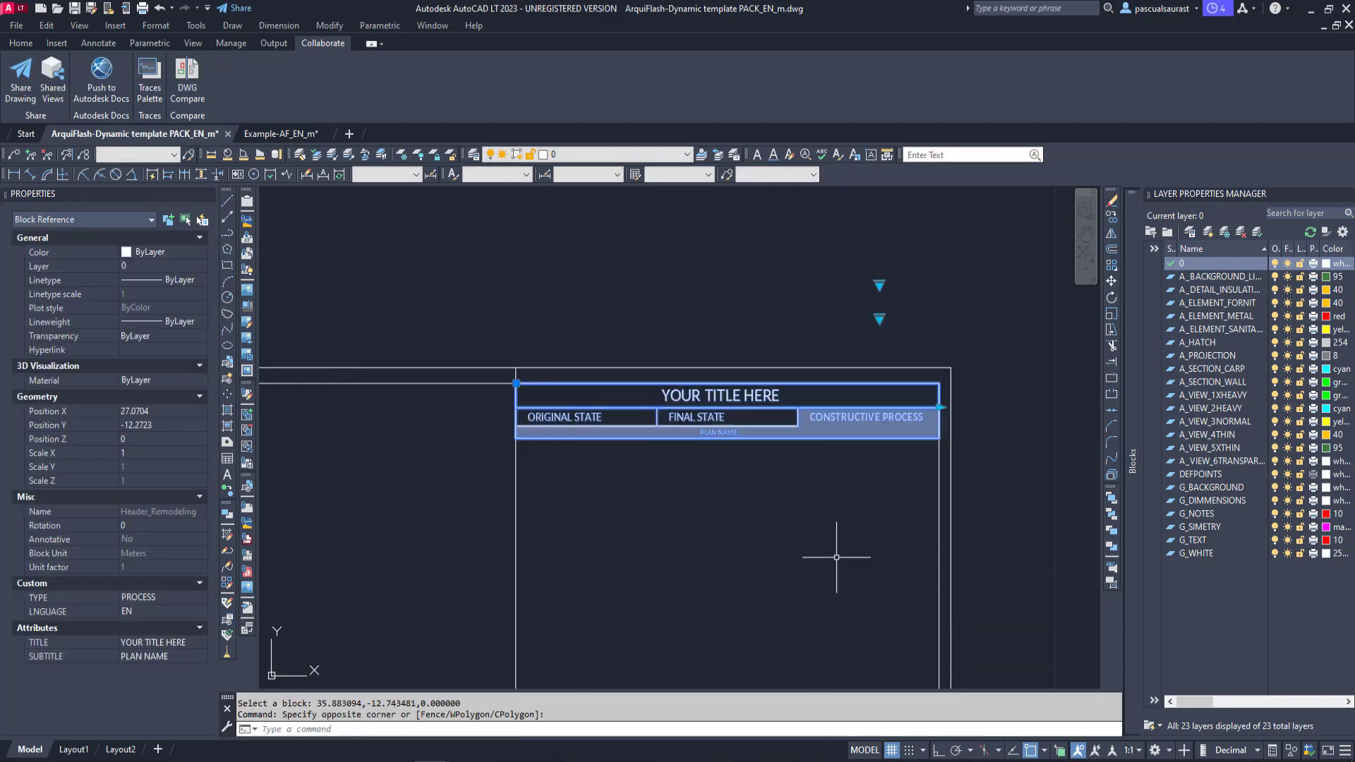
key(Escape)
Examine the placed header in the sheet frame and the two CONSTRUCTION WORK EXECUTION PHASES headers in the Headers & Caption section
scroll(848, 552, down, 4)
scroll(820, 497, up, 6)
click(815, 498)
click(763, 577)
middle_drag(736, 580, 700, 556)
key(Escape)
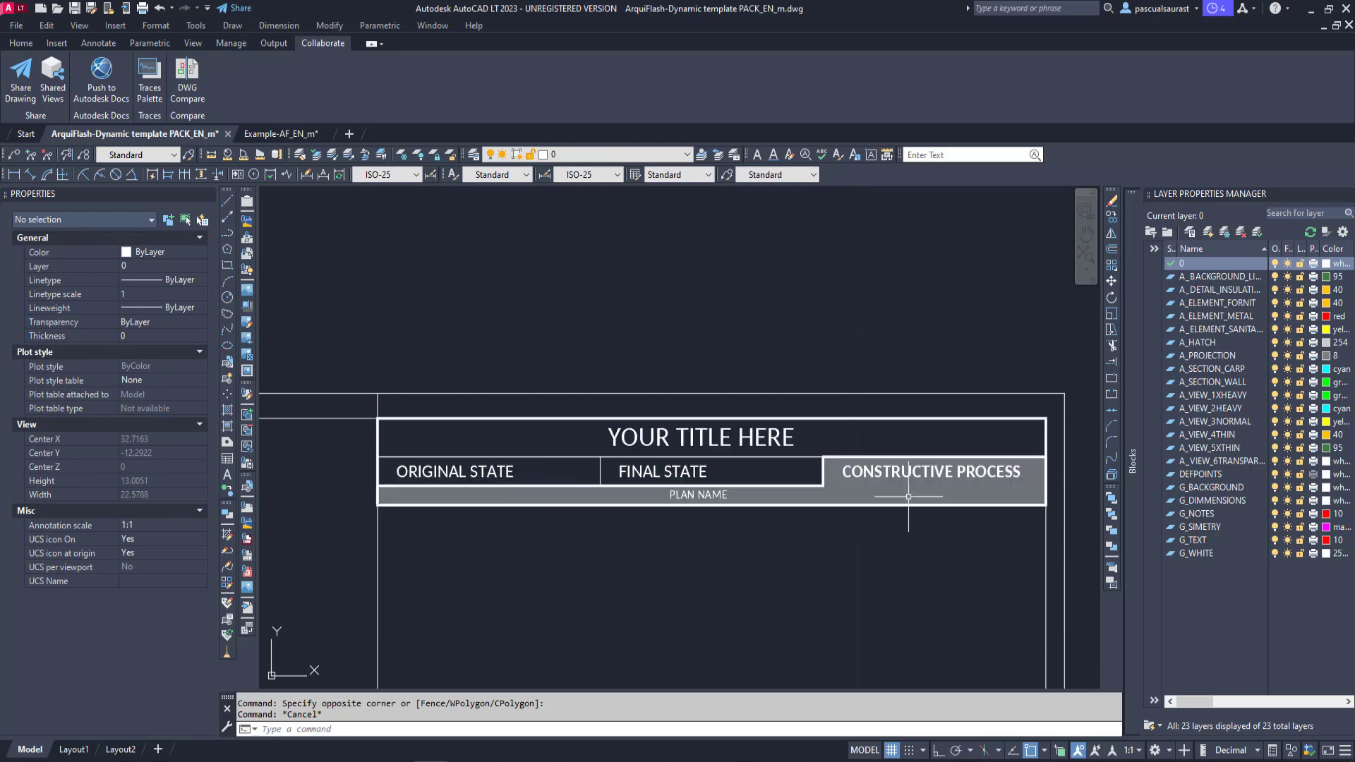
scroll(925, 547, down, 3)
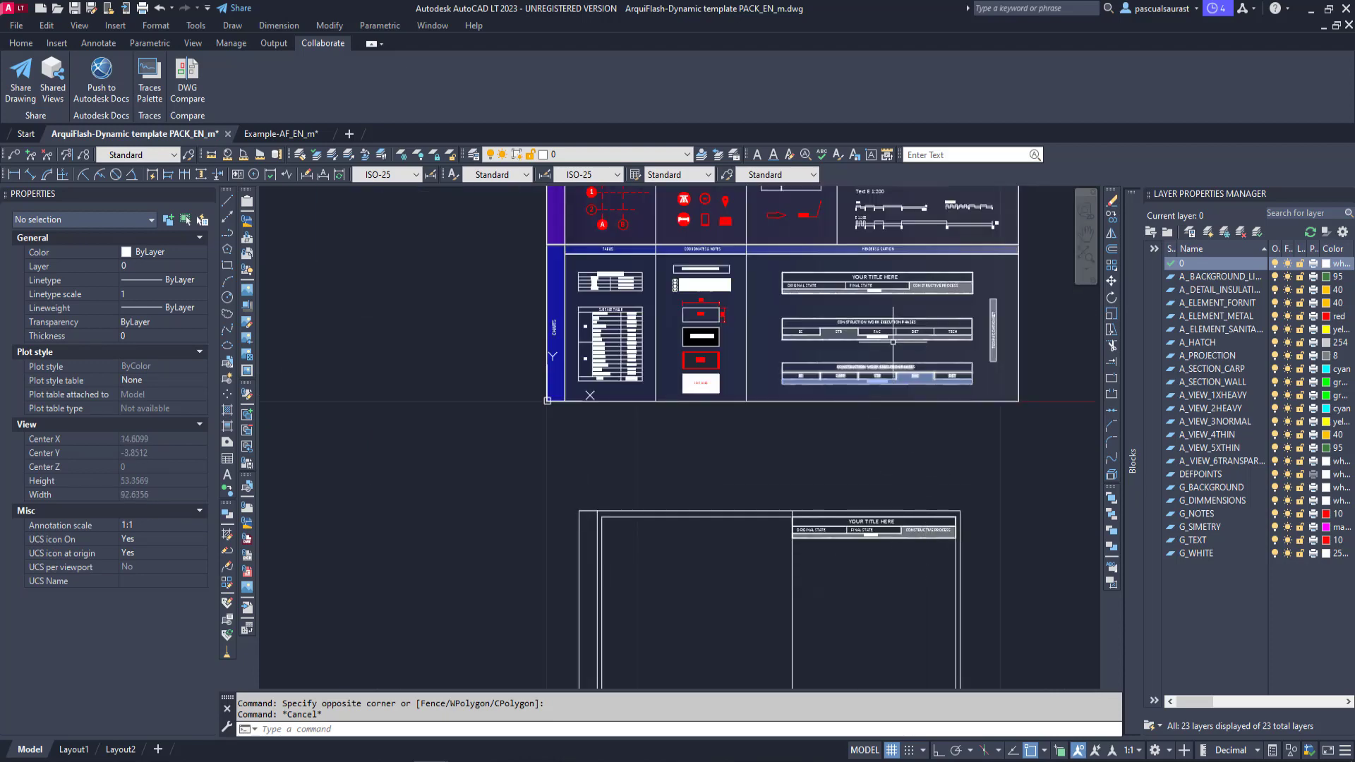
scroll(869, 313, up, 1)
scroll(889, 339, up, 4)
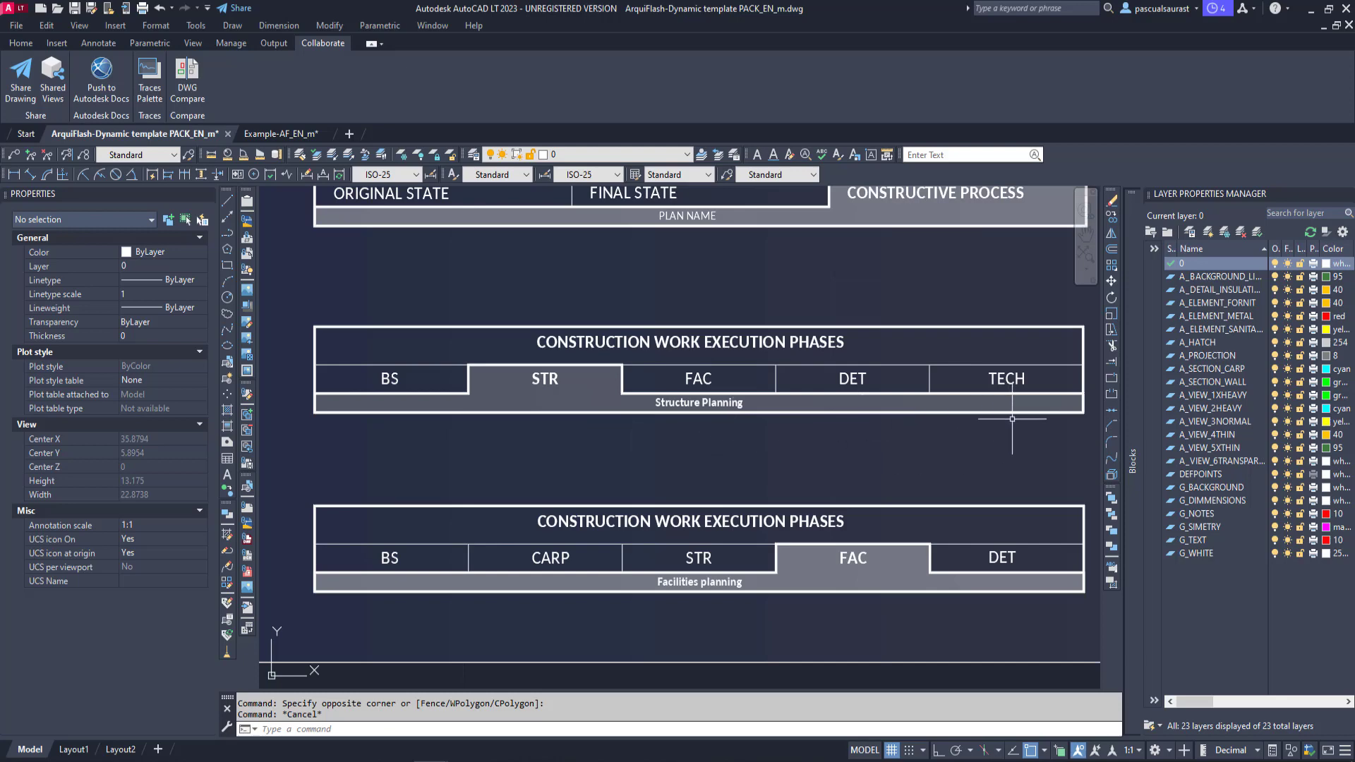
mouse_move(1018, 422)
middle_down()
mouse_move(944, 368)
mouse_move(956, 360)
middle_up()
middle_drag(402, 509, 514, 471)
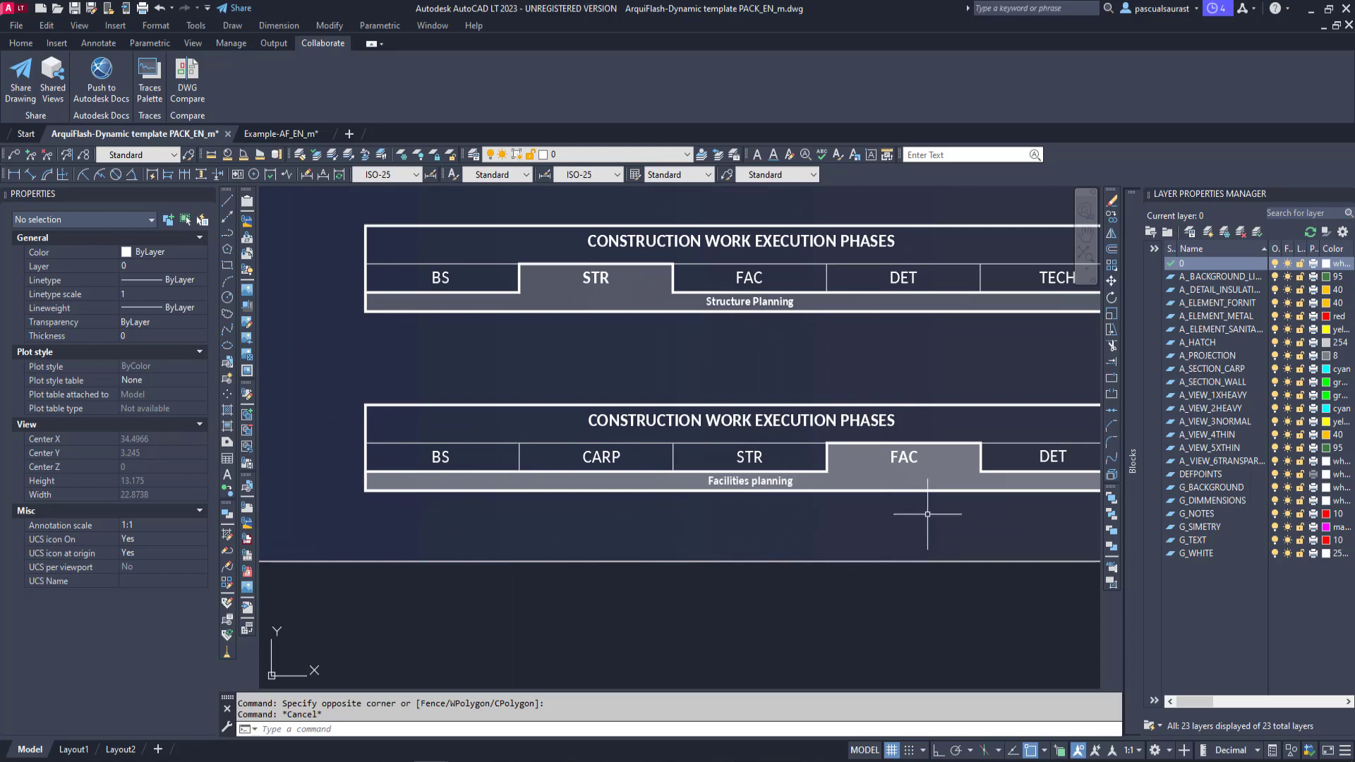
Switch the type of the vertical TECHNIC DATASHEET title box to STR and finally to DET
click(795, 385)
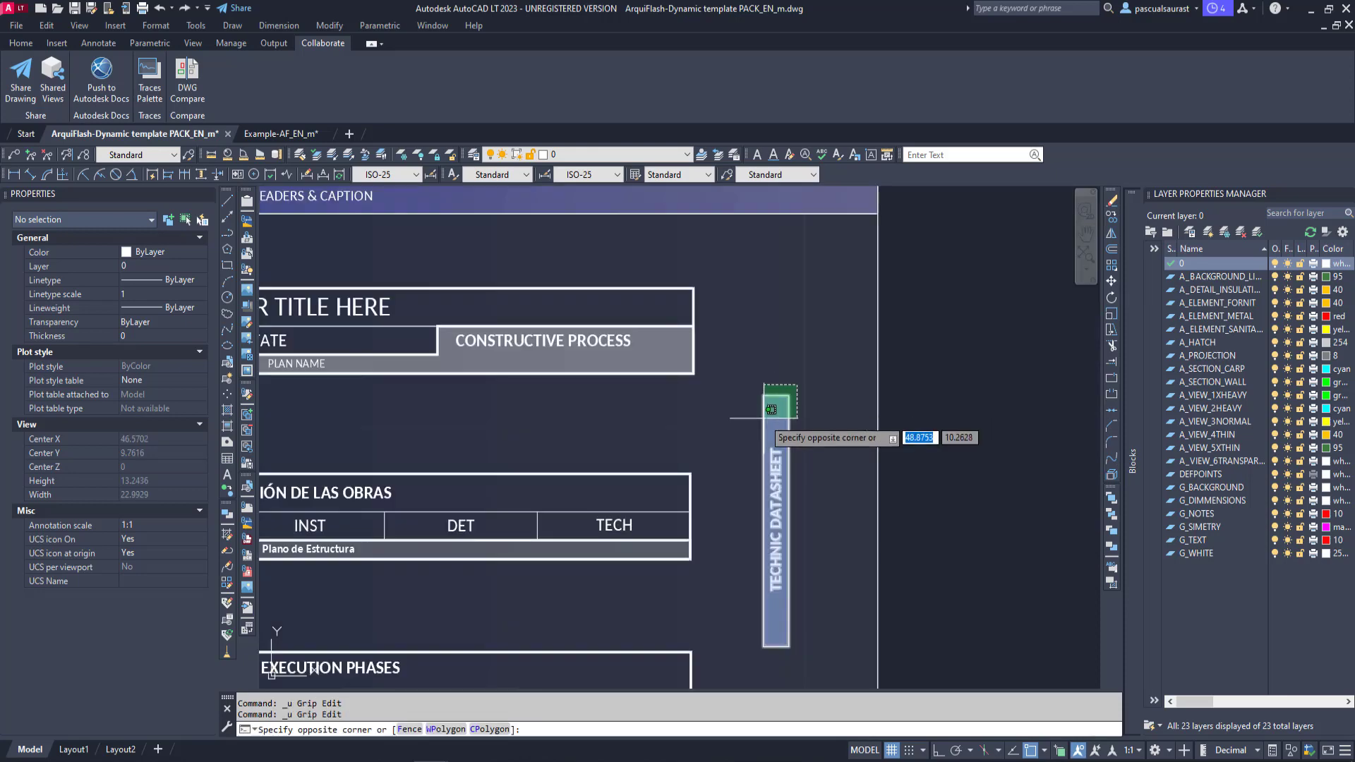
click(763, 418)
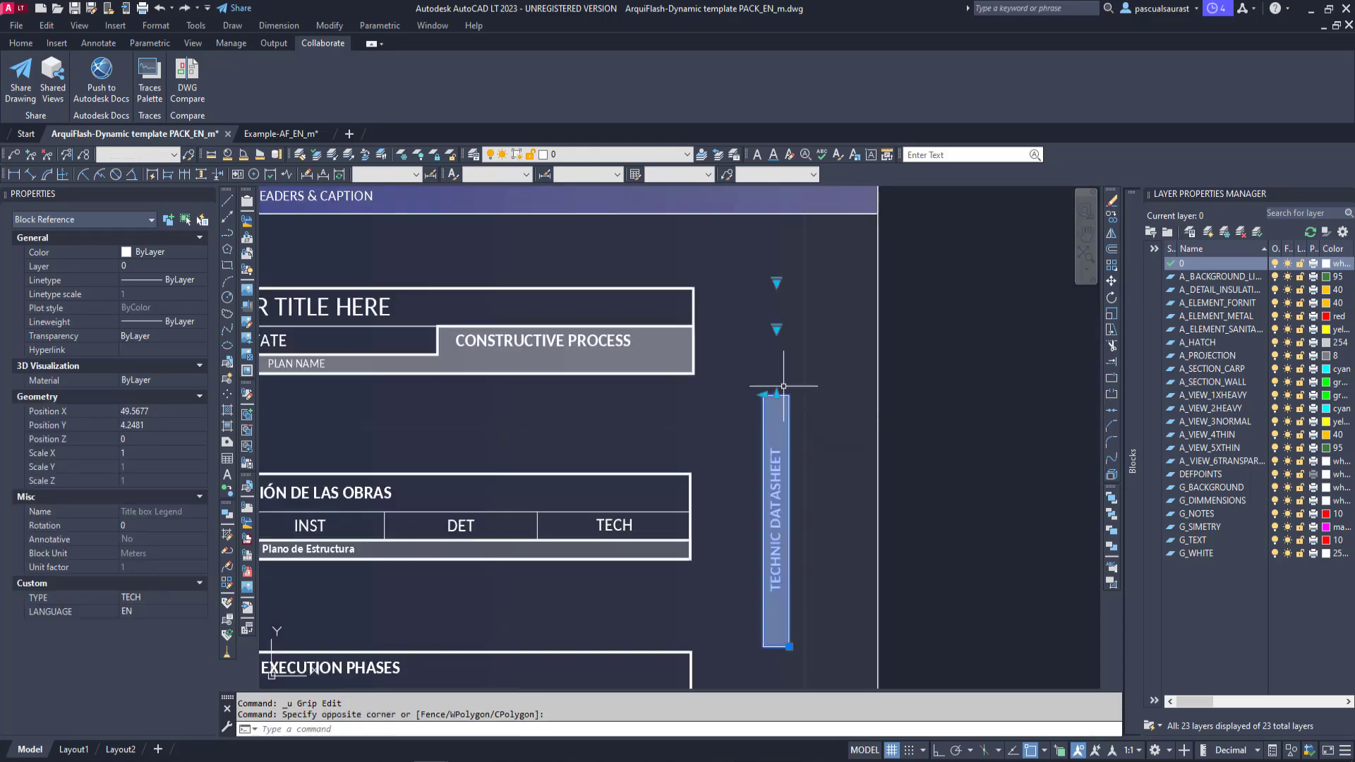
click(777, 330)
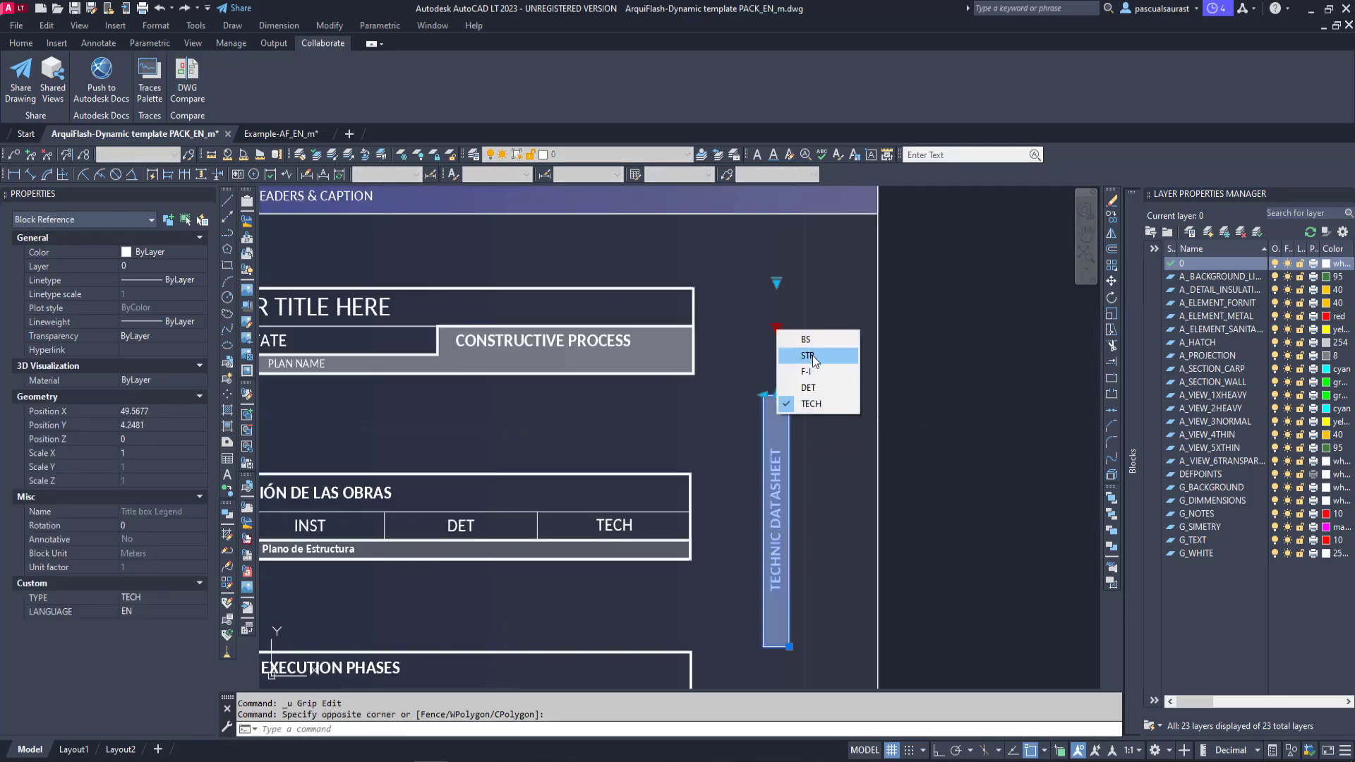
click(813, 356)
click(777, 330)
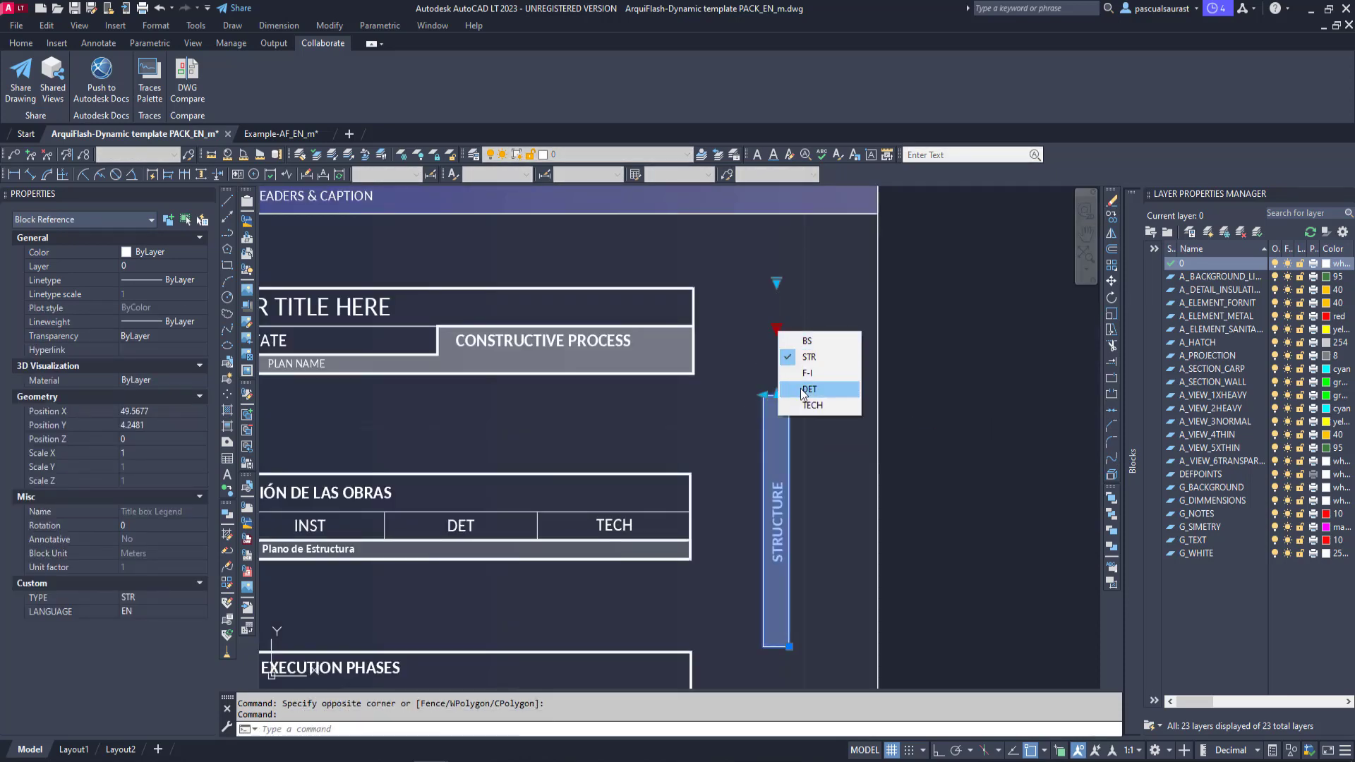
click(804, 390)
Stretch the vertical CONSTRUCTIVE DETAIL title box slightly wider and taller
click(764, 394)
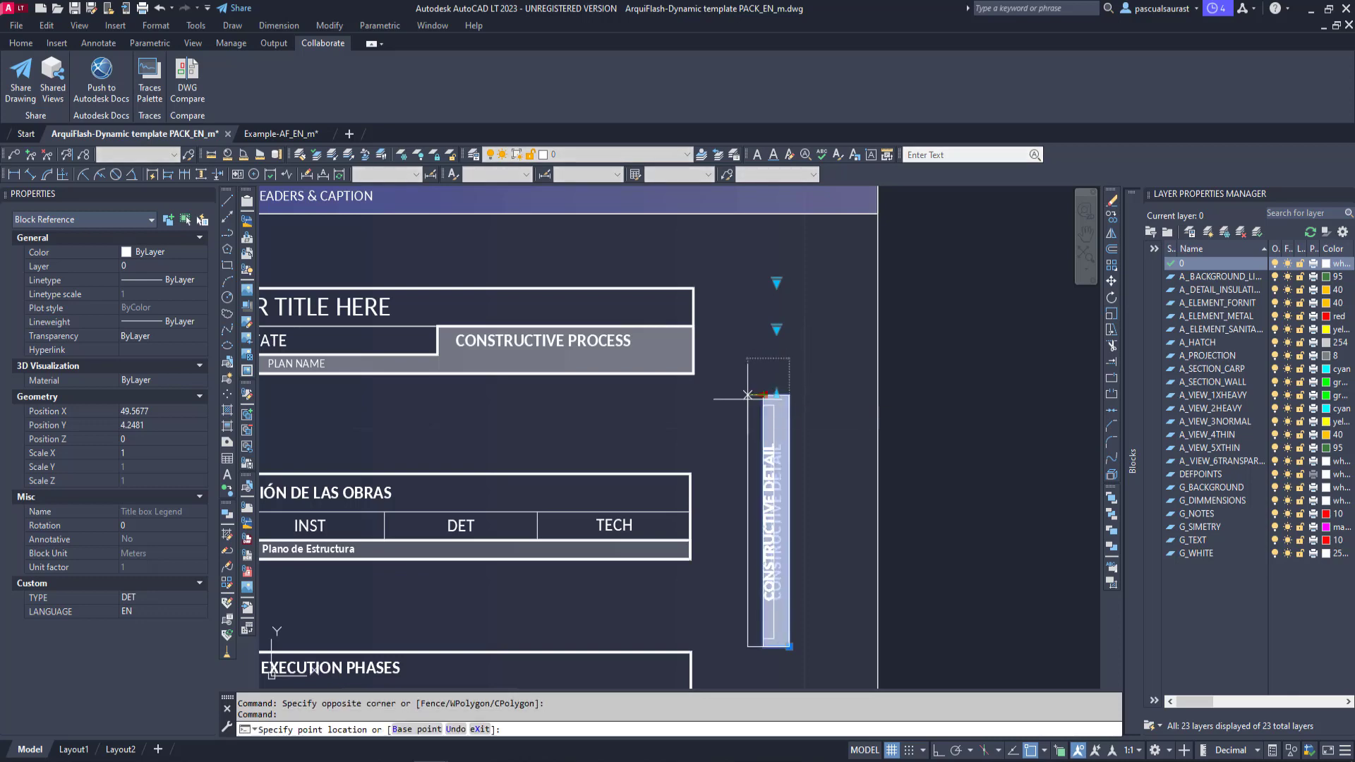
click(748, 395)
click(768, 394)
click(777, 379)
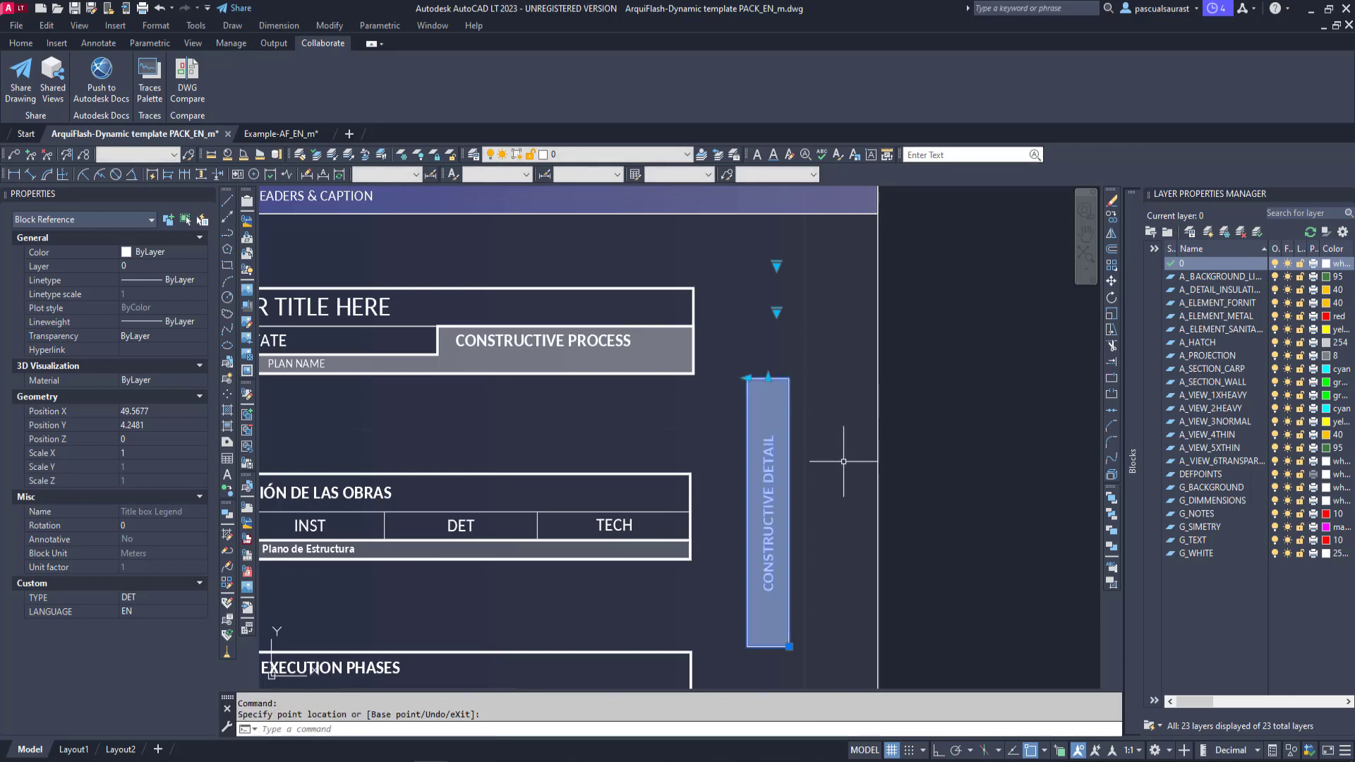
key(Escape)
Switch to the Example-AF_EN_m drawing, review the ARQUIFLASH plot style tables available for plotting, and cancel the plot
scroll(846, 451, down, 6)
mouse_move(824, 496)
middle_down()
mouse_move(861, 618)
mouse_move(932, 635)
middle_up()
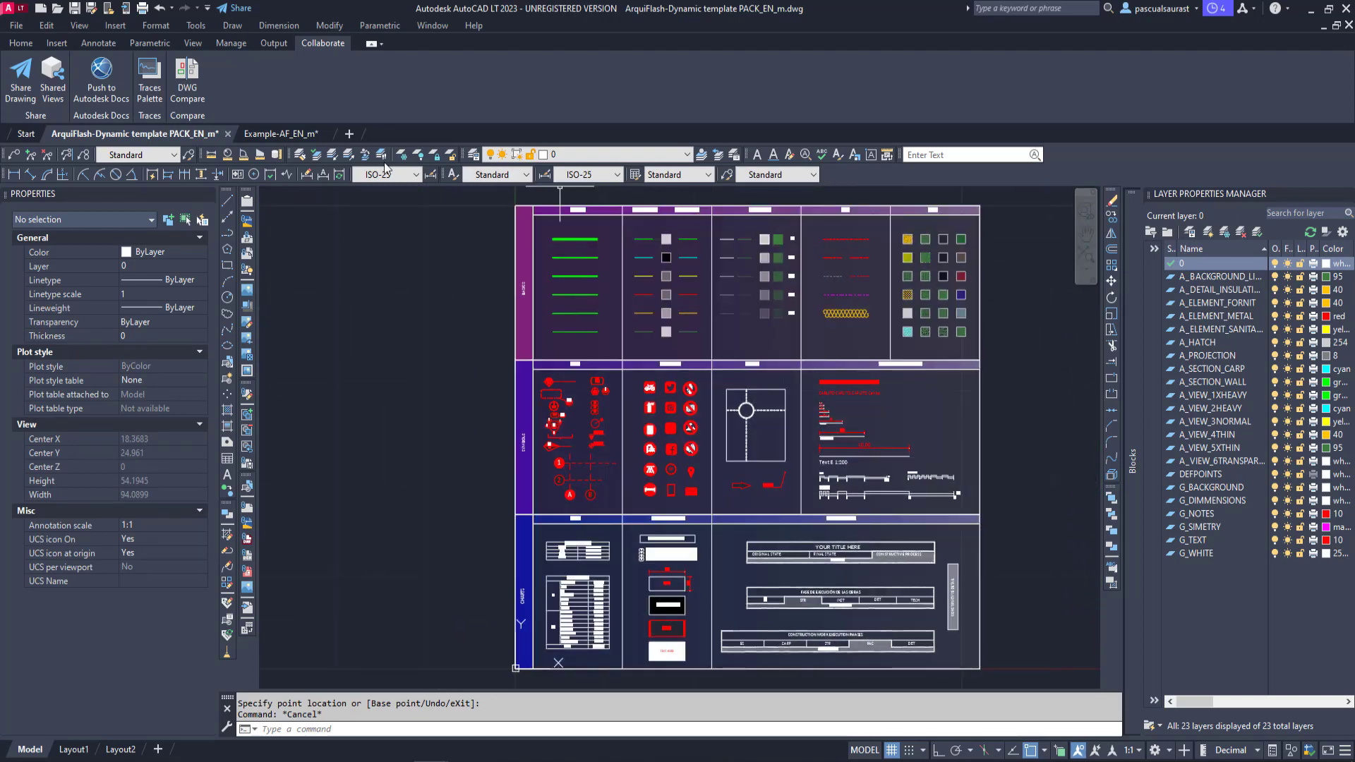
click(283, 135)
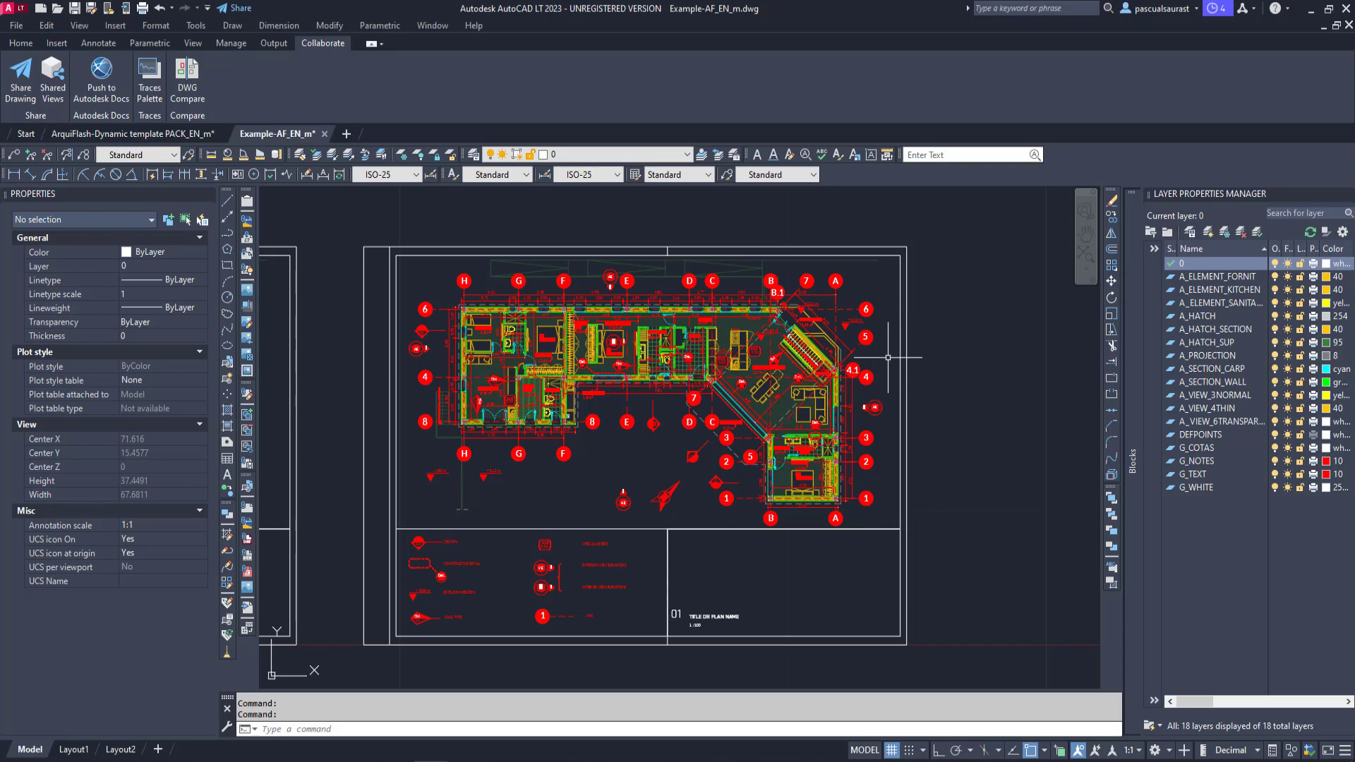
key(ctrl+p)
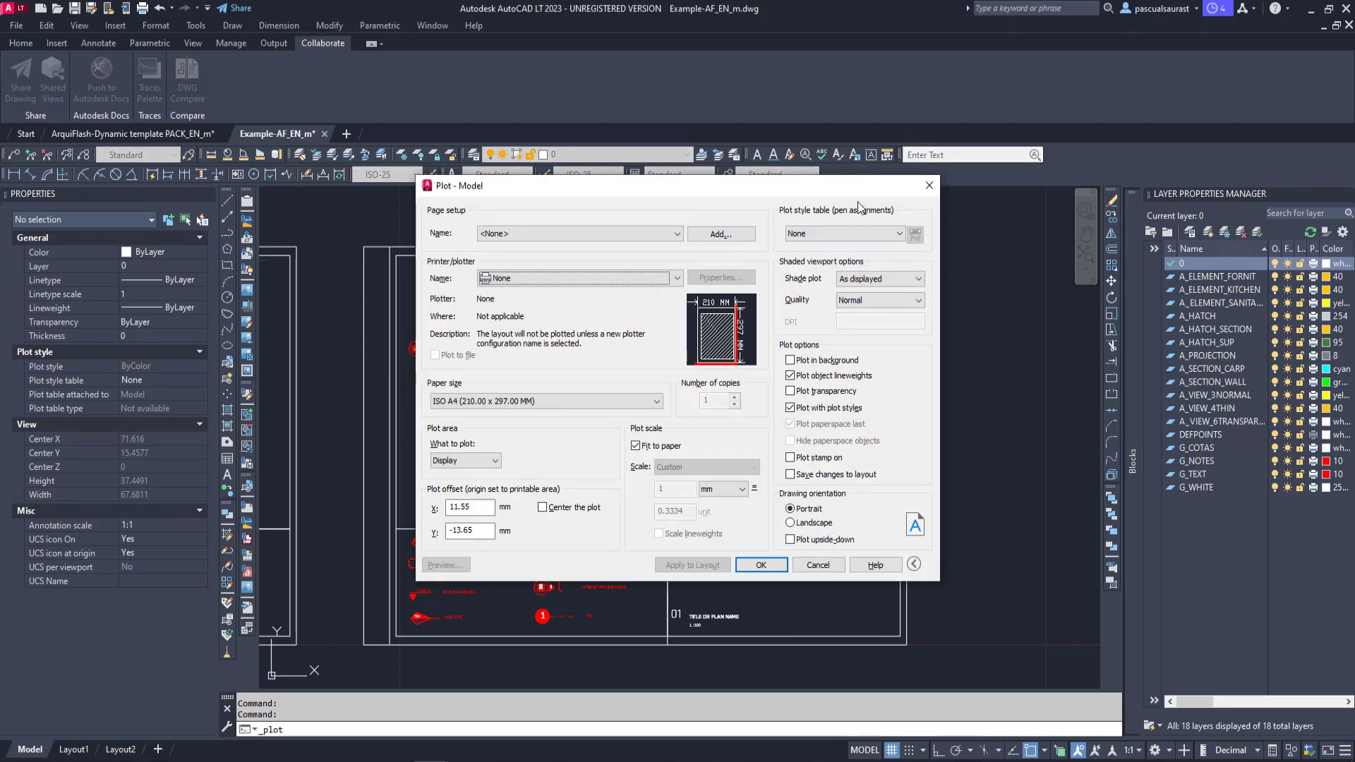
click(873, 233)
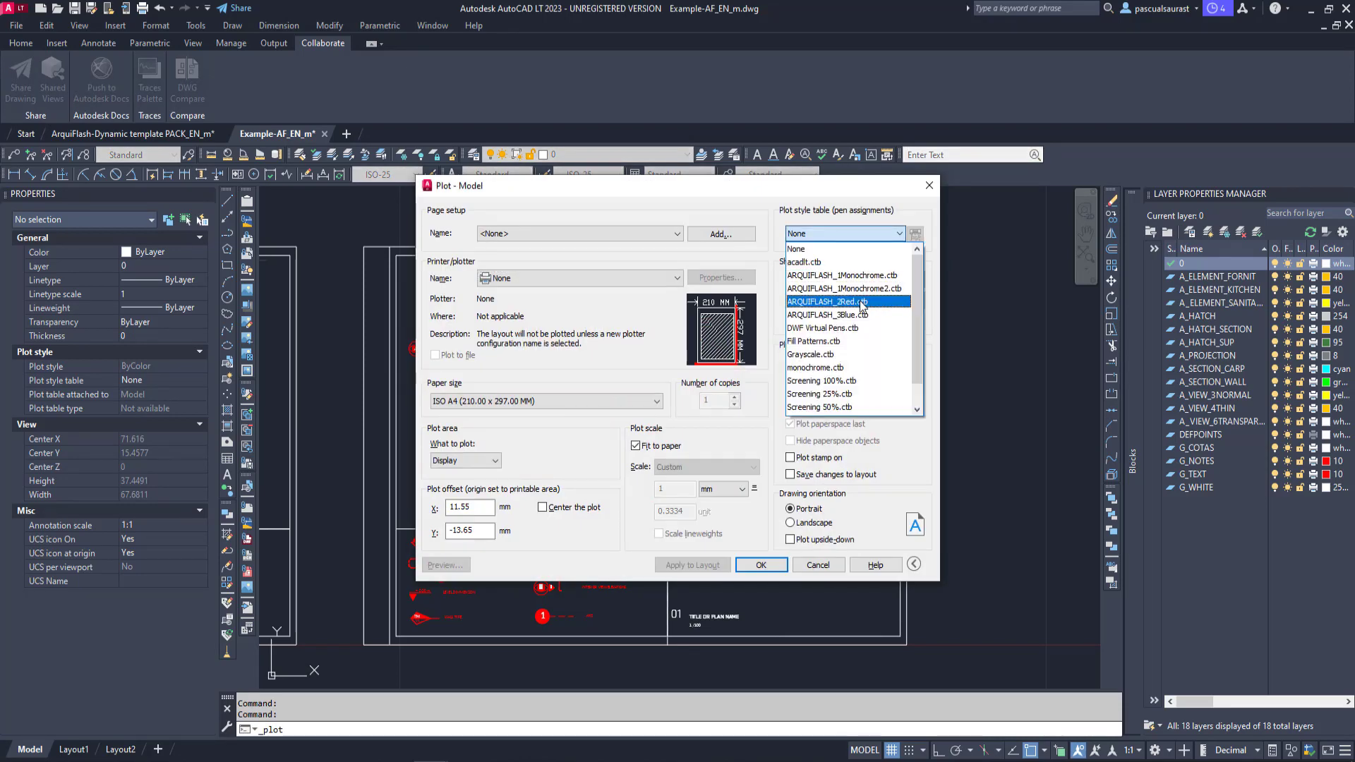
click(819, 561)
click(819, 560)
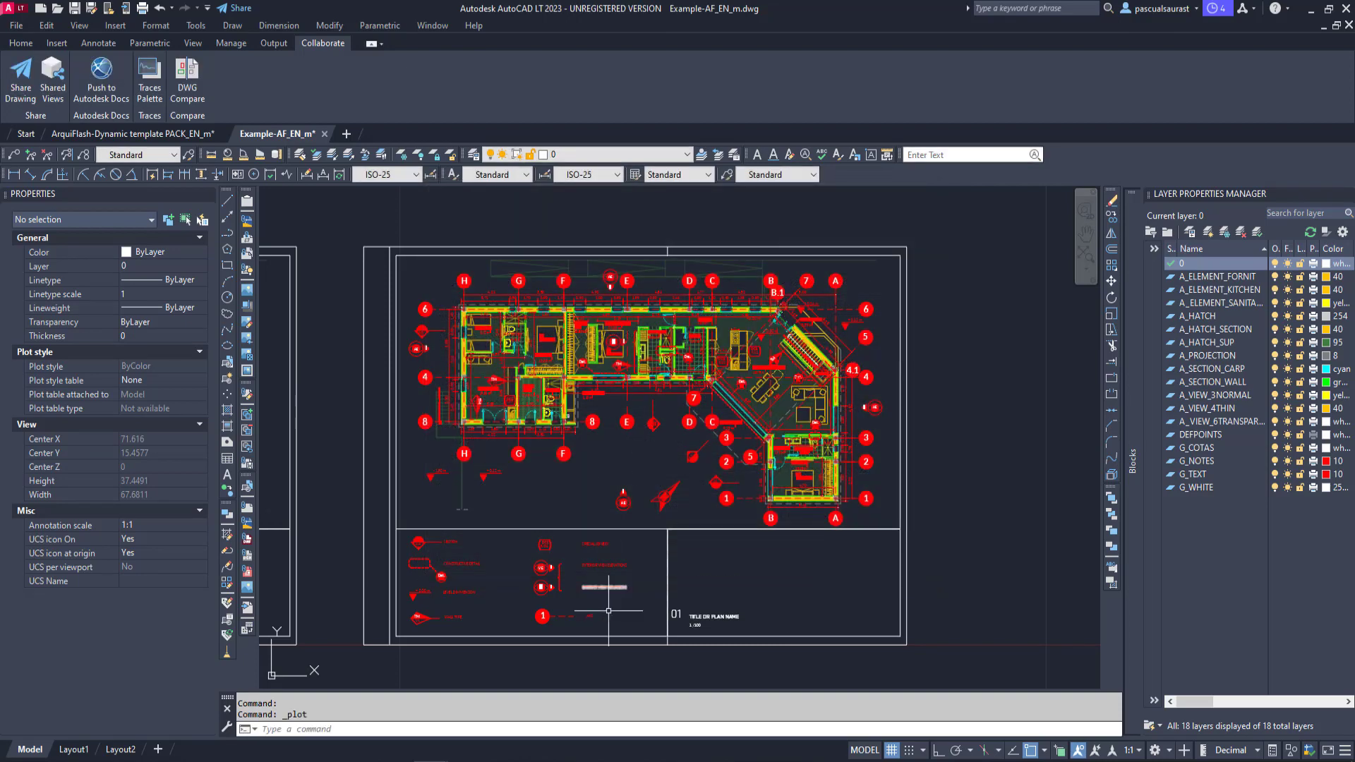
Switch to Adobe Acrobat, put the 01-TECHNIC MONOCHROME PDF first, compare the red and blue PDFs, and view the PLANO-CTB X3 (2).jpg image
mouse_move(611, 750)
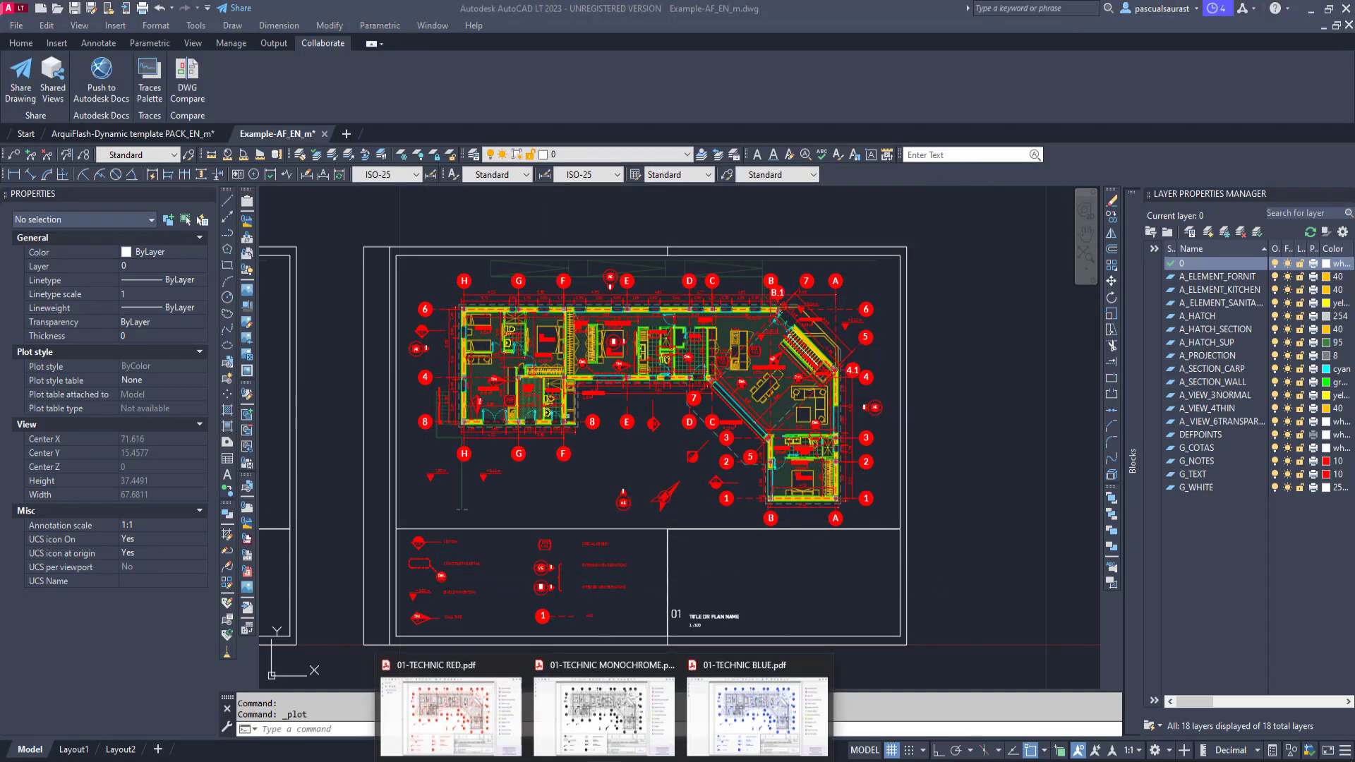
click(498, 716)
click(321, 52)
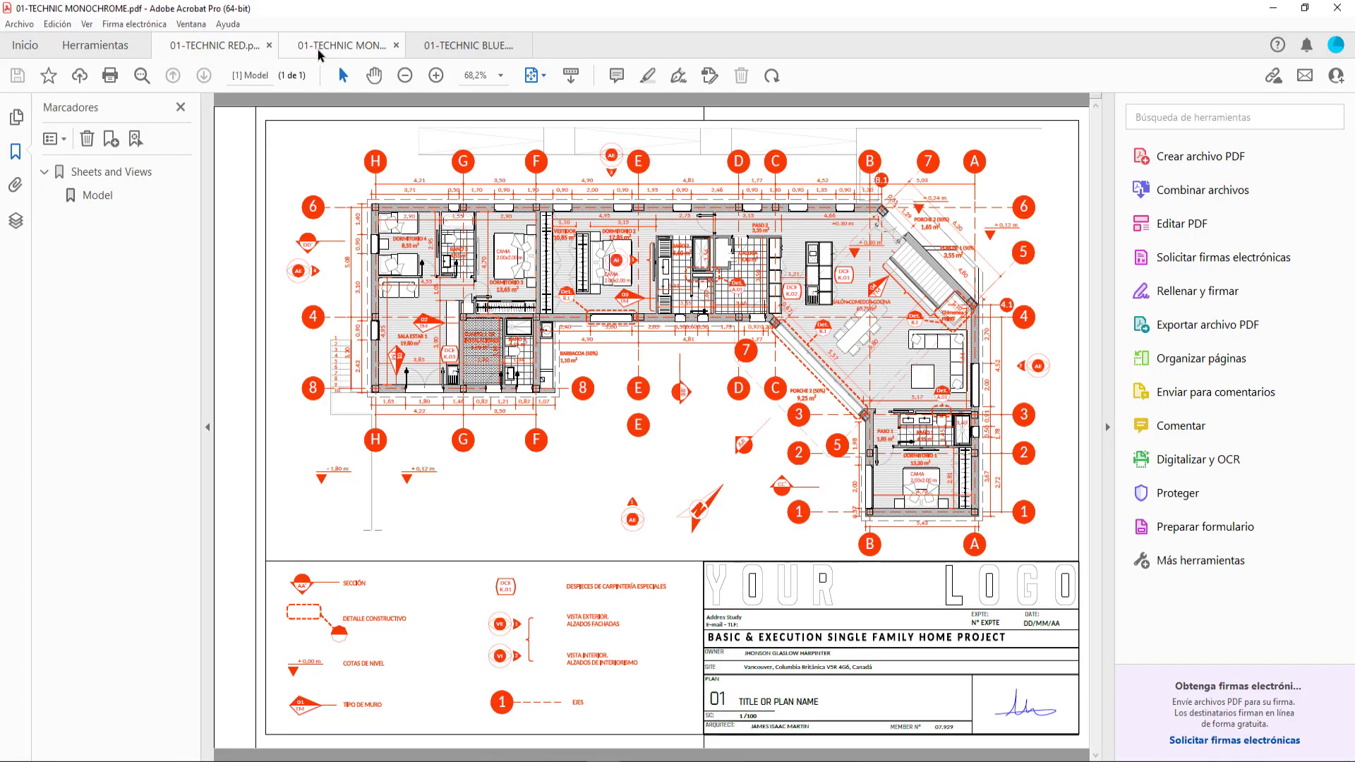
drag(331, 55, 233, 45)
click(349, 46)
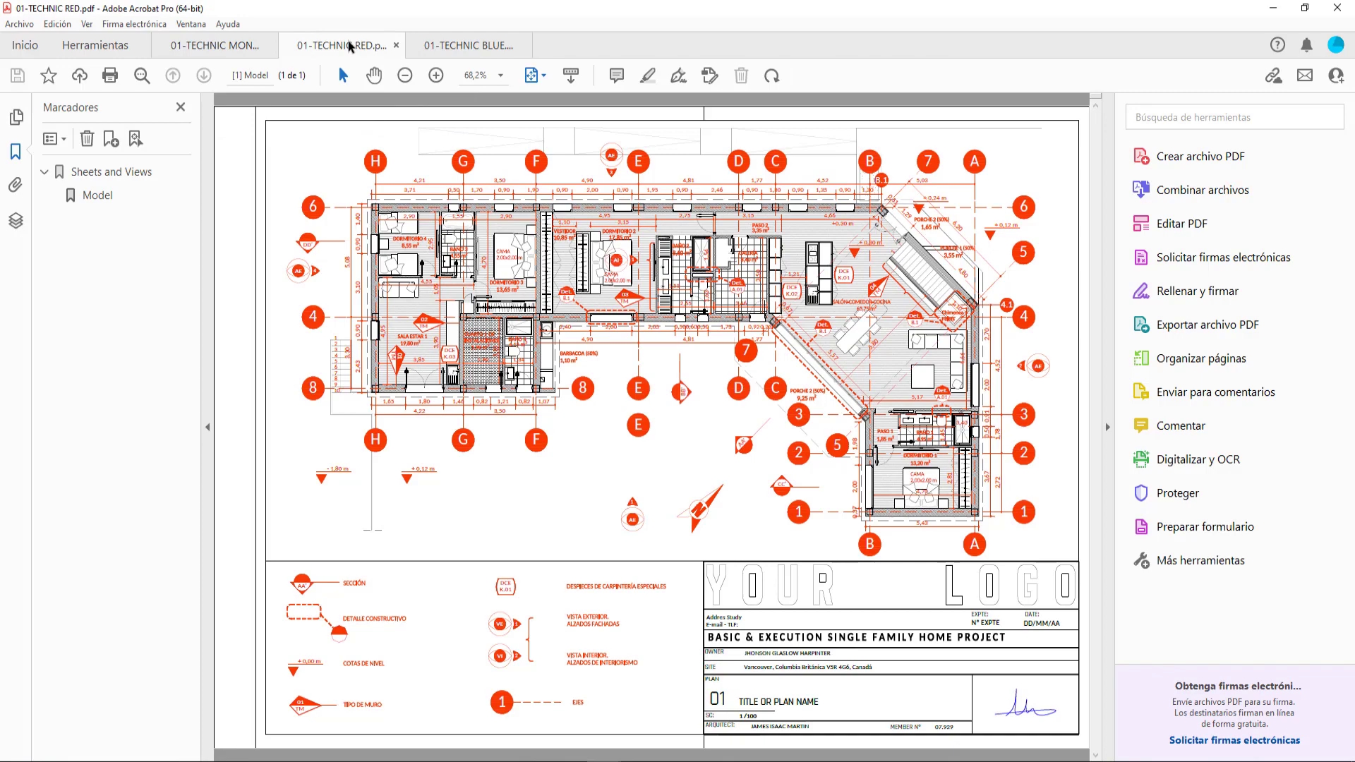
click(458, 46)
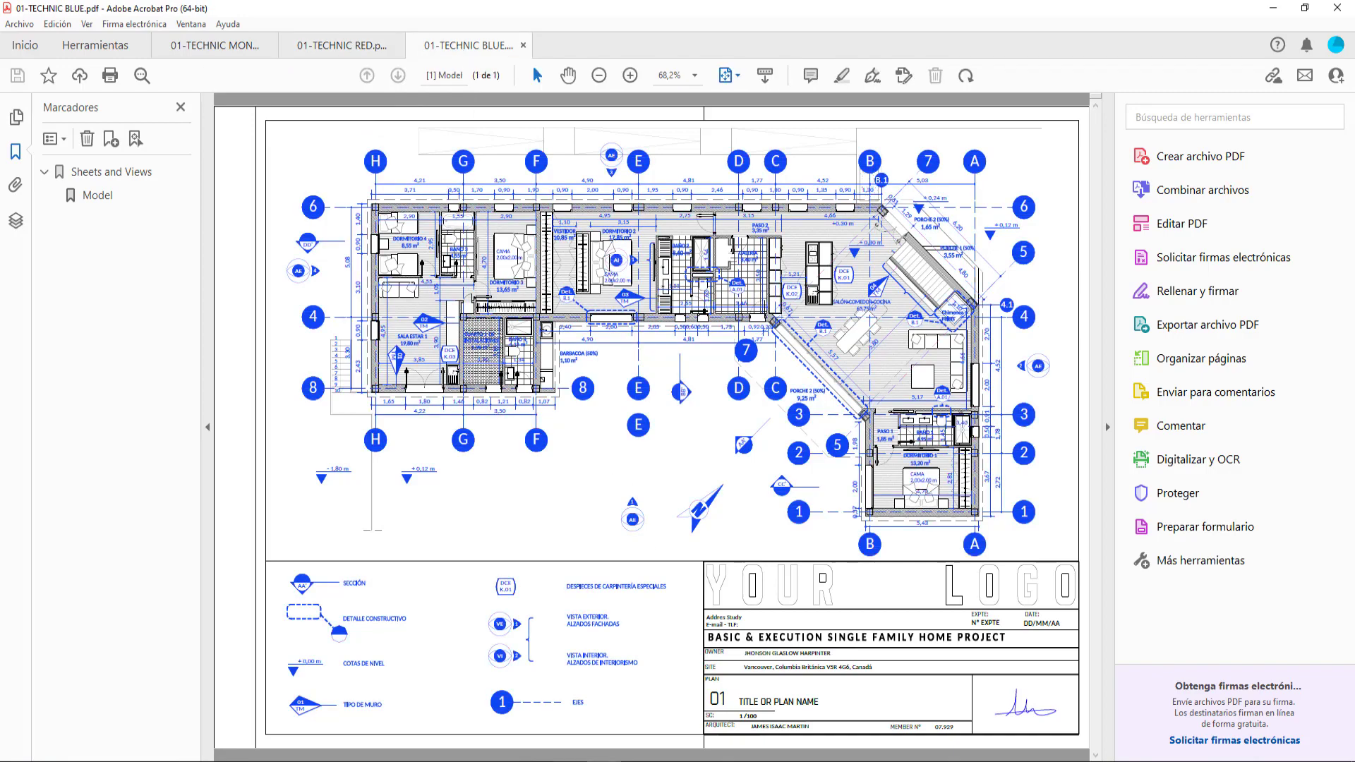
key(alt+Tab)
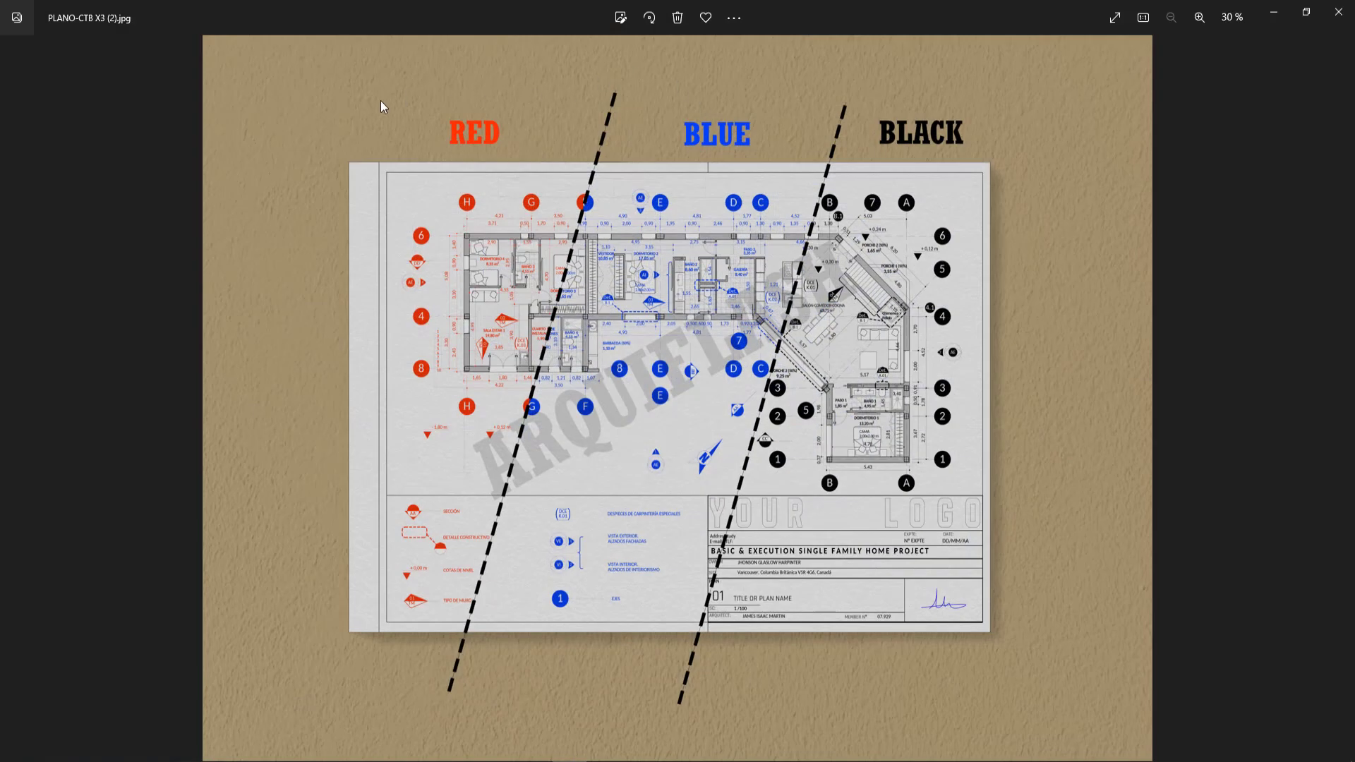